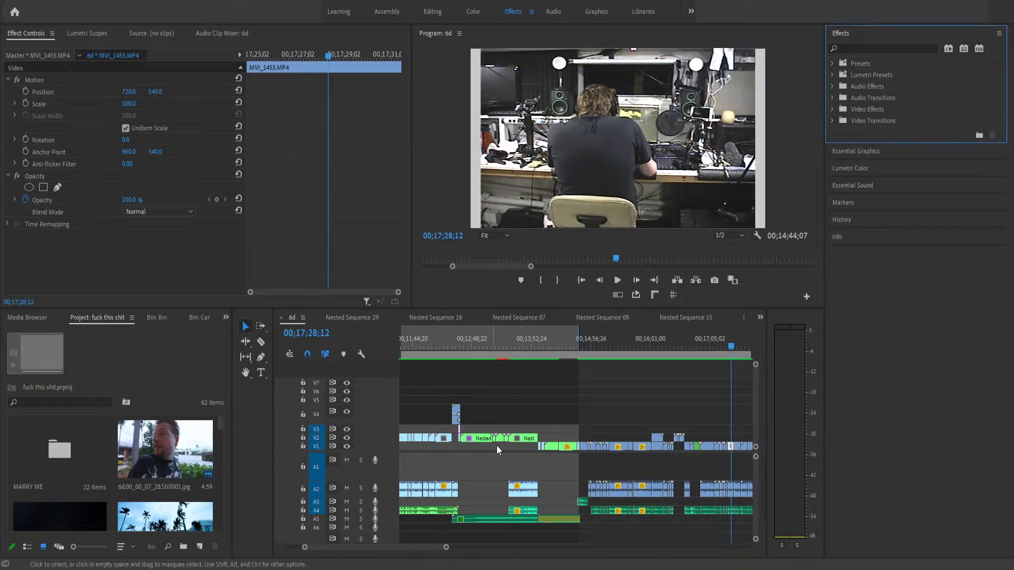
- Play back the section starting at 00;17;28;12 and the first two minutes of the 6d sequence
click(617, 281)
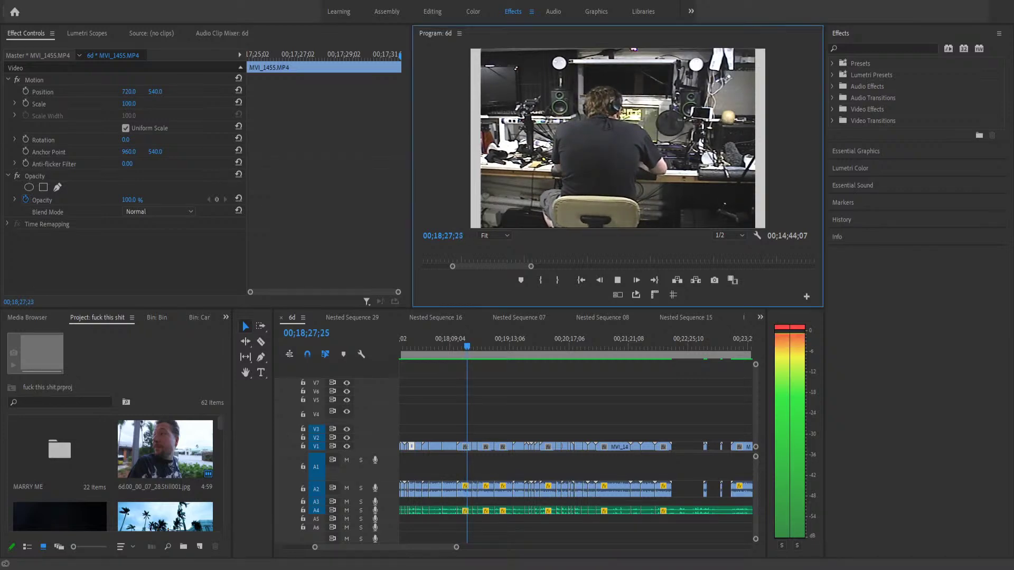
click(618, 281)
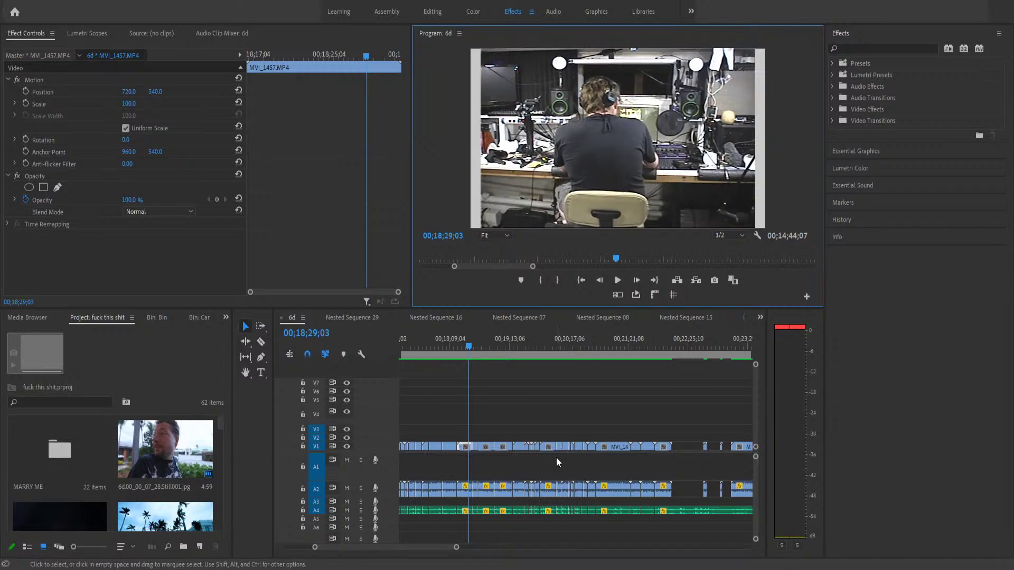
key(Home)
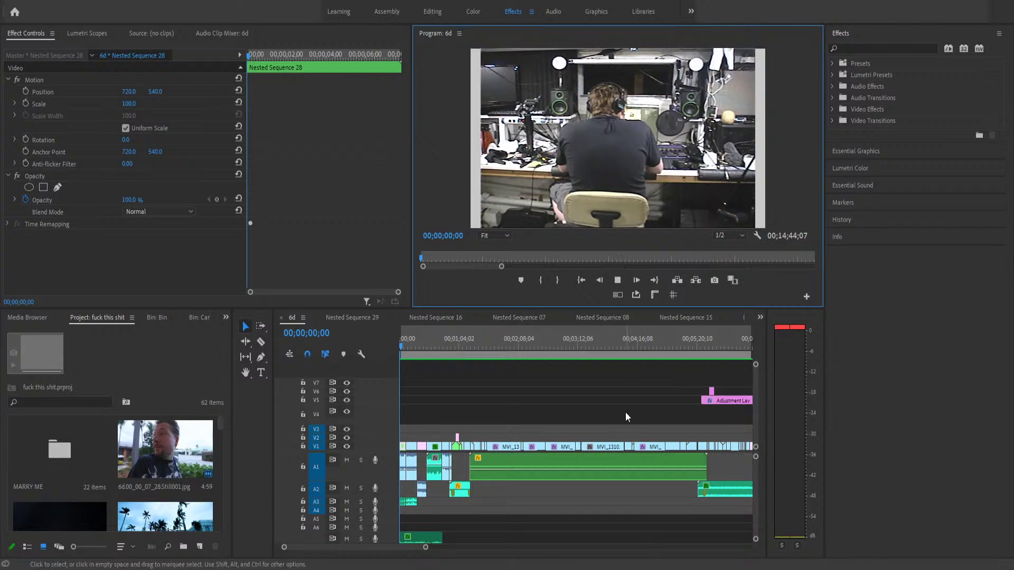
key(space)
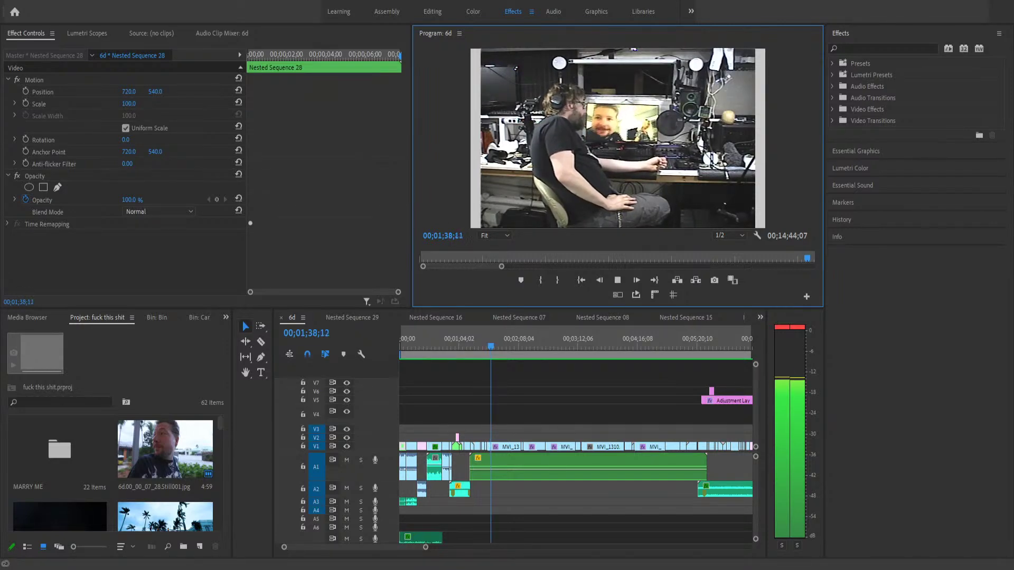
key(space)
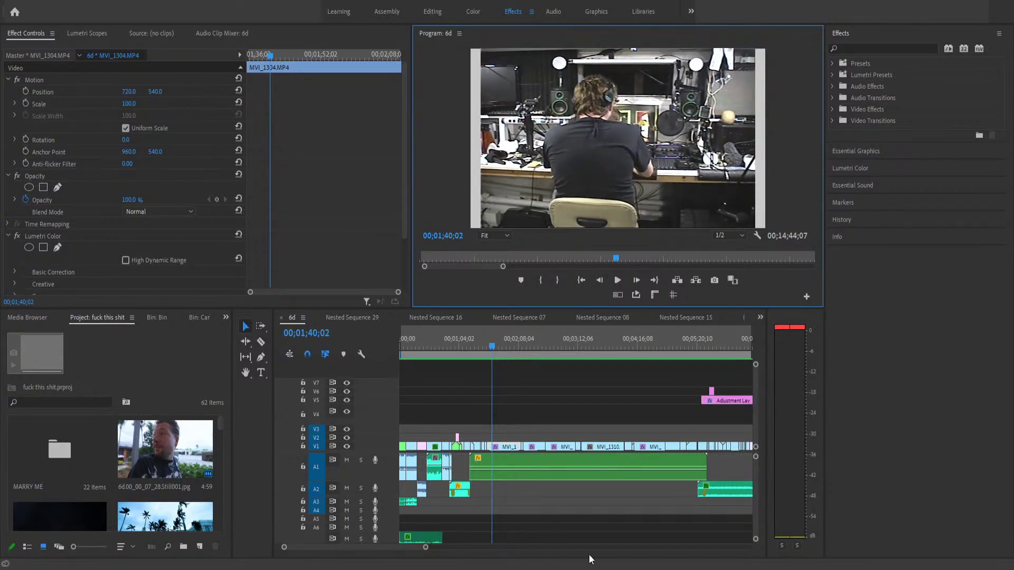
key(space)
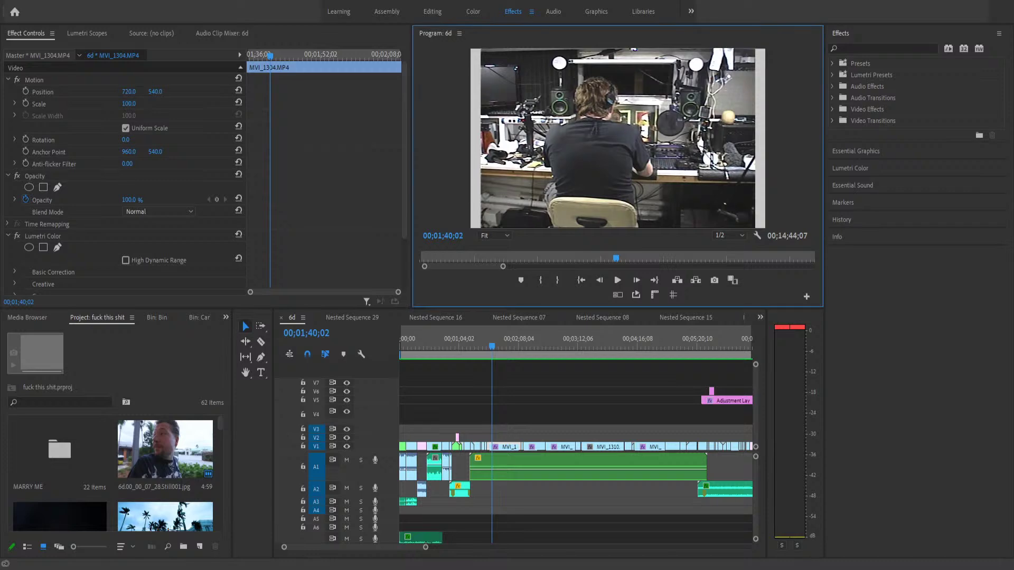
key(space)
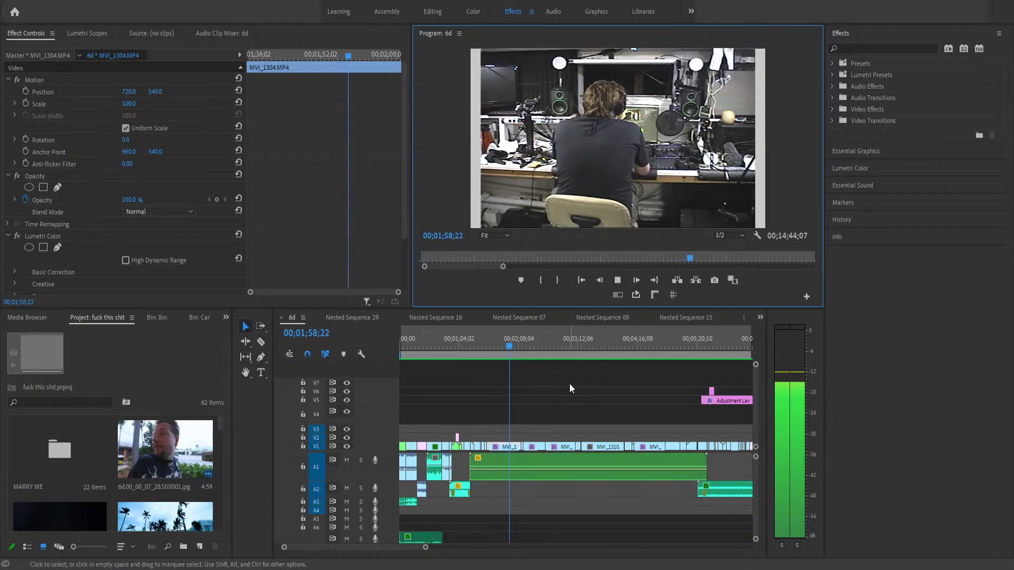
key(space)
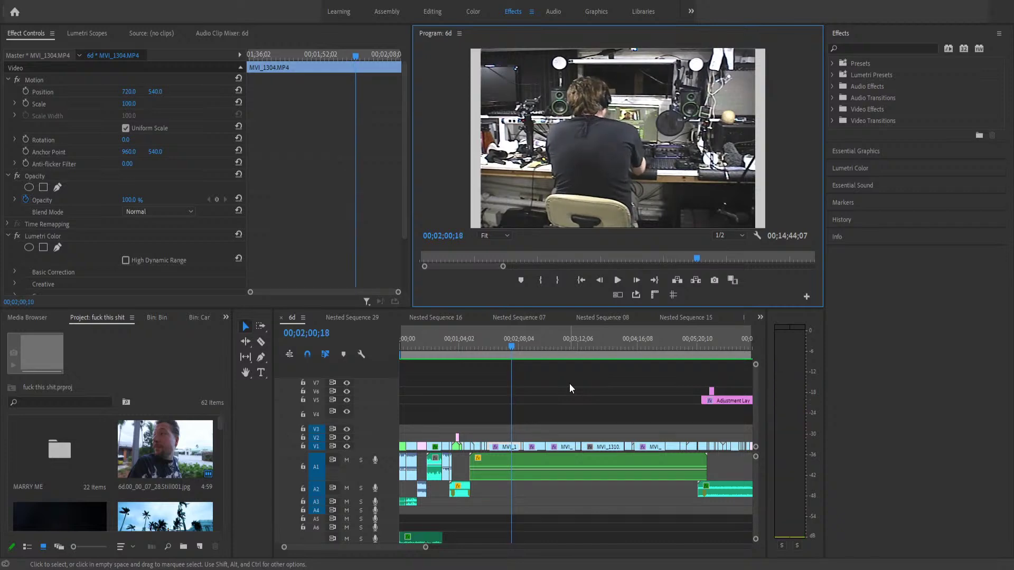
- Play back the 6d sequence from just before 00;14;00;26 to about 00;15;11;14
drag(426, 550, 497, 549)
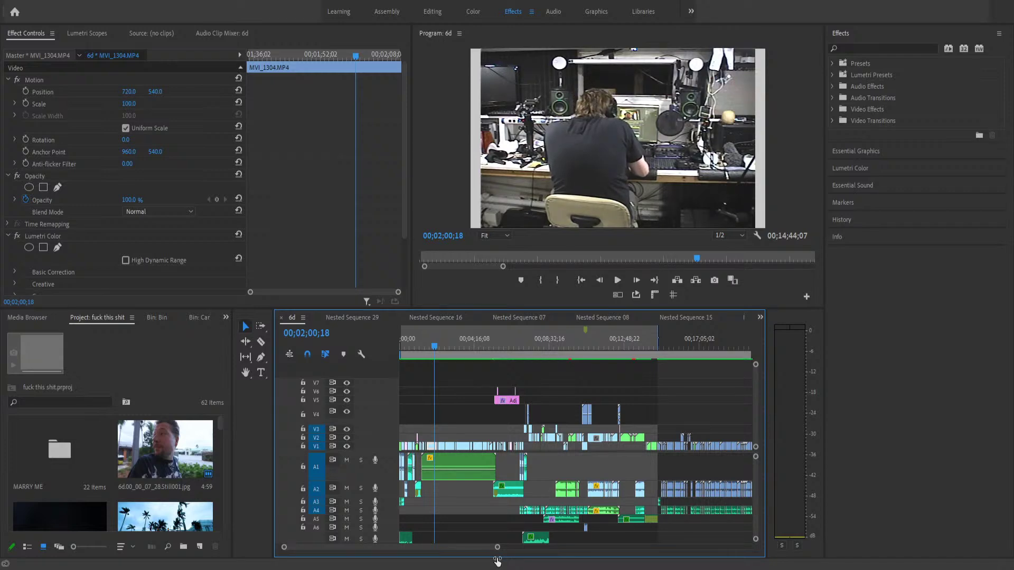
click(638, 342)
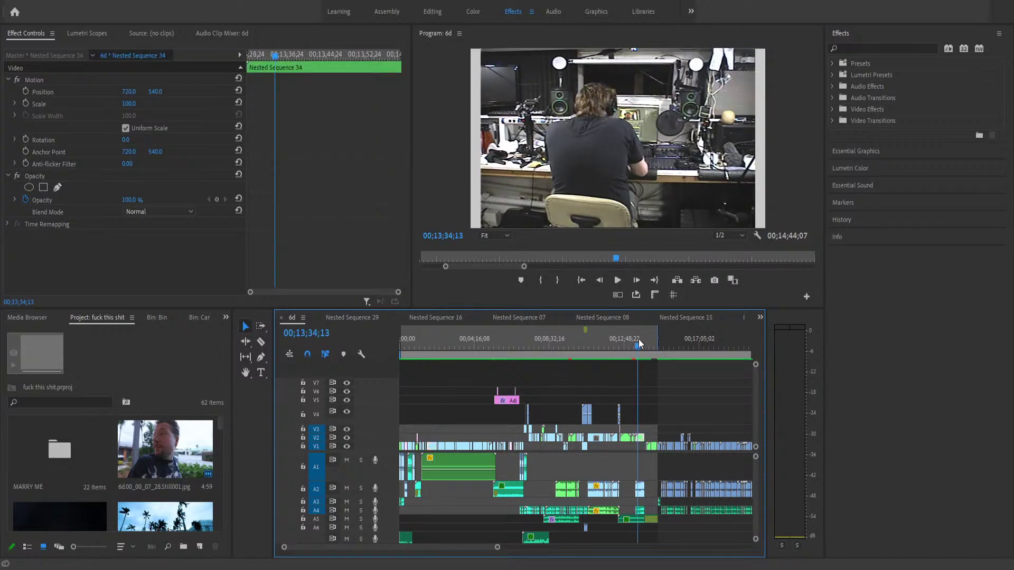
drag(285, 550, 334, 552)
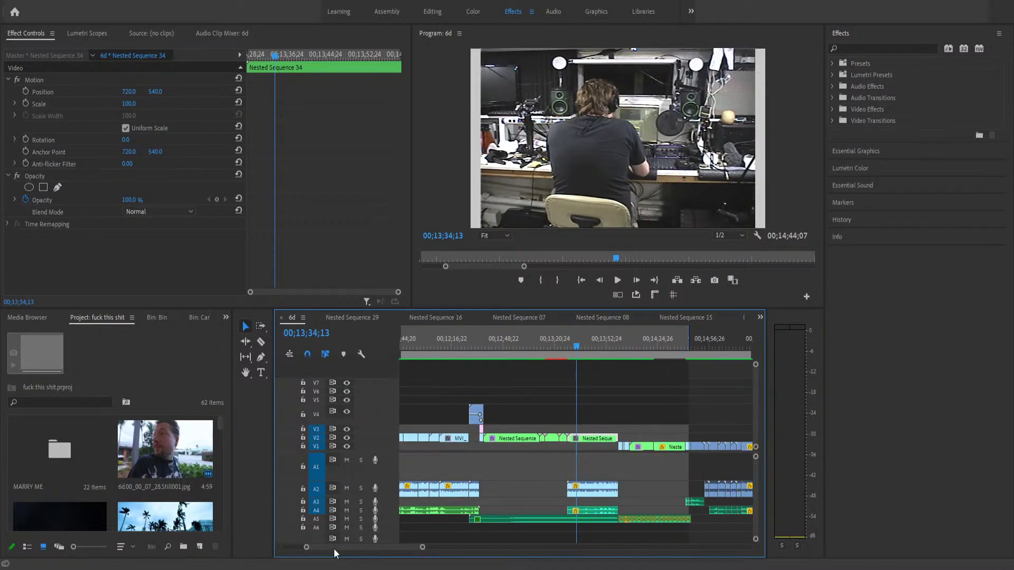
click(645, 344)
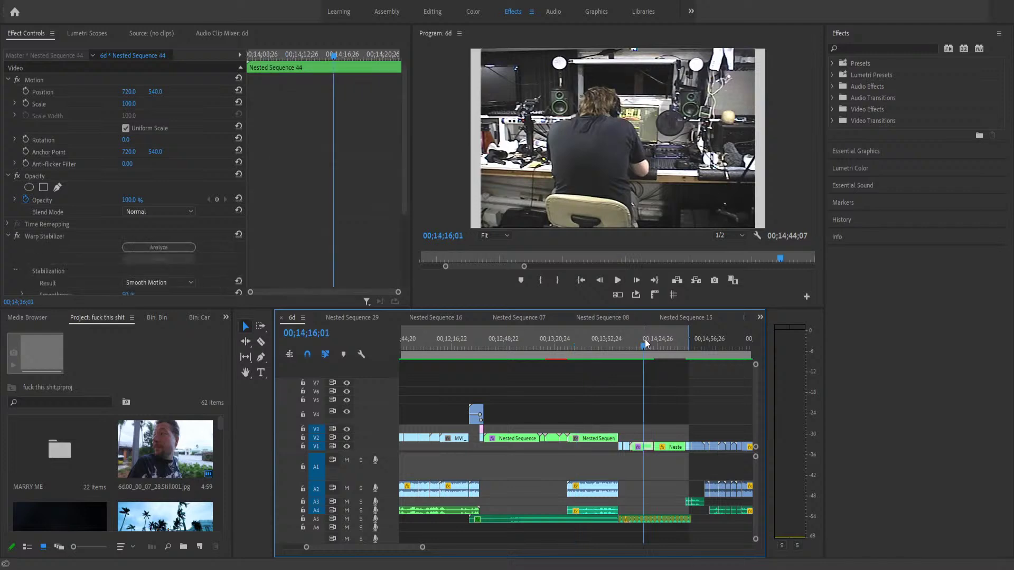
key(=)
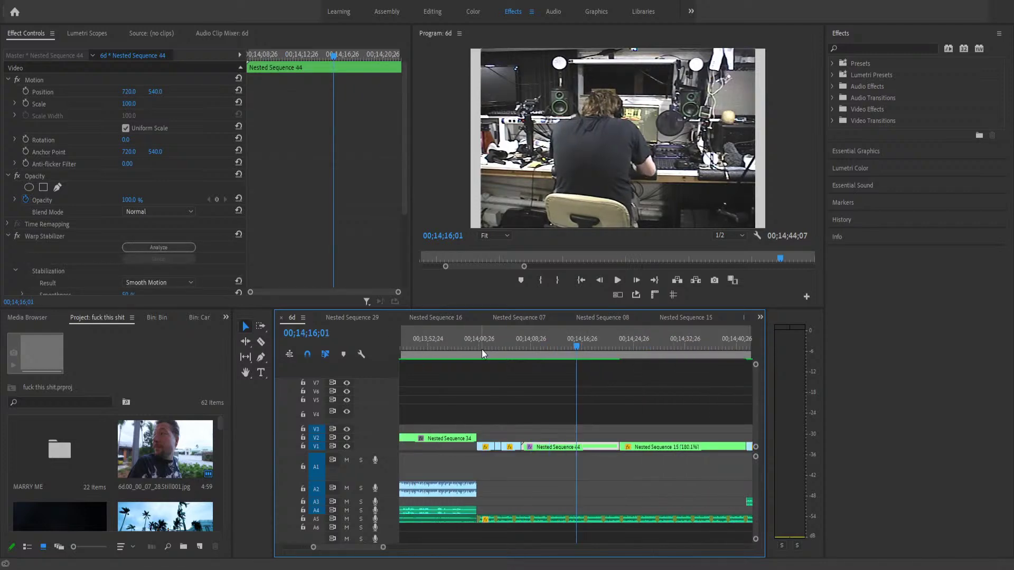
click(470, 337)
key(space)
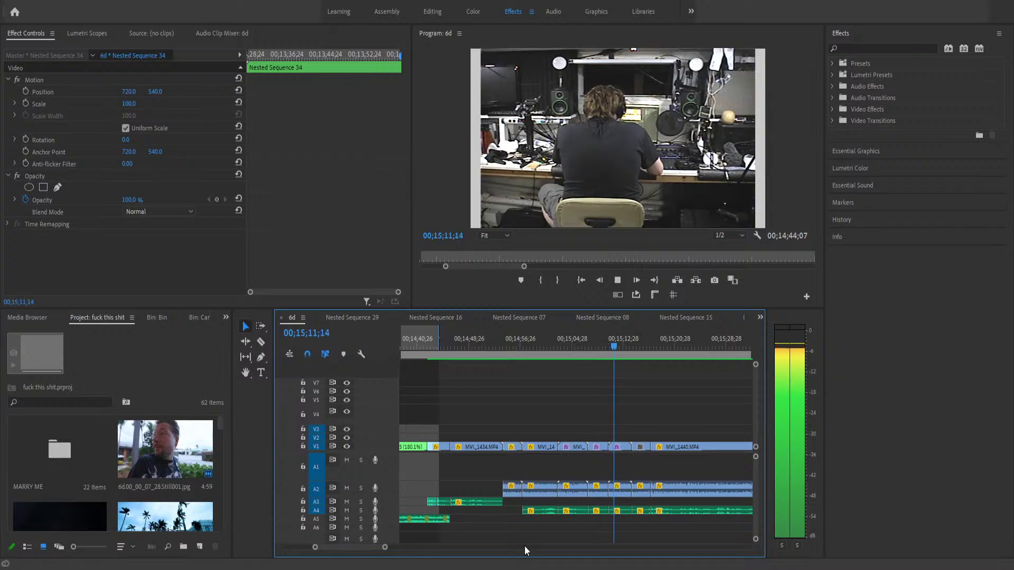
key(space)
- Nest the MVI_1435.MP4 clip on V1 as its own sequence, keeping the default name
key(d)
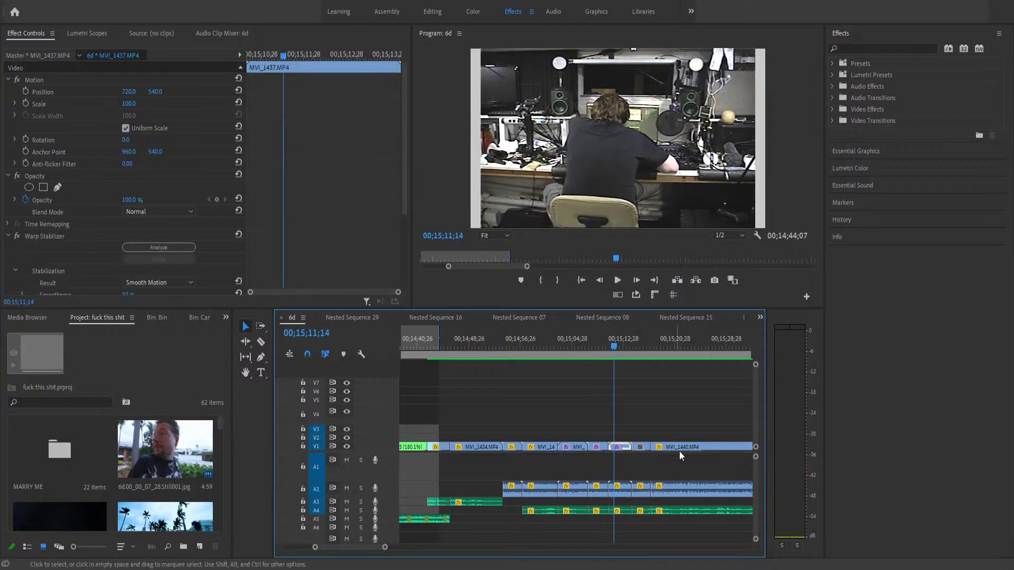
click(577, 448)
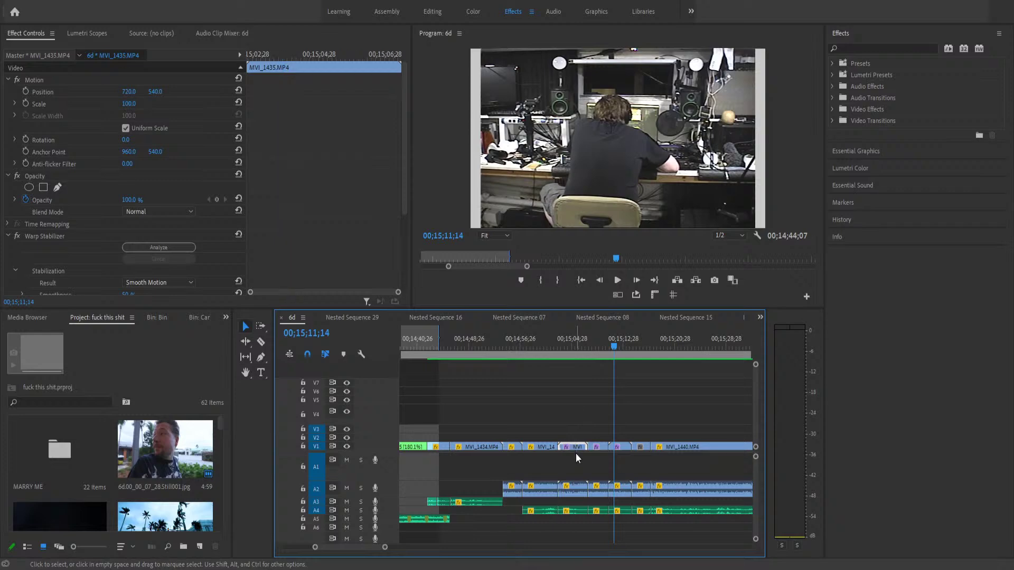
click(624, 300)
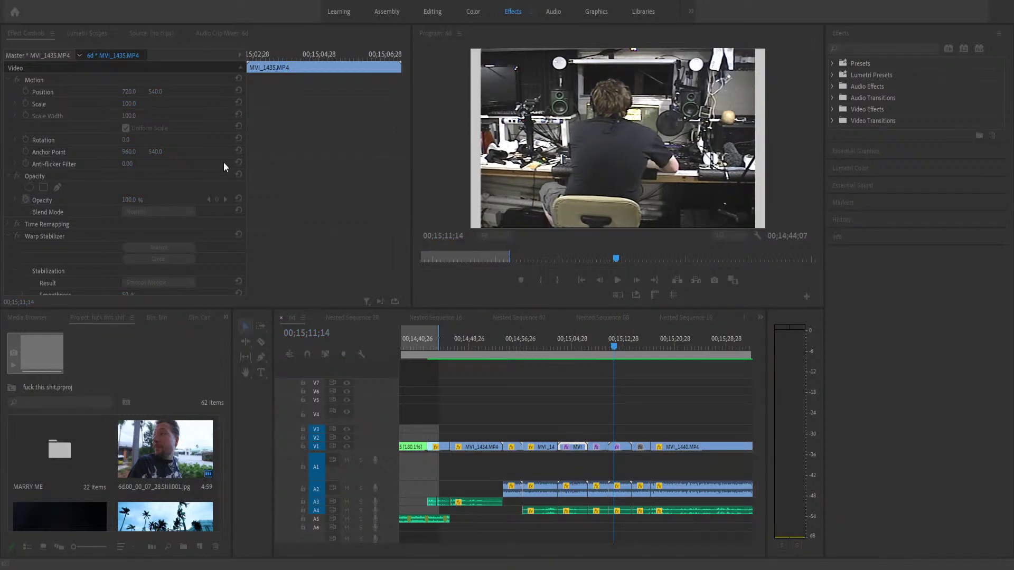
click(59, 29)
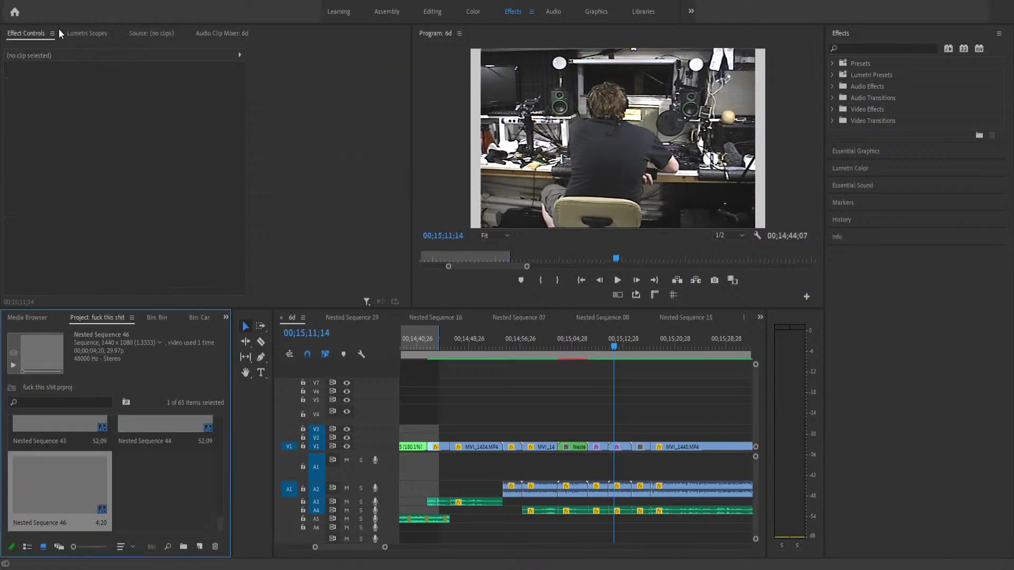
- Nest the MVI_1436.MP4 and MVI_1437.MP4 clips on V1, each as a separate nested sequence
drag(586, 409, 599, 460)
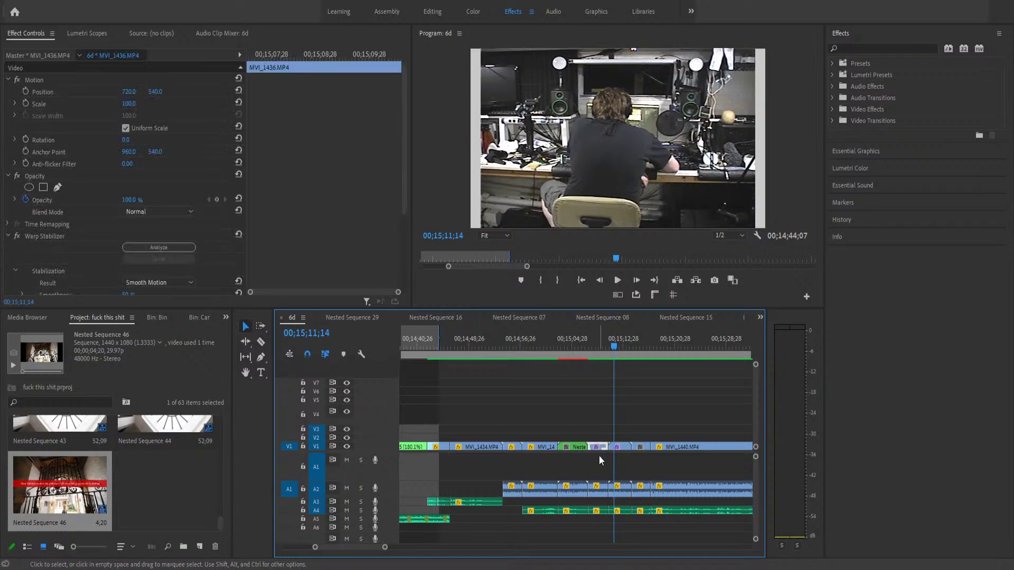
drag(590, 420, 603, 445)
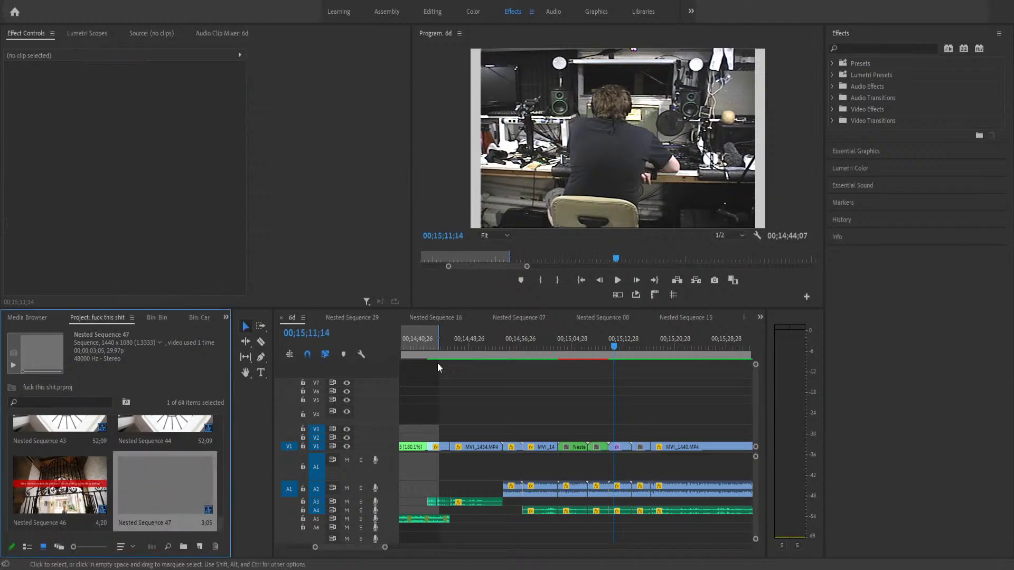
click(621, 446)
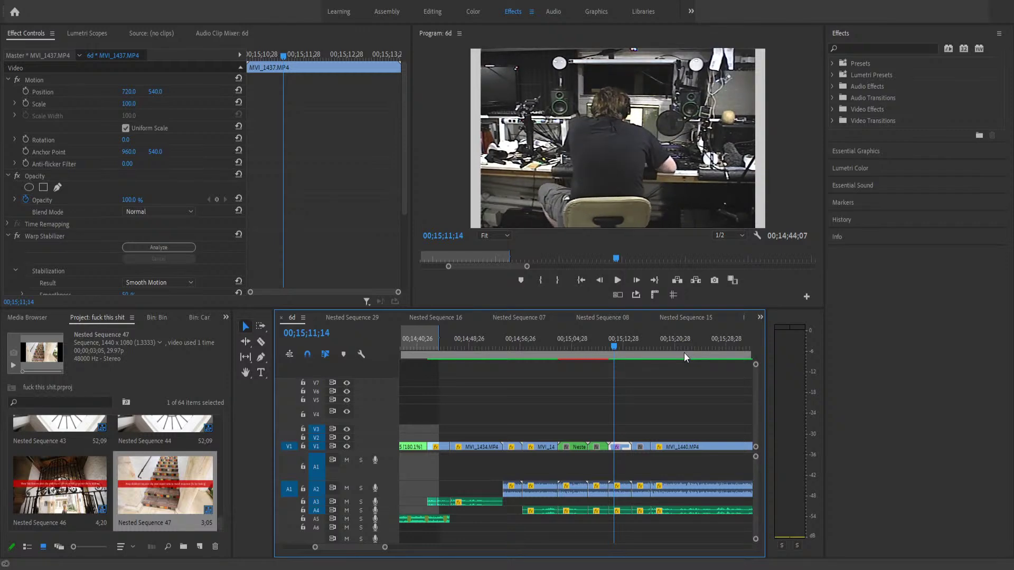
key(ctrl+s)
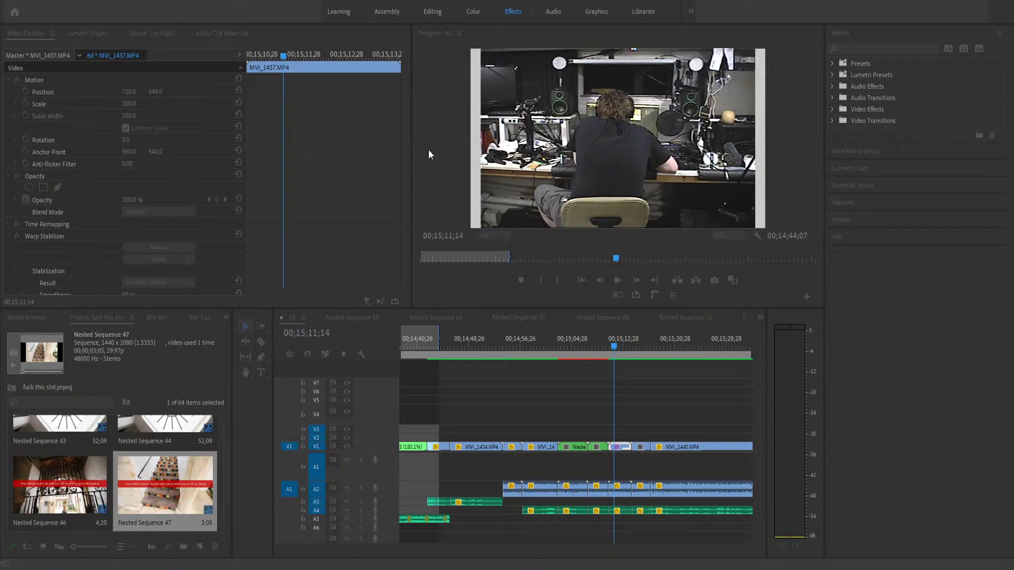
key(Return)
- Find the Warp Stabilizer effect with the search term "warp" and apply it to the three newly nested clips on V1
click(576, 447)
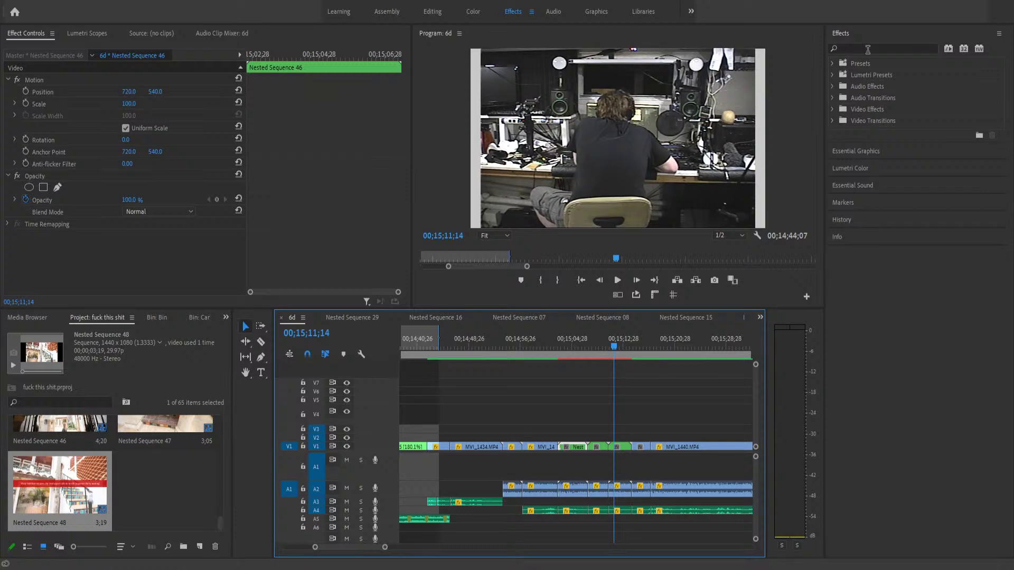
click(877, 48)
text(warp)
drag(880, 135, 564, 449)
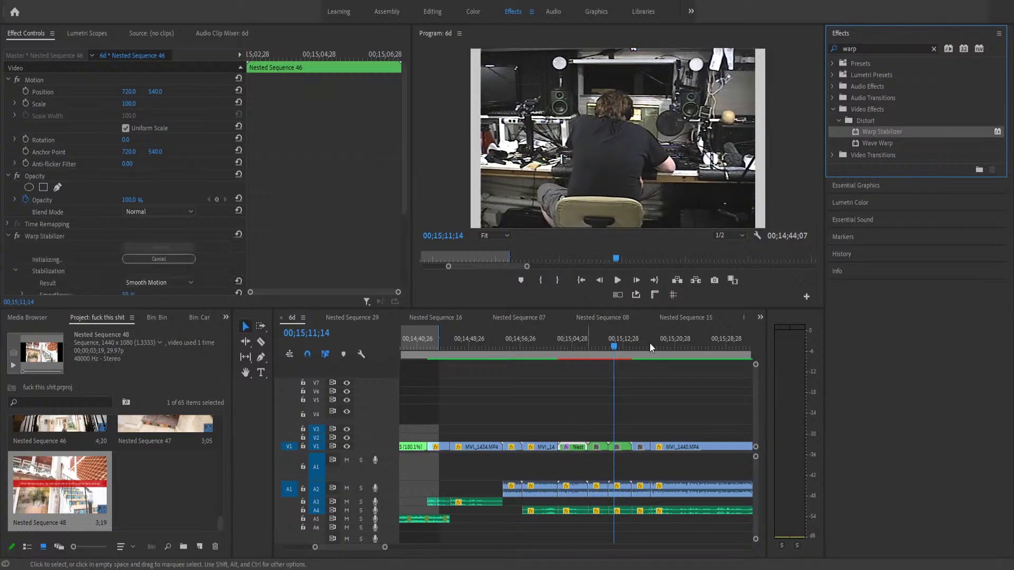
drag(883, 136, 600, 446)
drag(924, 128, 623, 447)
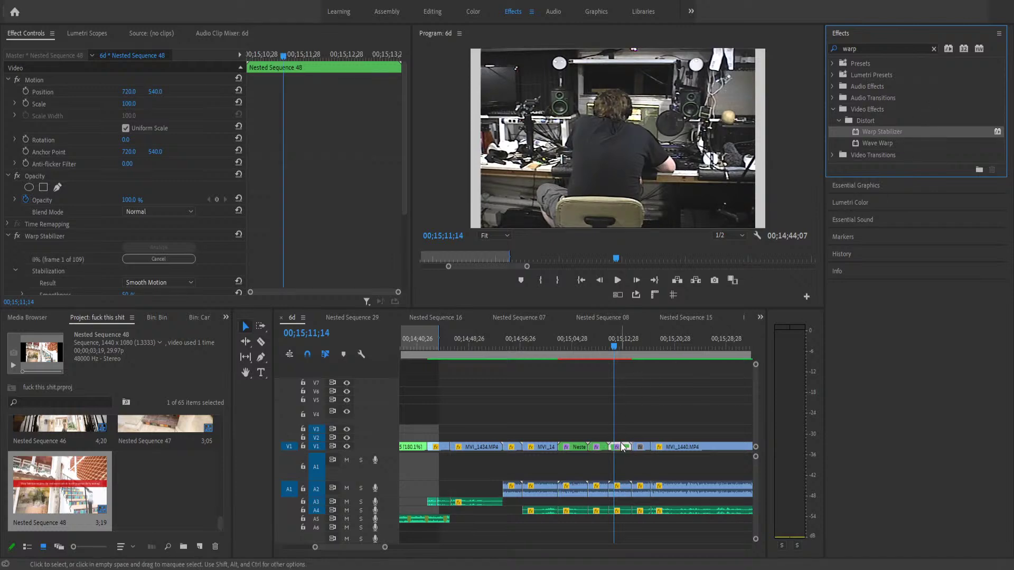
- Check the Warp Stabilizer settings on the nested clips near 00;15;04;22 and 00;15;12;16
click(639, 353)
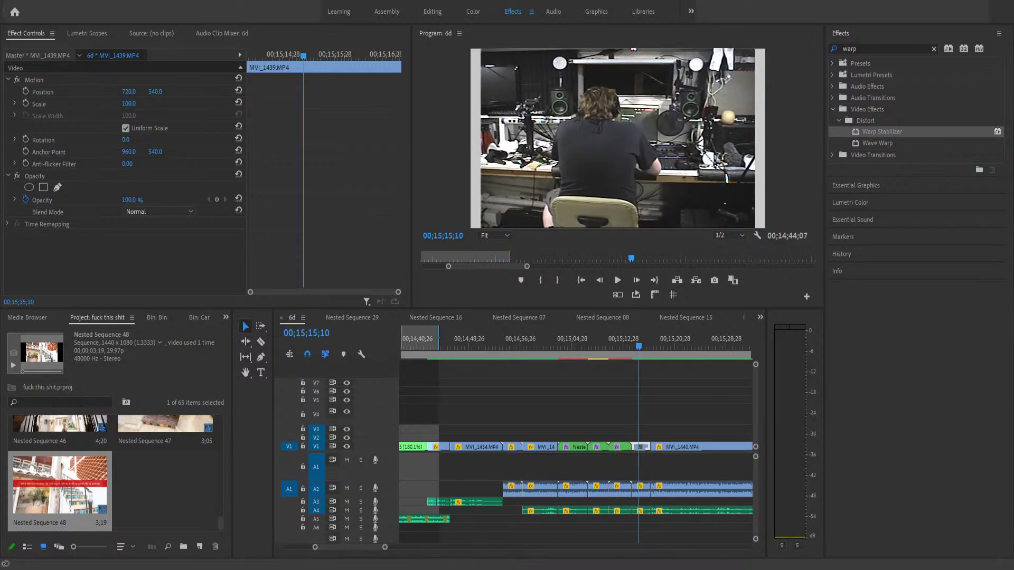
key(alt+Tab)
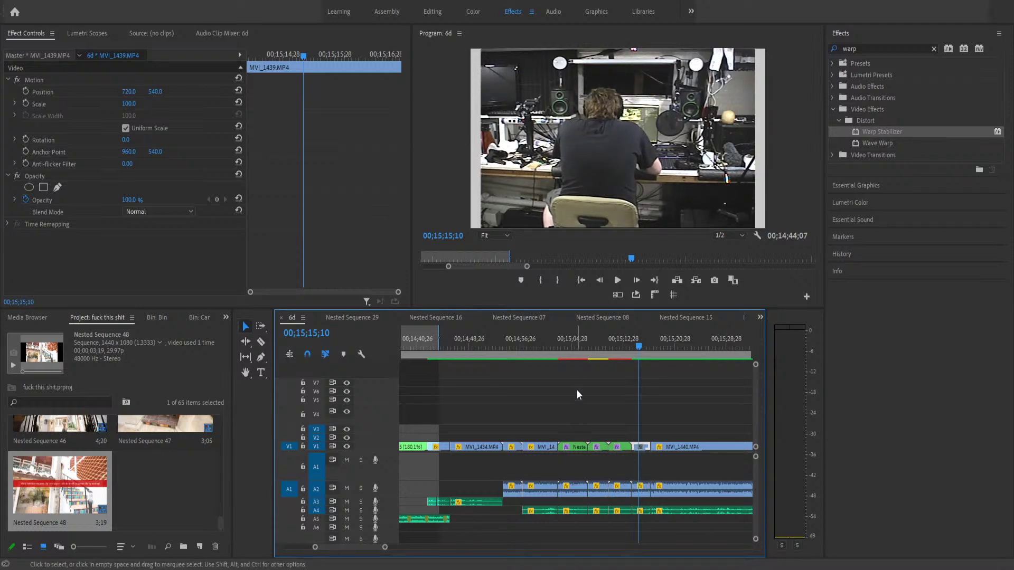
click(572, 343)
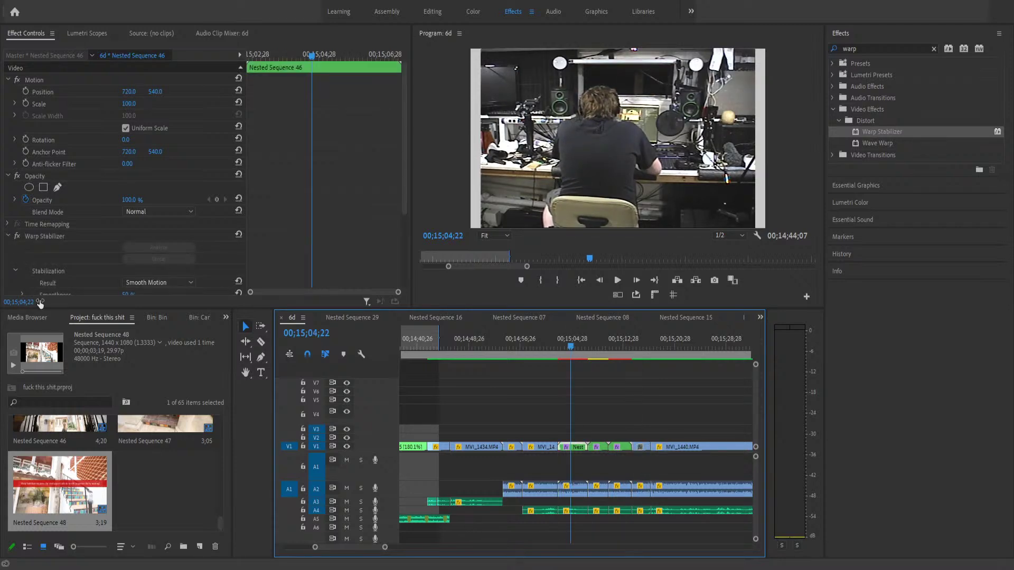
click(622, 348)
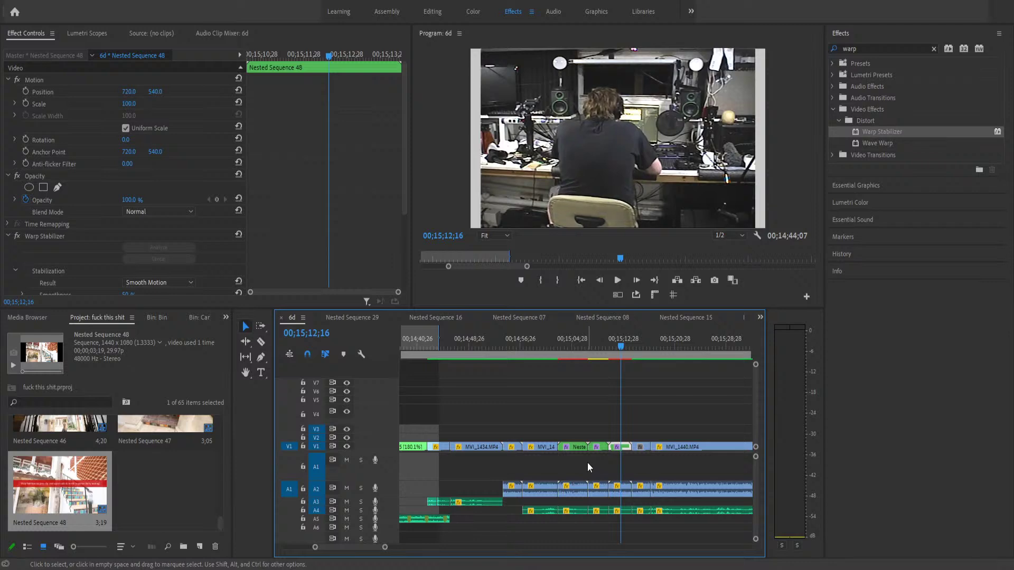
- Delete the Warp Stabilizer from MVI_1435.MP4 inside Nested Sequence 46 and return to the 6d sequence
click(579, 448)
double_click(579, 448)
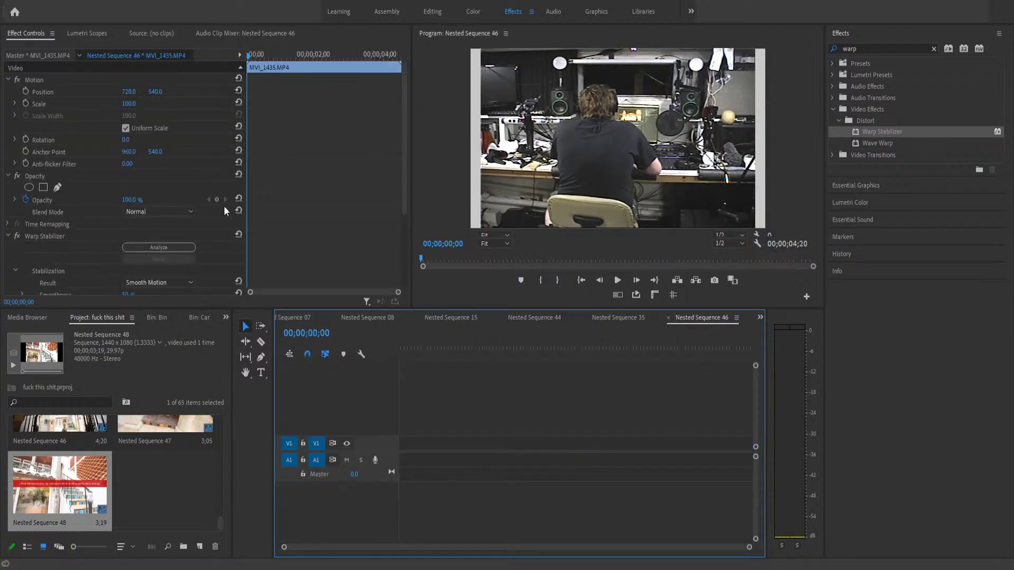
click(68, 236)
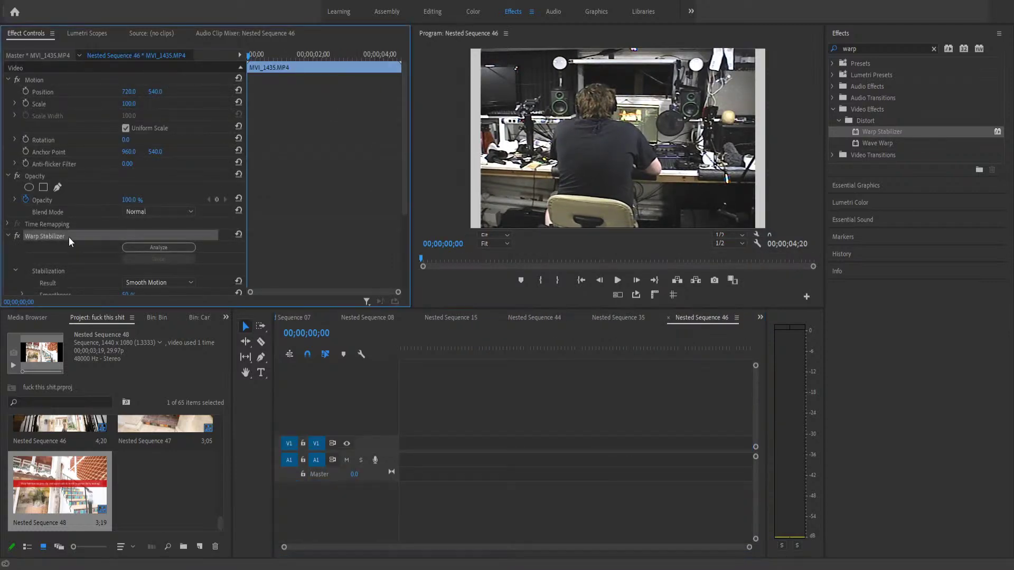
key(Delete)
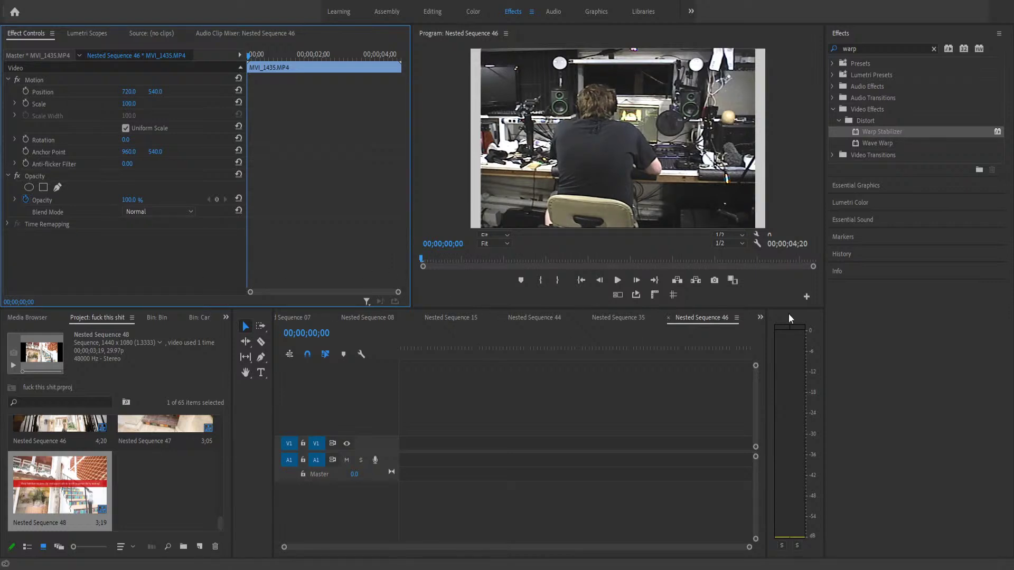
click(759, 315)
click(765, 326)
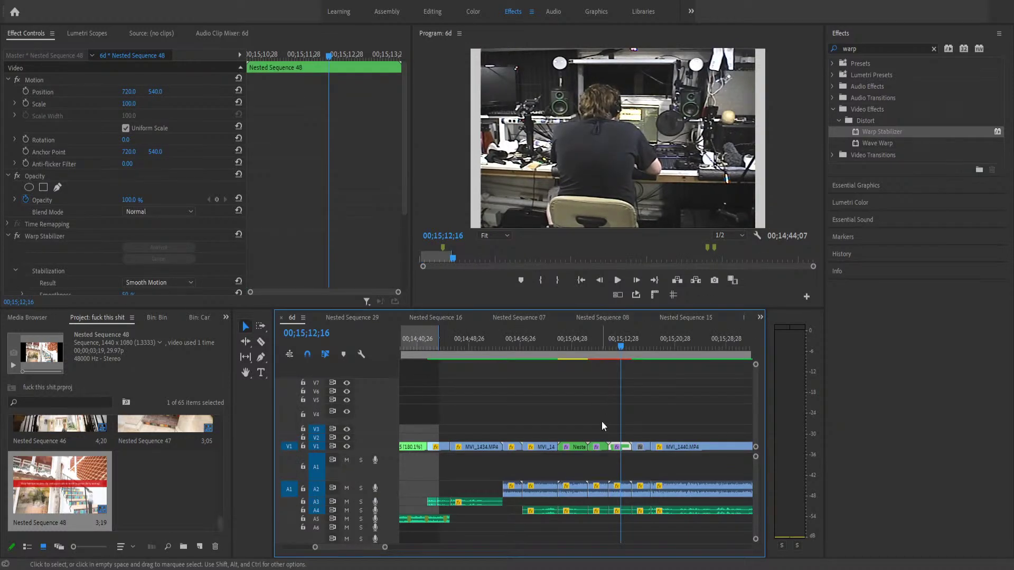
- Re-analyze the Warp Stabilizer on Nested Sequence 46 and move the playhead onto Nested Sequence 47
click(572, 342)
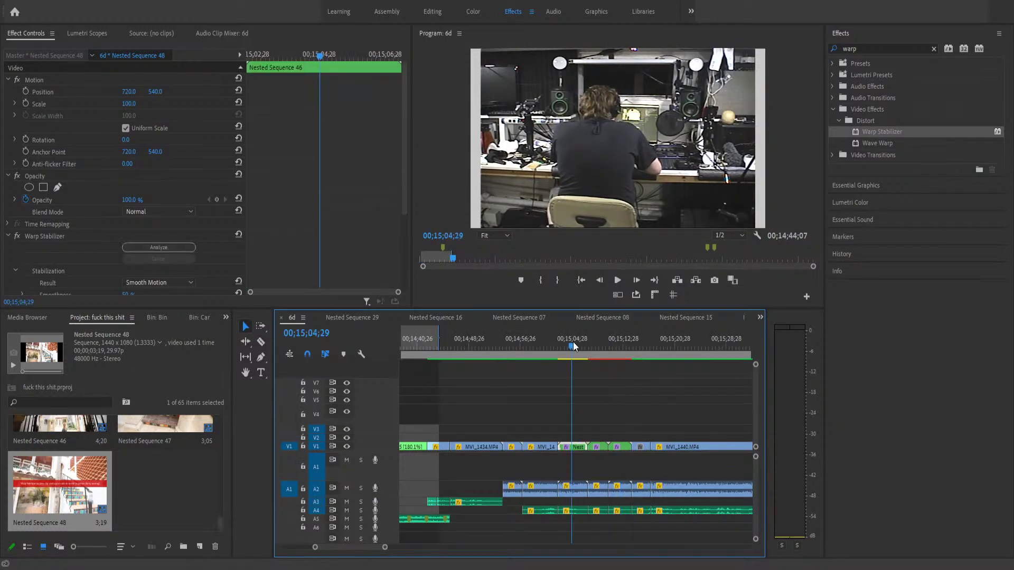
click(170, 246)
click(604, 347)
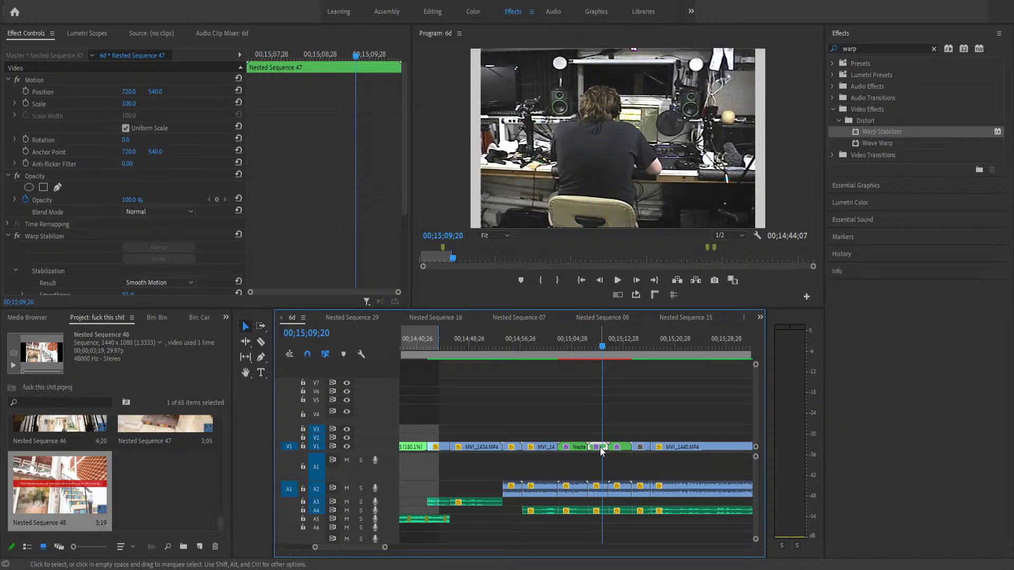
- Delete the Warp Stabilizer from MVI_1436.MP4 inside Nested Sequence 47 and return to the 6d sequence
double_click(602, 448)
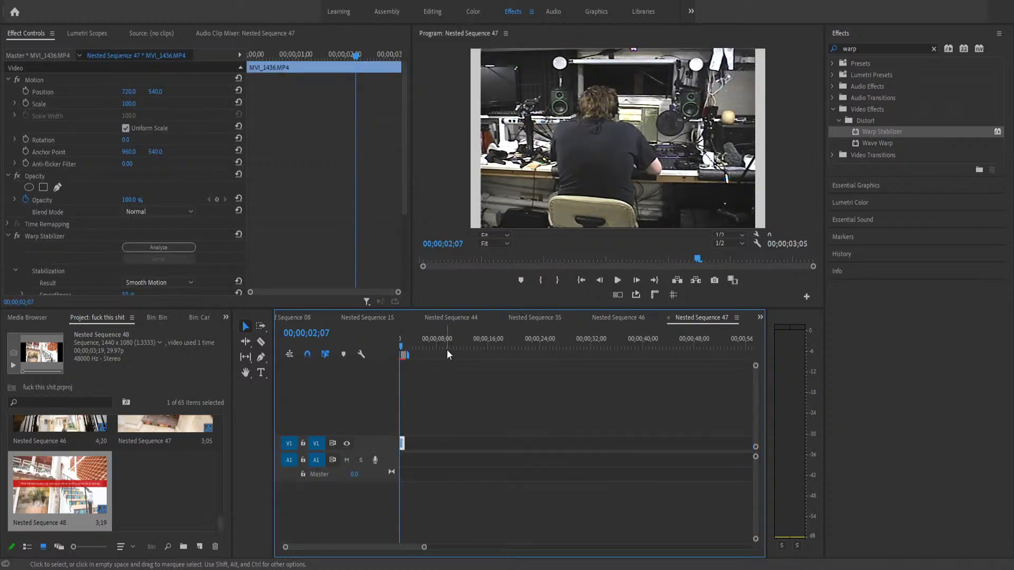
click(52, 236)
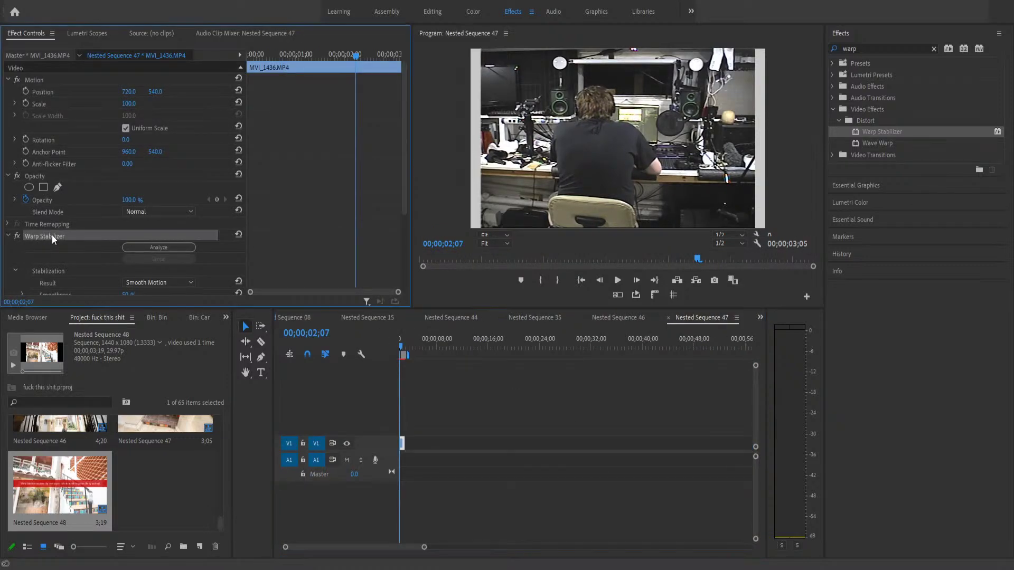
key(Delete)
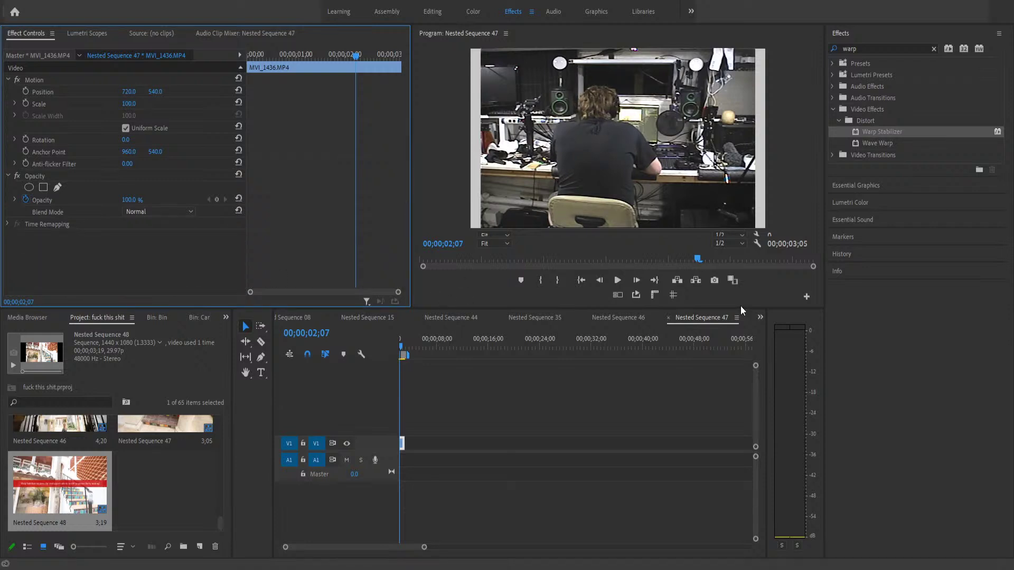
click(761, 319)
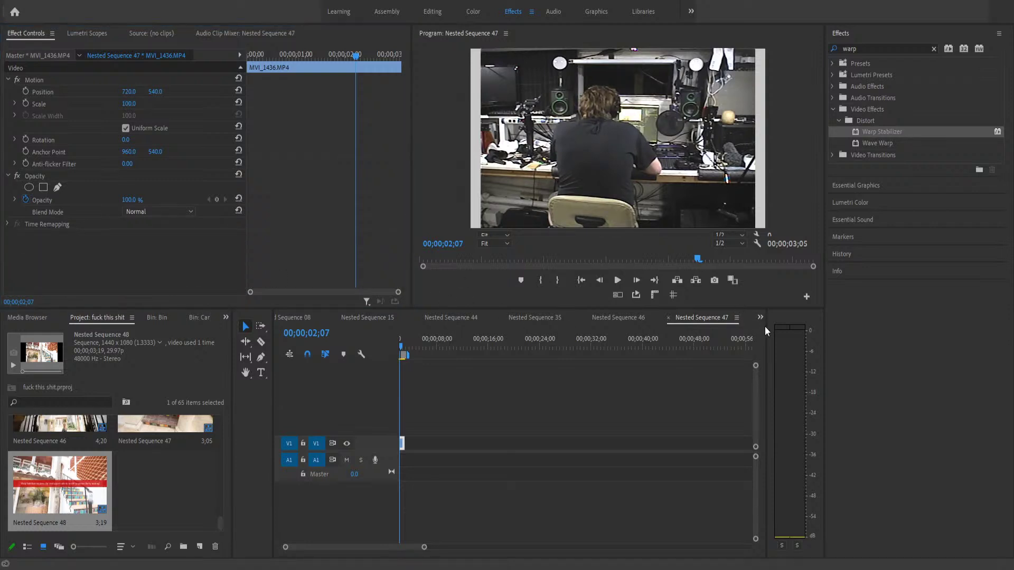
click(764, 326)
- Delete the Warp Stabilizer from MVI_1437.MP4 inside Nested Sequence 48 and return to the 6d sequence
click(618, 349)
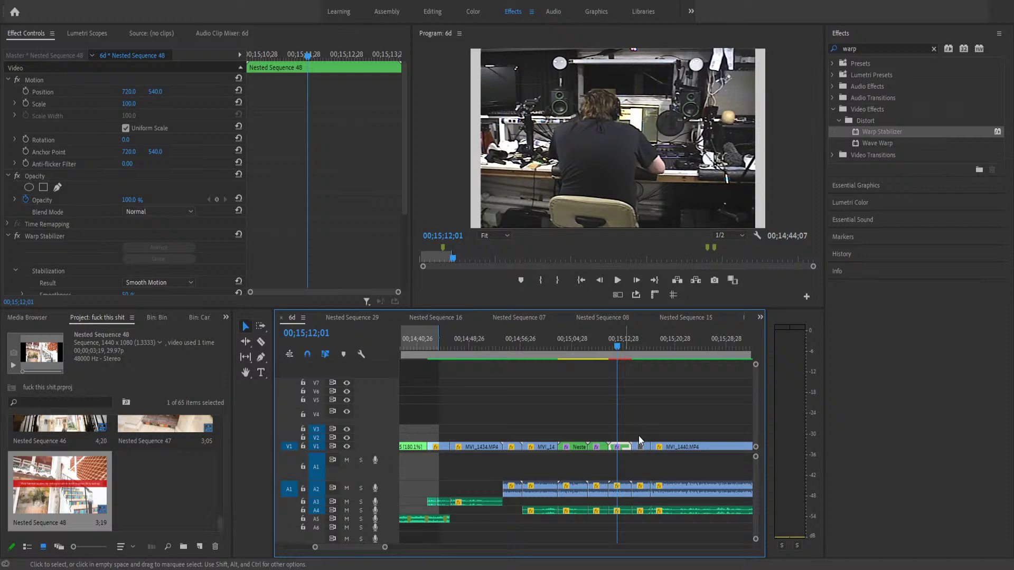
click(599, 383)
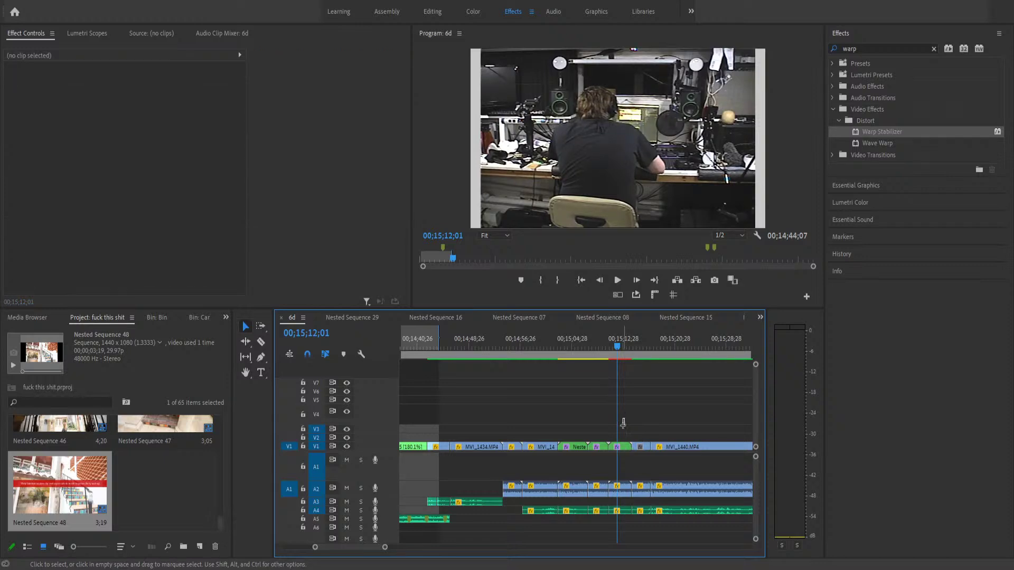
click(619, 447)
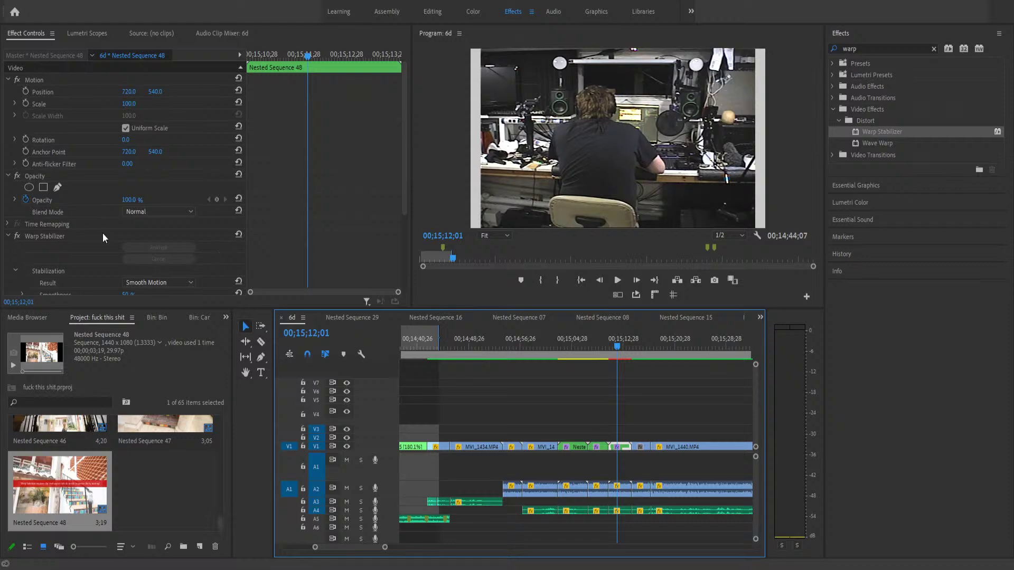
click(102, 233)
double_click(624, 448)
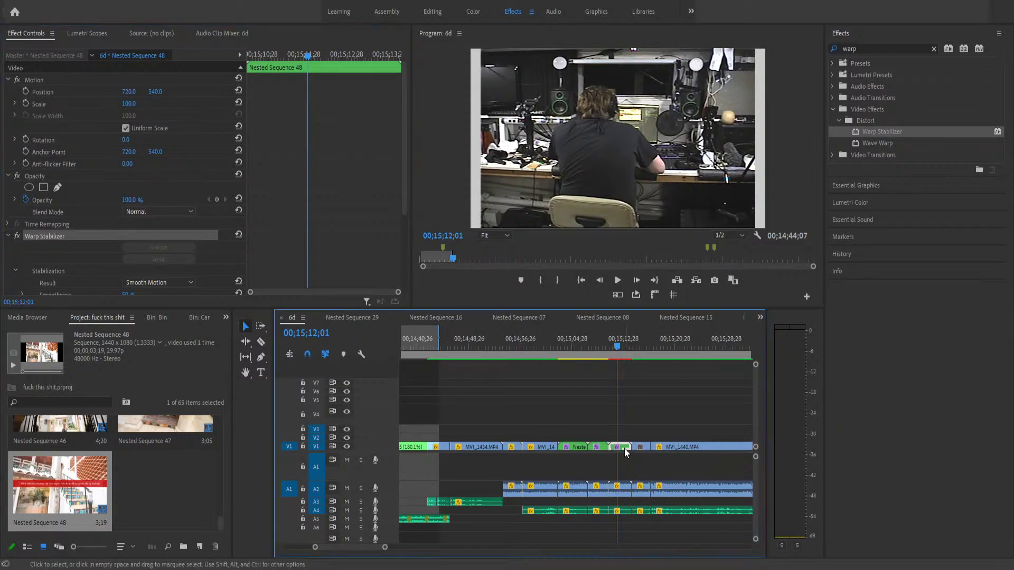
click(89, 244)
click(80, 232)
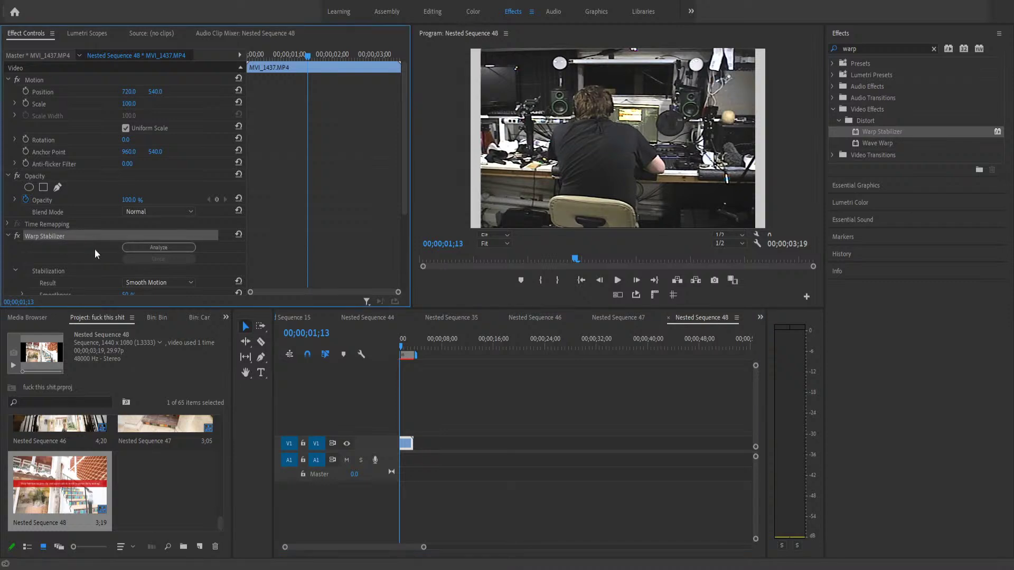
key(Delete)
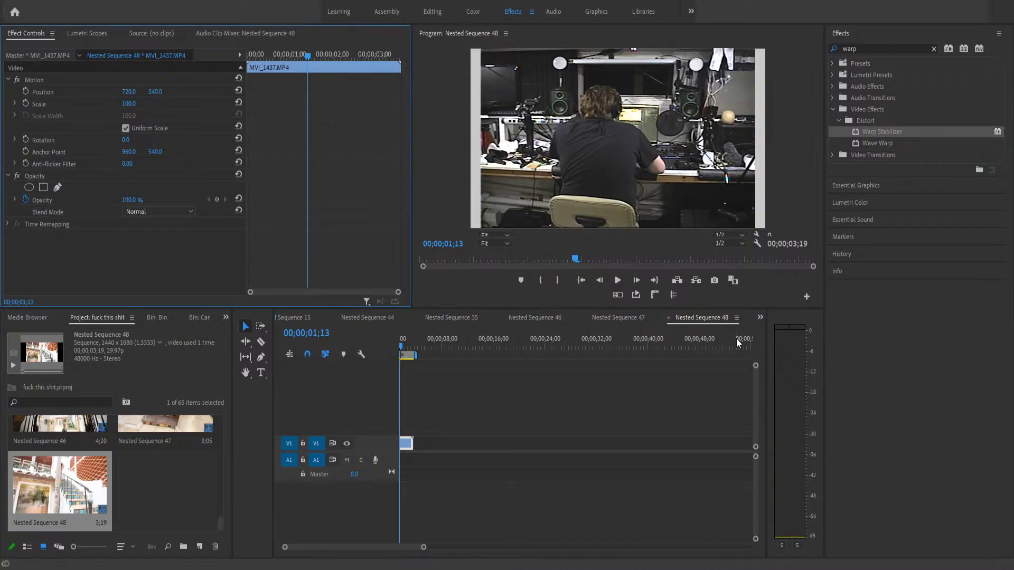
click(761, 317)
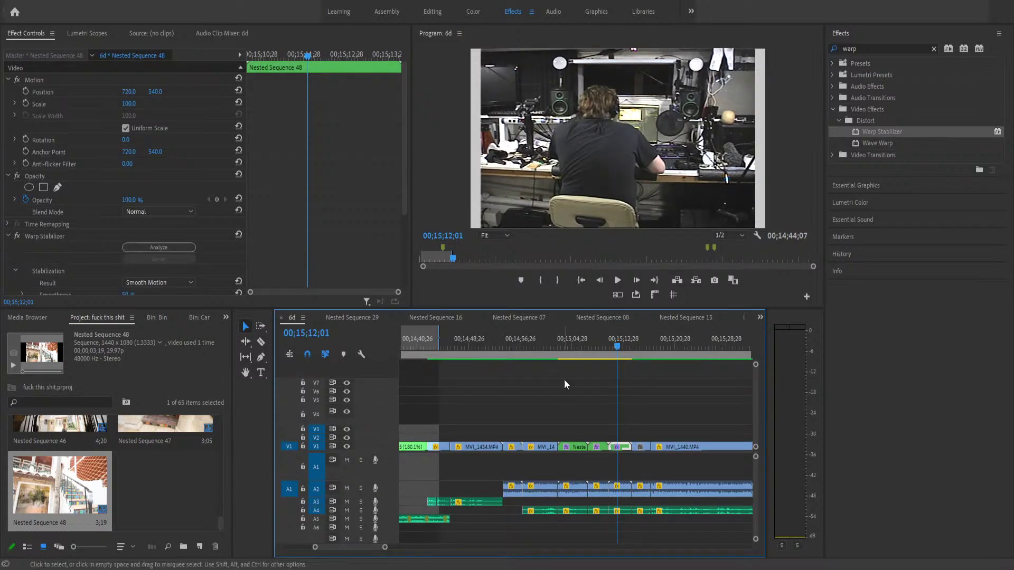
- Re-analyze the Warp Stabilizer on Nested Sequence 48 in the 6d sequence
mouse_move(622, 426)
mouse_down()
mouse_move(620, 447)
mouse_move(623, 431)
mouse_up()
click(624, 447)
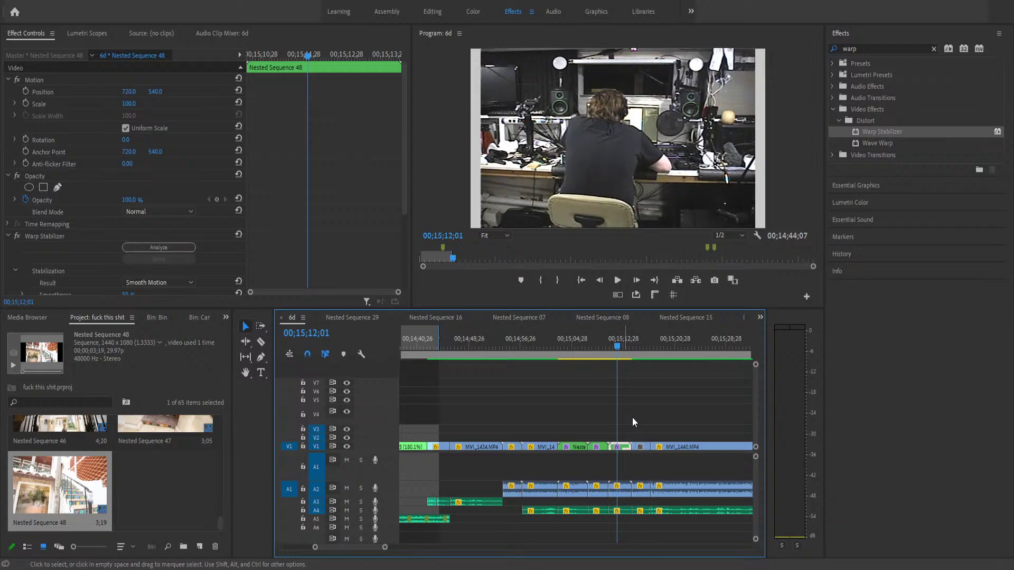
click(182, 246)
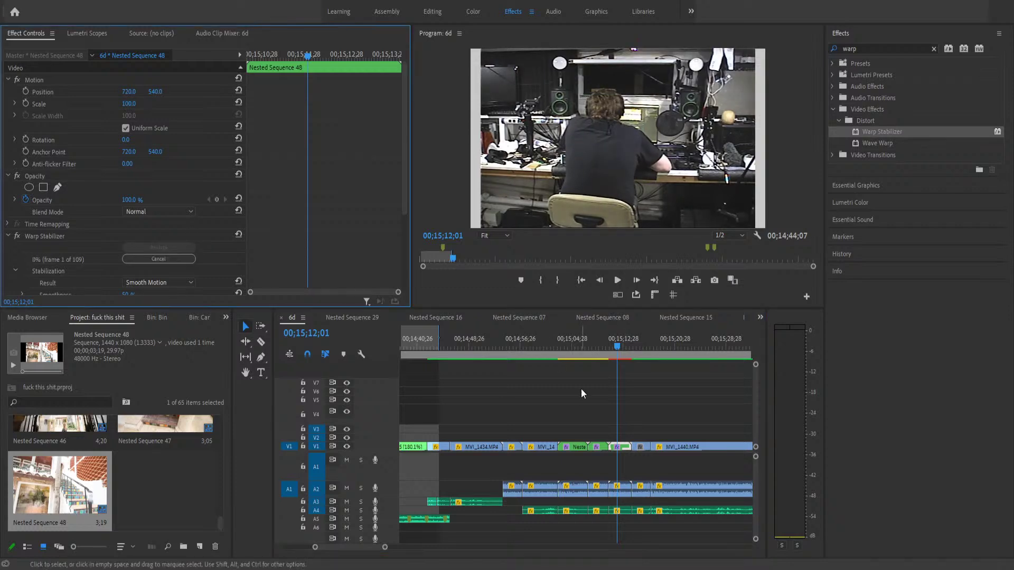
click(622, 413)
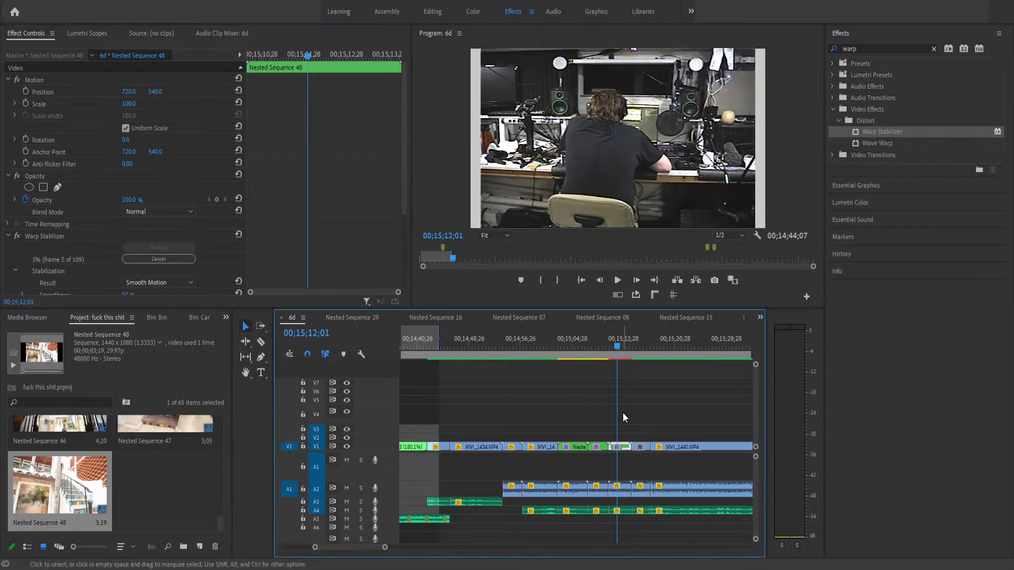
- Re-analyze the Warp Stabilizer on Nested Sequence 47 and check the effect on Nested Sequence 46
click(604, 450)
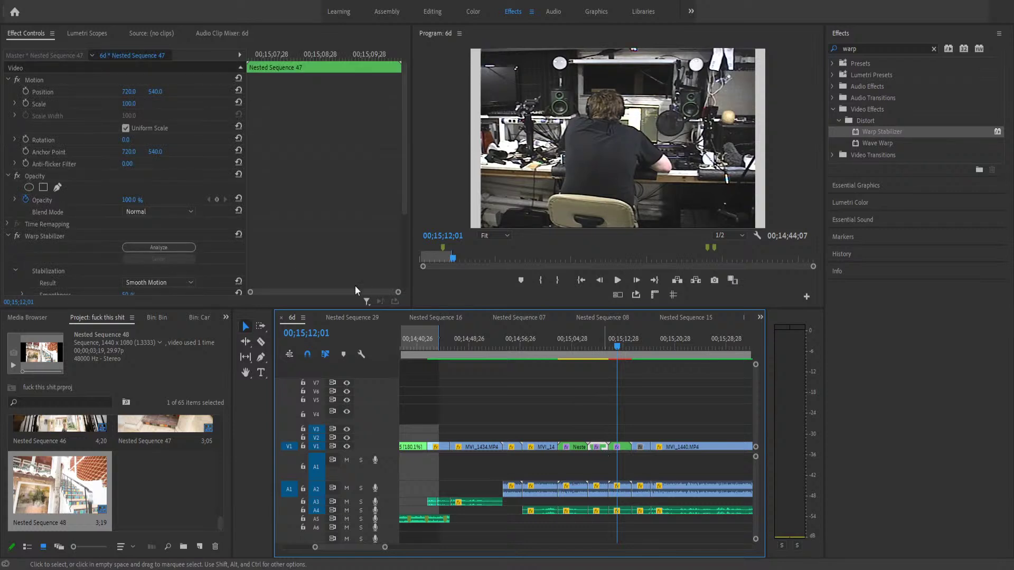
click(171, 246)
click(583, 402)
click(572, 444)
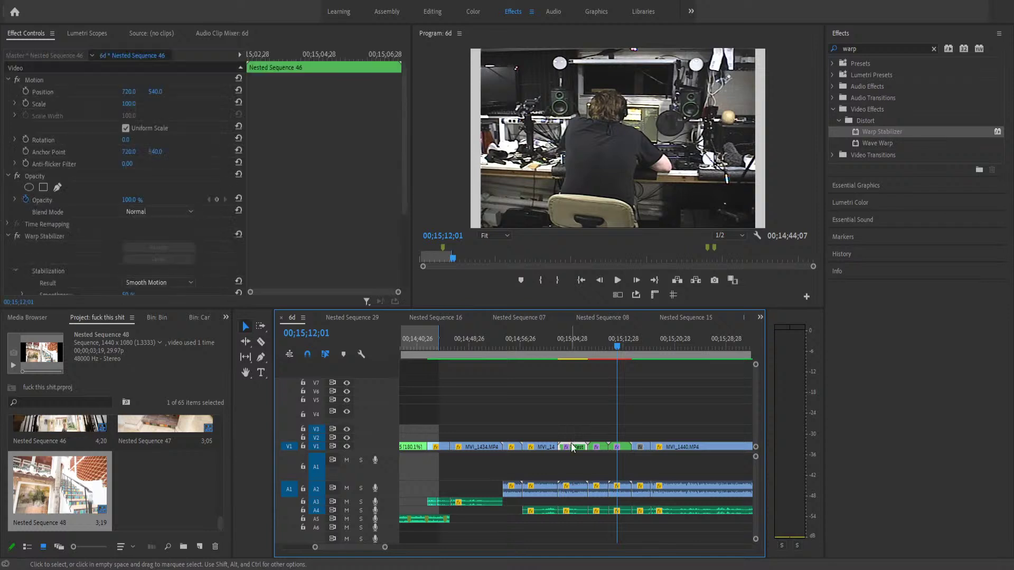
click(551, 378)
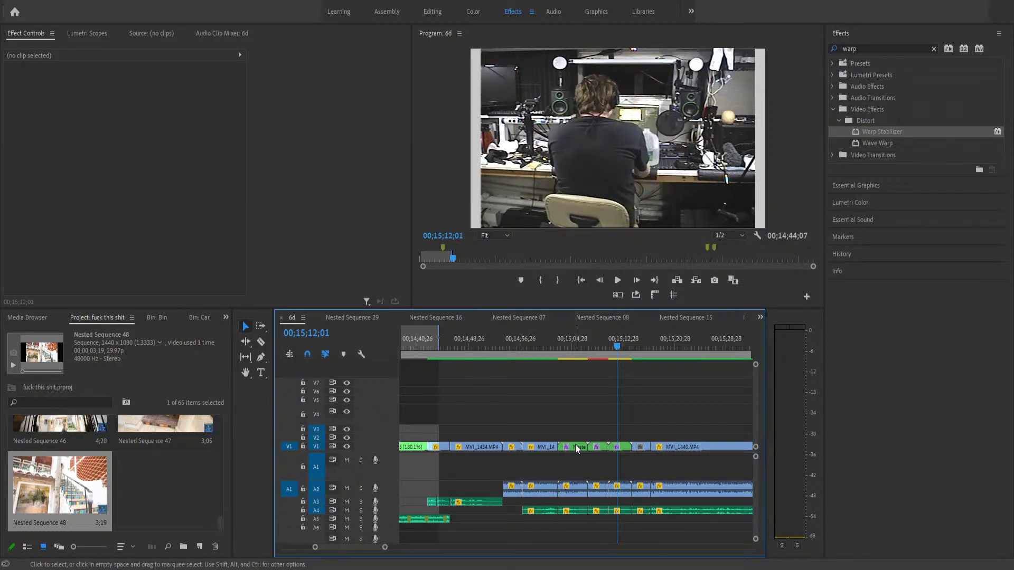
- Move the playhead to 00;15;08;23 on Nested Sequence 47 and render the timeline section with the stabilized nested clips
click(596, 340)
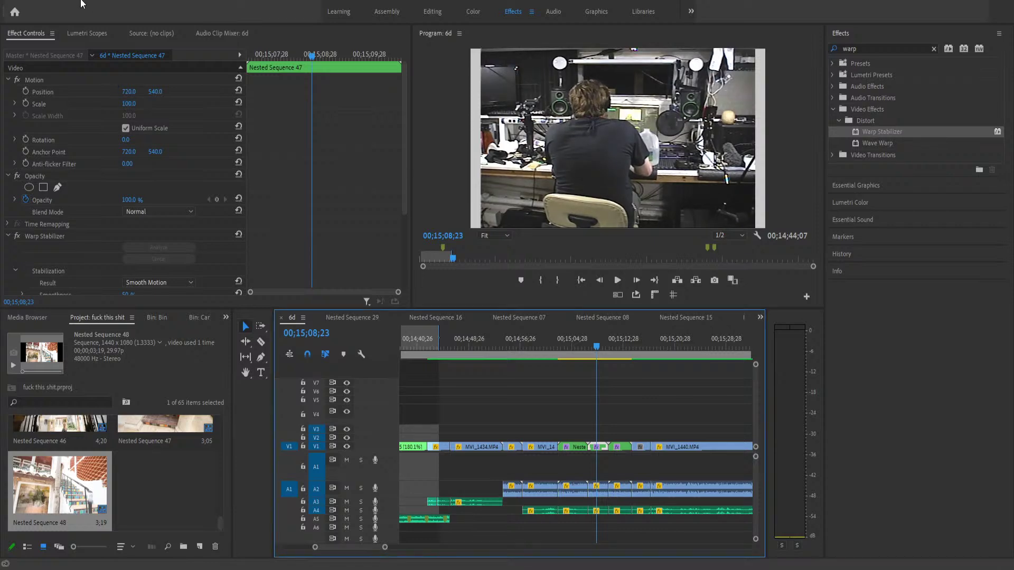
click(96, 36)
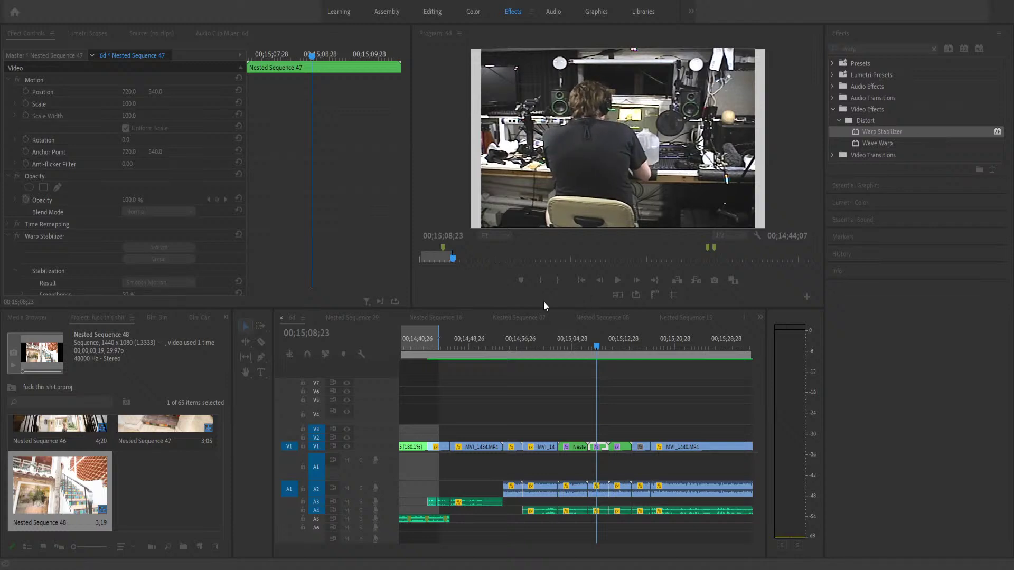
- Play back the 6d sequence from 00;14;51;14 to review the stabilized clips and the following MVI_1440.MP4 section up to 00;15;50;18
click(486, 334)
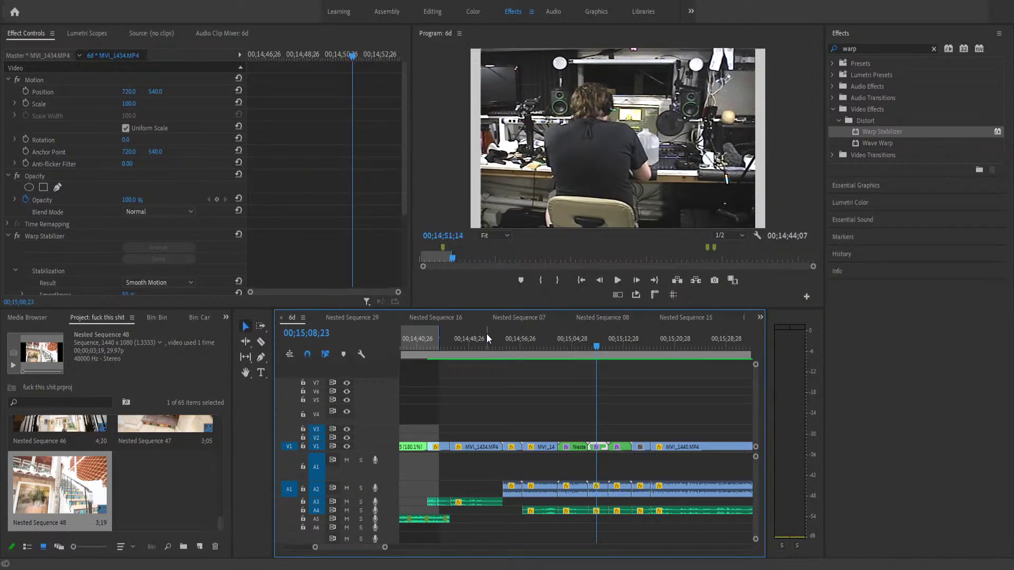
click(614, 280)
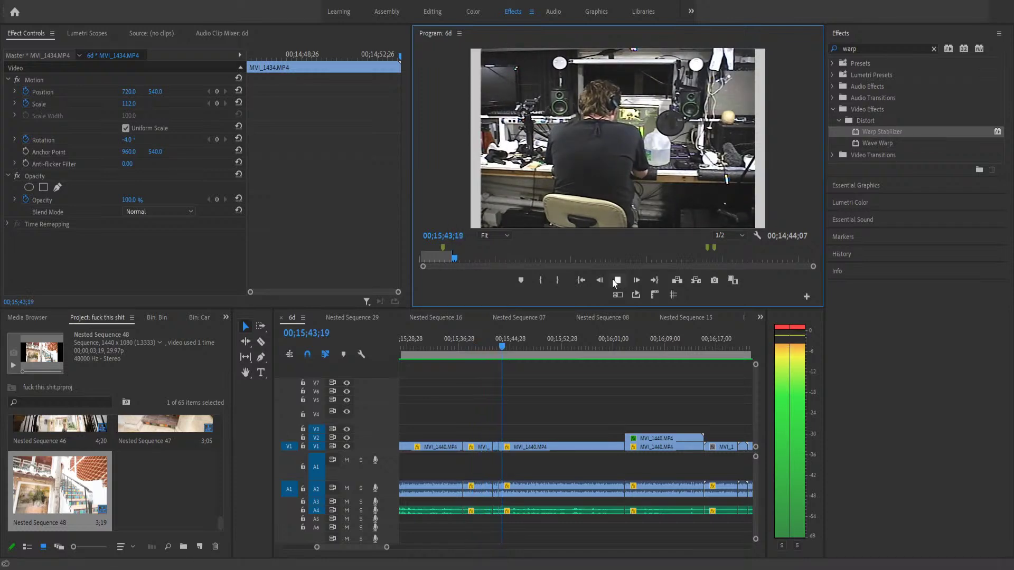
click(612, 279)
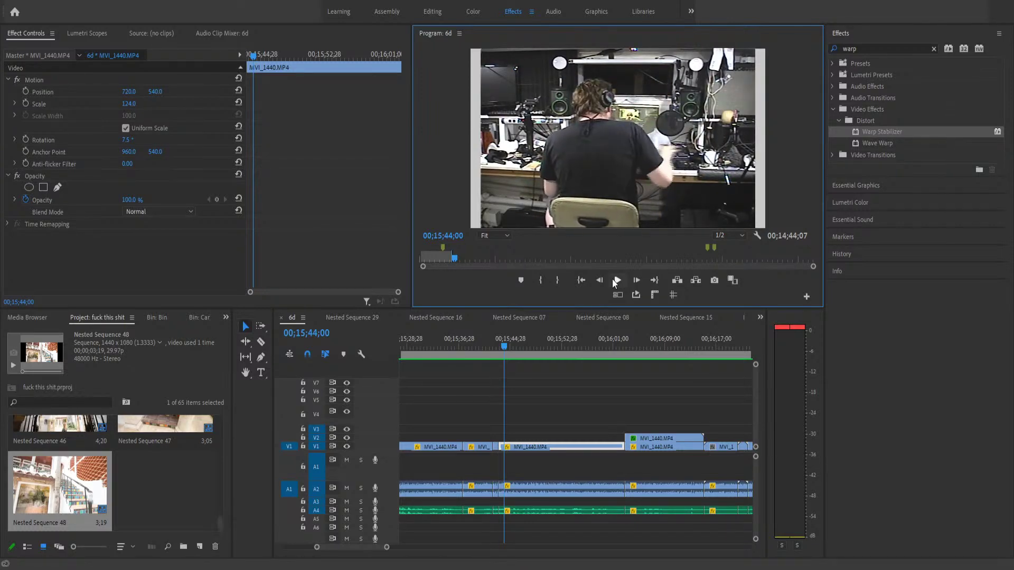
click(613, 279)
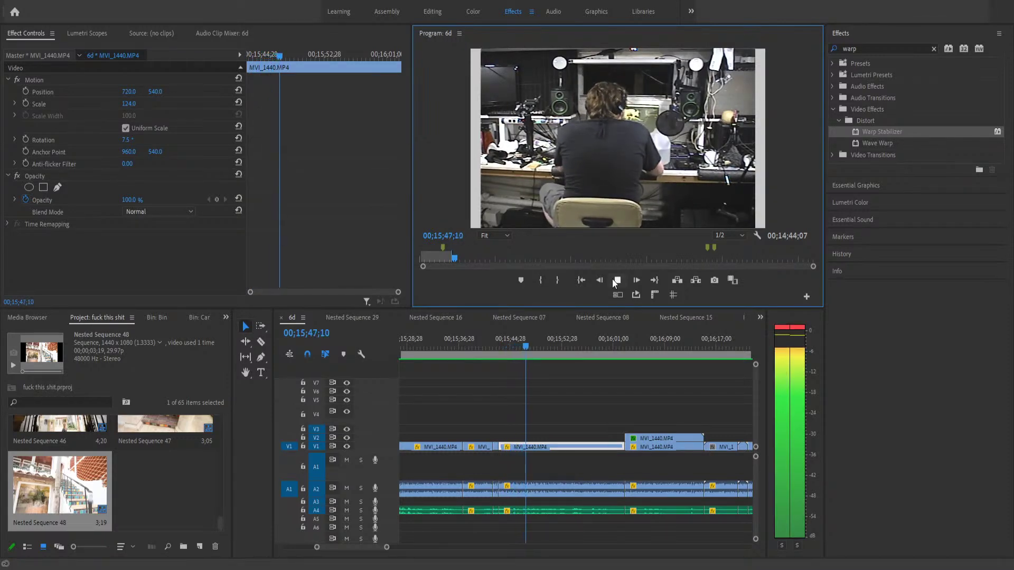
click(541, 537)
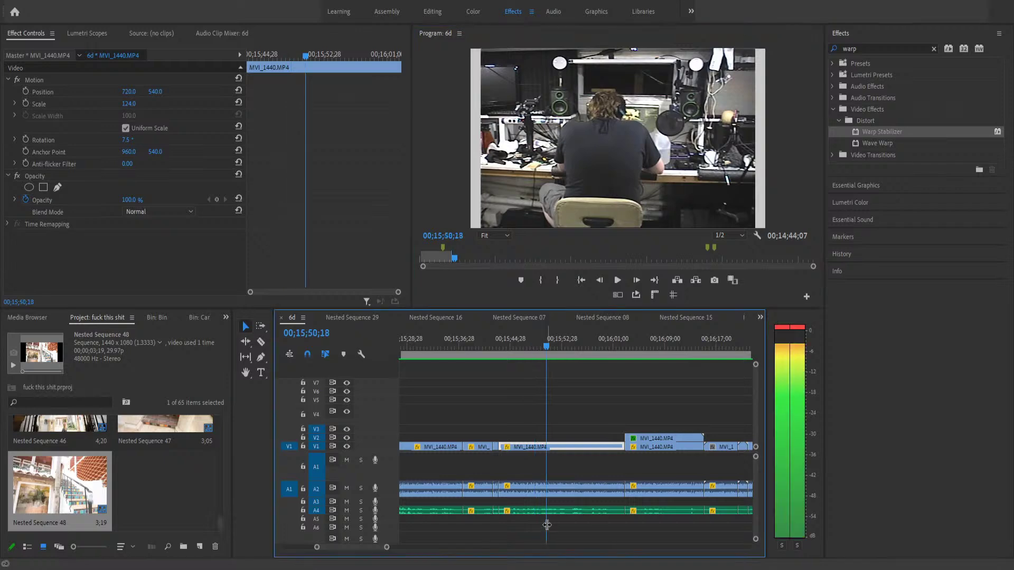
- Select the A2 and A4 audio clips beneath MVI_1440.MP4 at 00;15;50;18 and open their audio gain
drag(524, 531, 562, 485)
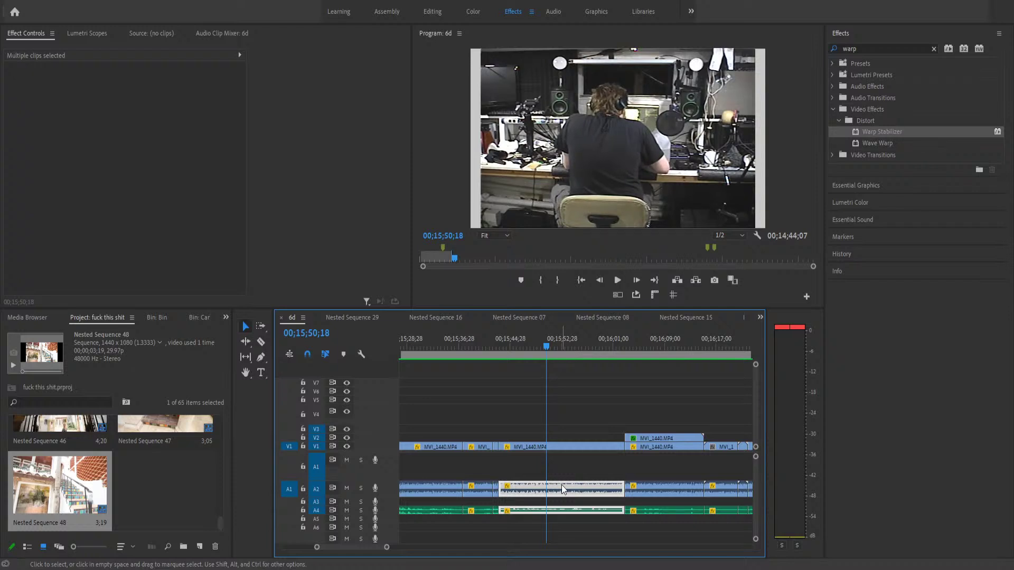
key(g)
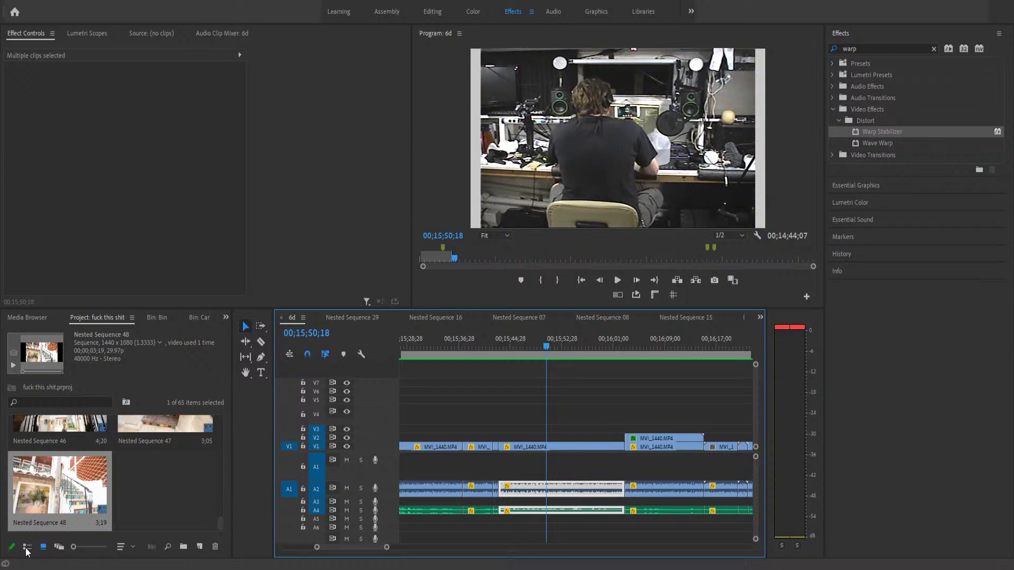
click(370, 169)
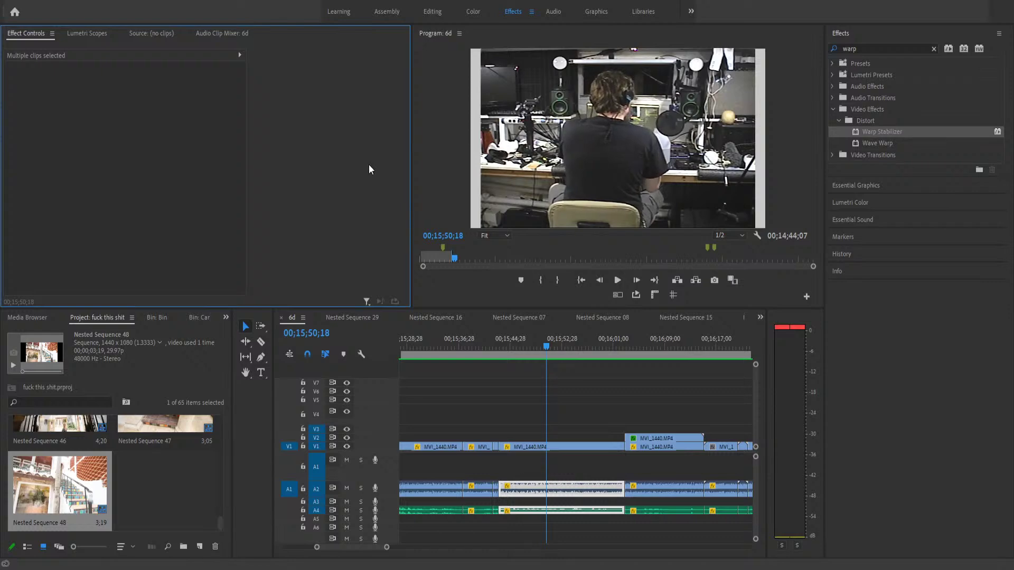
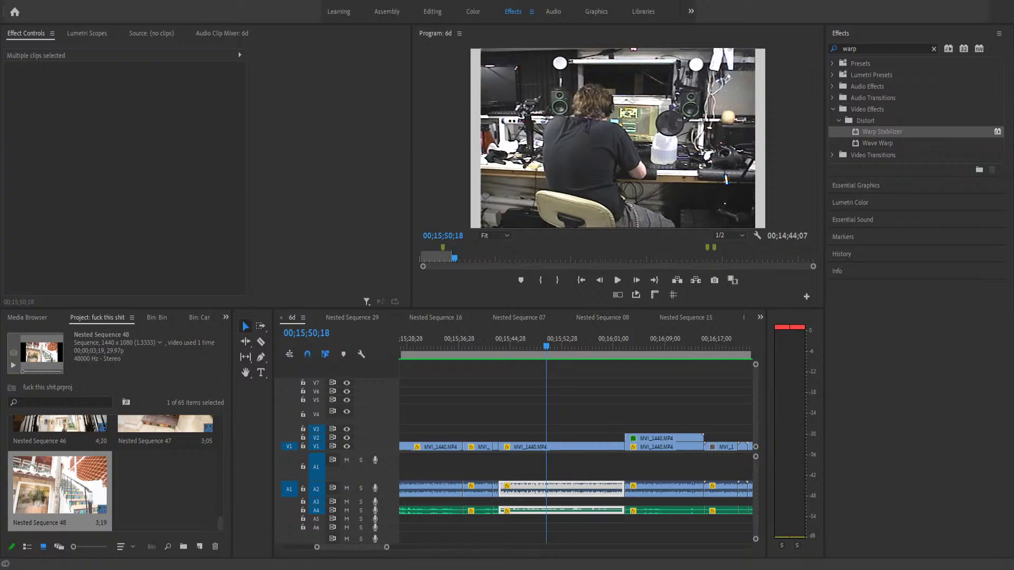
- Play on from 00;15;50;18, audition audio tracks A2 and A4 by soloing them, and leave only A4 soloed
key(space)
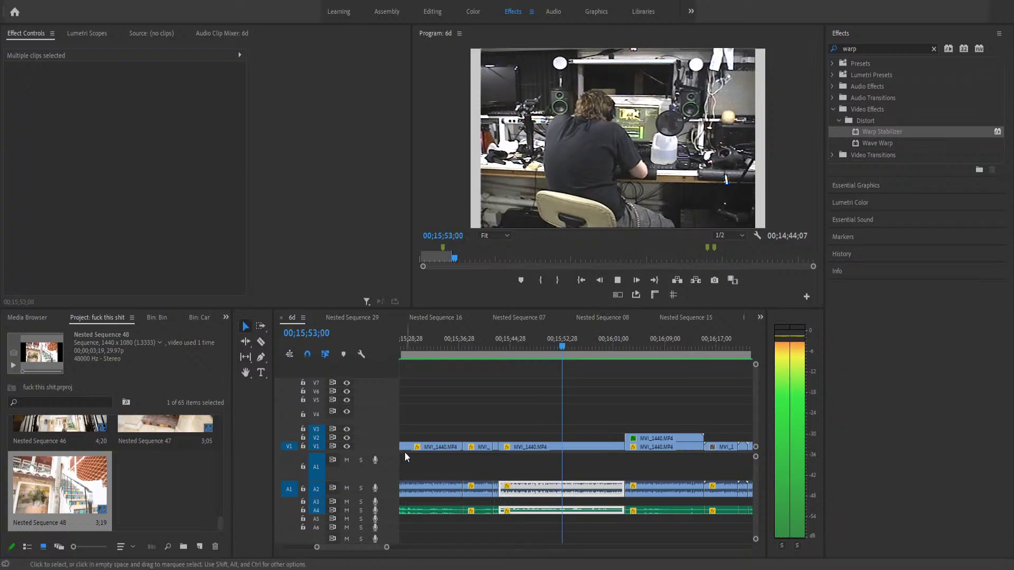
click(361, 488)
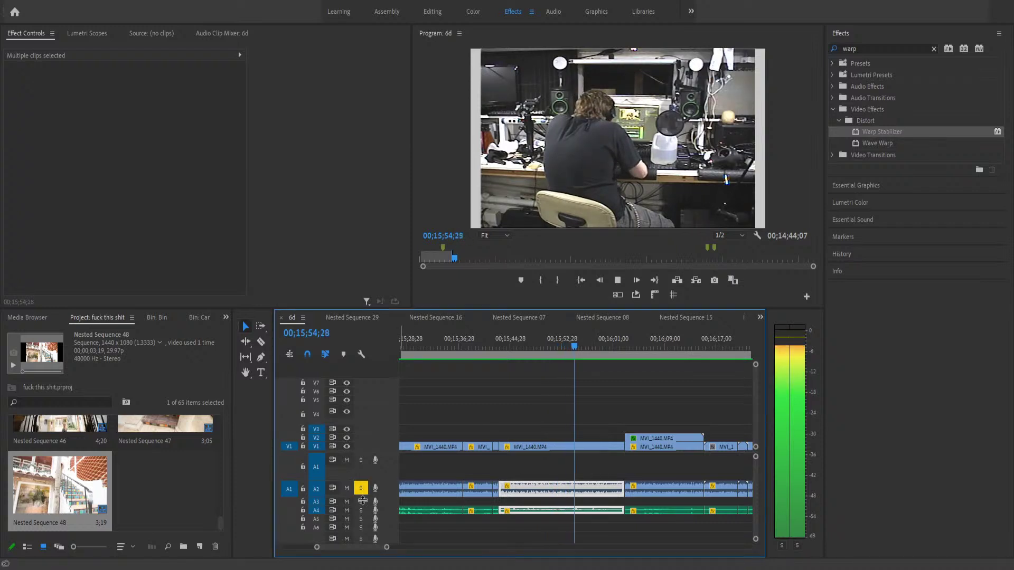
click(361, 511)
click(361, 489)
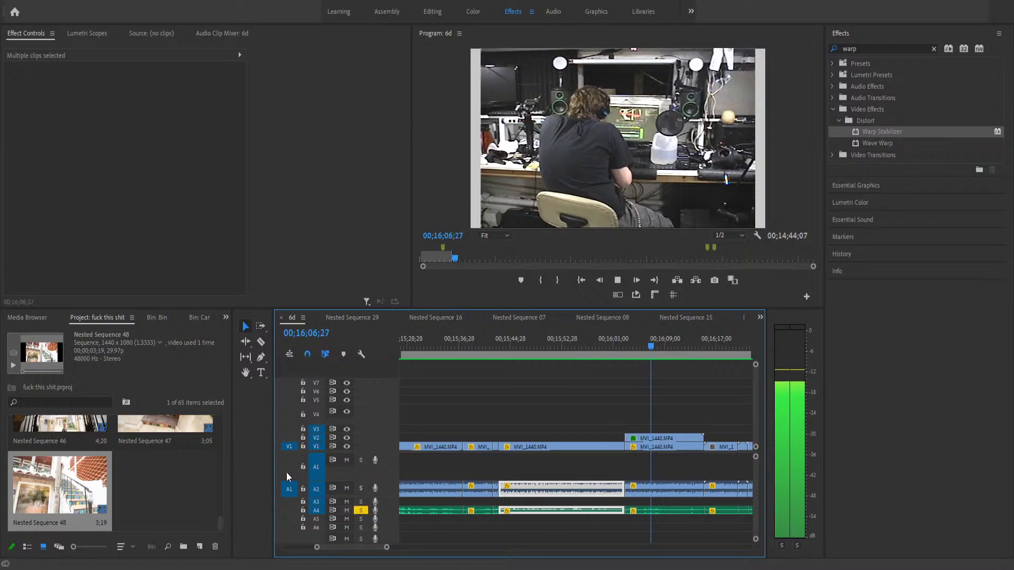
- Select the MVI_1440.MP4 clip on V2 at 00;16;07;12 and toggle the V2 track's visibility to compare it with V1
click(649, 438)
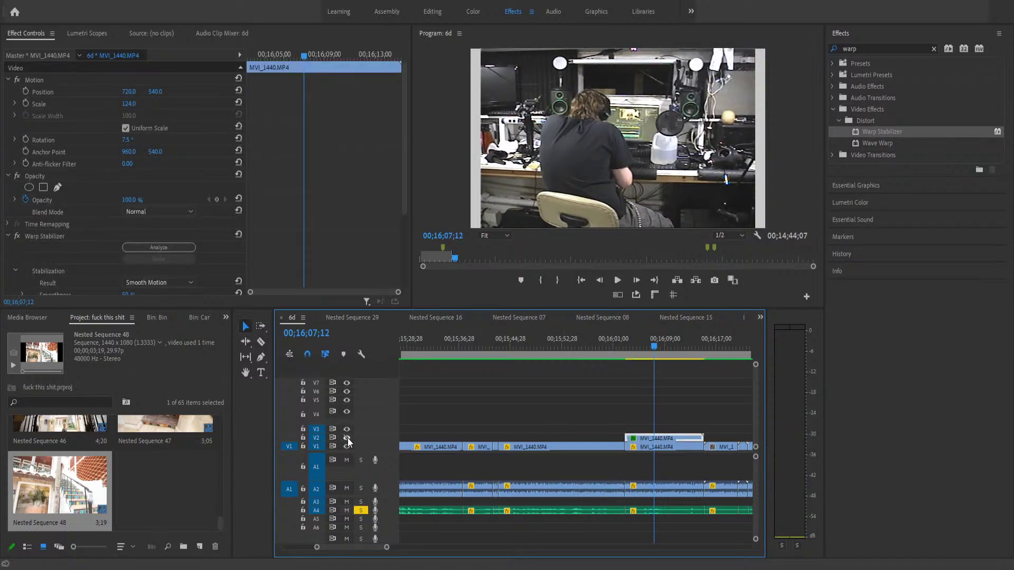
click(347, 439)
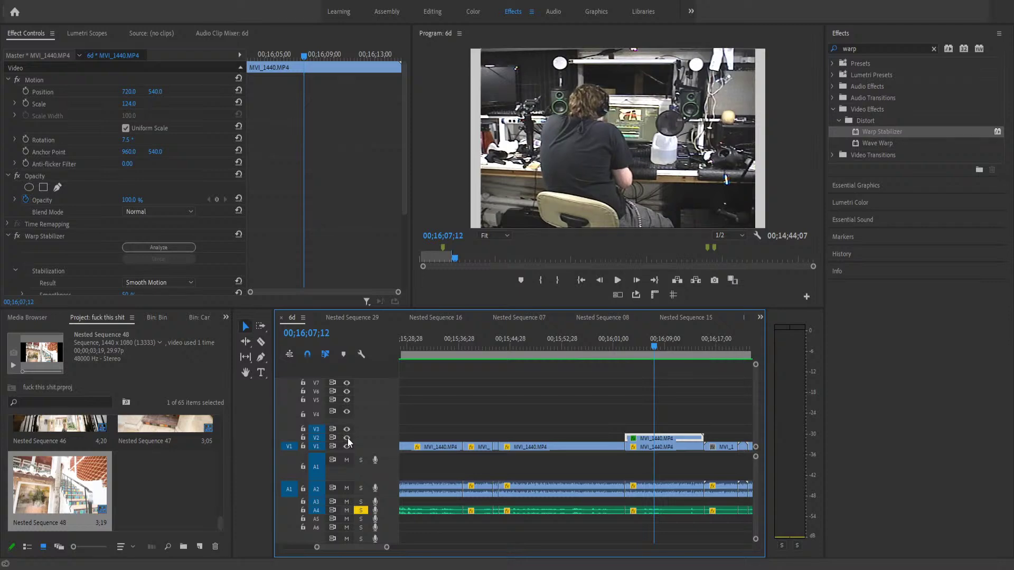
click(347, 438)
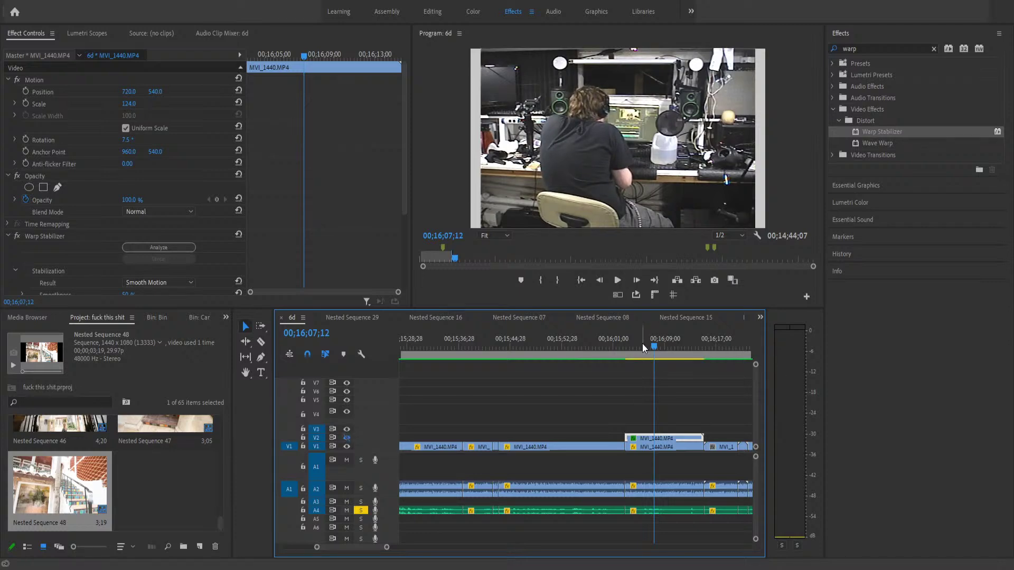
click(347, 438)
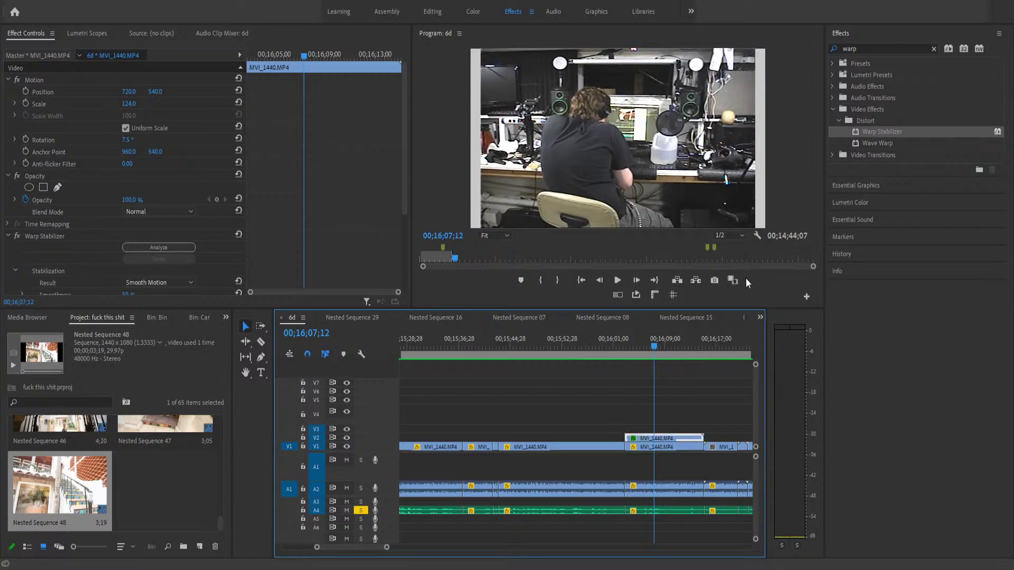
- Remove the Warp Stabilizer effect from the MVI_1440.MP4 clip on V2
click(741, 296)
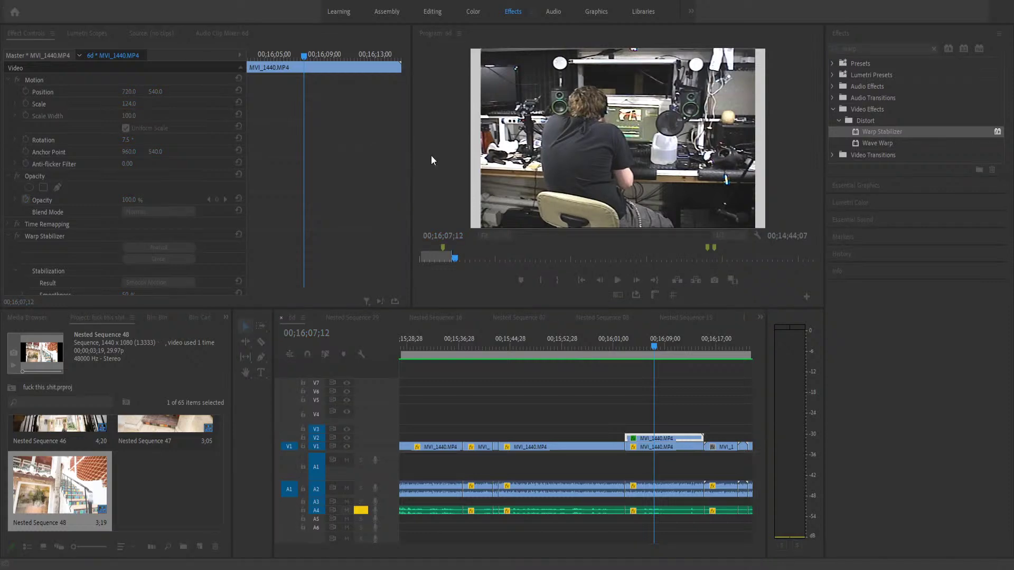
scroll(175, 189, down, 1)
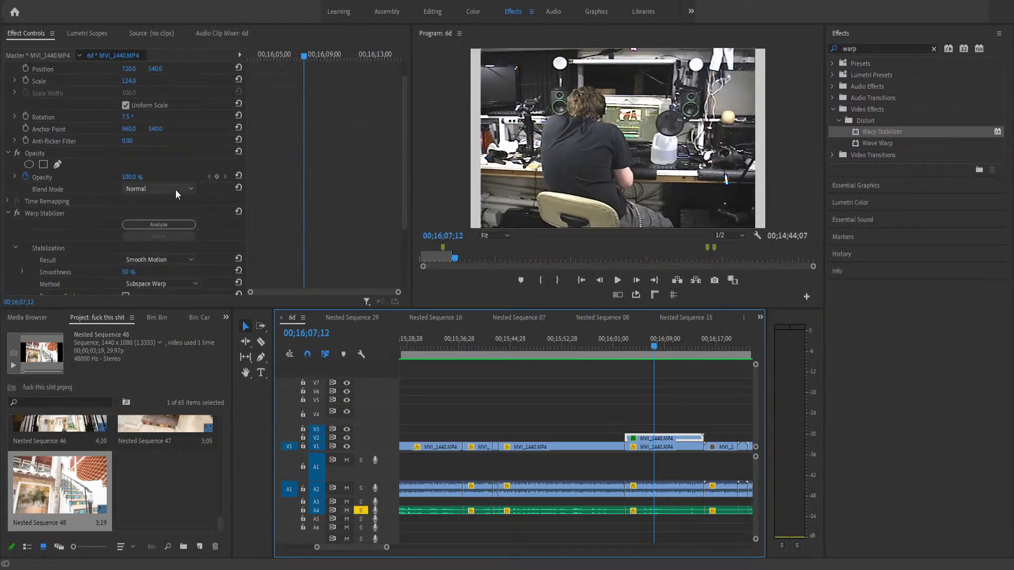
click(76, 214)
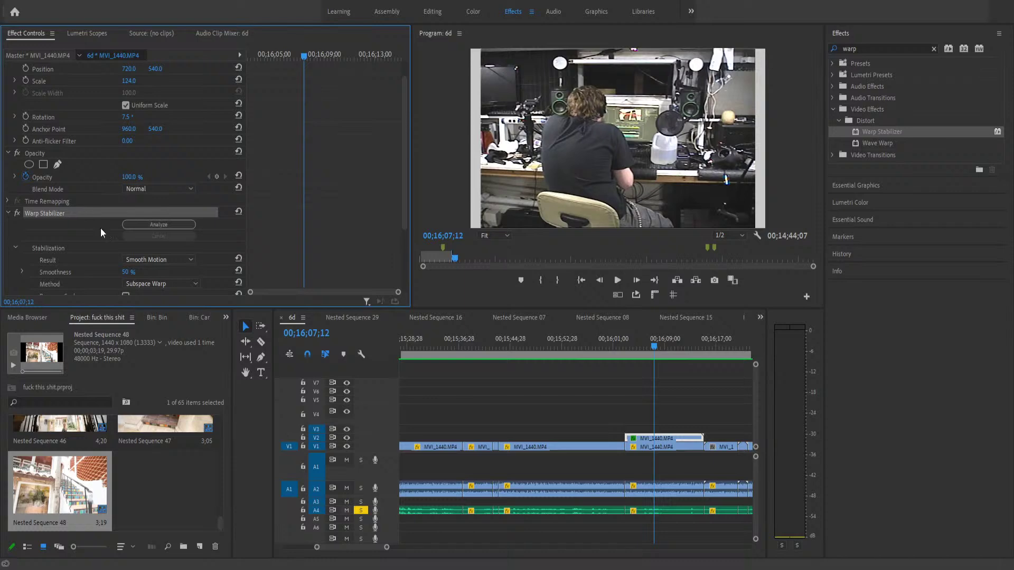
key(Delete)
- Nest the MVI_1440.MP4 clip on V2 as Nested Sequence 50 and apply Warp Stabilizer to the nest
click(669, 417)
click(671, 438)
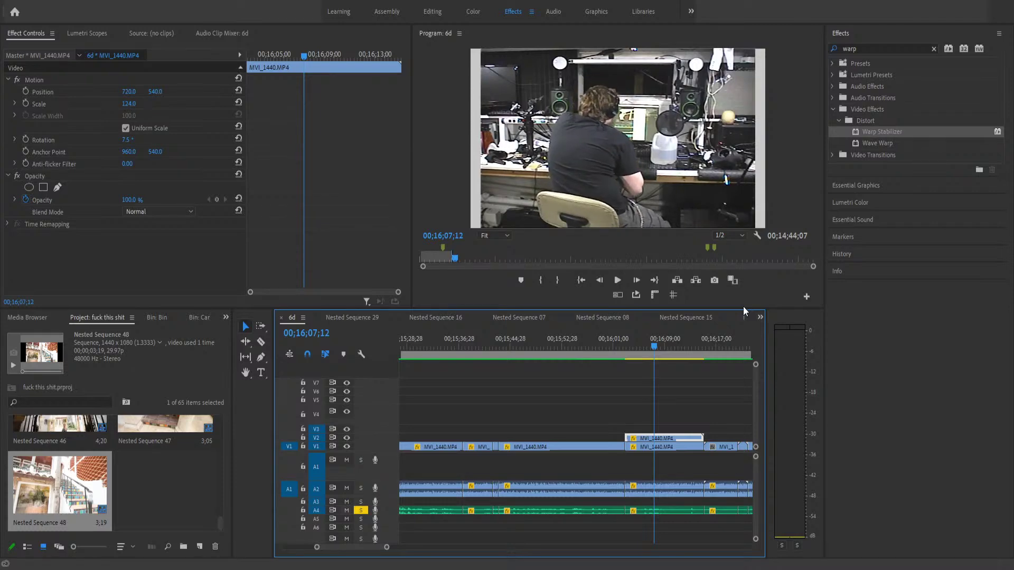
key(ctrl+s)
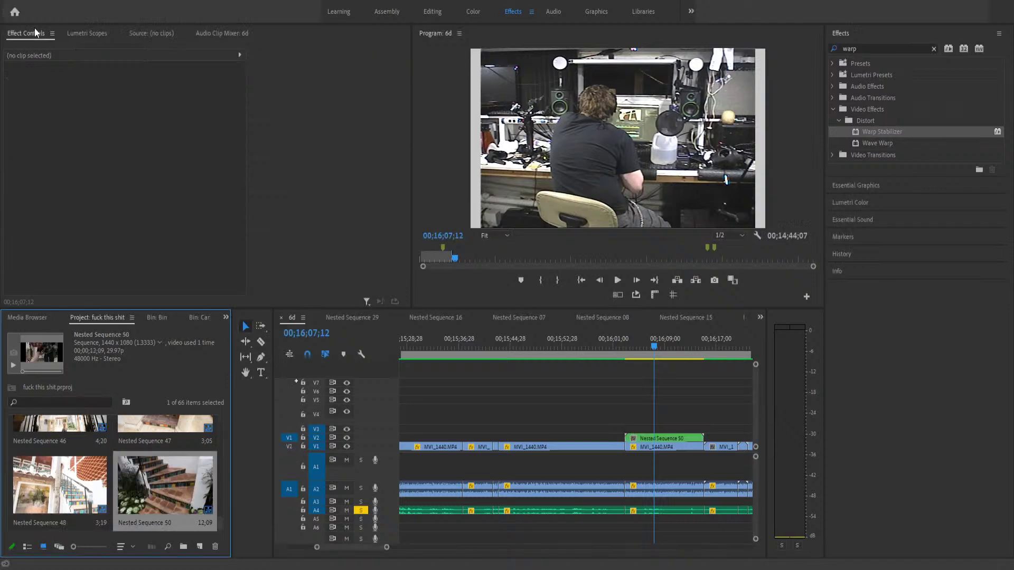
drag(957, 132, 660, 439)
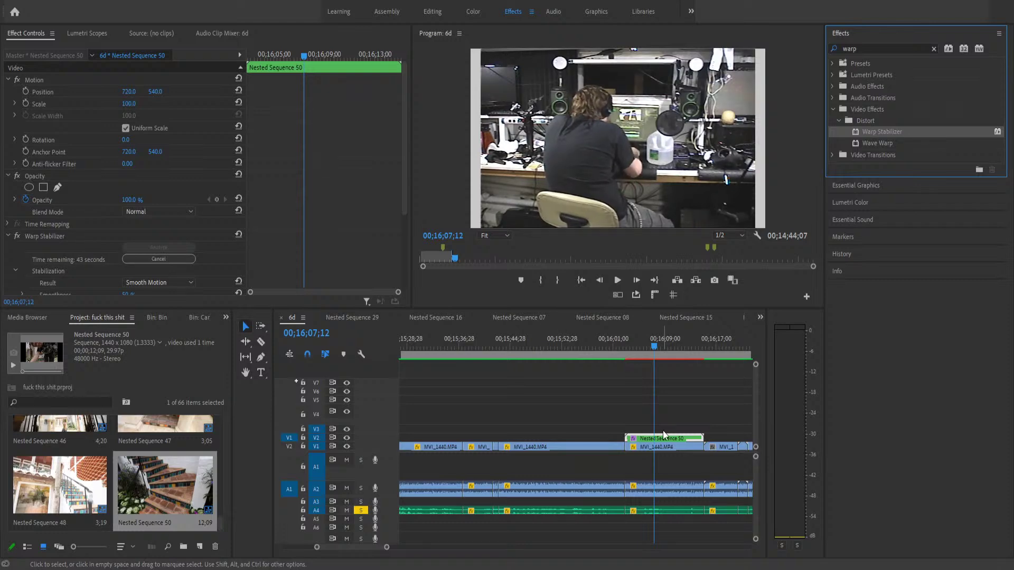
- Step through the edit points after Nested Sequence 50 up to MVI_1445.MP4 at 00;16;31;04
click(690, 339)
key(Down)
key(Down)
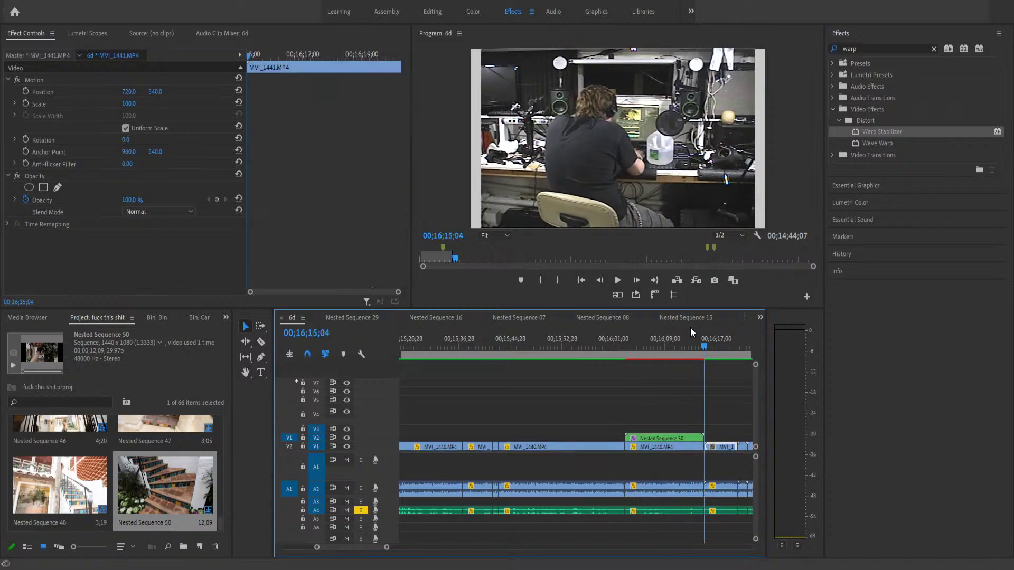
key(Down)
key(Up)
key(Down)
key(Down)
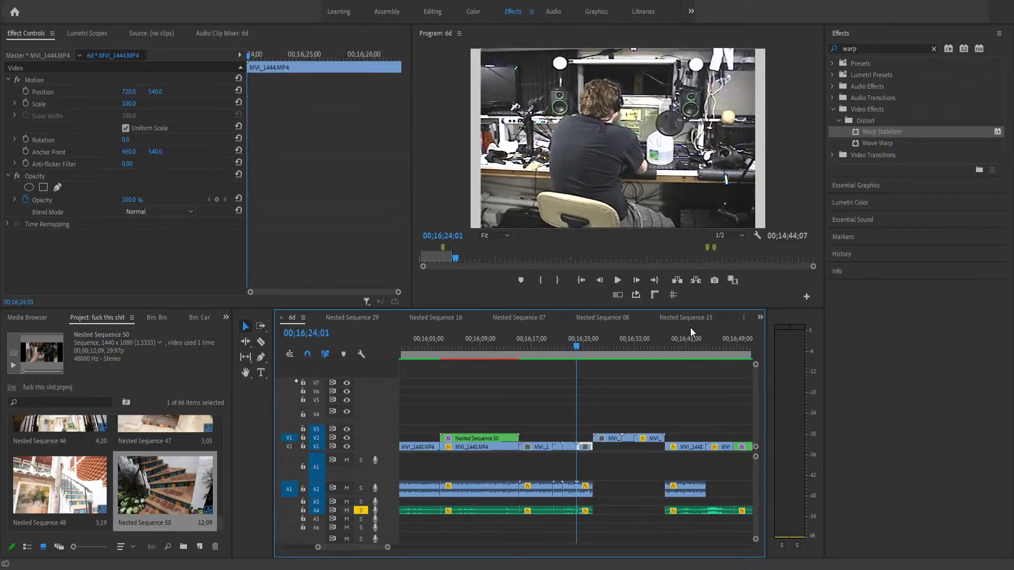
key(Down)
key(Down)
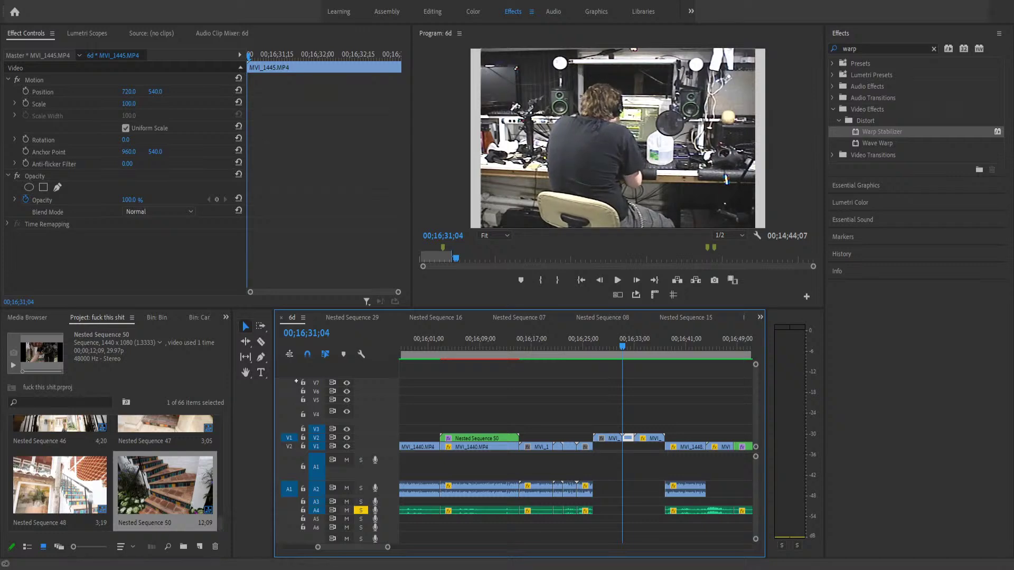
- Reduce the audio track heights and step on through the edit points to MVI_1480.MP4 at 00;22;42;04
drag(757, 539, 759, 549)
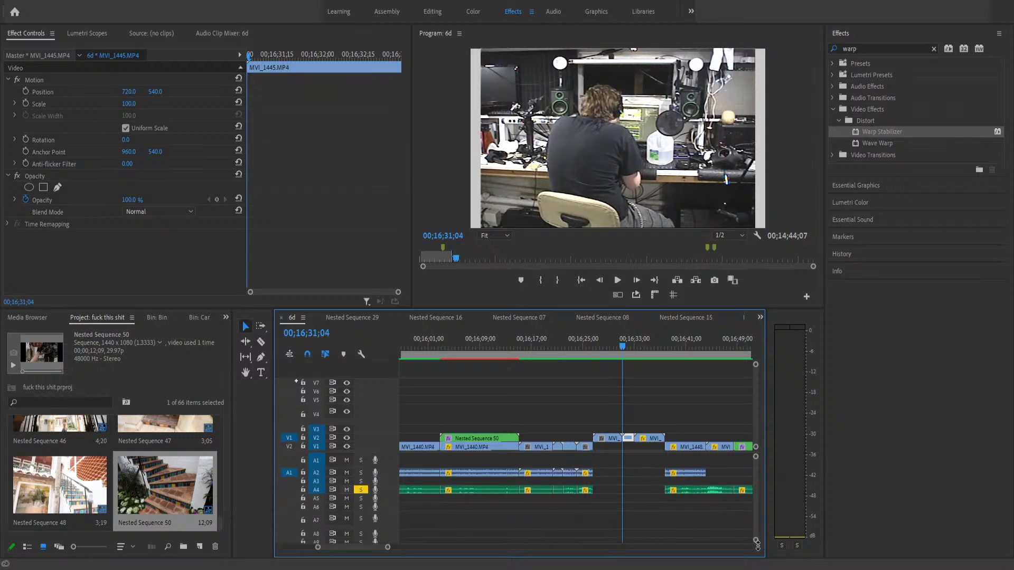
key(Down)
key(Down)
key(Down)
key(Down)
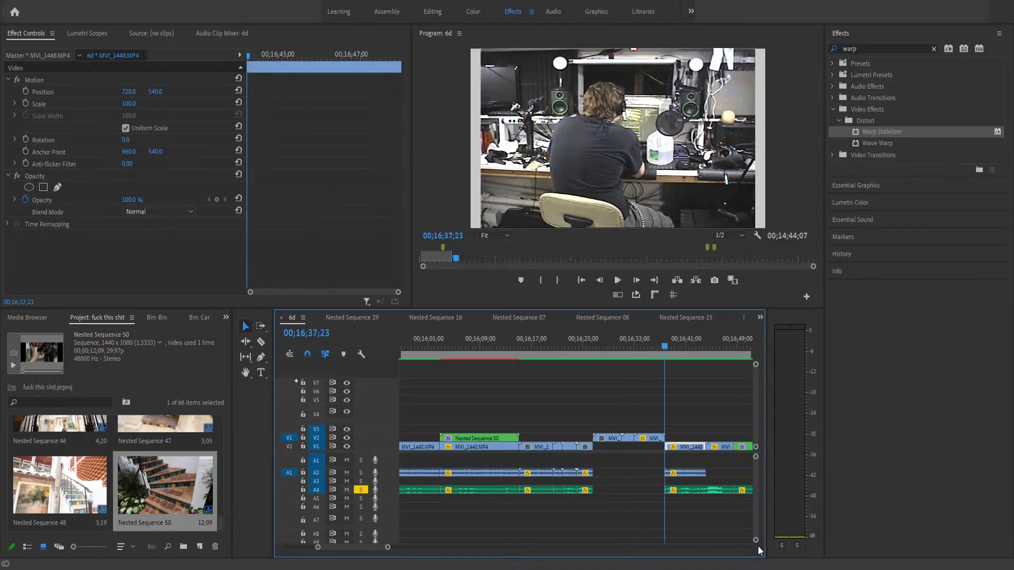
key(Down)
key(Down)
key(Down)
key(Down)
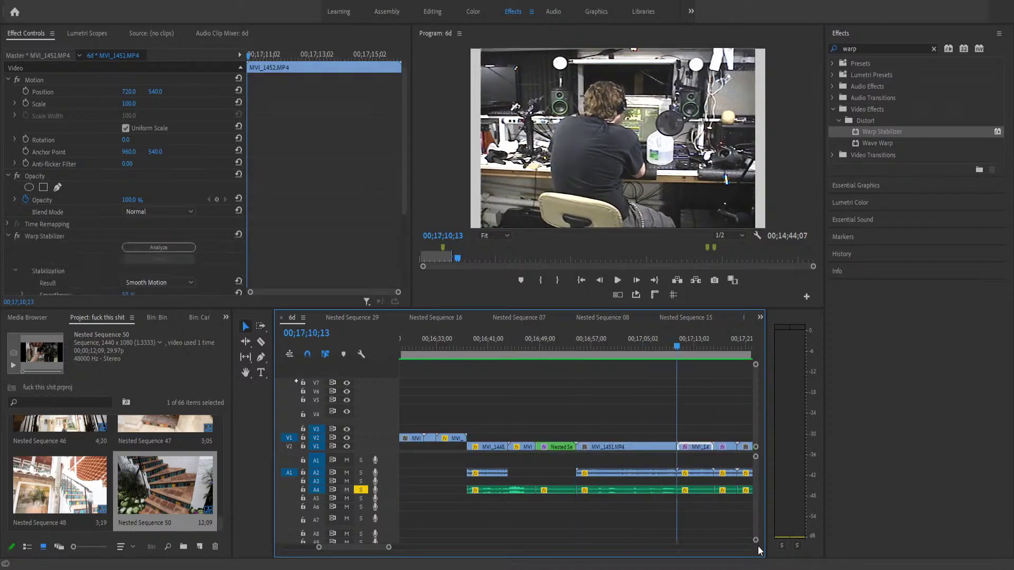
key(Down)
key(Down)
key(Down)
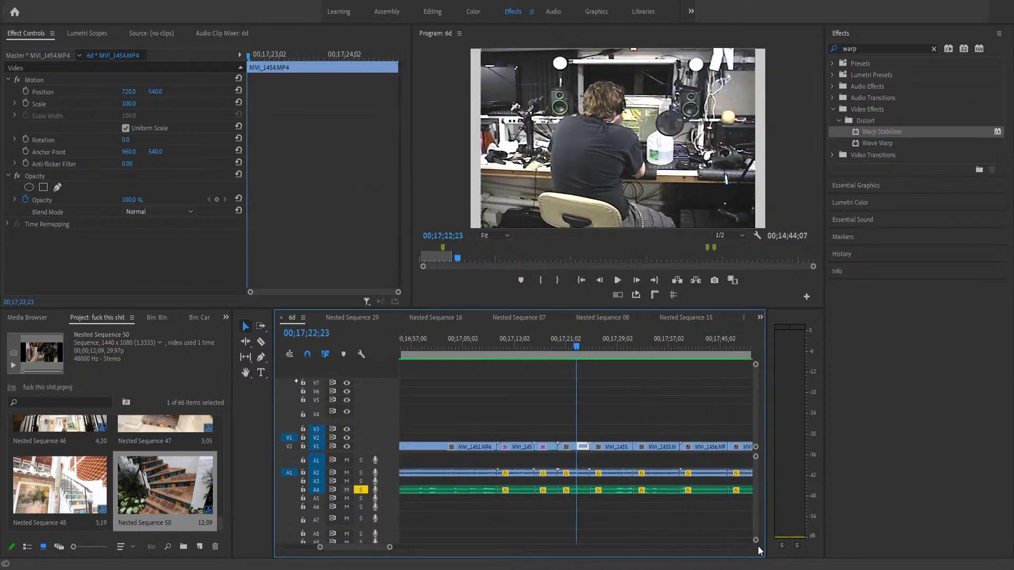
key(Down)
key(Down)
key(Down)
key(Down)
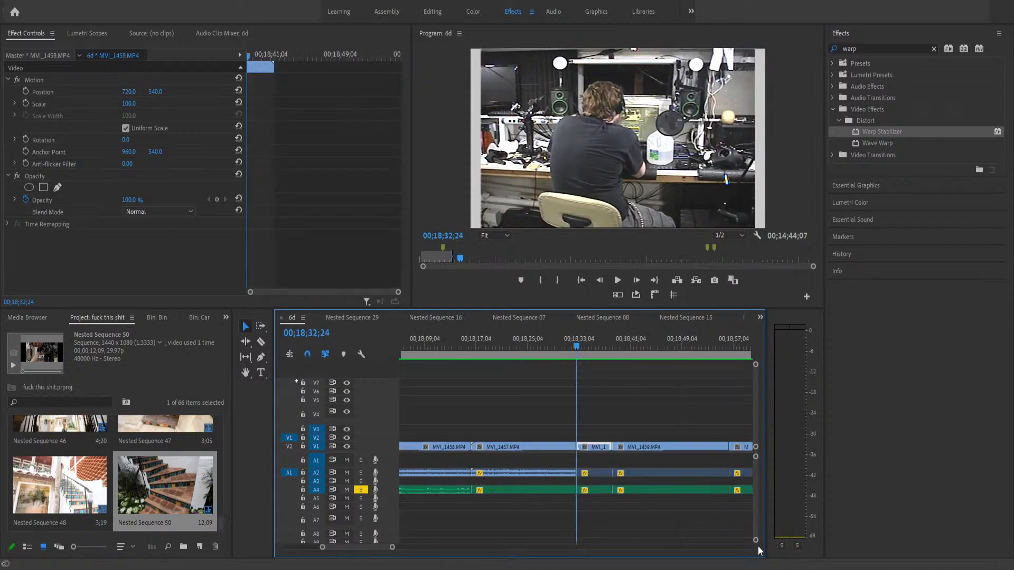
key(Down)
key(Down)
key(Down)
key(Down)
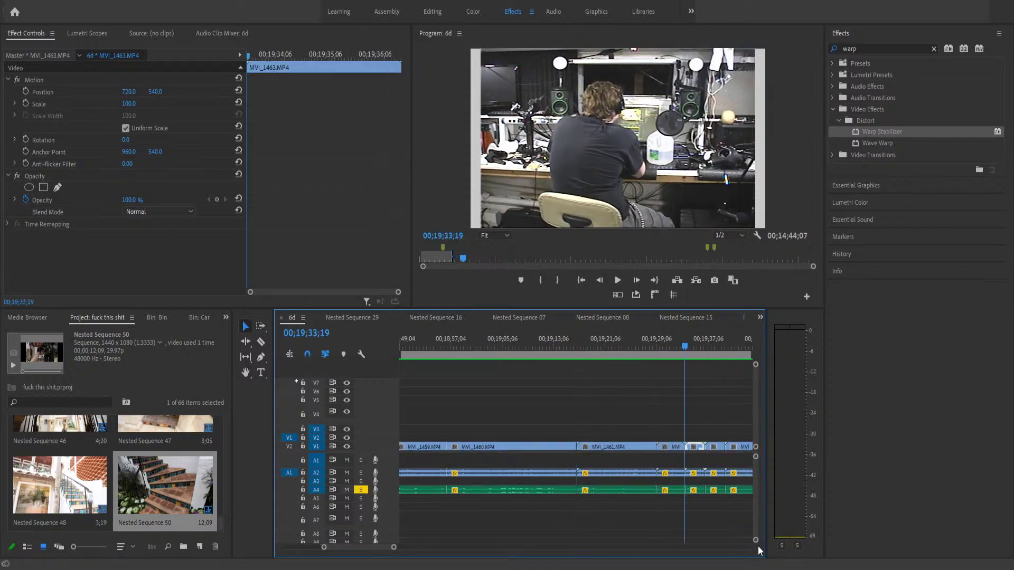
key(Down)
key(Down)
key(Down)
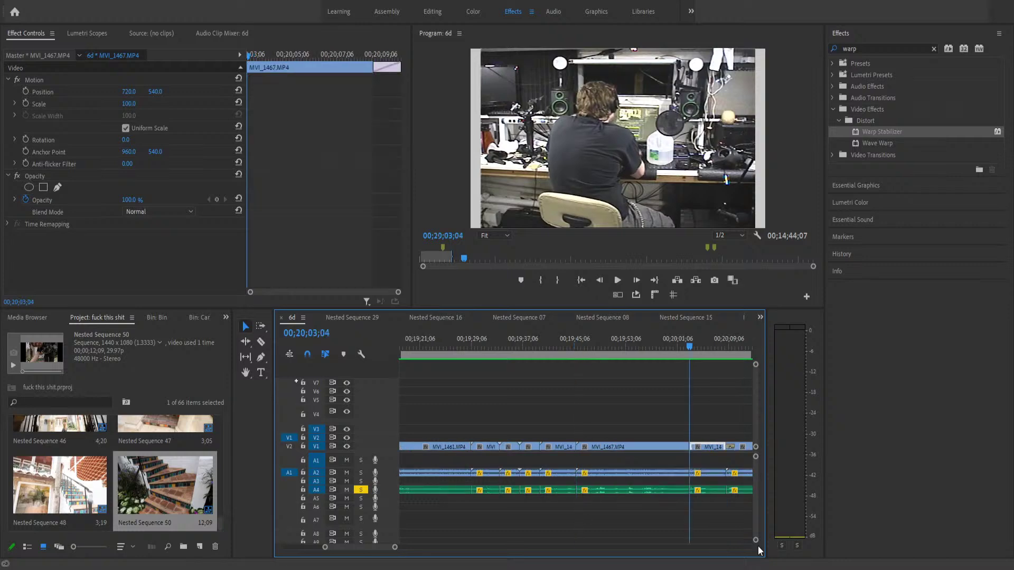
key(Down)
key(Down)
key(Down)
key(Down)
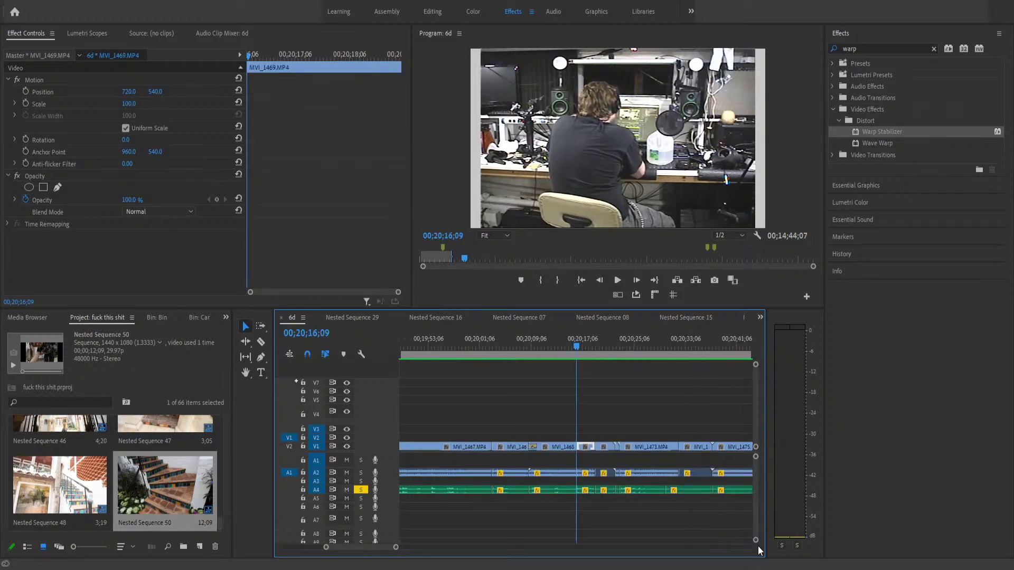
key(Down)
key(Down)
key(Down)
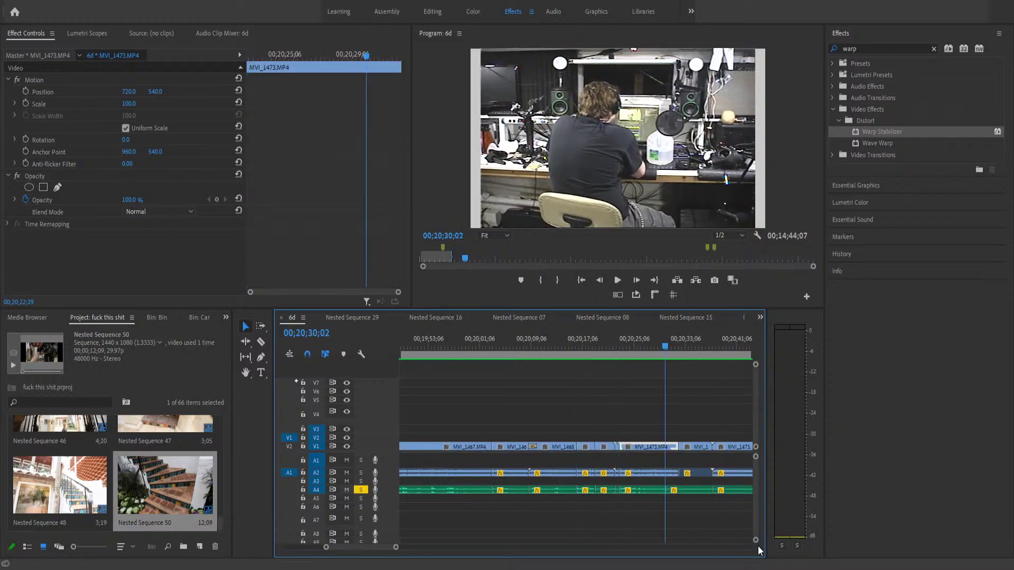
key(Down)
key(Down)
key(Down)
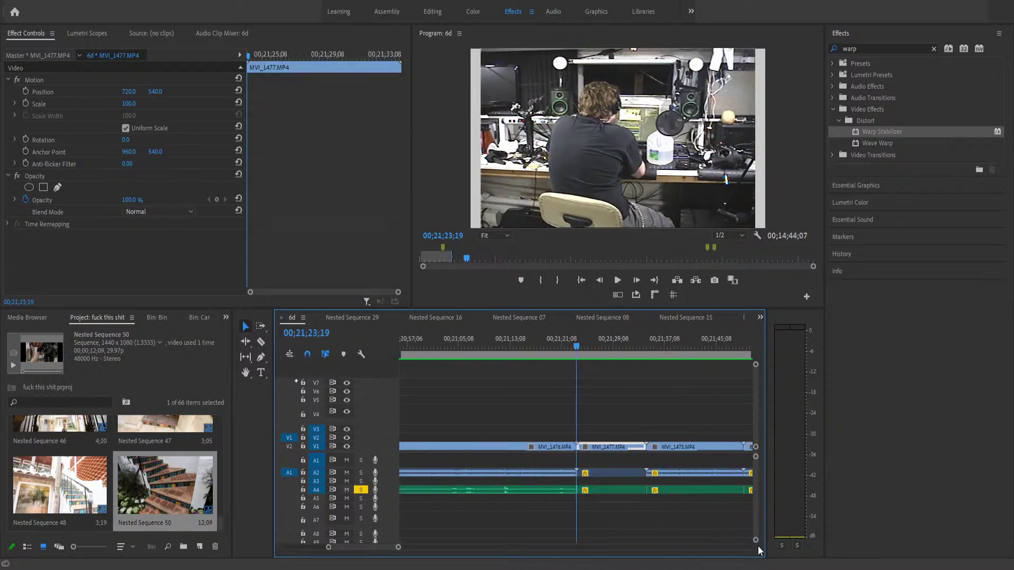
key(Down)
key(Down)
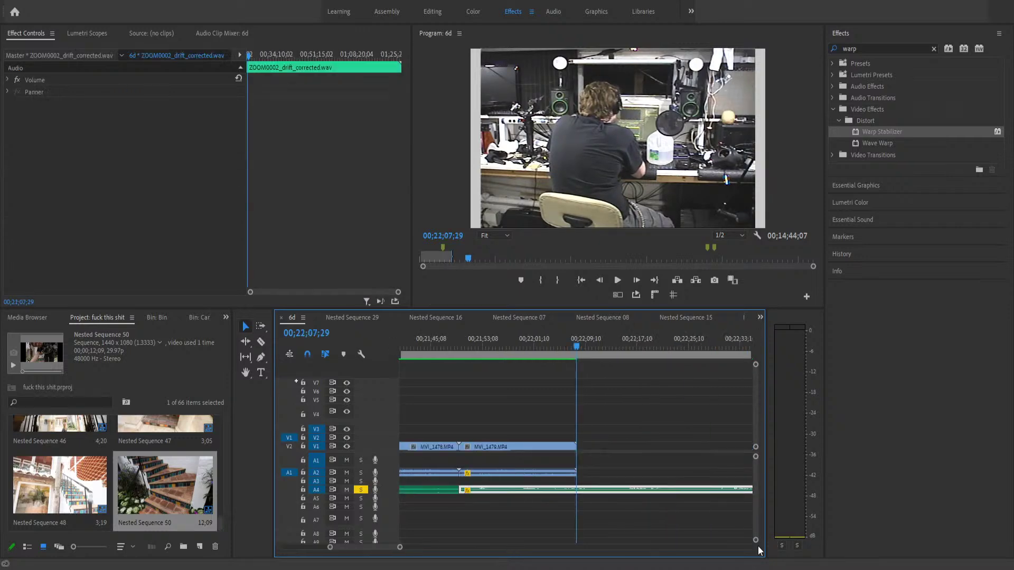
key(Down)
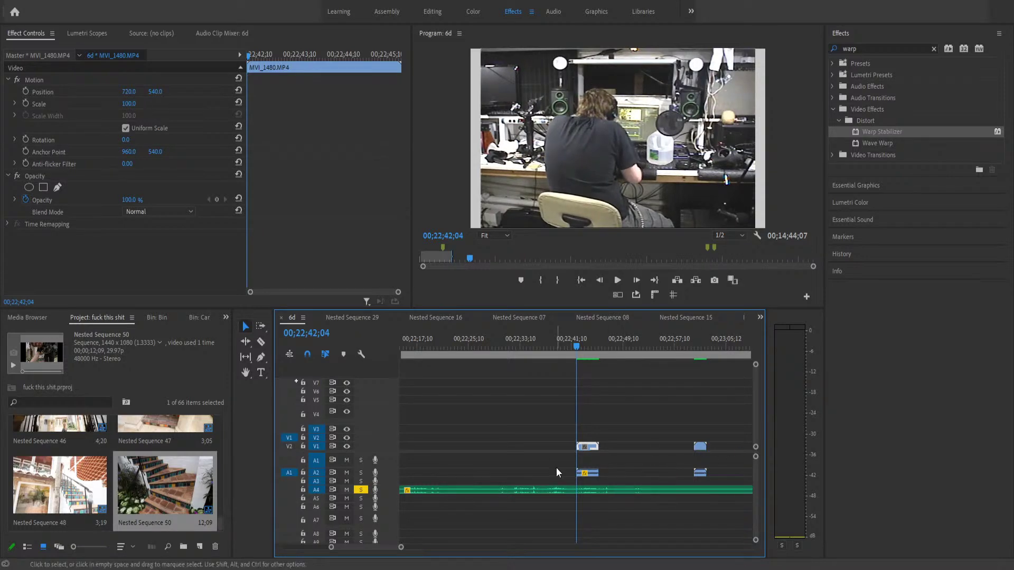
- Select MVI_1480.MP4 at 00;22;42;04 with its A2 audio and the A4 recording beneath it
drag(538, 448, 608, 504)
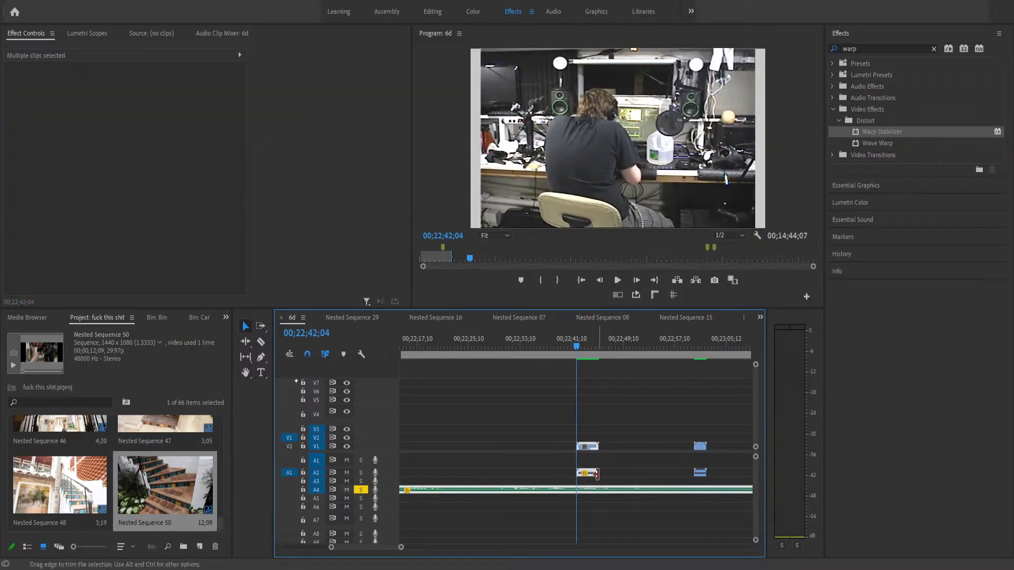
click(617, 247)
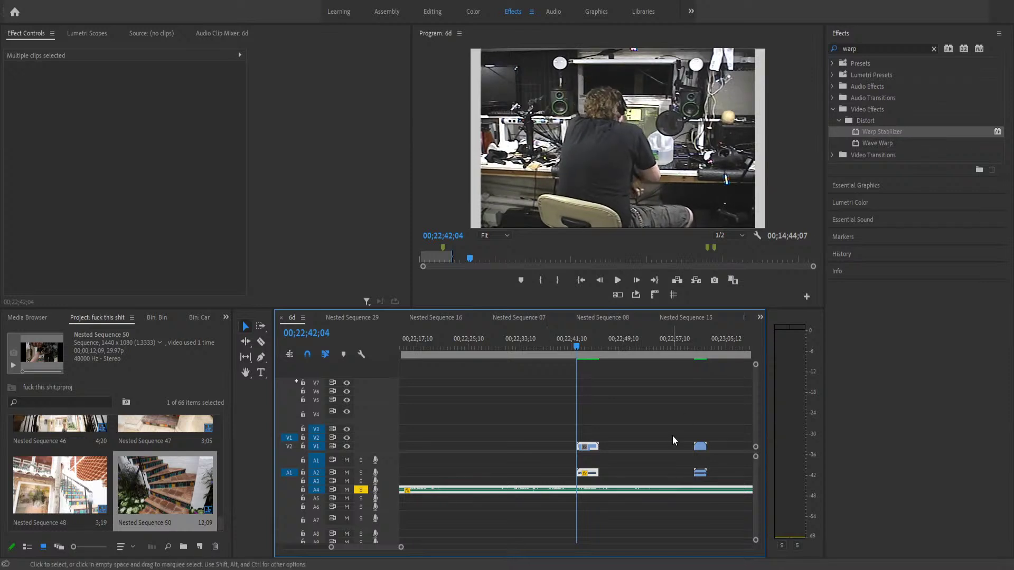
- Select the A2 audio of MVI_1481.MP4 together with the A4 recording and open their audio gain
drag(665, 458, 698, 475)
click(699, 476)
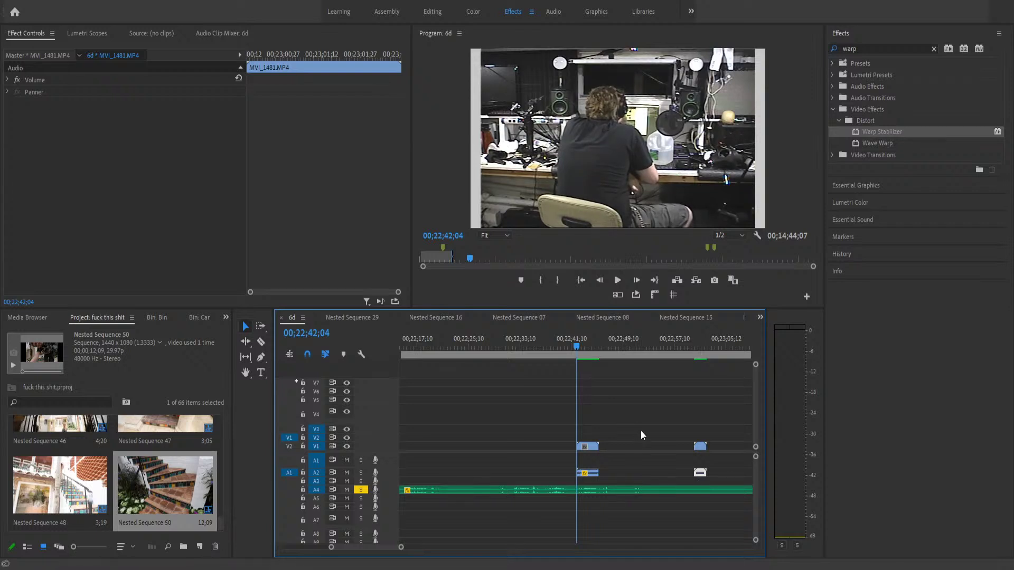
drag(673, 457, 696, 473)
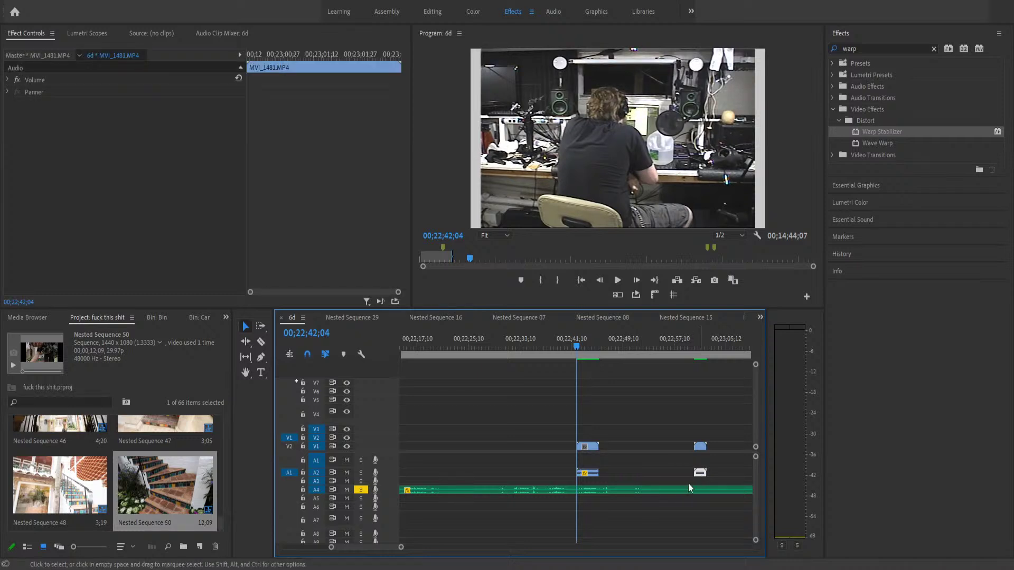
drag(662, 470, 701, 473)
drag(669, 523, 700, 470)
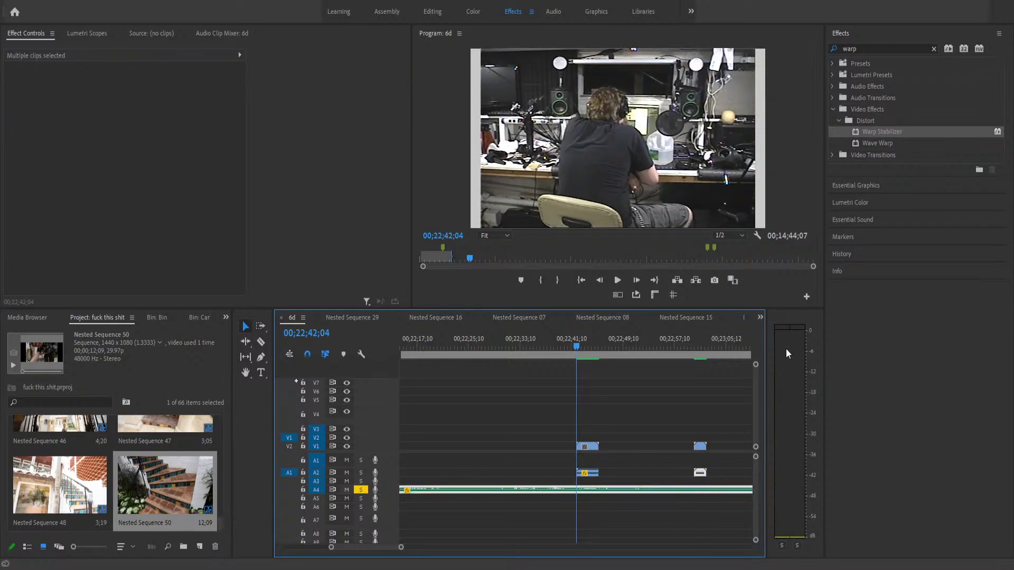
key(g)
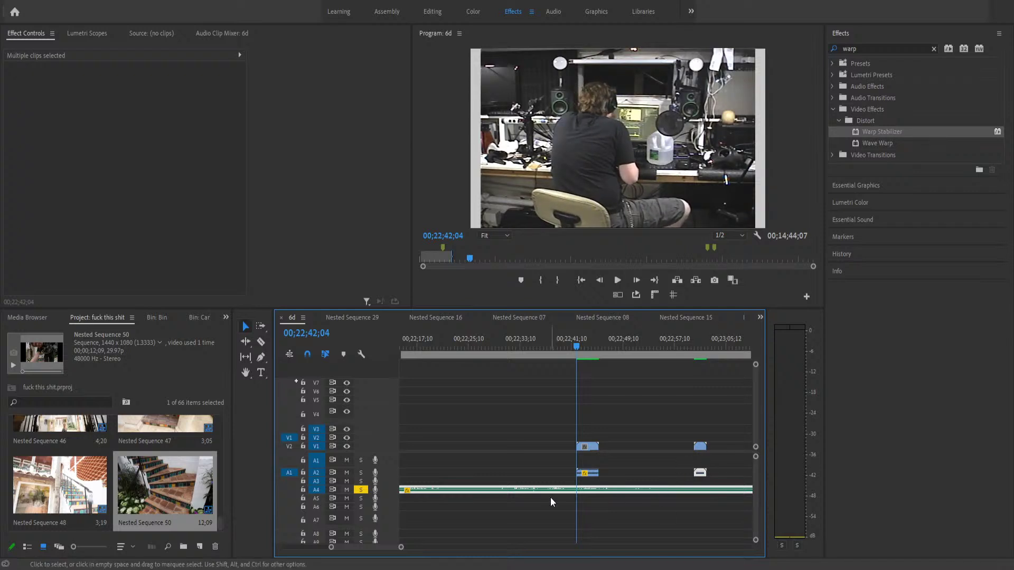
- Select the A2 audio of MVI_1482.MP4 together with the A4 recording and open the clips' context options
drag(400, 550, 407, 550)
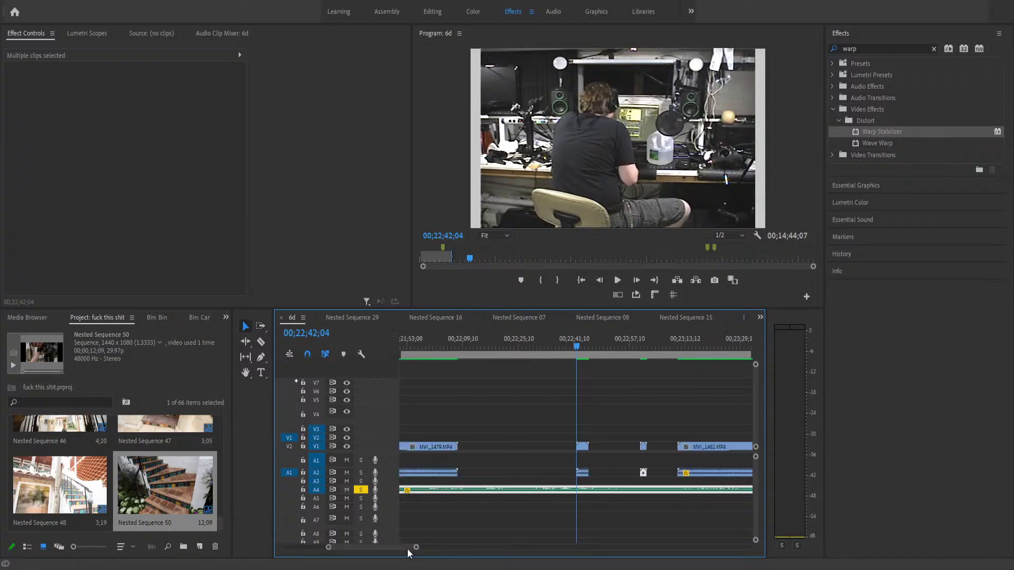
drag(689, 517, 719, 470)
right_click(731, 473)
click(794, 280)
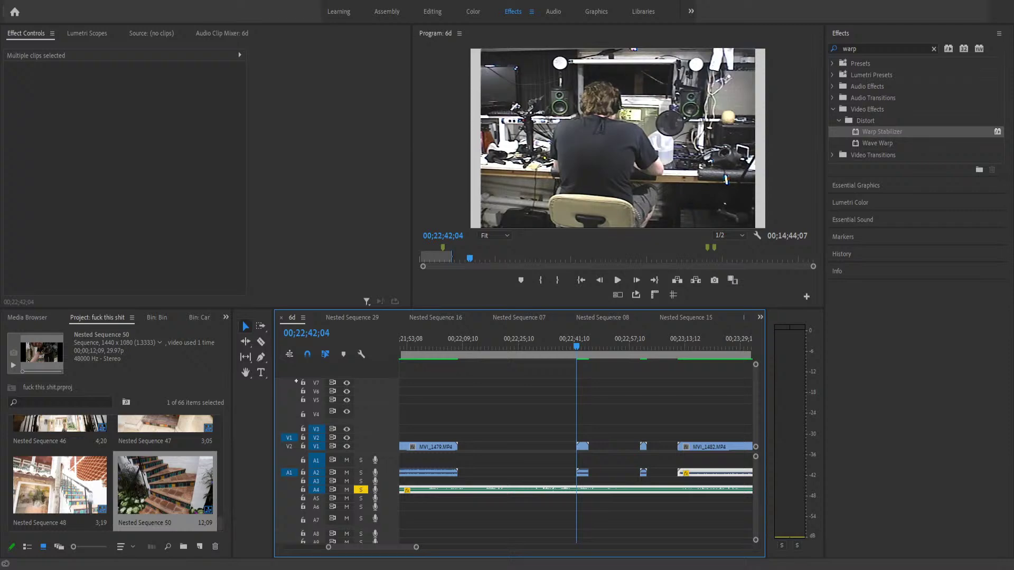
- Step back through the edit points from 00;22;42;04 to MVI_1453.MP4 at 00;17;16;08, checking the clips between
key(Up)
key(Up)
key(Up)
key(Up)
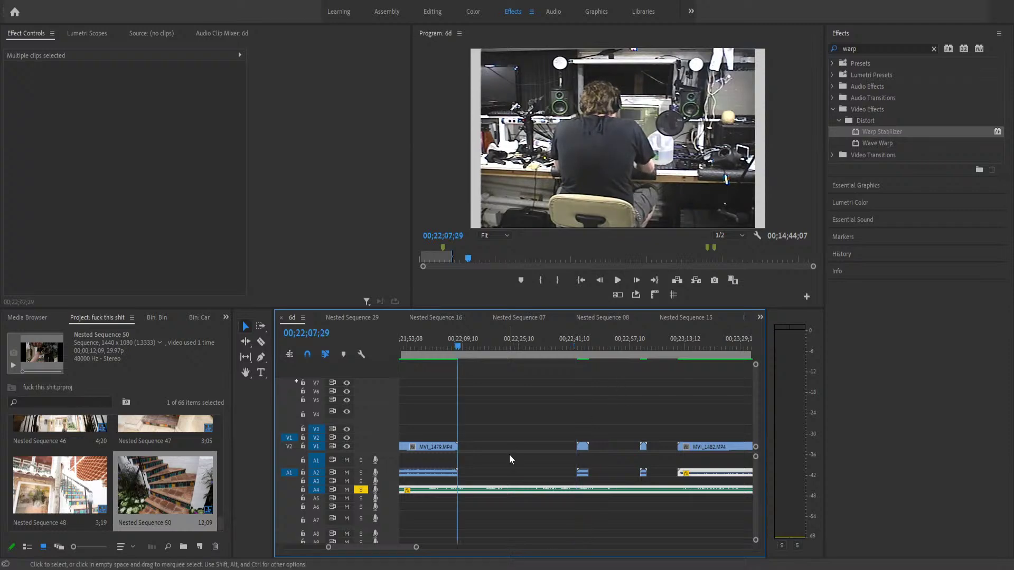
key(Up)
key(Up)
key(Up)
key(Up)
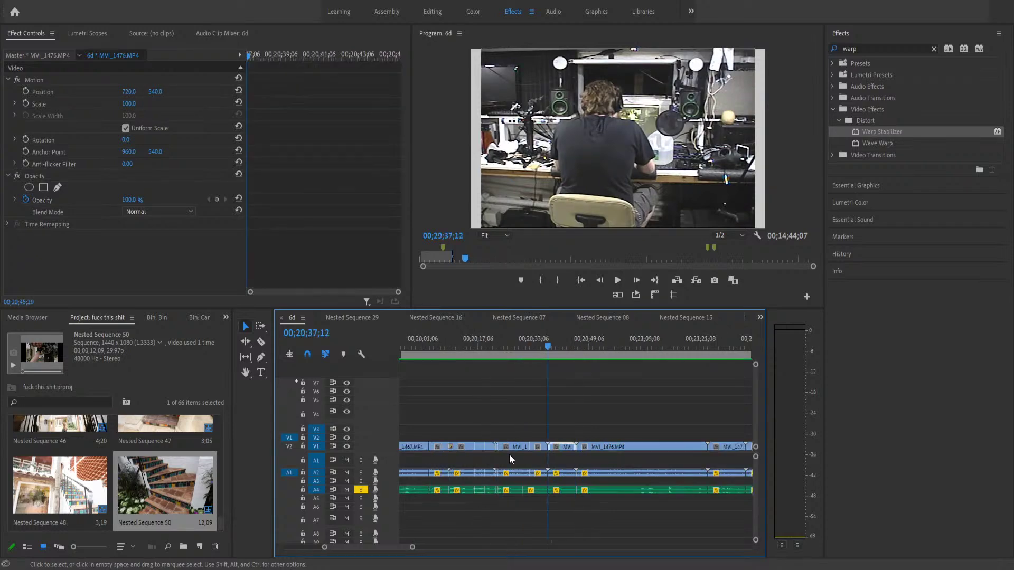
key(Up)
key(Up)
key(Up)
key(Up)
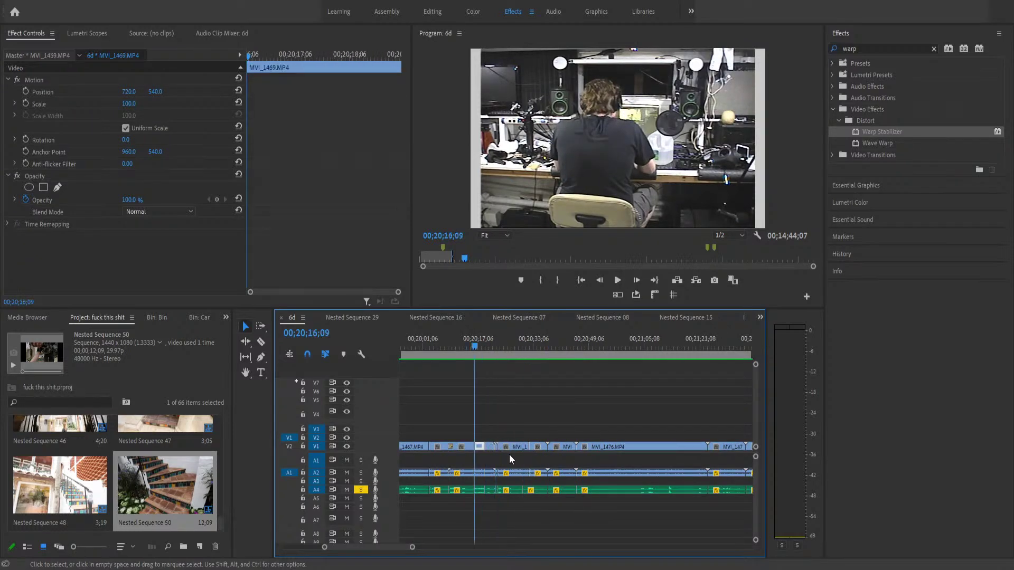
key(Up)
key(Up)
key(Up)
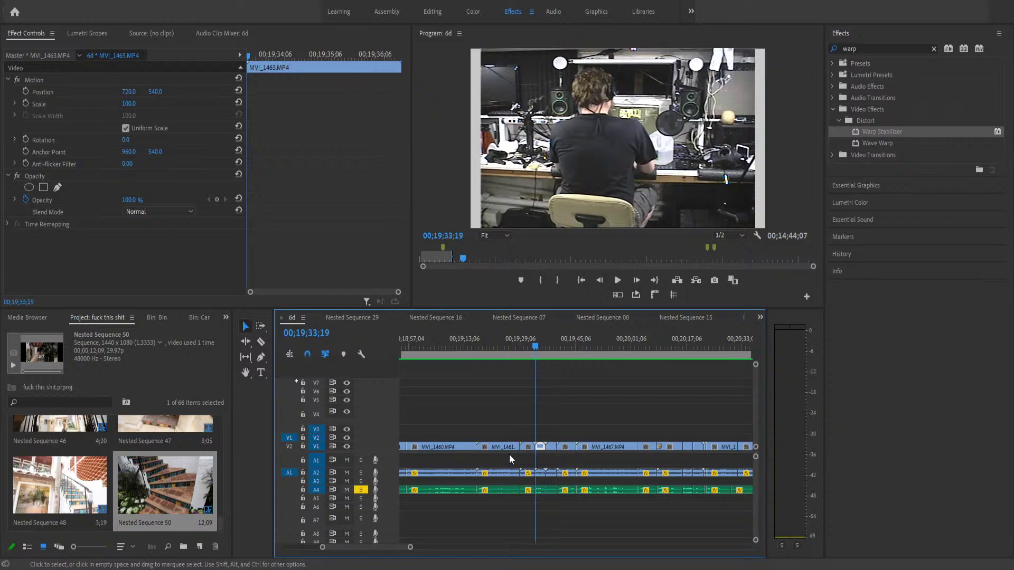
key(Up)
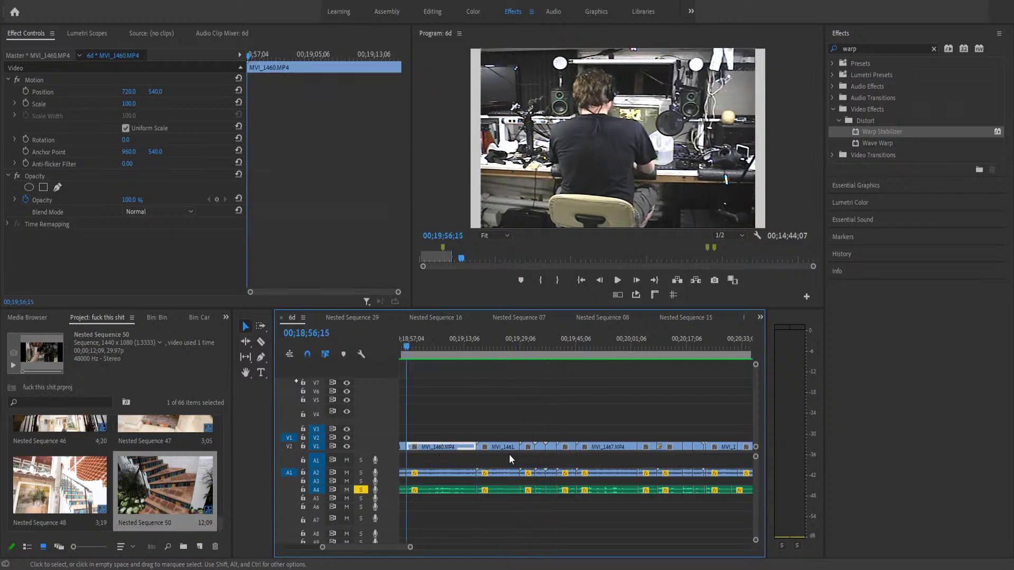
key(Up)
key(Up)
key(Up)
key(Up)
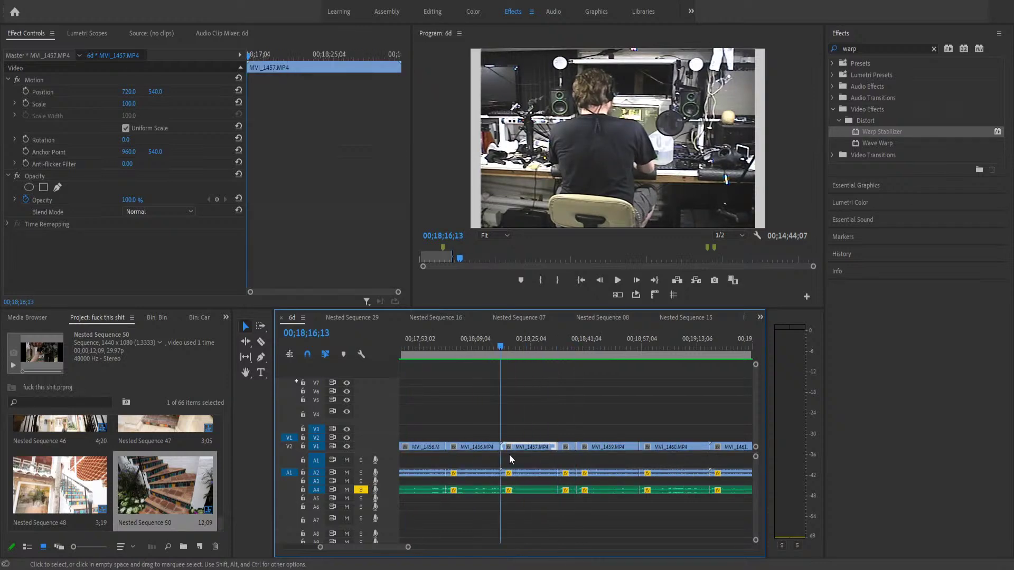
key(Up)
key(Up)
key(Up)
key(Up)
key(Up)
key(Up)
key(Up)
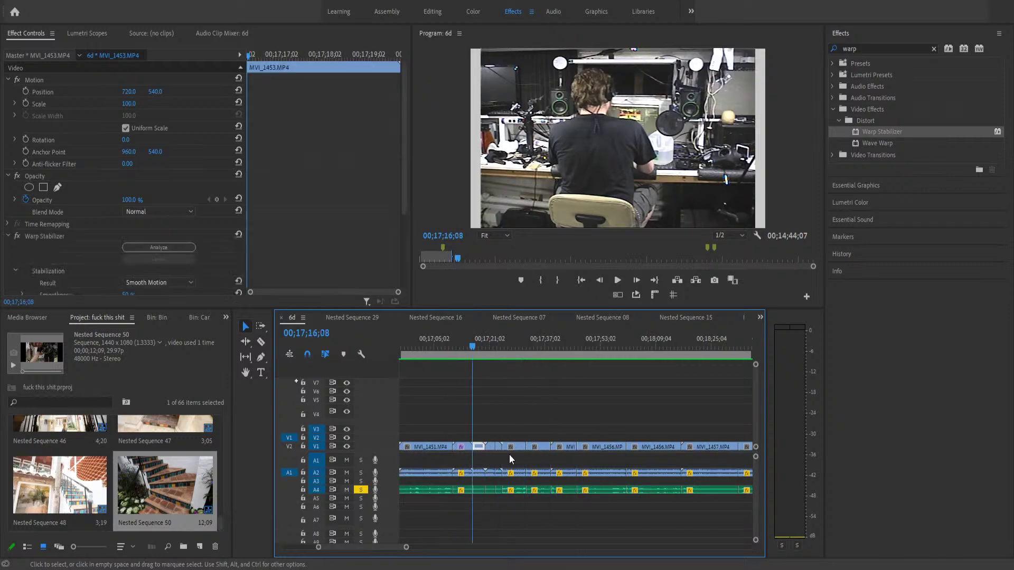
key(Down)
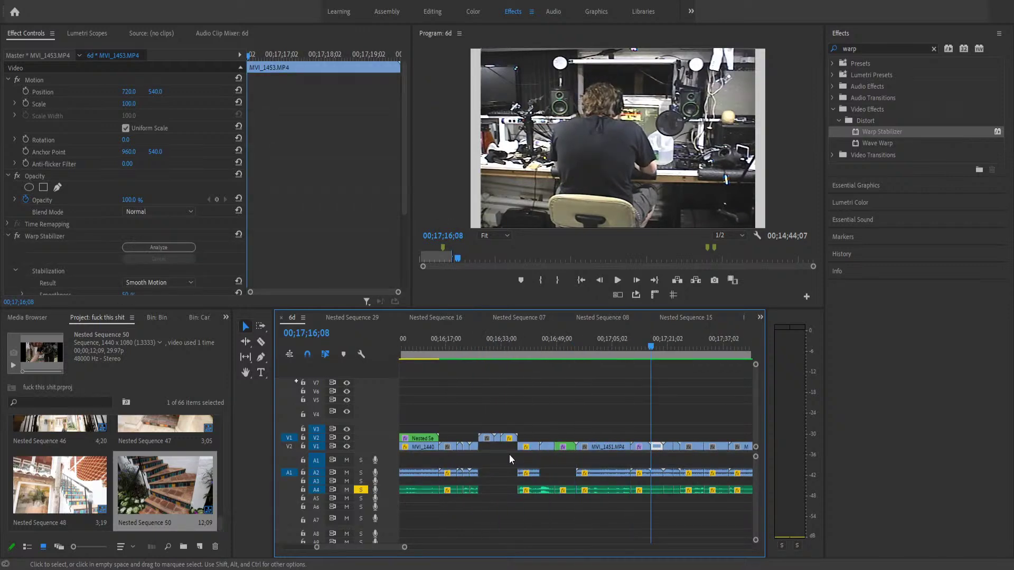
key(Up)
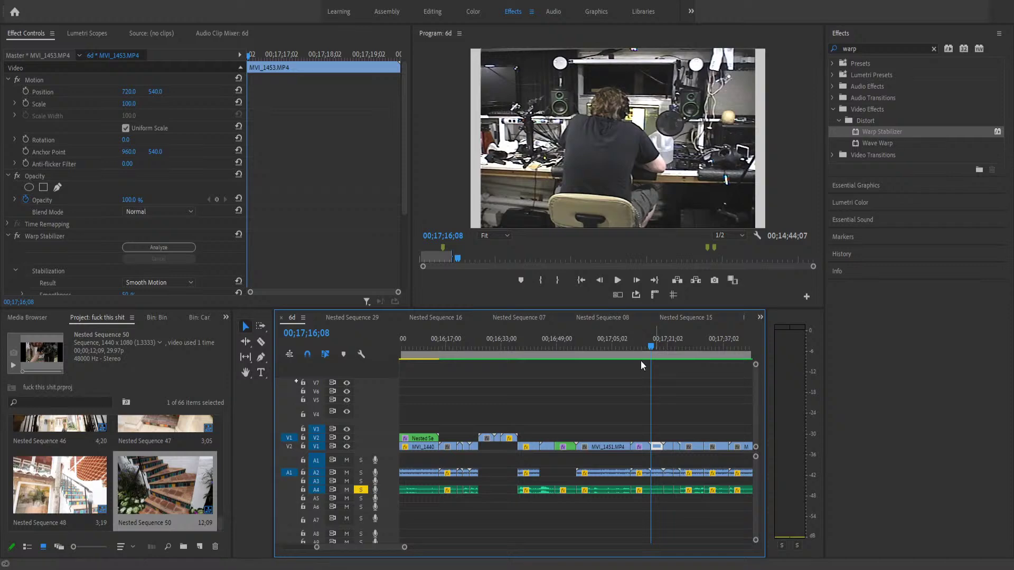
- Nest MVI_1453.MP4 at 00;17;16;08 and delete the Warp Stabilizer from the clip inside the nested sequence
click(636, 377)
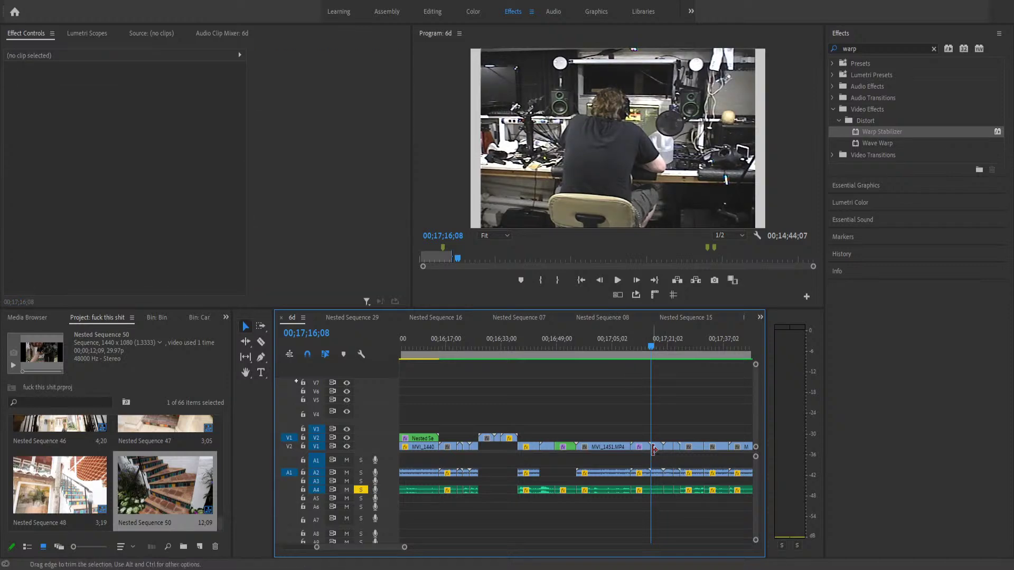
click(657, 449)
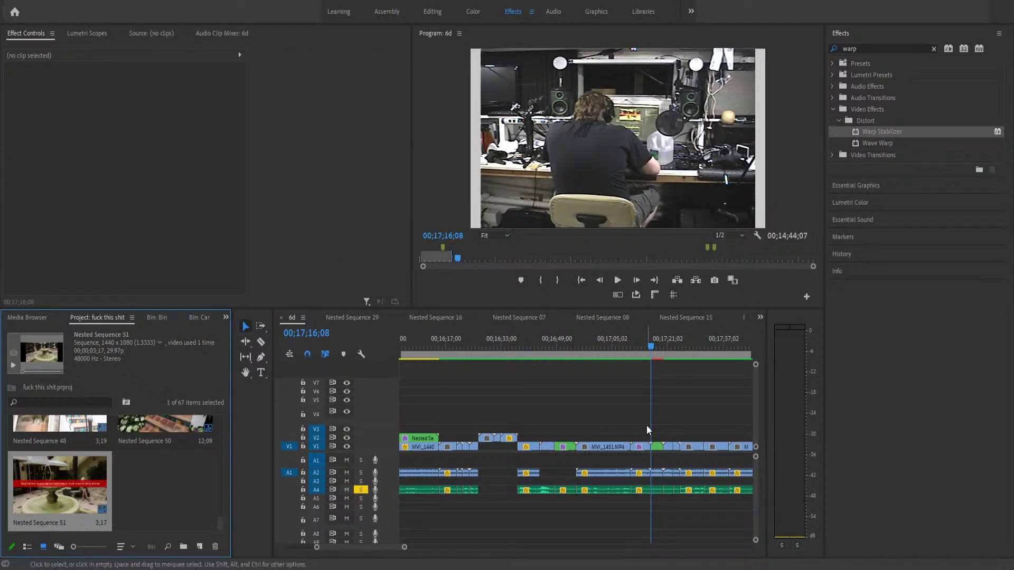
double_click(657, 449)
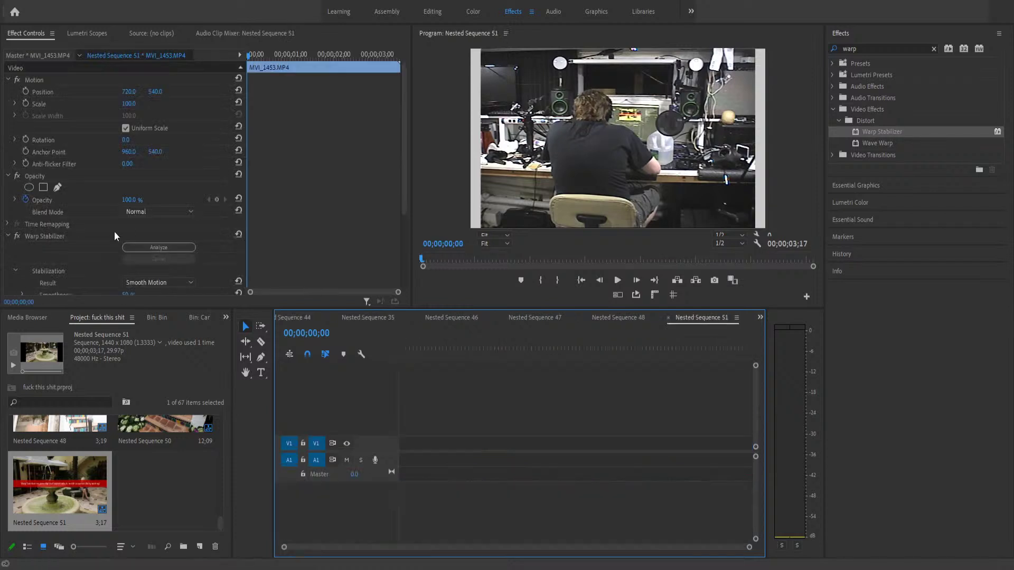
click(42, 235)
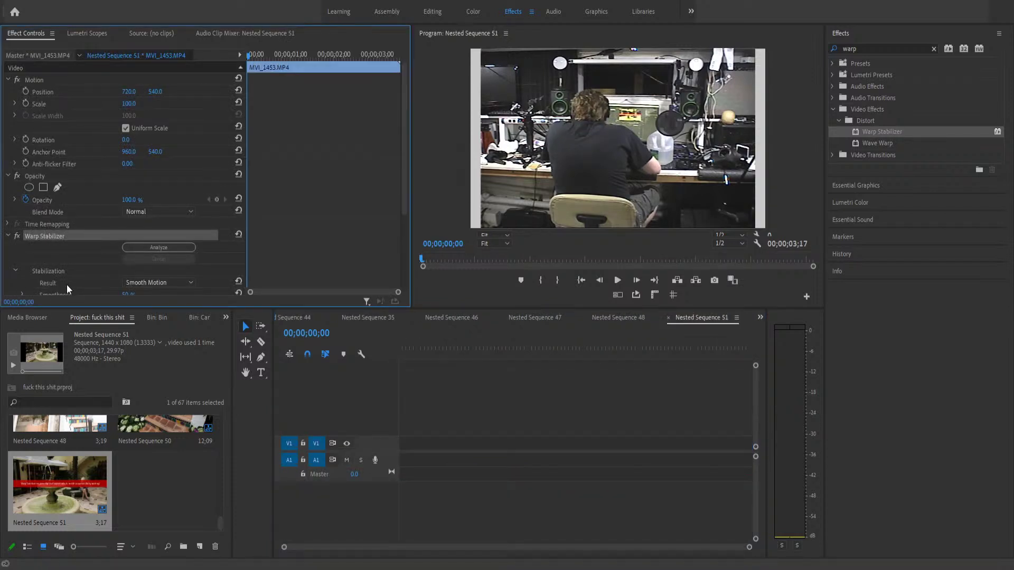
key(Delete)
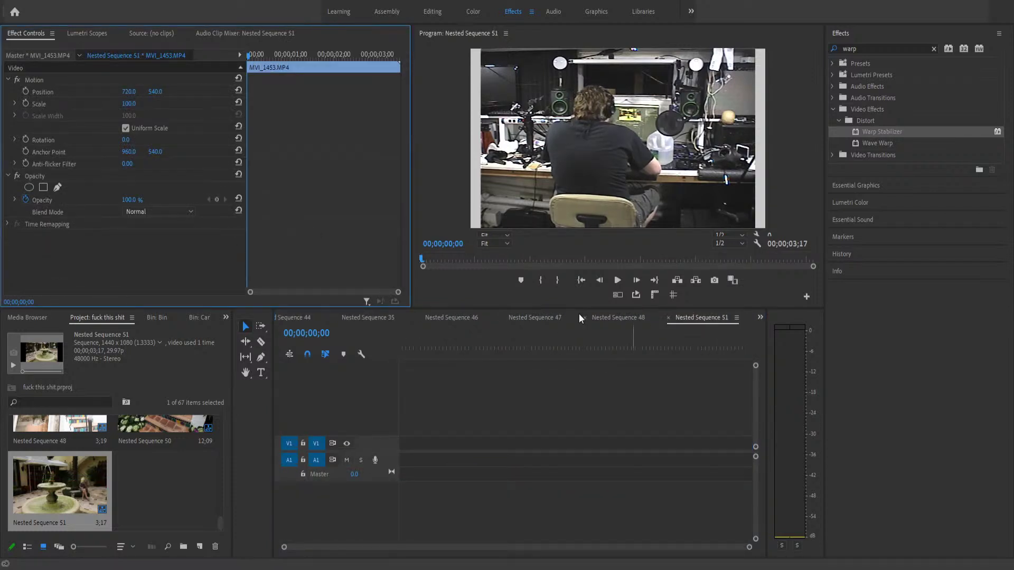
- Return to the 6d sequence and apply Warp Stabilizer to Nested Sequence 51
click(760, 318)
click(772, 334)
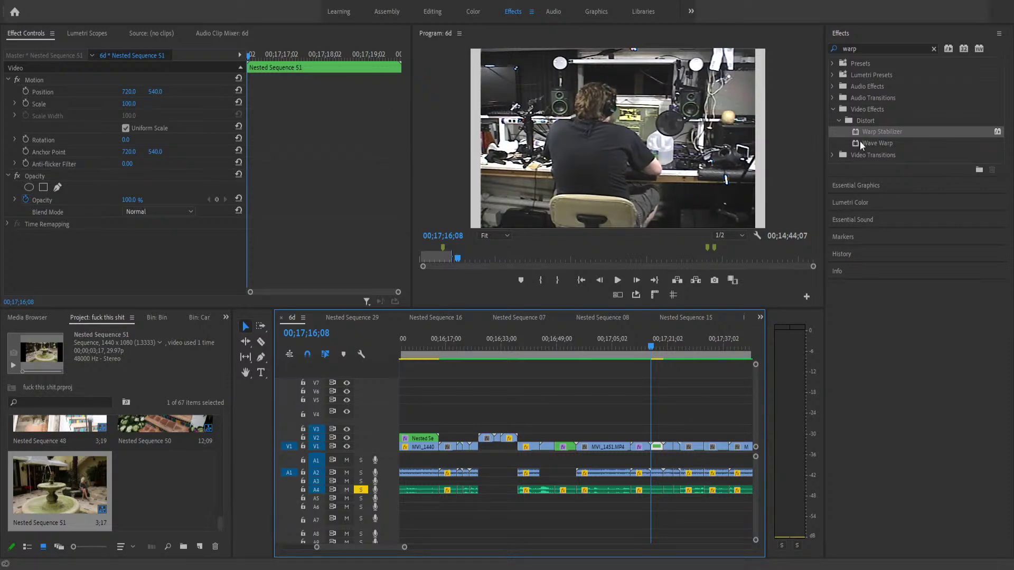
drag(867, 131, 661, 448)
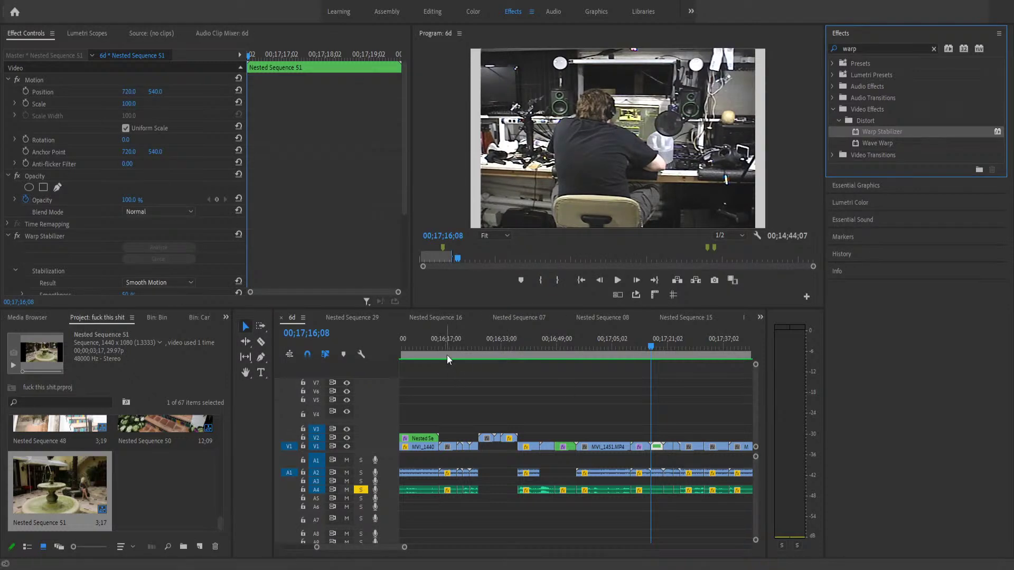
- Step forward through the edit points from MVI_1443.MP4 at 00;16;23;24 to Nested Sequence 17 at 00;16;48;13
click(470, 339)
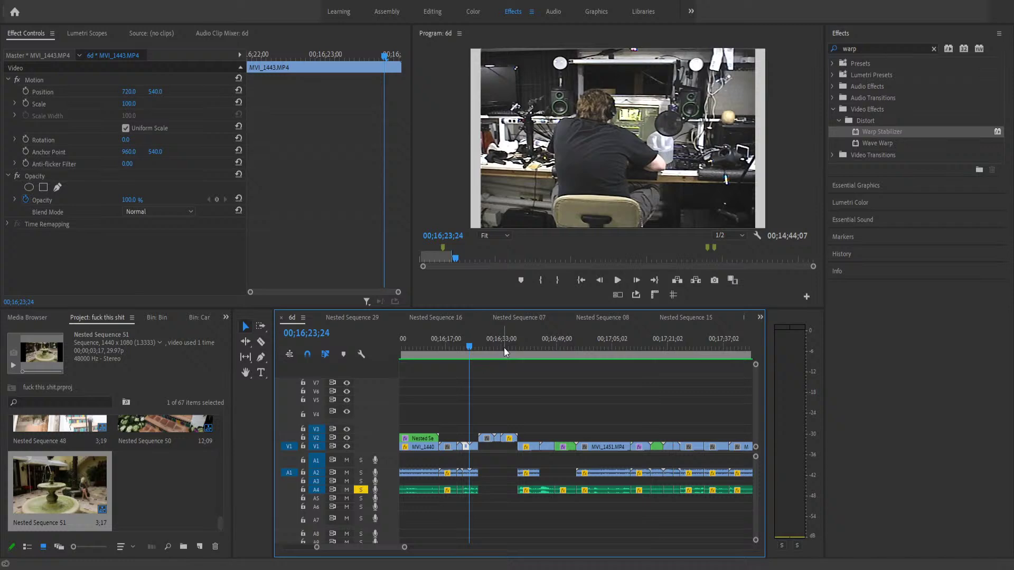
key(Down)
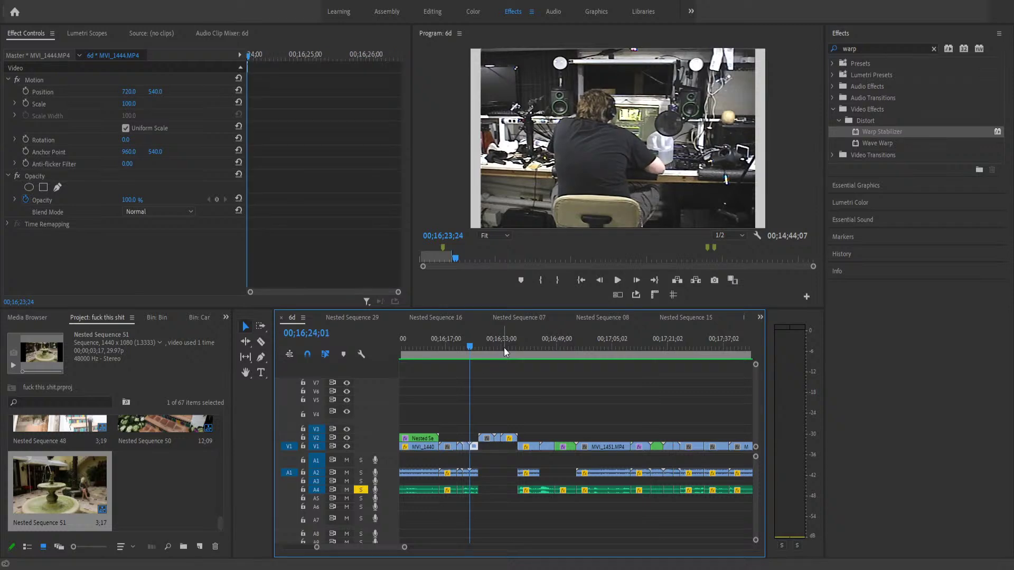
key(Down)
key(Down)
key(Down)
key(Down)
key(Down)
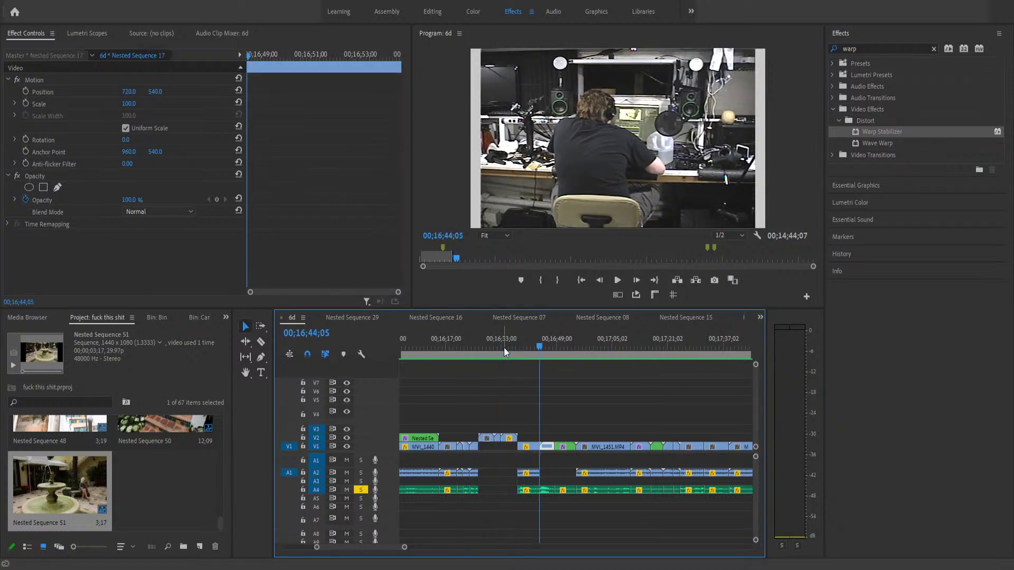
key(d)
key(Return)
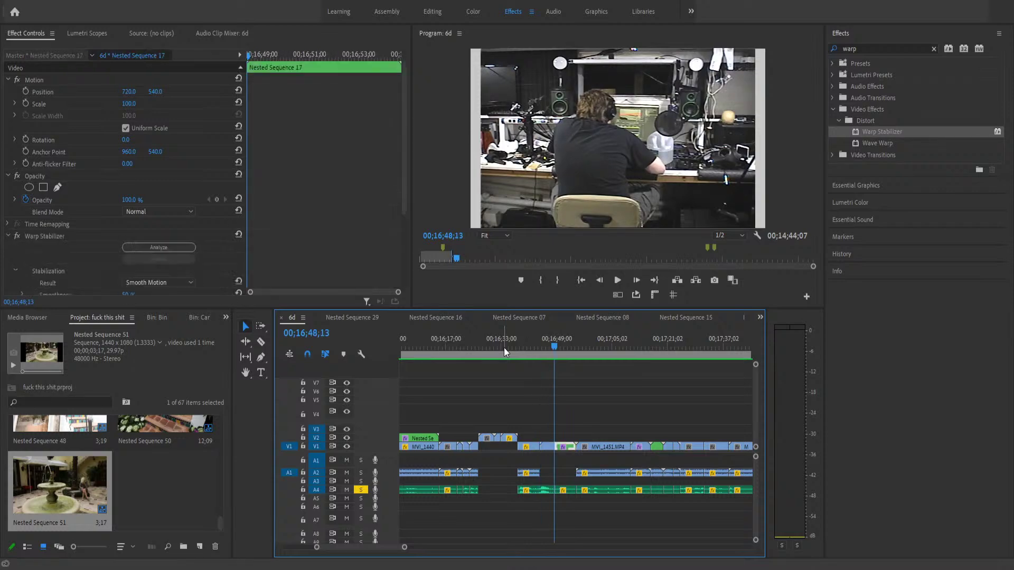
- Try to analyze Nested Sequence 17 with its Warp Stabilizer, checking the clip inside the nest between attempts
click(140, 248)
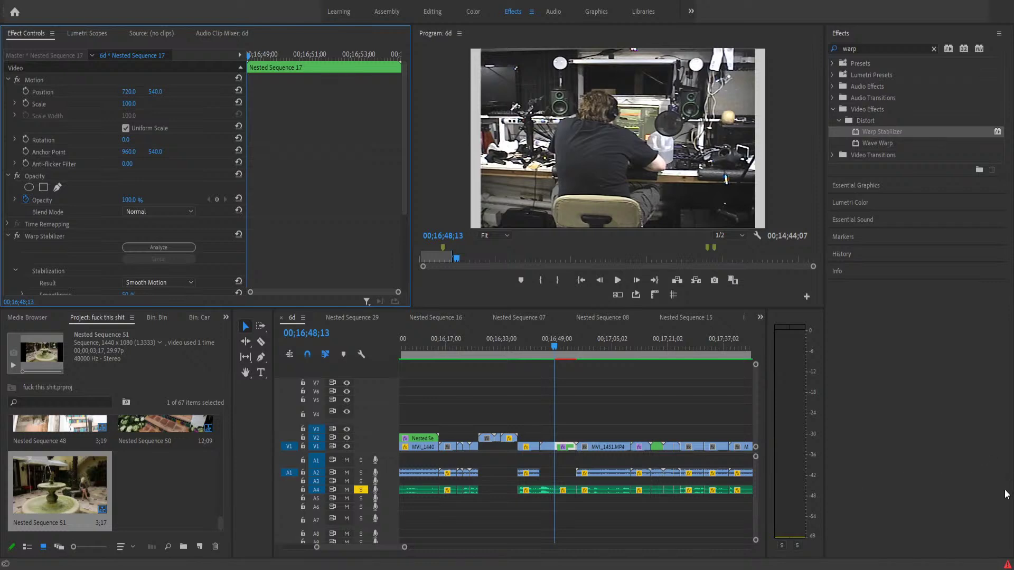
double_click(564, 447)
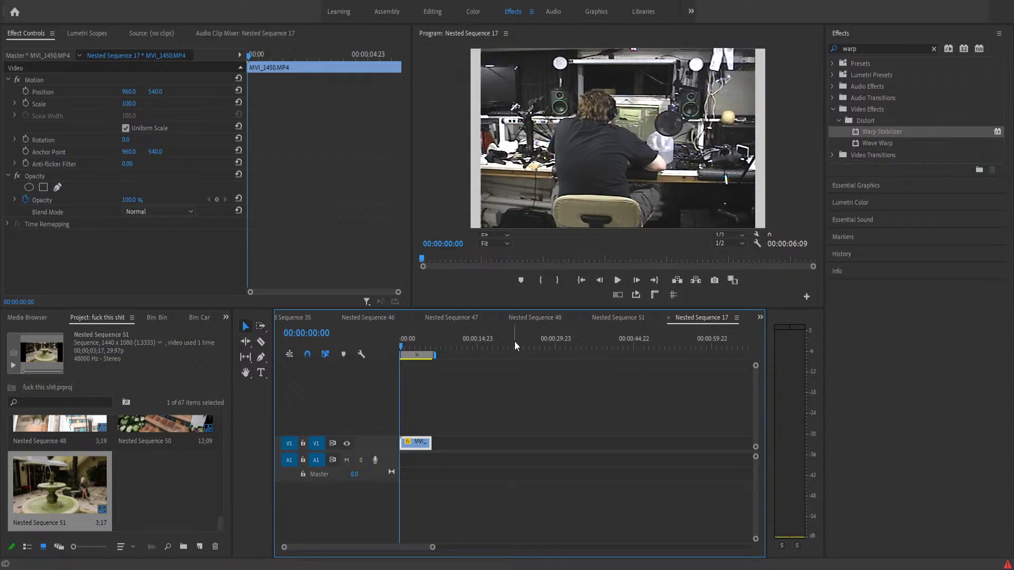
click(762, 319)
click(768, 328)
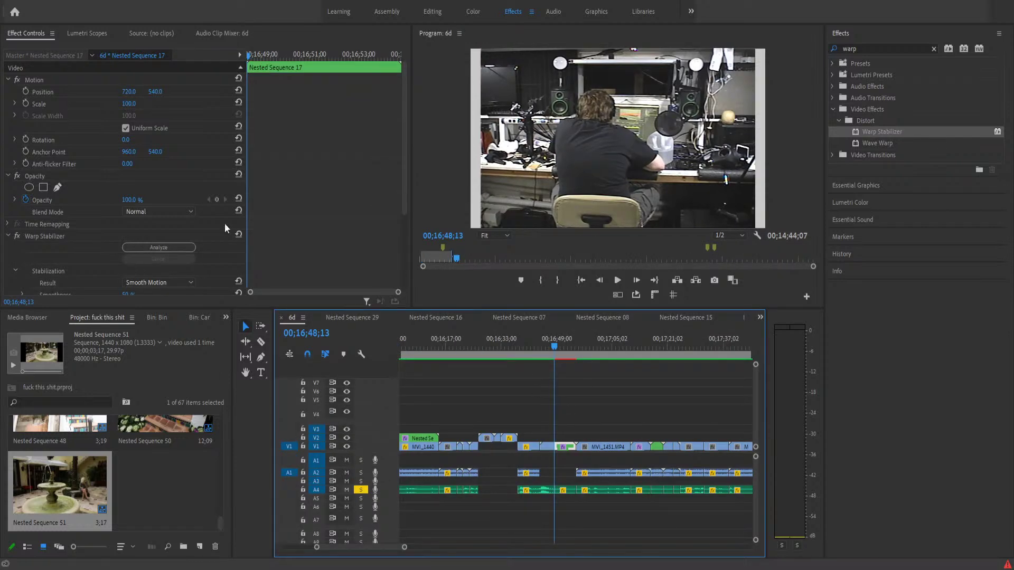
scroll(409, 162, down, 5)
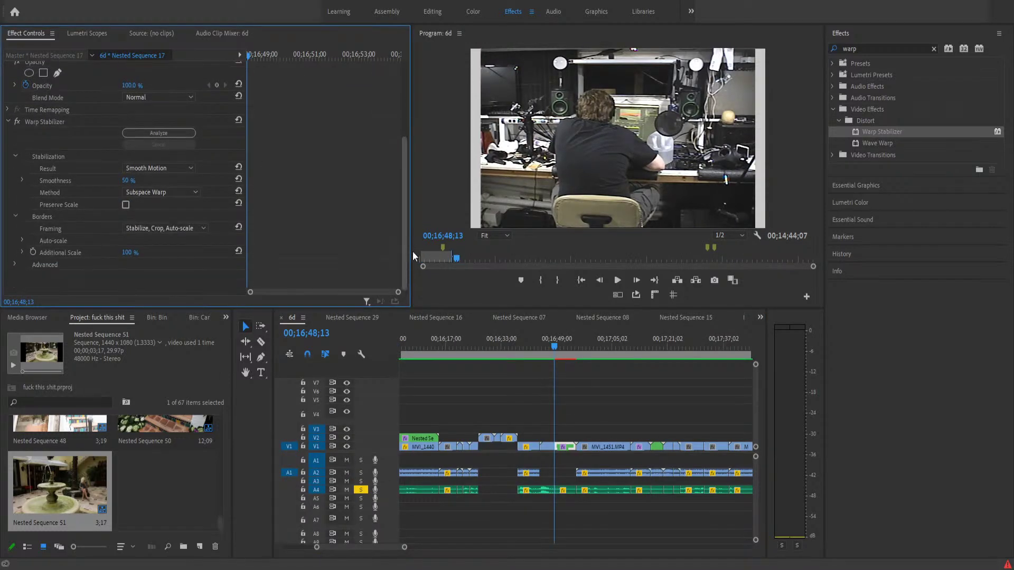
click(170, 176)
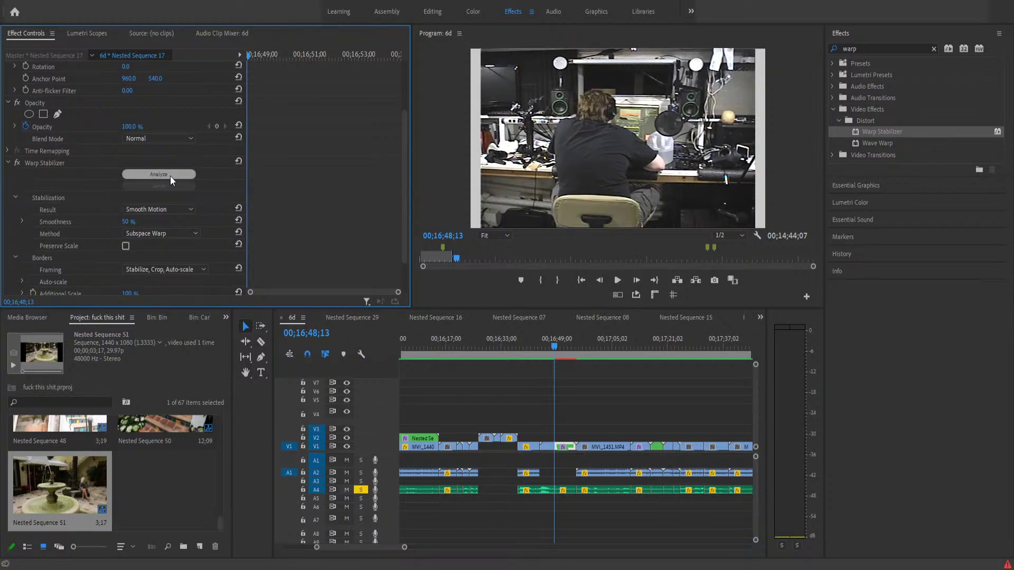
click(571, 376)
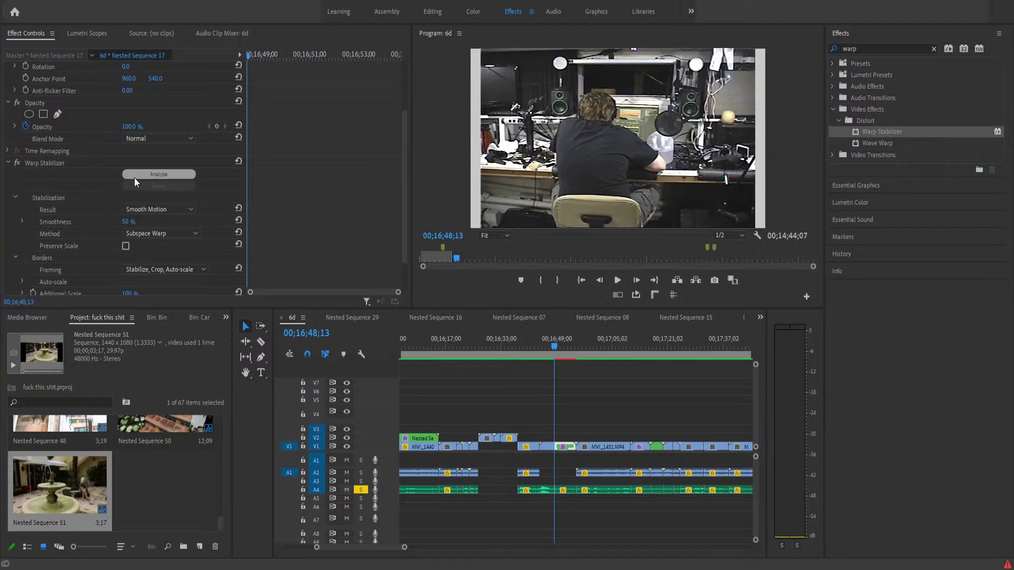
- Delete the Warp Stabilizer effect from Nested Sequence 17 in the 6d sequence
click(52, 162)
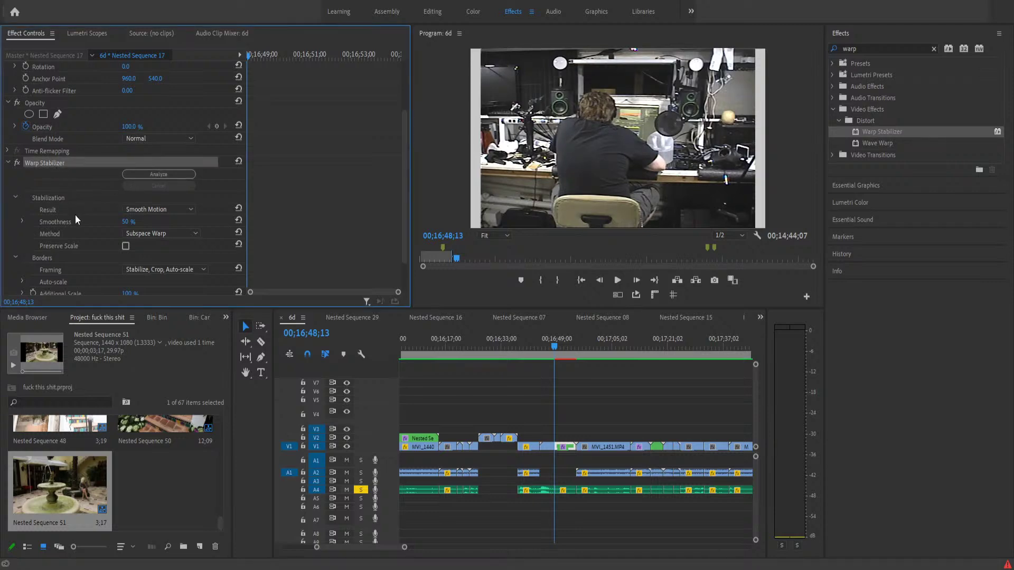
key(Delete)
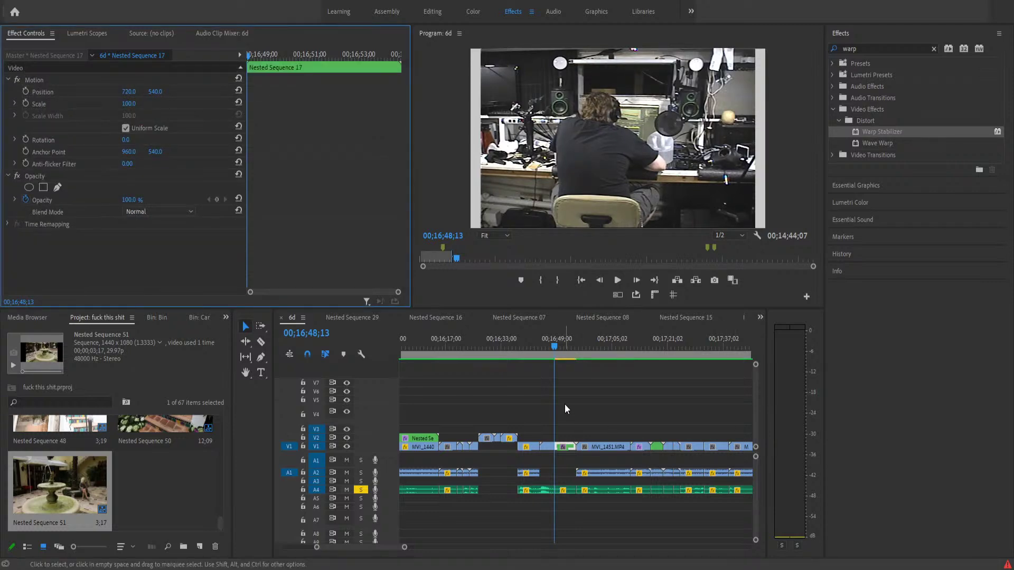
click(81, 36)
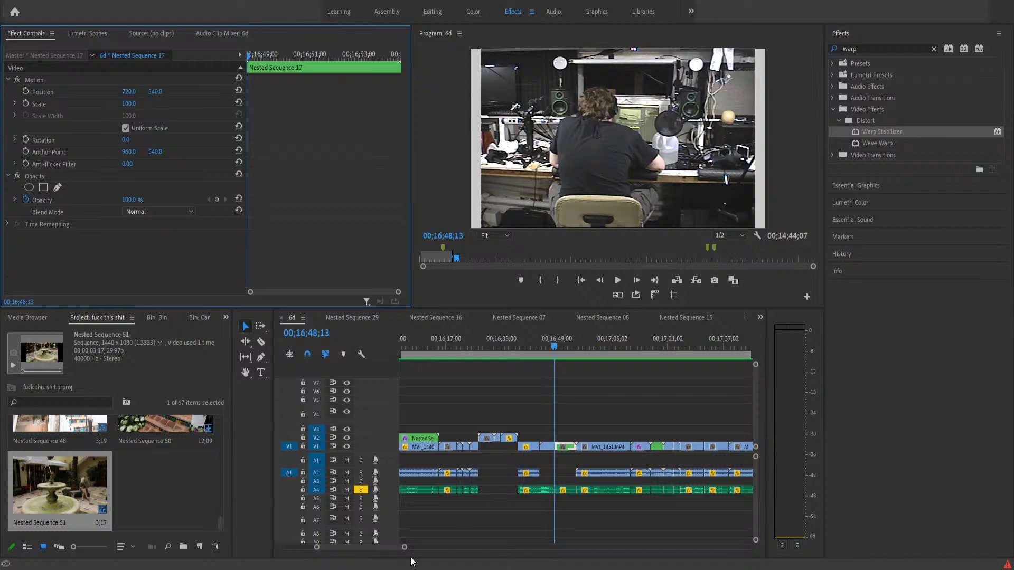
- Play the 6d sequence from MVI_1418.MP4 at 00;12;18;14 and turn off solo on audio track A4
drag(404, 548, 515, 547)
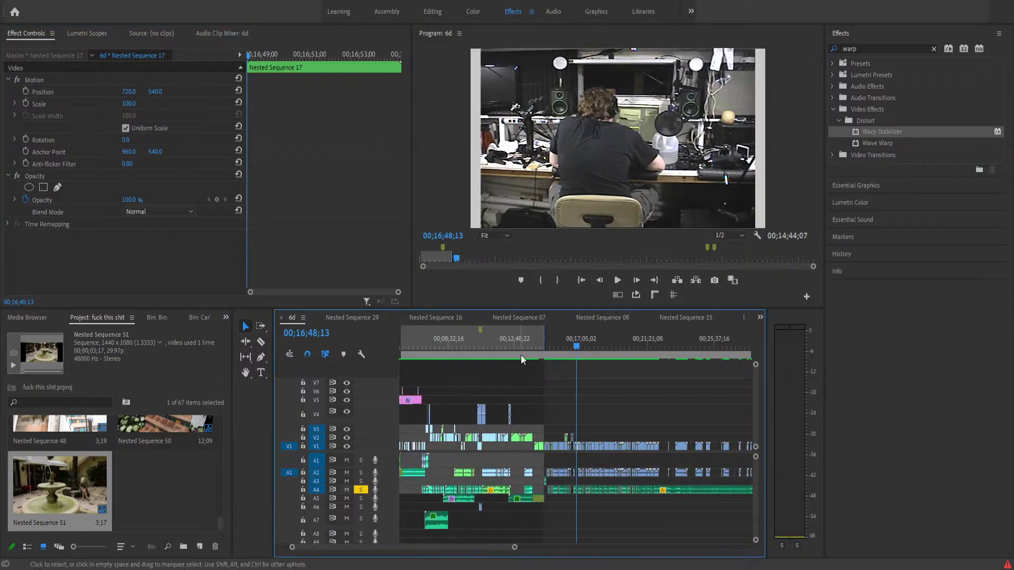
click(508, 340)
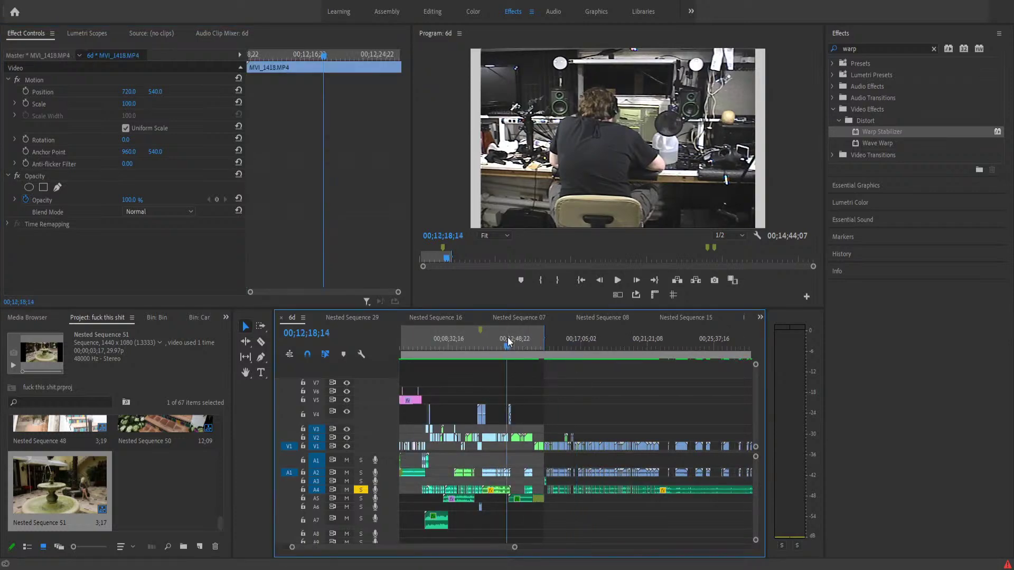
click(613, 281)
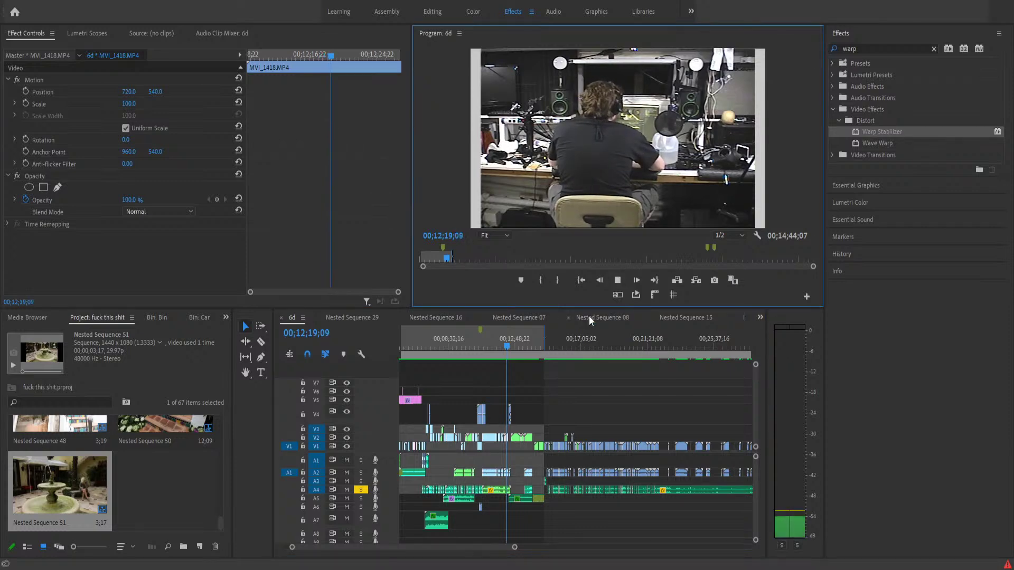
click(359, 492)
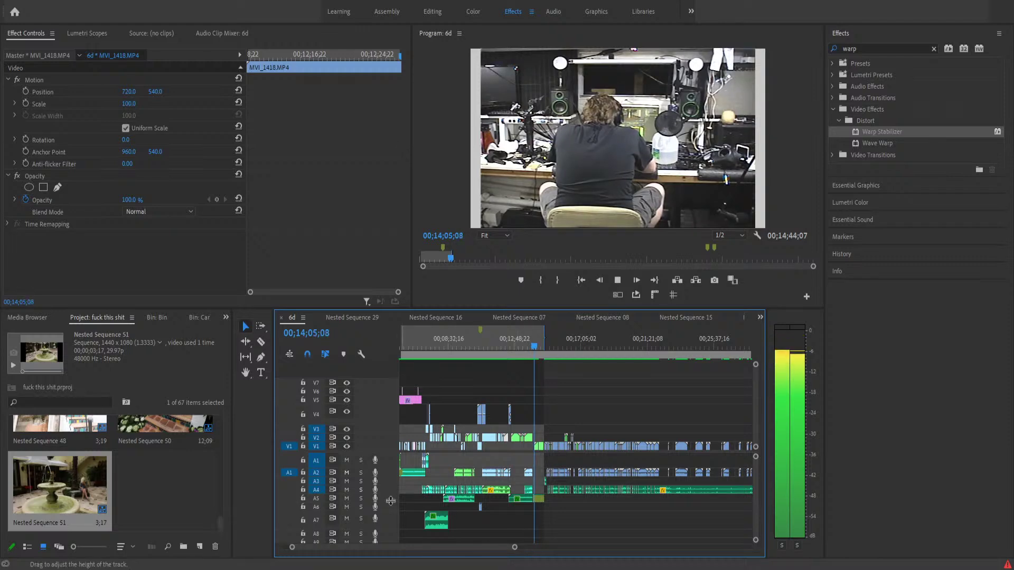
- Increase the height of audio track A5 to show its waveform beneath Nested Sequence 44
key(equal)
key(equal)
key(equal)
key(equal)
key(equal)
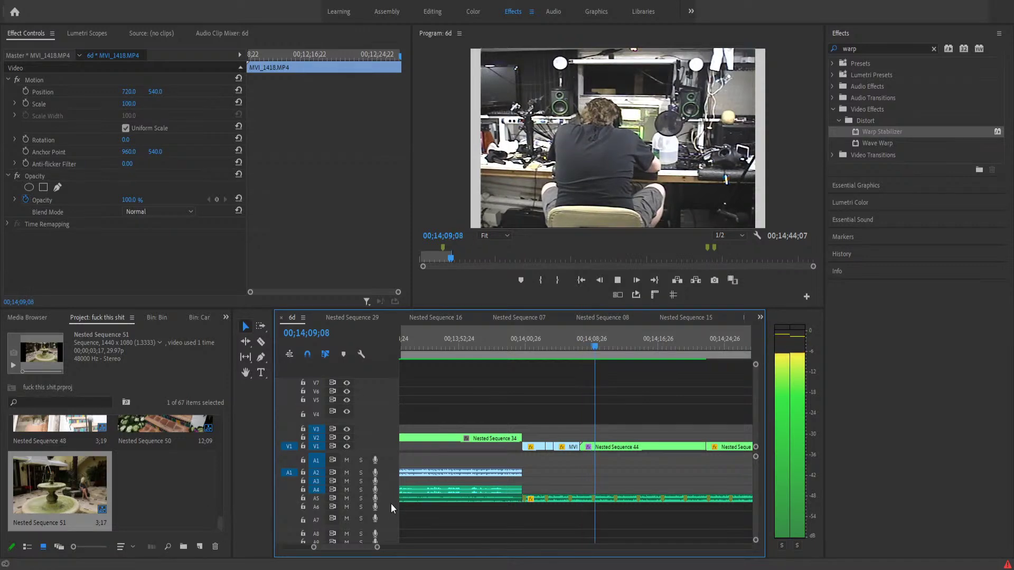
drag(391, 503, 393, 525)
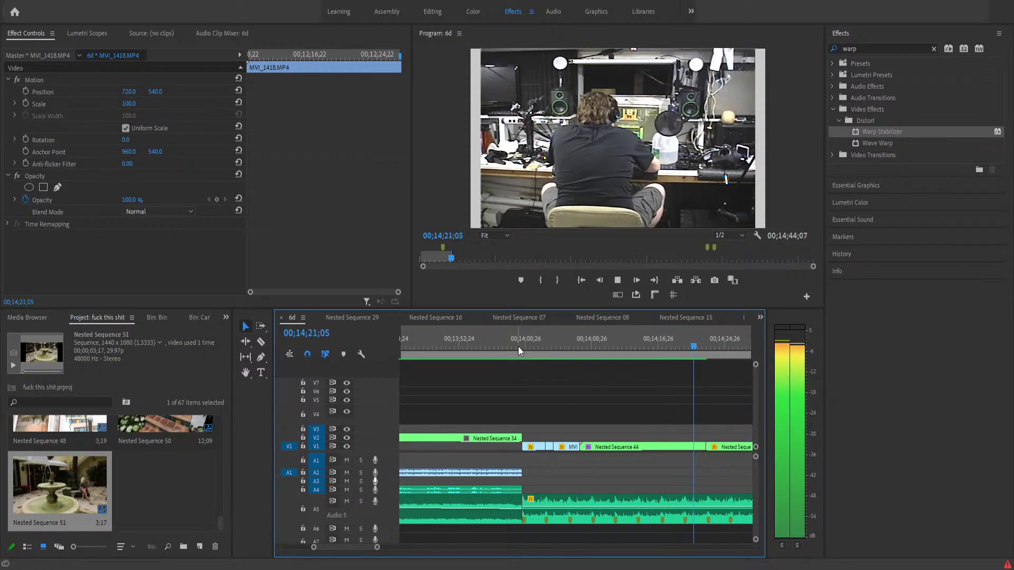
- Select the Overcome (1).mp3 music on track A5 and review the 6d sequence playback up to MVI_1439.MP4
click(636, 506)
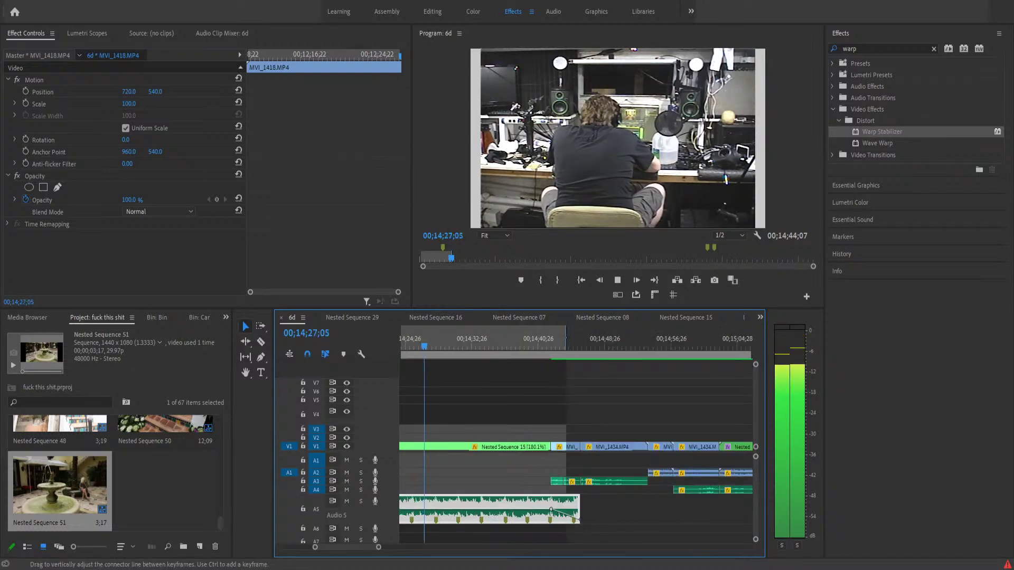
click(636, 507)
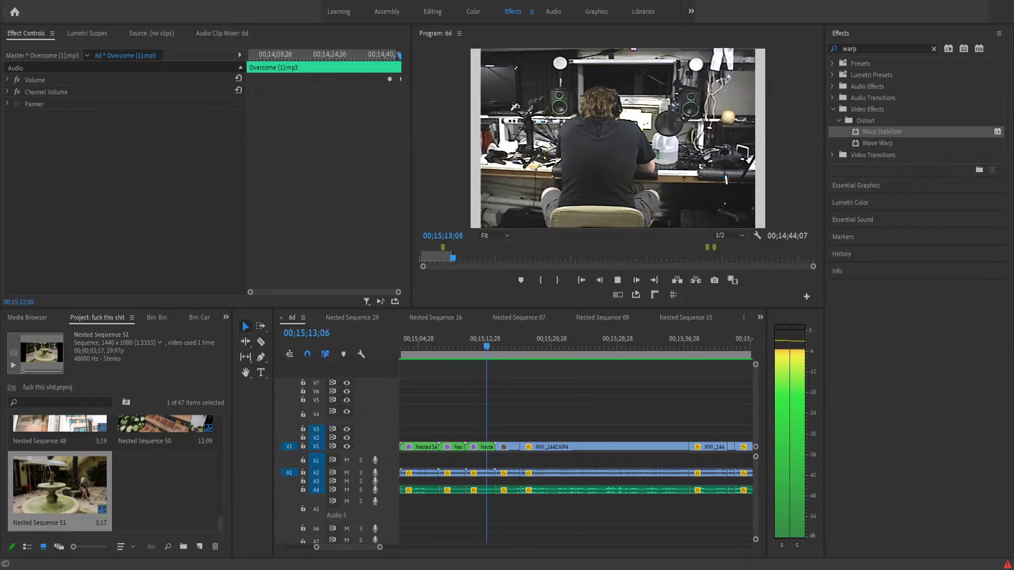
click(621, 400)
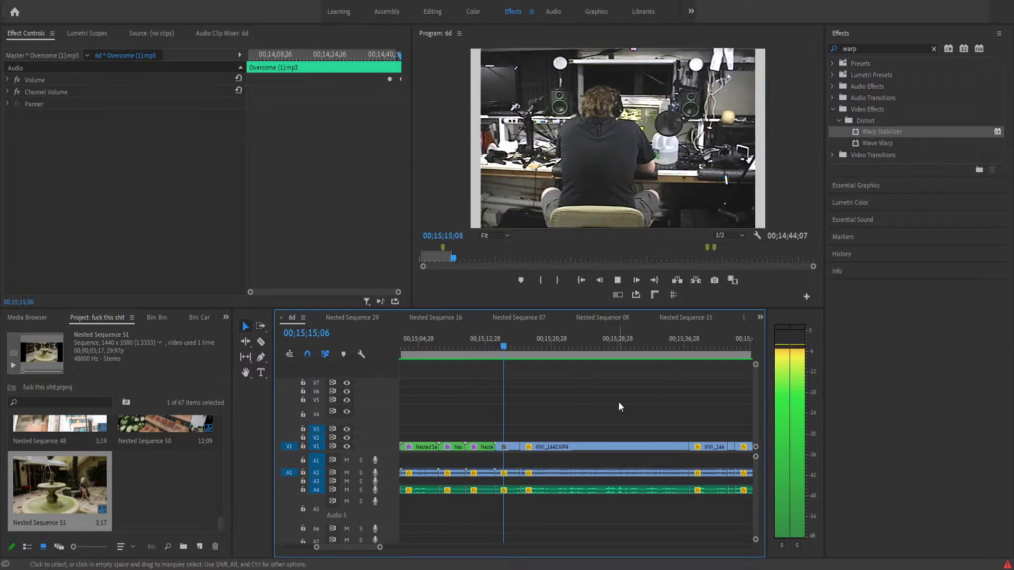
key(space)
- Mute audio track A2 and play the 6d sequence from just past the end of the Overcome (1).mp3 music
drag(381, 548, 433, 548)
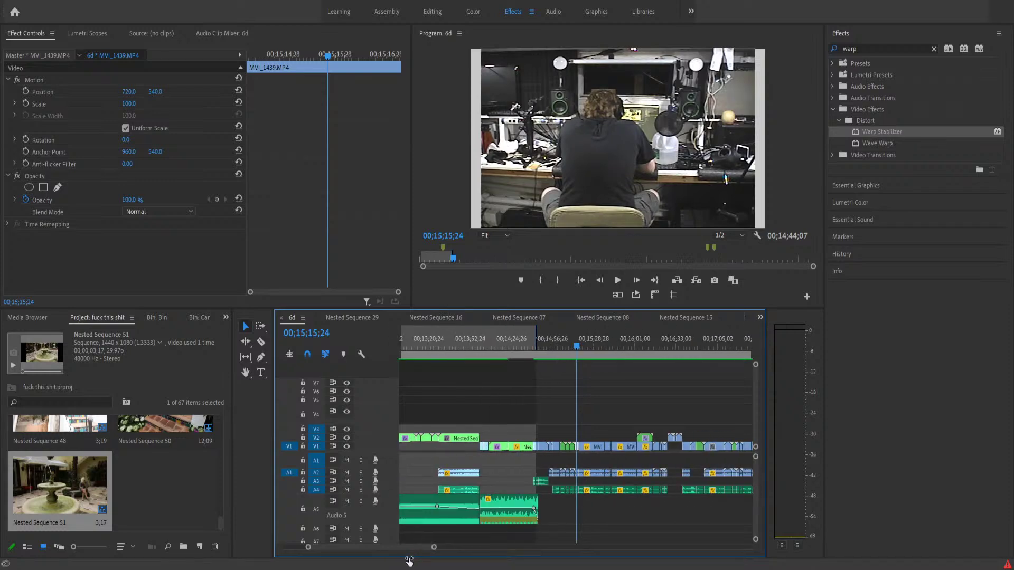
click(347, 472)
key(space)
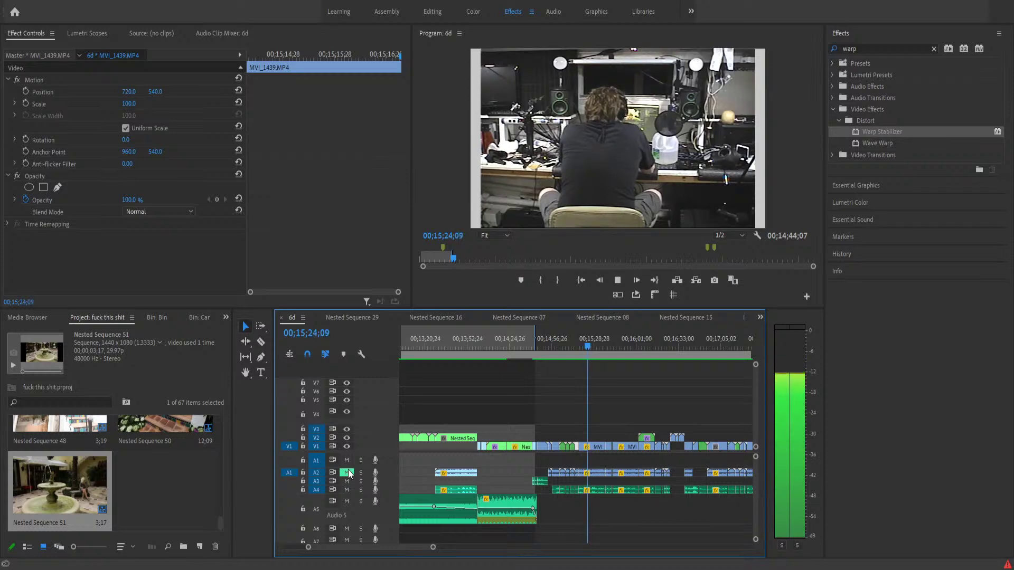
click(546, 340)
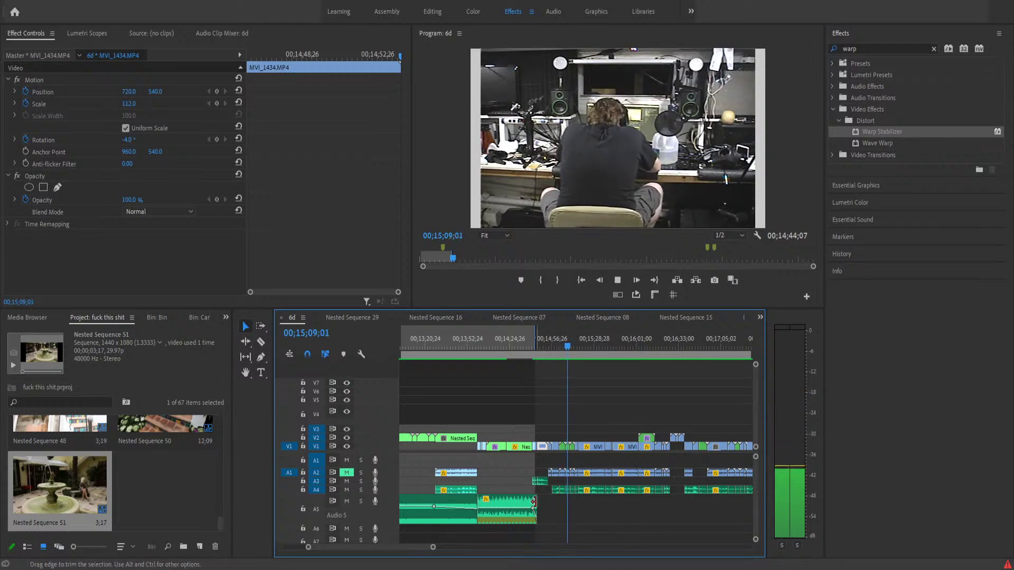
- Extend Overcome (1).mp3 on A5 to about 00;16;30, raise its final volume keyframe above silence, and play the result
drag(536, 510, 666, 512)
drag(537, 520, 542, 512)
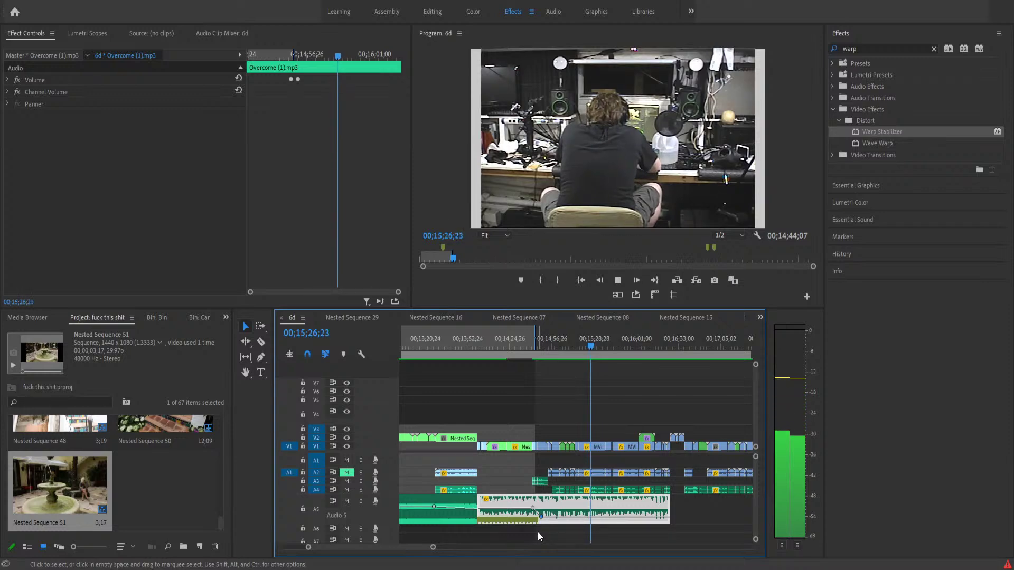
click(528, 342)
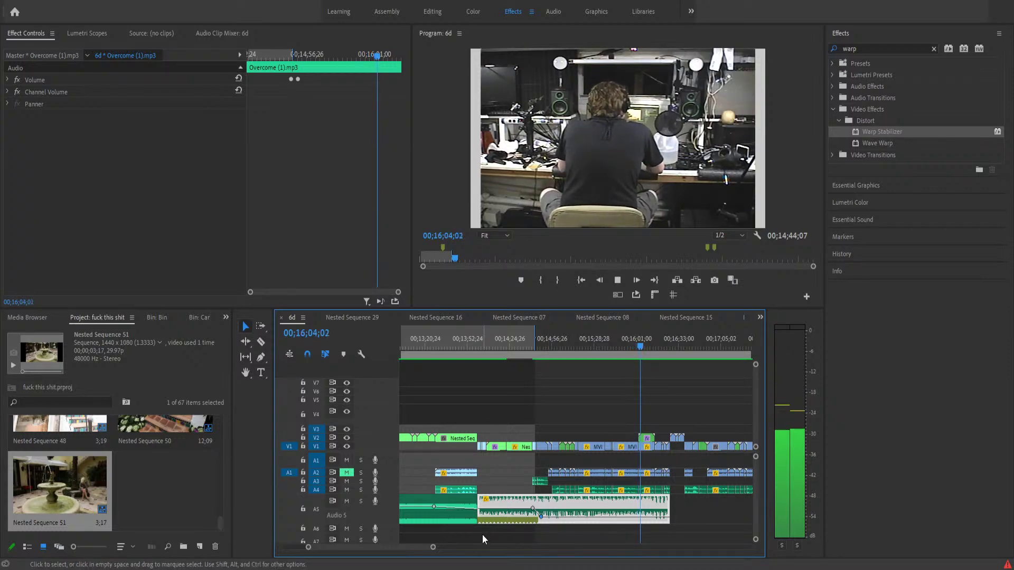
key(space)
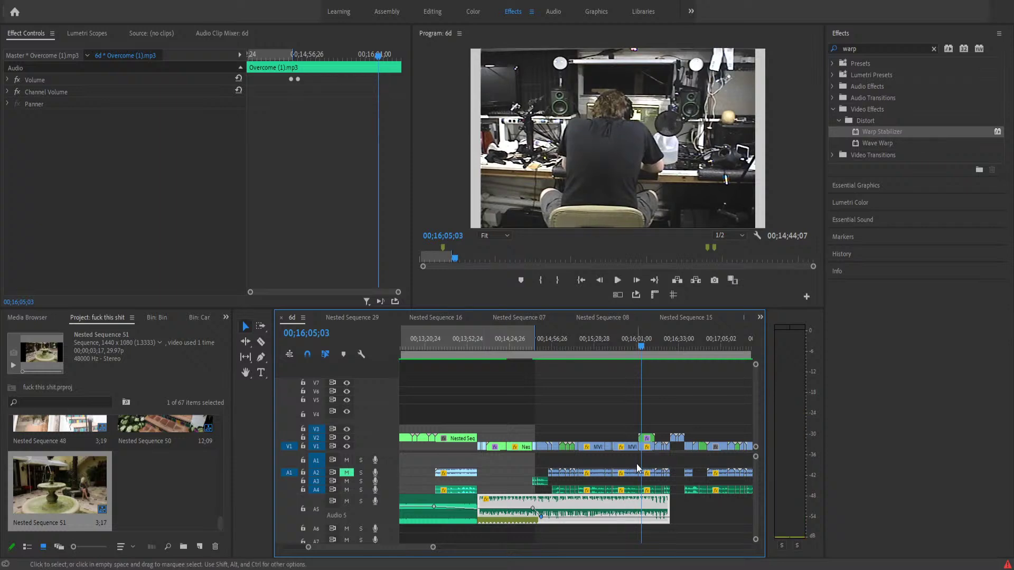
- Set the scale of Nested Sequence 50 on V2 to 115 and play the sequence from just before it
click(648, 439)
click(136, 102)
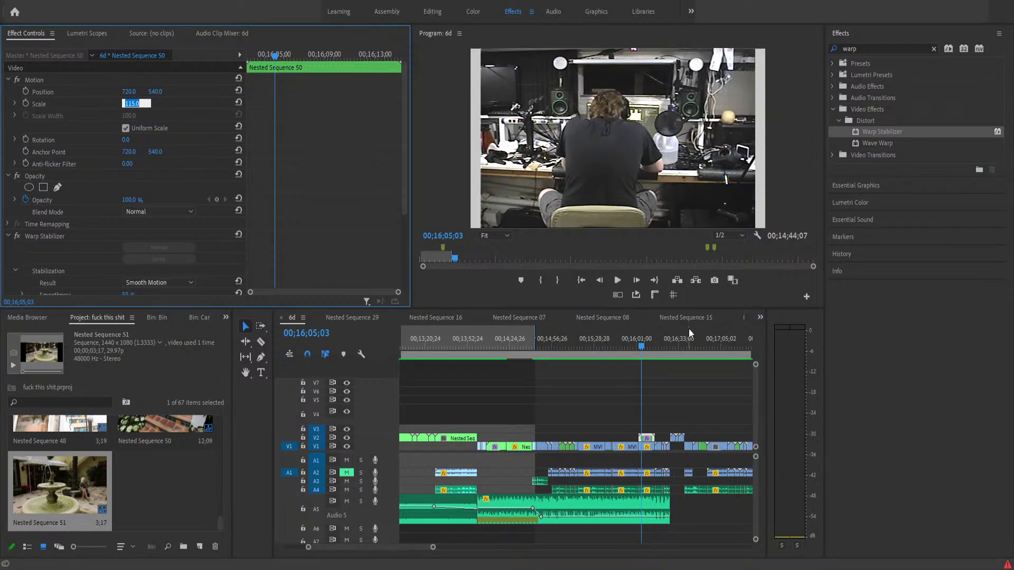
click(631, 338)
key(space)
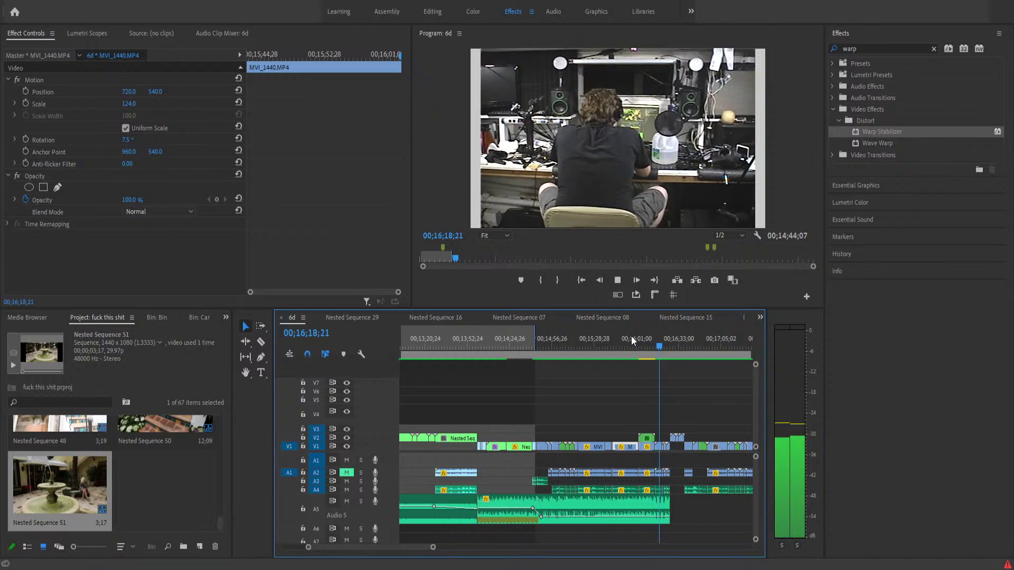
- Extend Overcome (1).mp3 on A5 to the end of the MVI_1448.MP4 clip while reviewing playback after Nested Sequence 50
click(696, 344)
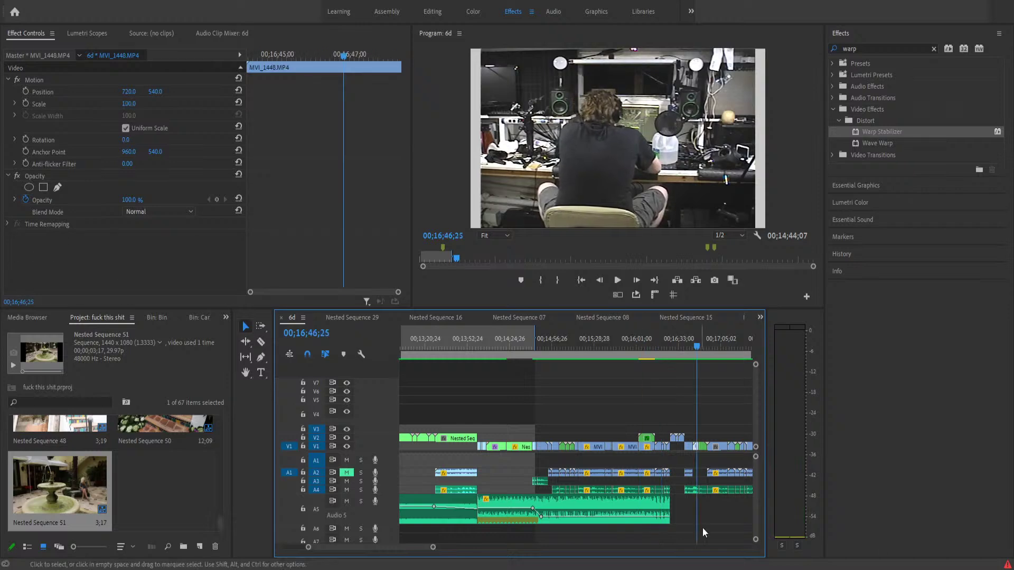
click(649, 346)
key(space)
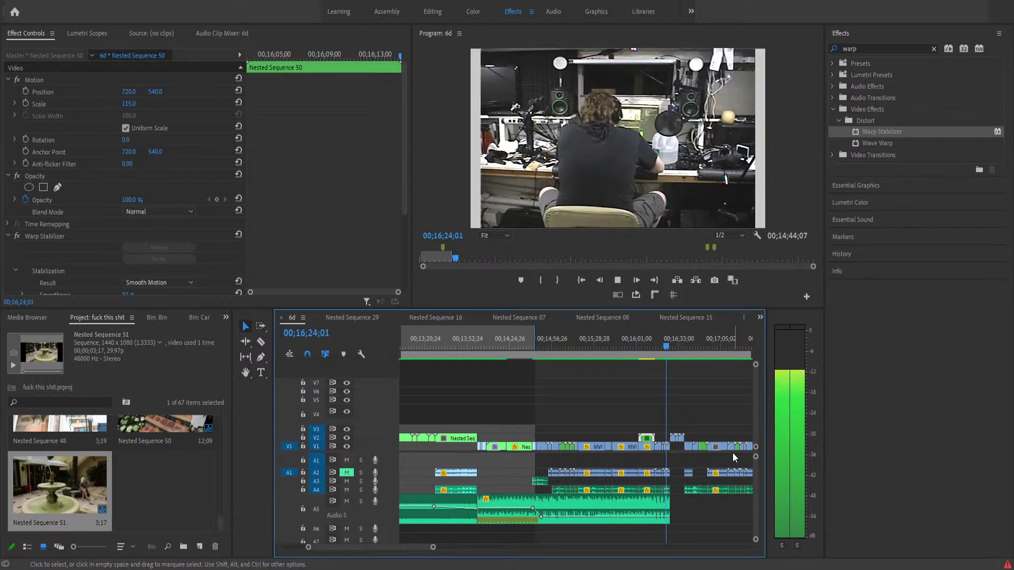
drag(669, 510, 703, 516)
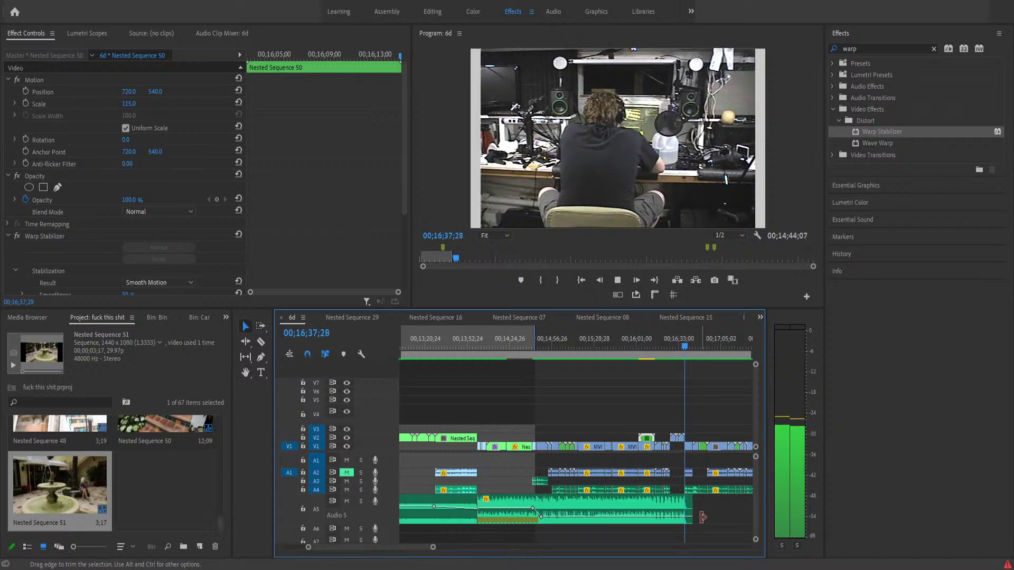
key(space)
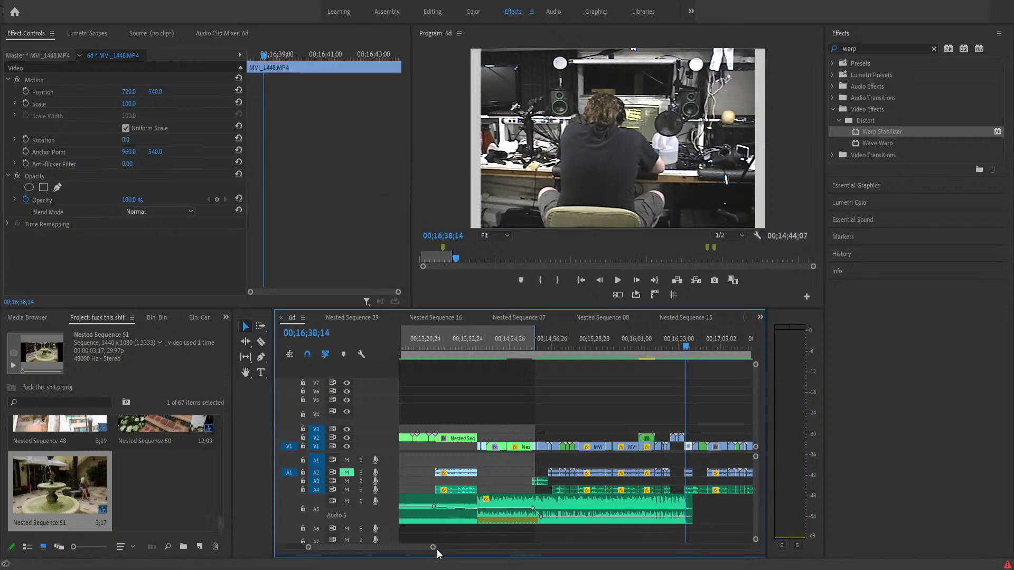
- Scrub through the V2 clips around 00;16;30 and delete the ones before MVI_1446.MP4
drag(433, 548, 390, 548)
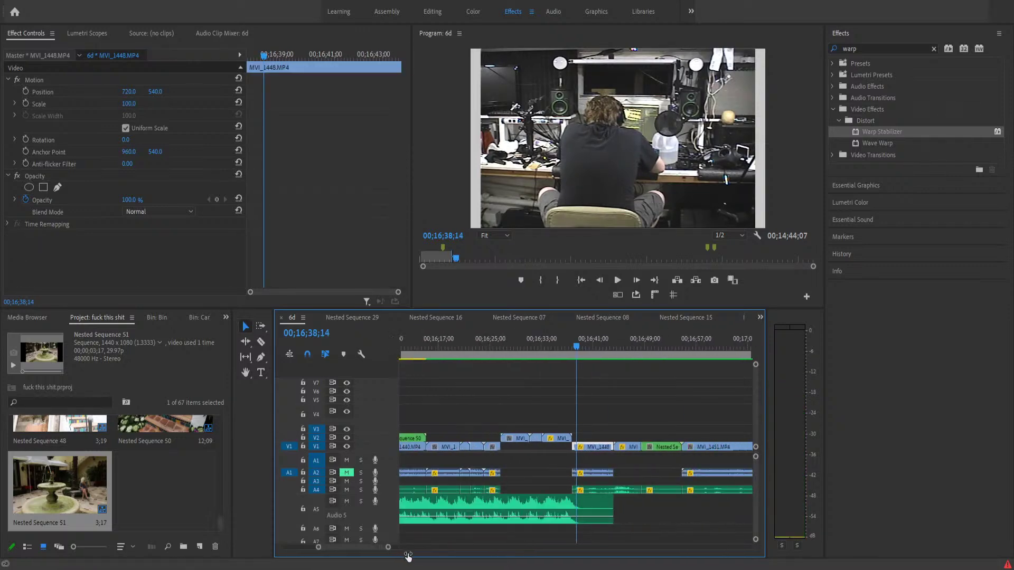
click(505, 347)
drag(503, 350, 534, 357)
drag(538, 358, 554, 363)
drag(513, 406, 538, 454)
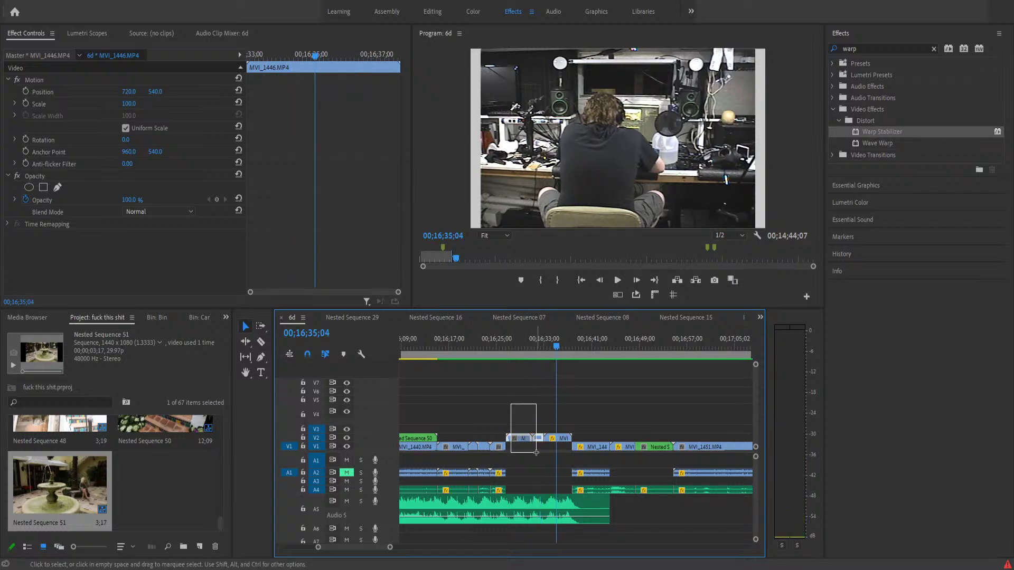
key(Delete)
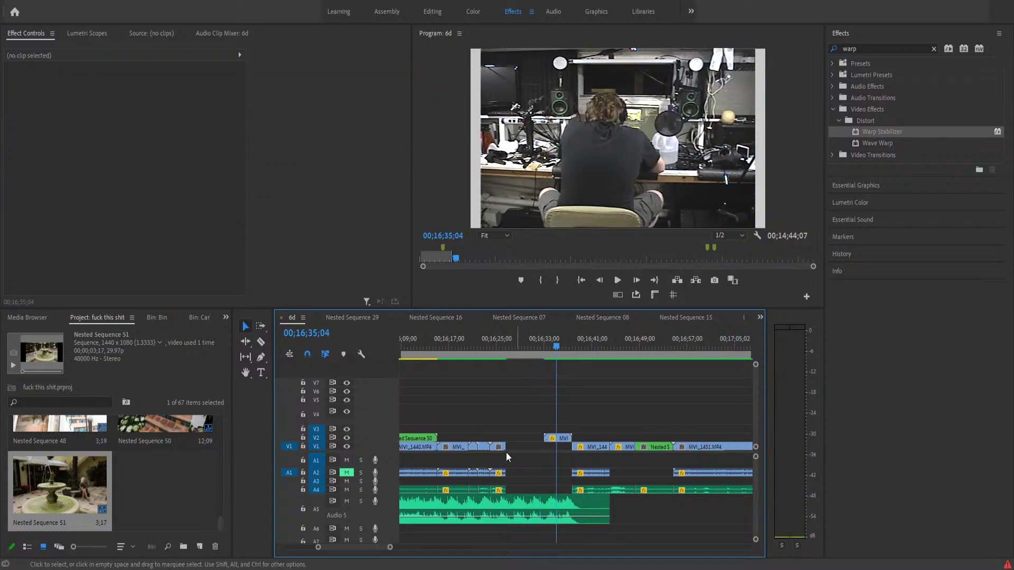
- Close the gap starting at 00;16;26;19 with a ripple trim, keeping music track A5 locked only during the trim
drag(390, 548, 429, 548)
click(296, 513)
click(303, 510)
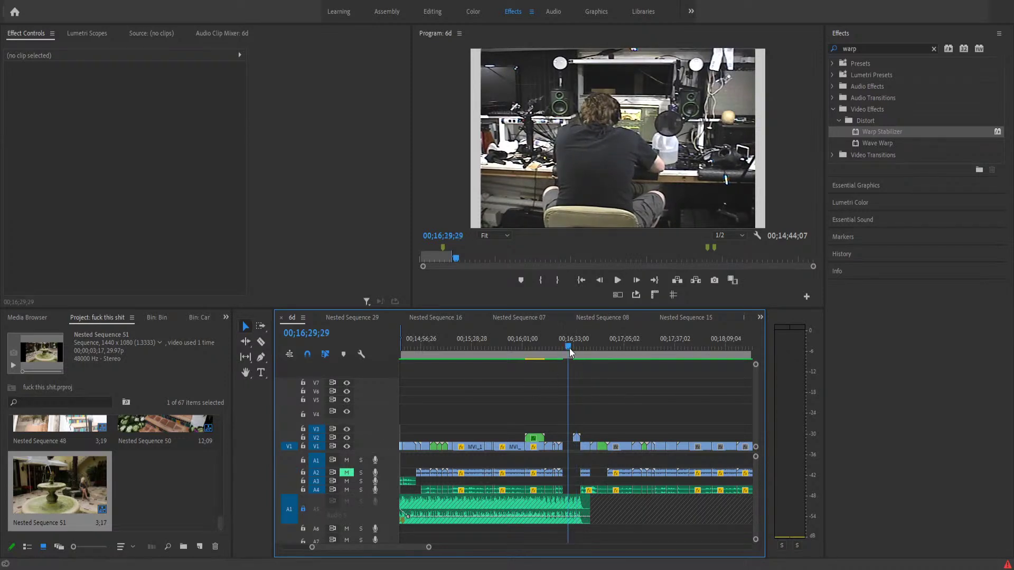
key(Up)
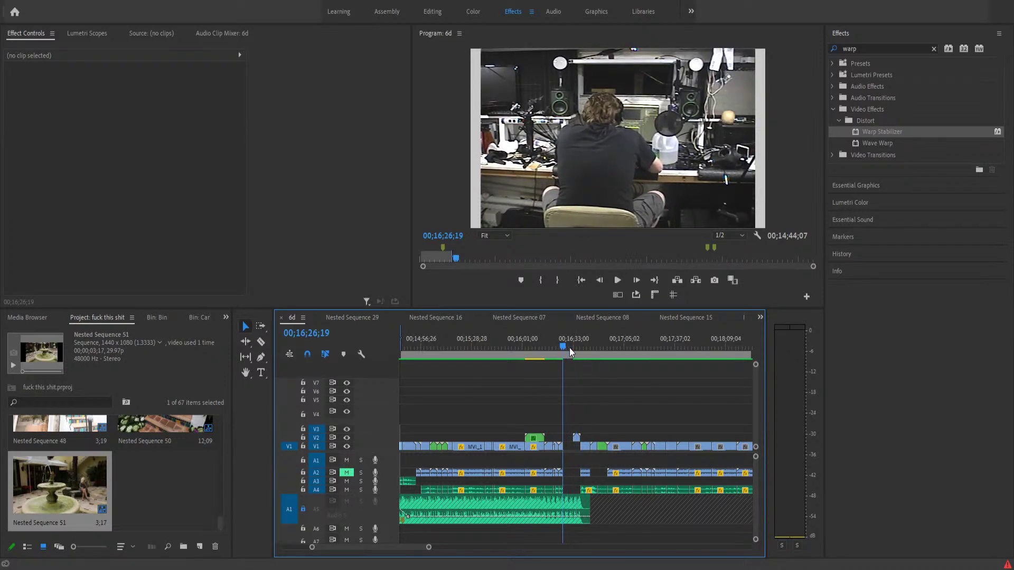
key(q)
key(ctrl+z)
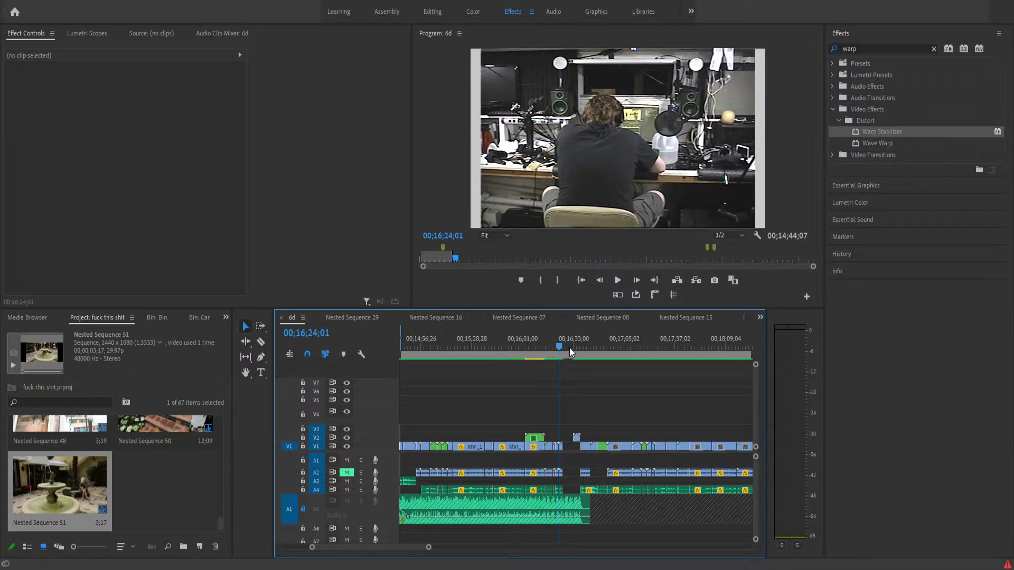
key(Down)
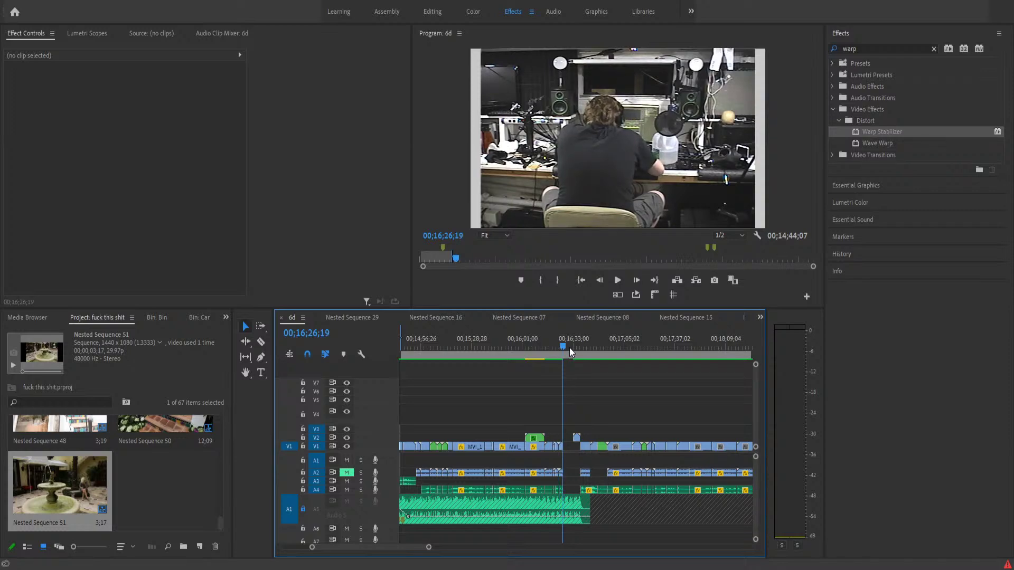
key(w)
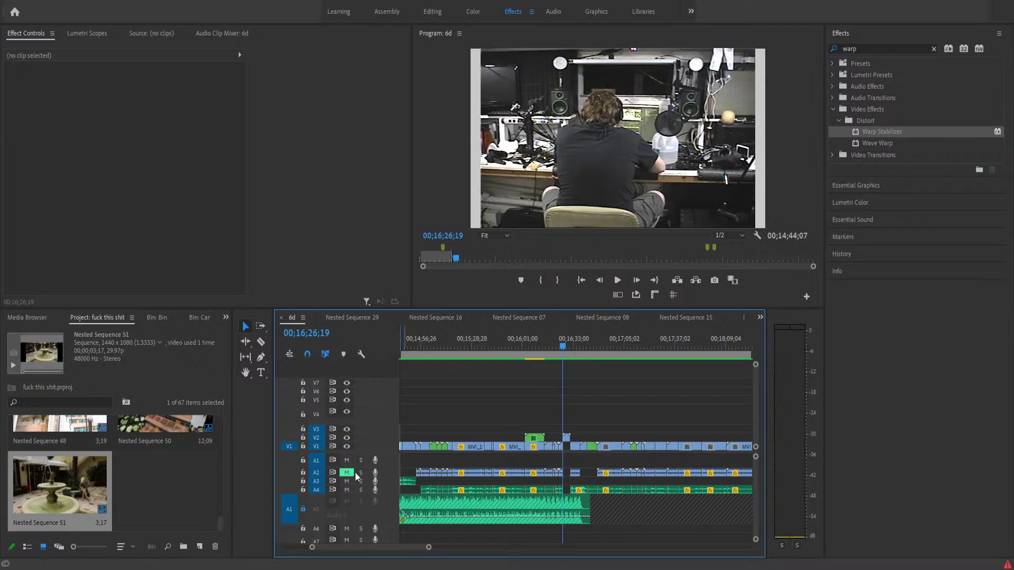
click(304, 507)
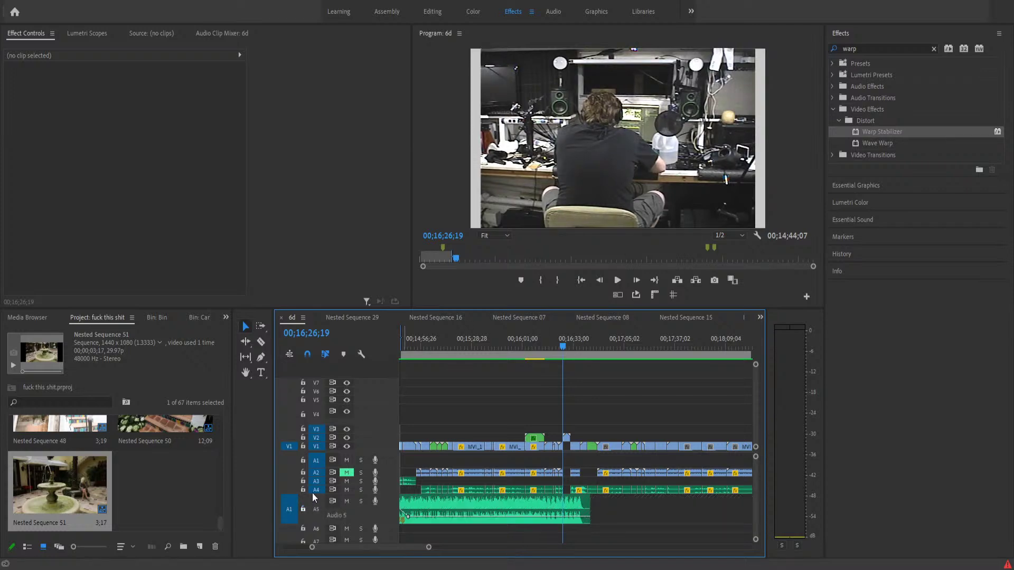
- Play the 6d sequence from 00;16;17;00 to about 00;17;00;10 to check the closed gap and the music ending
click(548, 347)
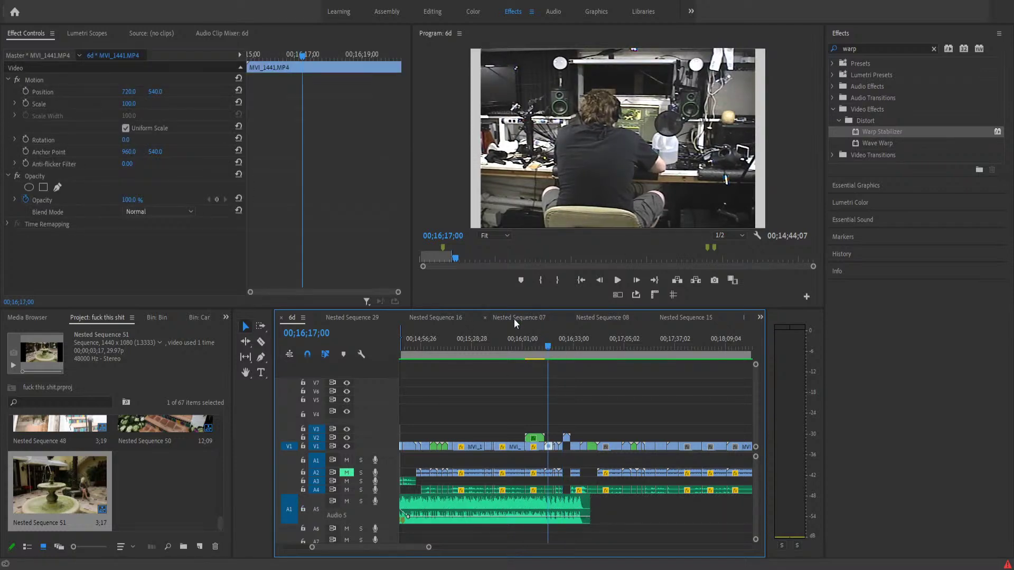
key(space)
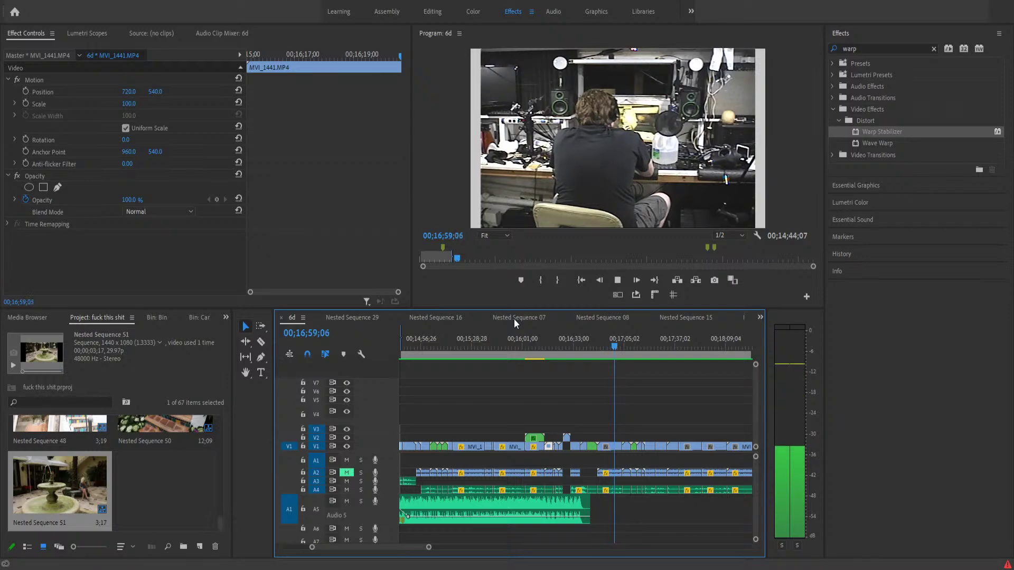
key(space)
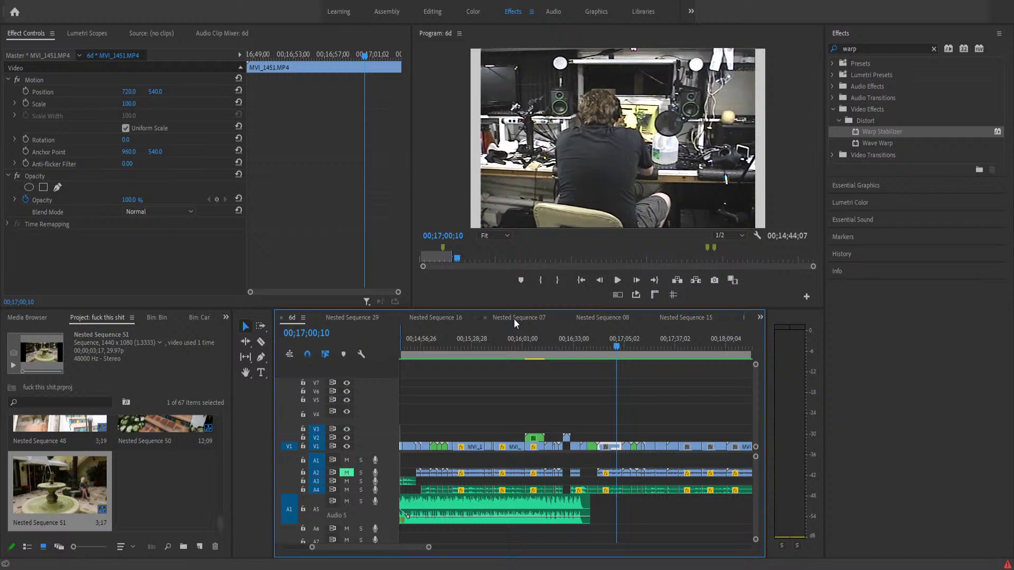
- Unmute audio track A2 and listen to the sequence around the start of MVI_1451.MP4
click(352, 471)
click(599, 338)
key(space)
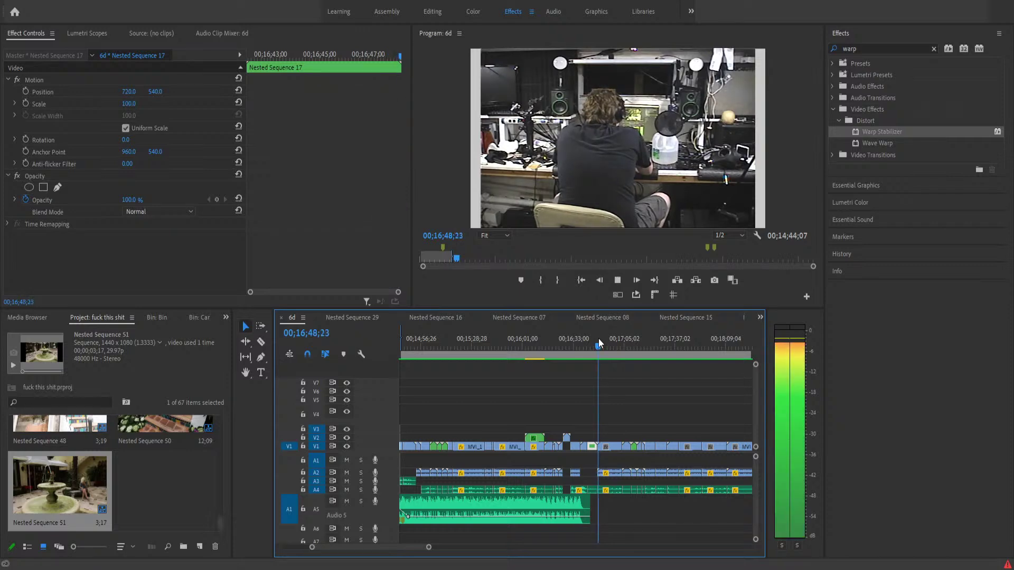
key(space)
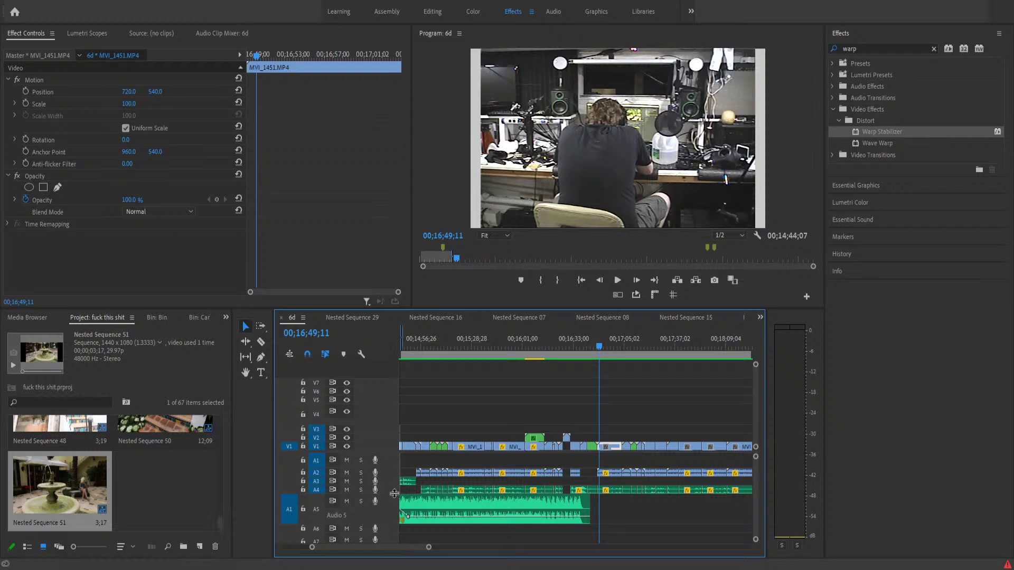
- Nest the continuous run of audio clips on A2, up to about 00;22;00, under the default name
drag(414, 461, 576, 474)
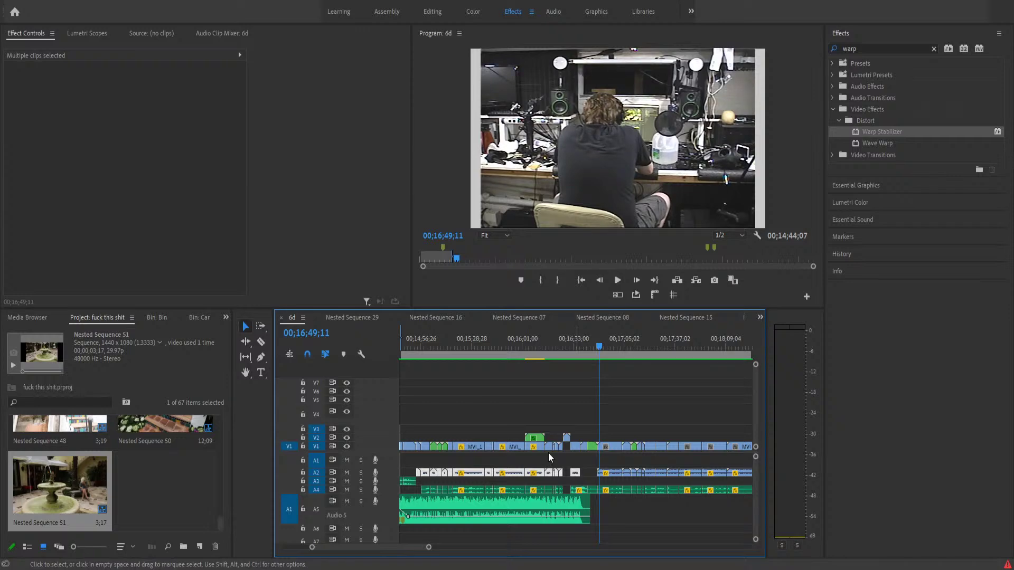
drag(411, 457, 661, 475)
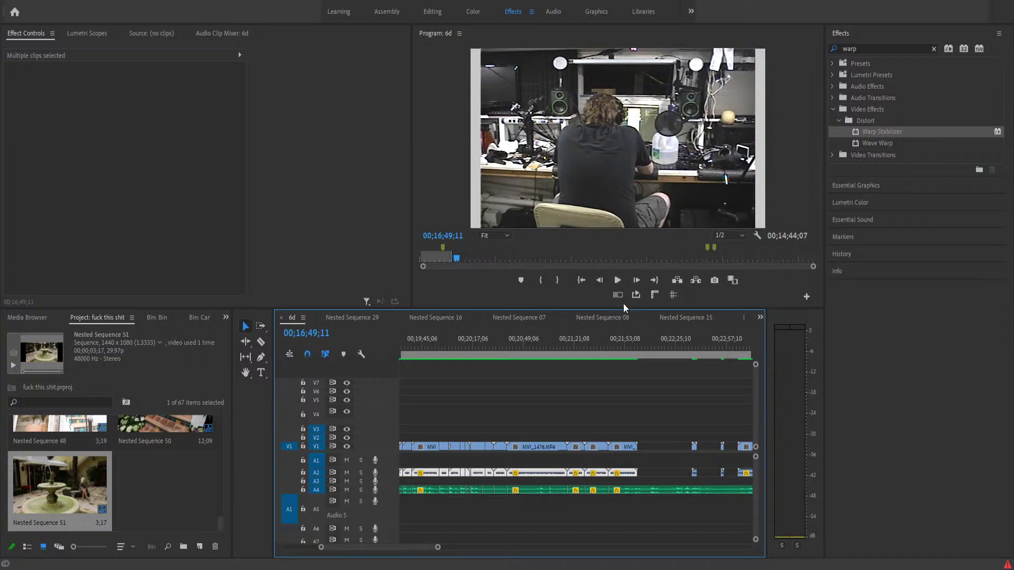
key(g)
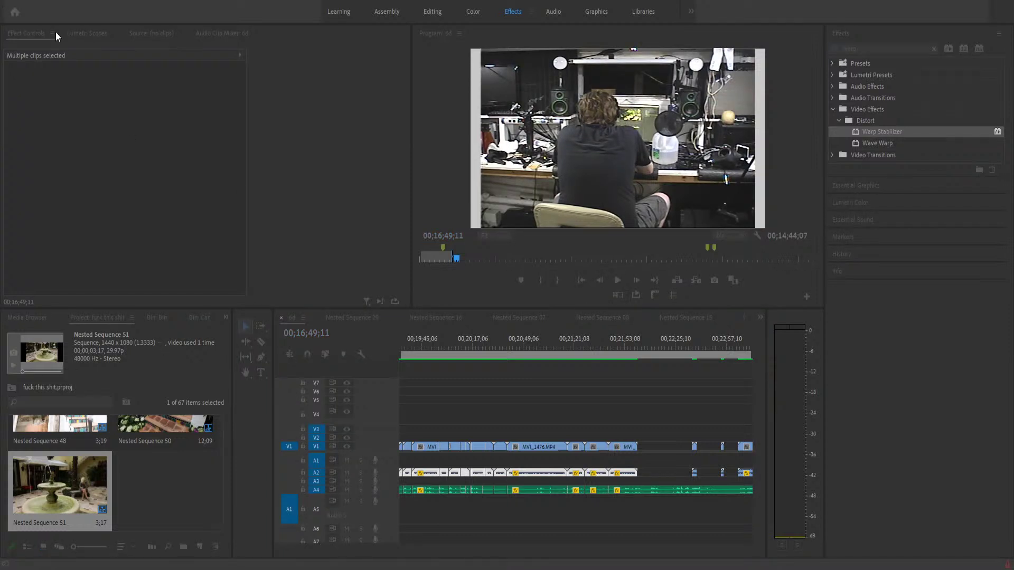
key(Return)
- Increase the height of track A2 to show the nested audio's waveform and view Nested Sequence 16 at 00;00;20;22
drag(392, 476, 395, 495)
click(454, 483)
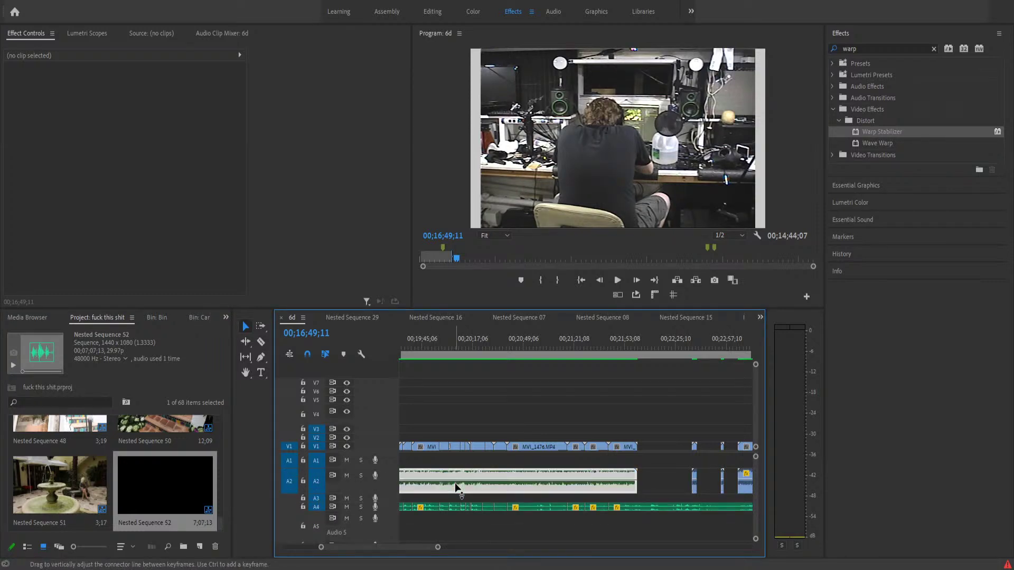
click(443, 323)
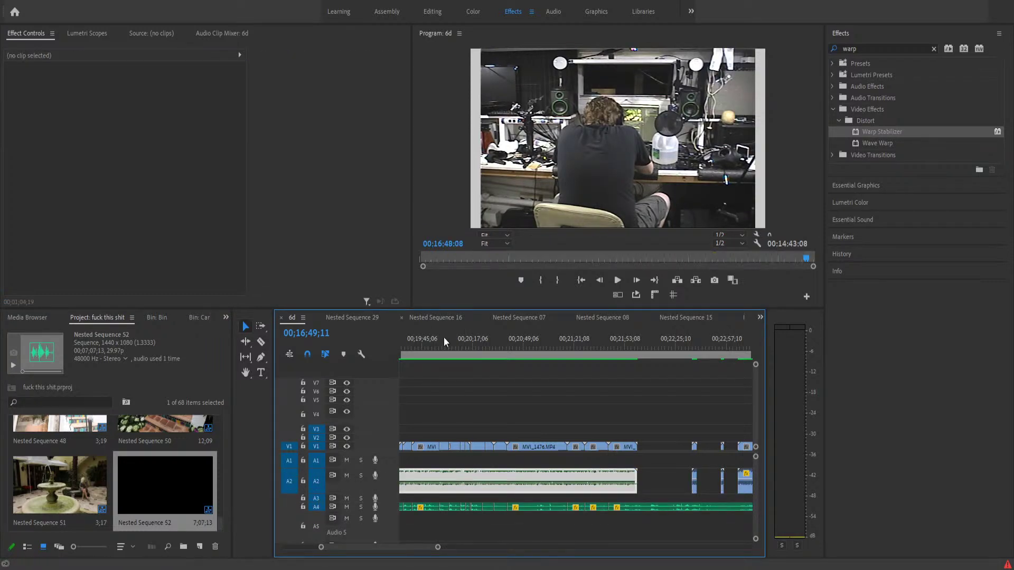
click(444, 339)
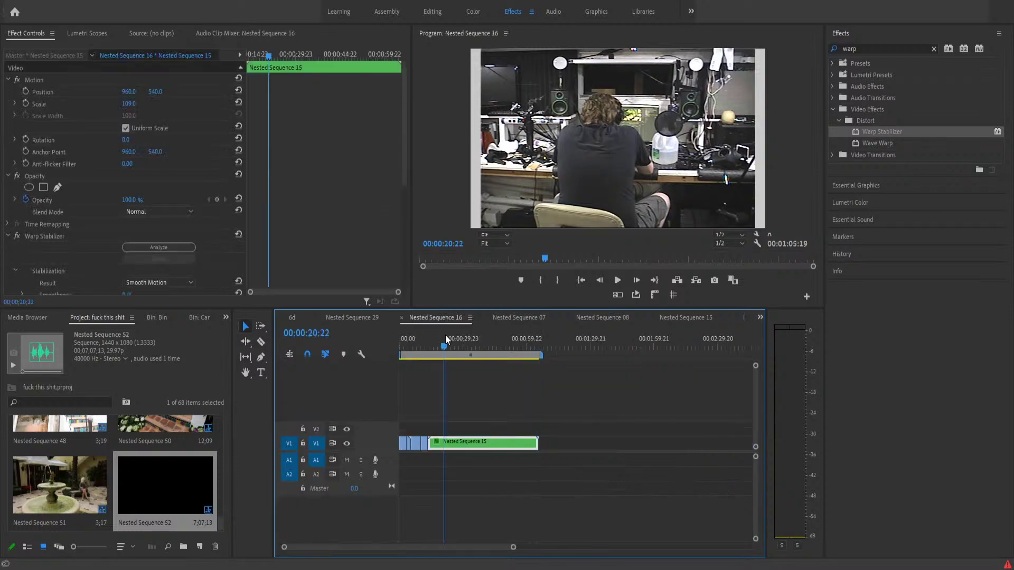
- Switch back to the 6d sequence and play it from about 00;15;01;00 to hear the nested A2 audio
click(292, 318)
click(470, 348)
drag(438, 547, 489, 547)
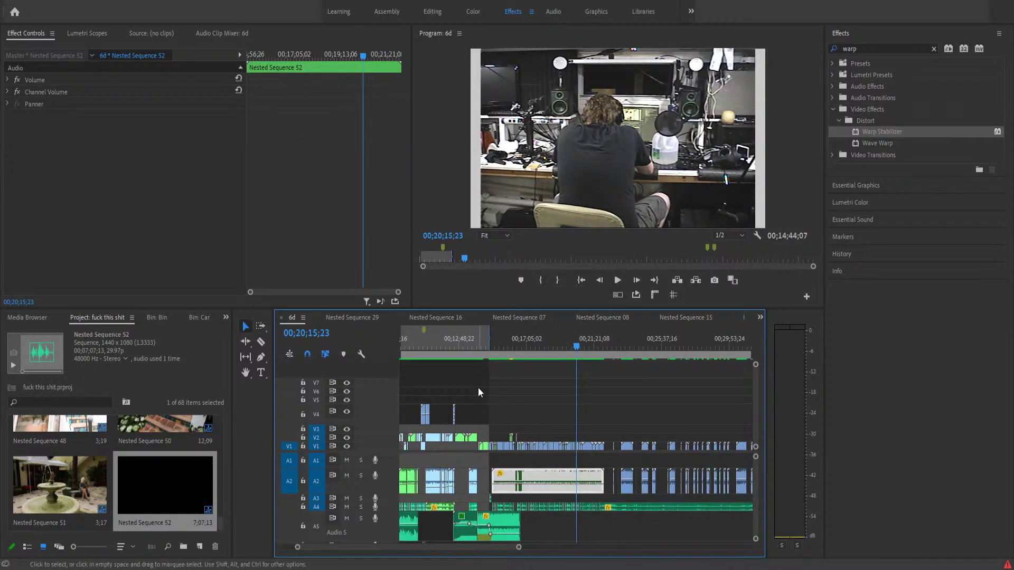
click(493, 347)
key(space)
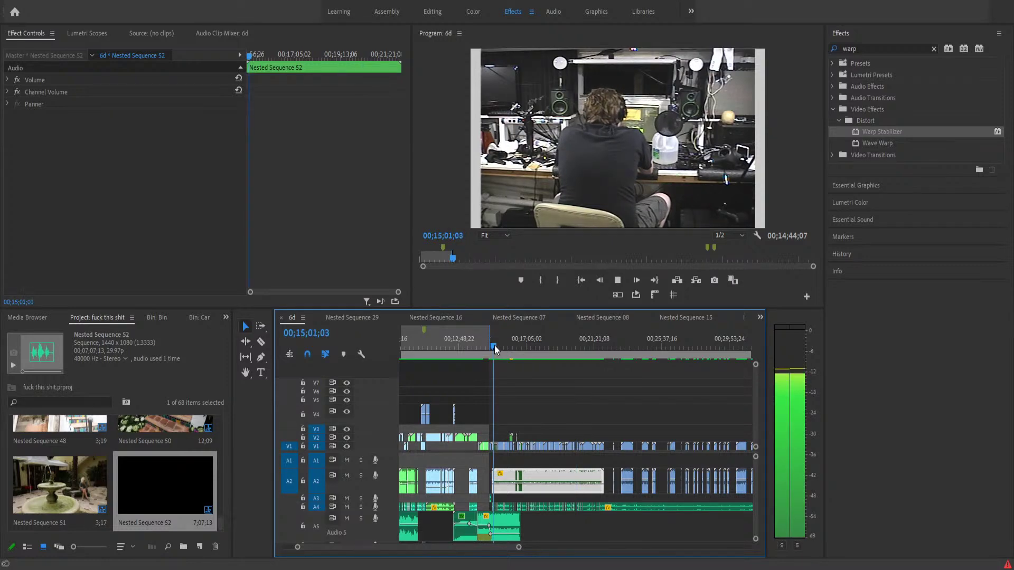
key(space)
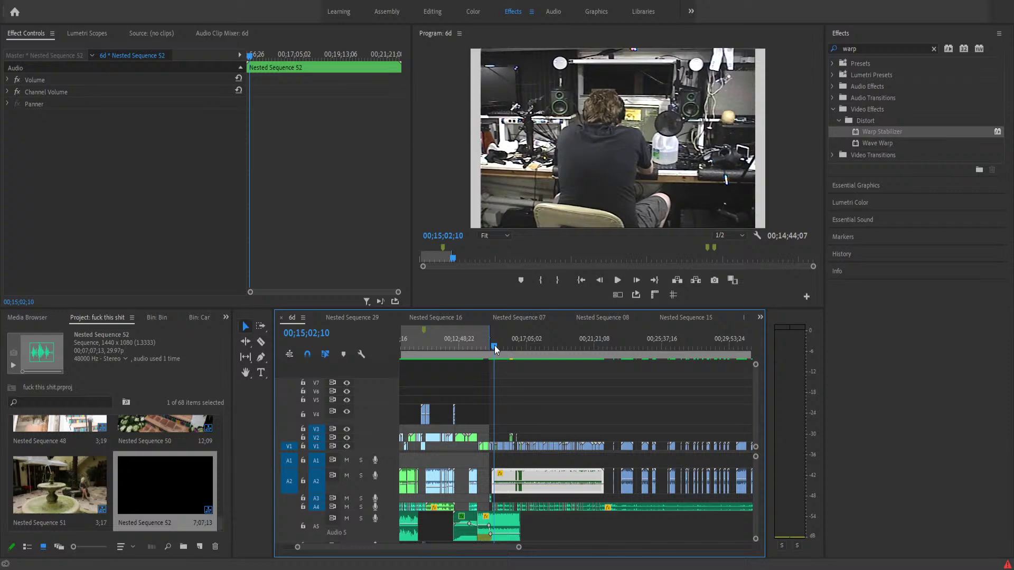
- Undo the nesting of the A2 audio clips and play the sequence from 00;15;02;10
key(ctrl+z)
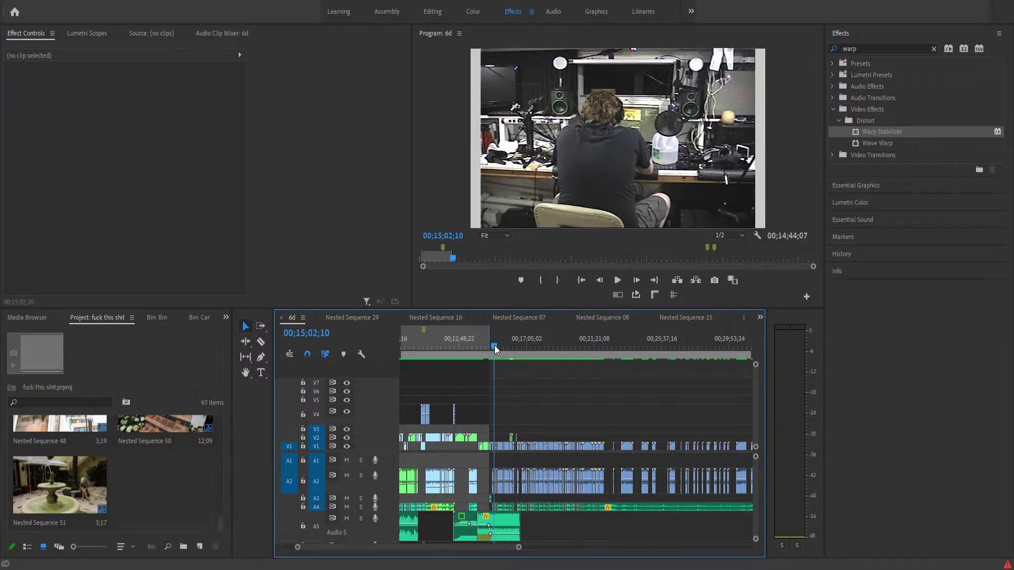
key(equal)
key(equal)
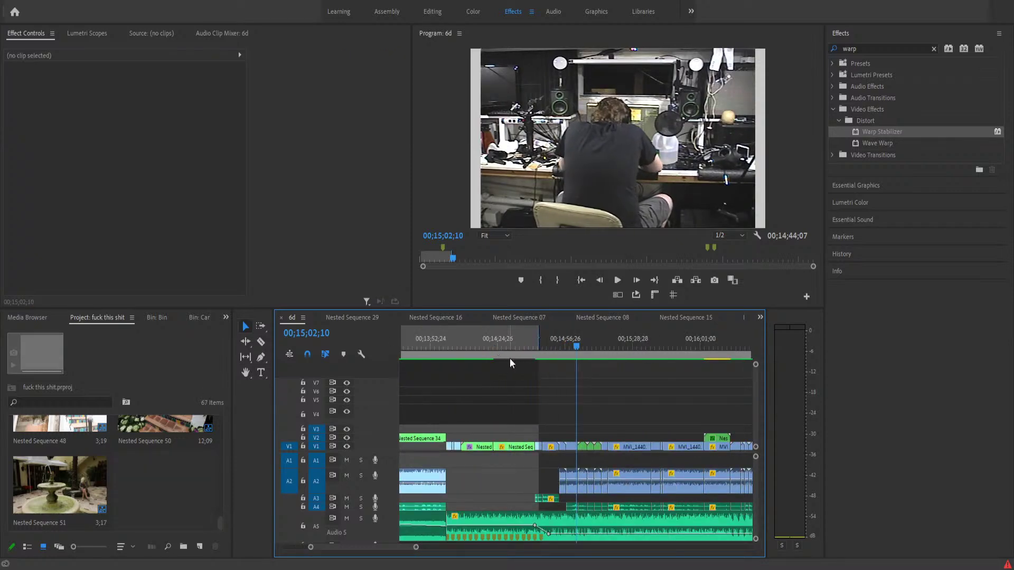
key(space)
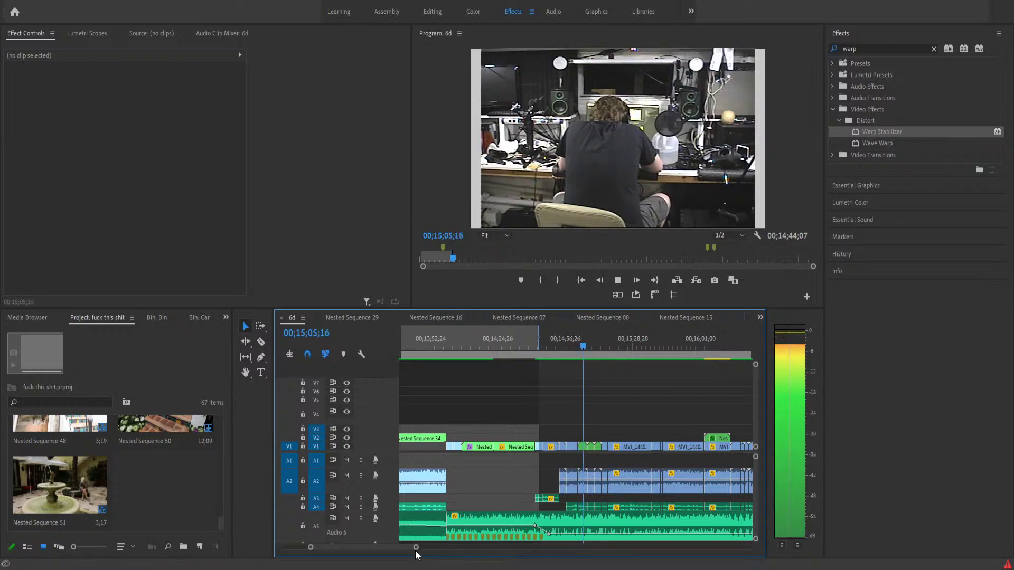
- Delete the audio clips on A2 between about 00;14;54;00 and 00;16;25;00
drag(415, 548, 455, 547)
drag(549, 474, 636, 494)
key(Delete)
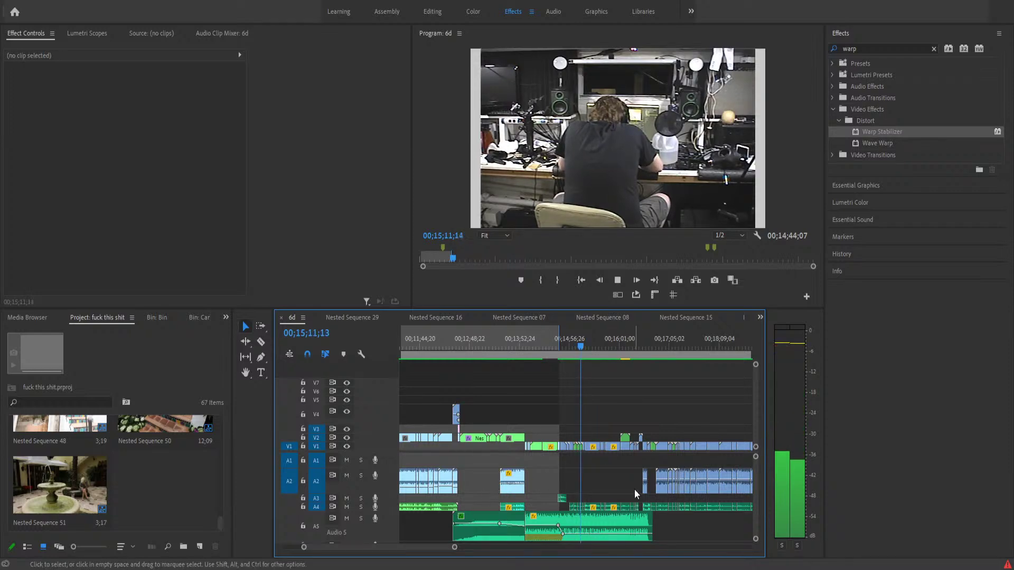
- Play the sequence from about 00;16;01;00, then replay it from around 00;16;19;00 to check the music with the A2 clips removed
click(620, 350)
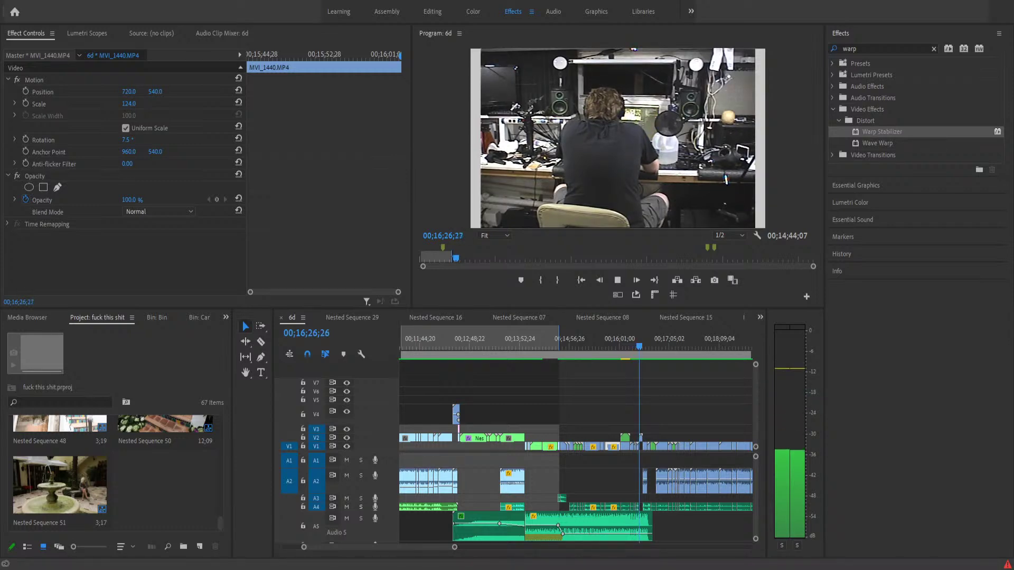
key(alt+Tab)
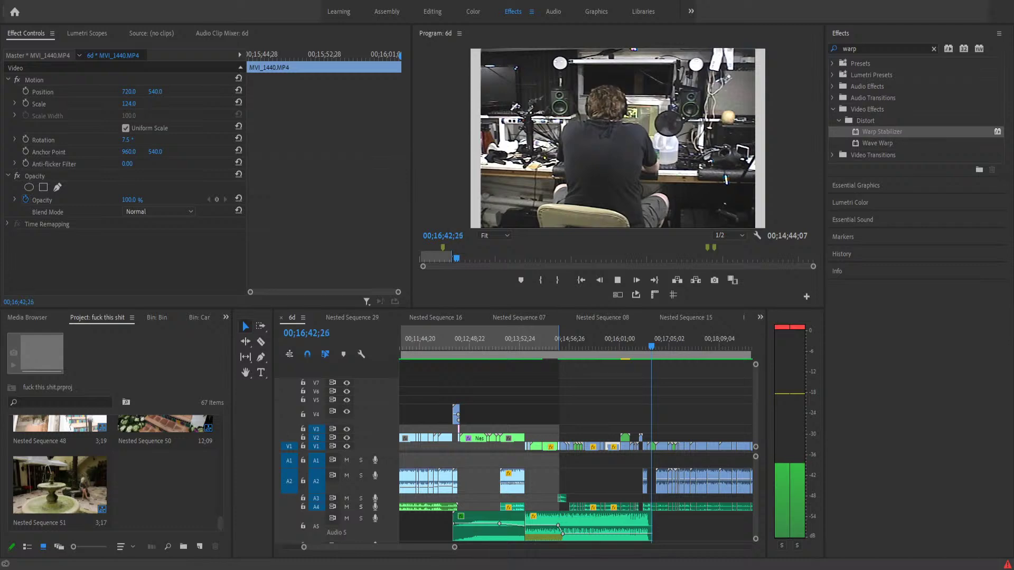
click(596, 393)
click(634, 342)
click(634, 341)
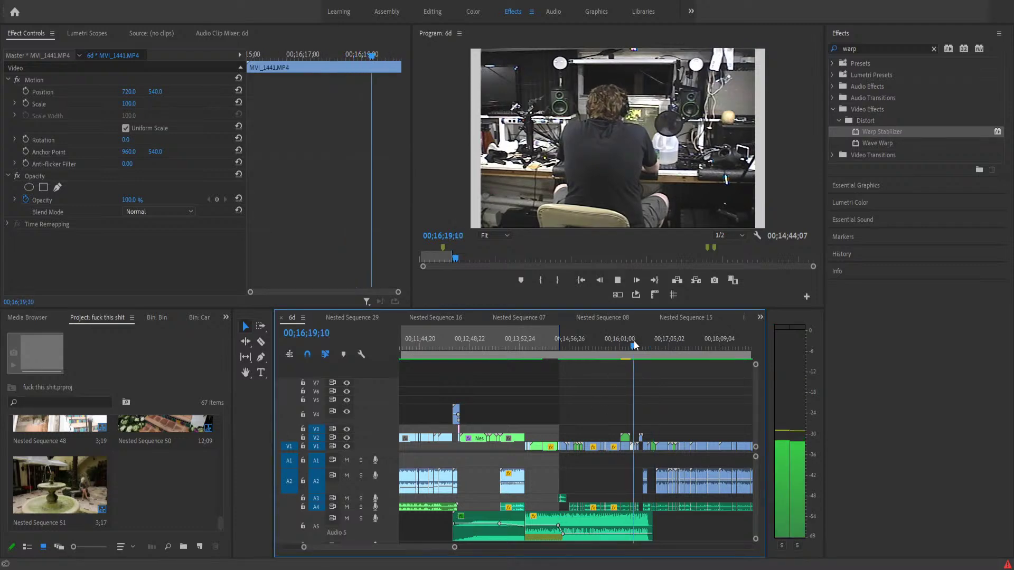
- Solo A2, extend the audio clip under MVI_1448.MP4 to about 00;16;43;00, and listen to it up to 00;16;42;00
key(=)
key(=)
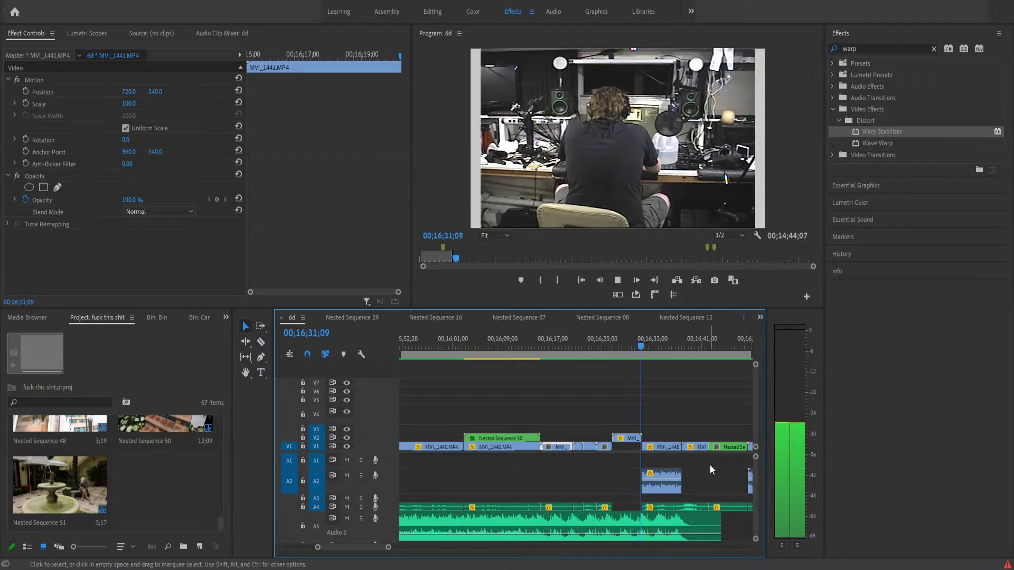
click(361, 476)
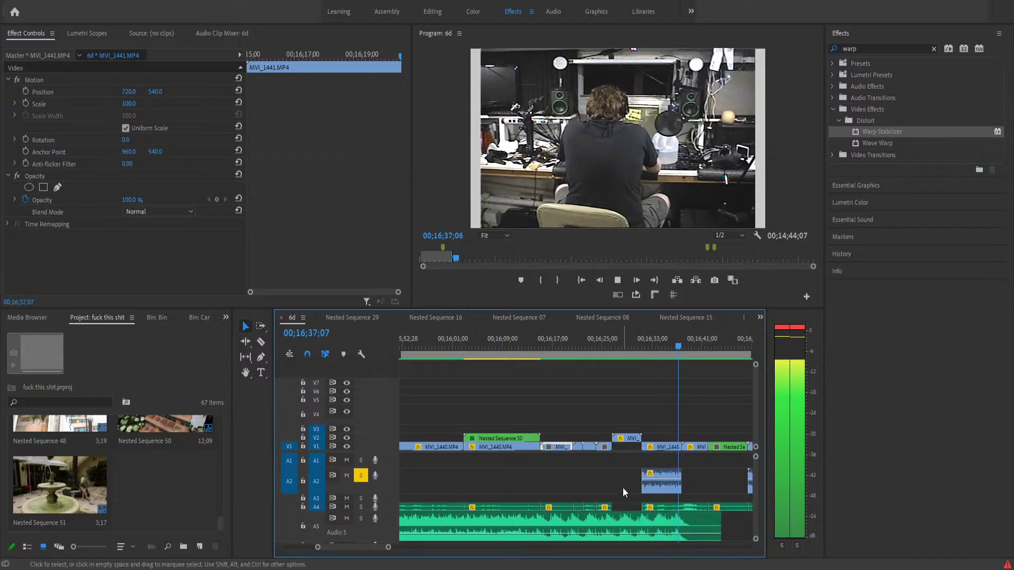
drag(681, 480, 716, 479)
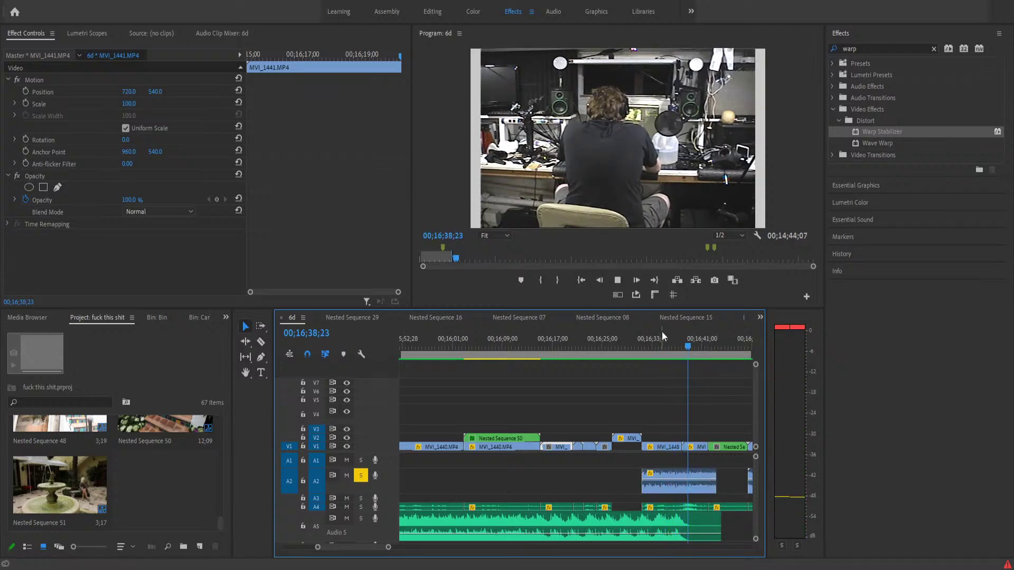
click(645, 340)
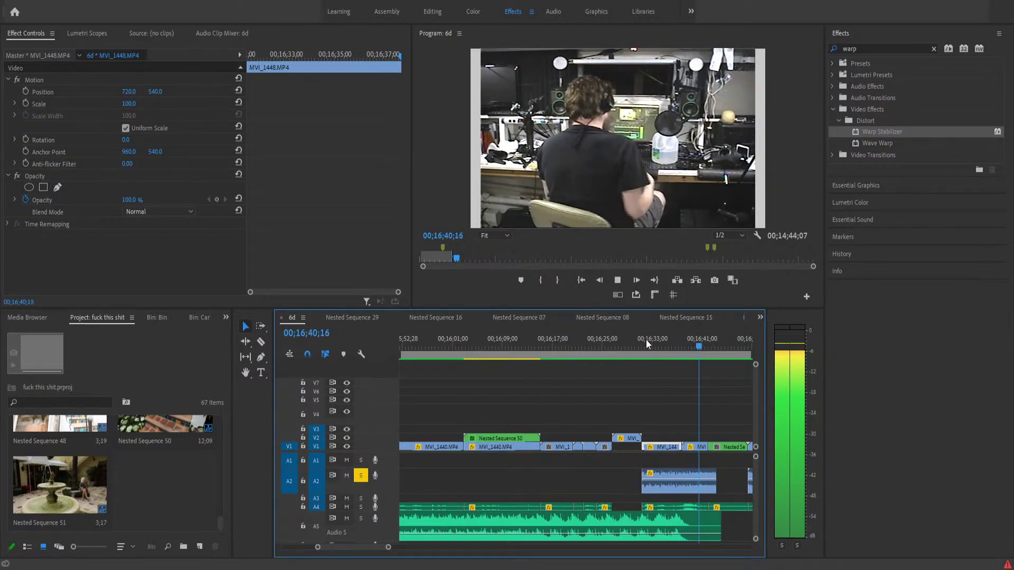
key(space)
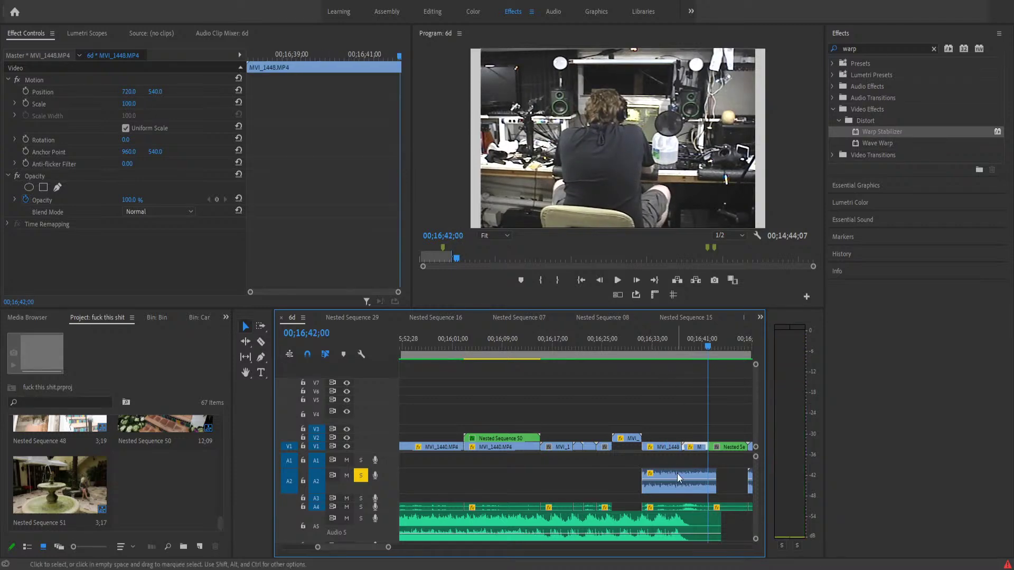
- Delete the A2 audio clip beneath MVI_1448.MP4 and play the sequence from 00;16;28;08 to 00;16;32;02
click(677, 483)
key(Delete)
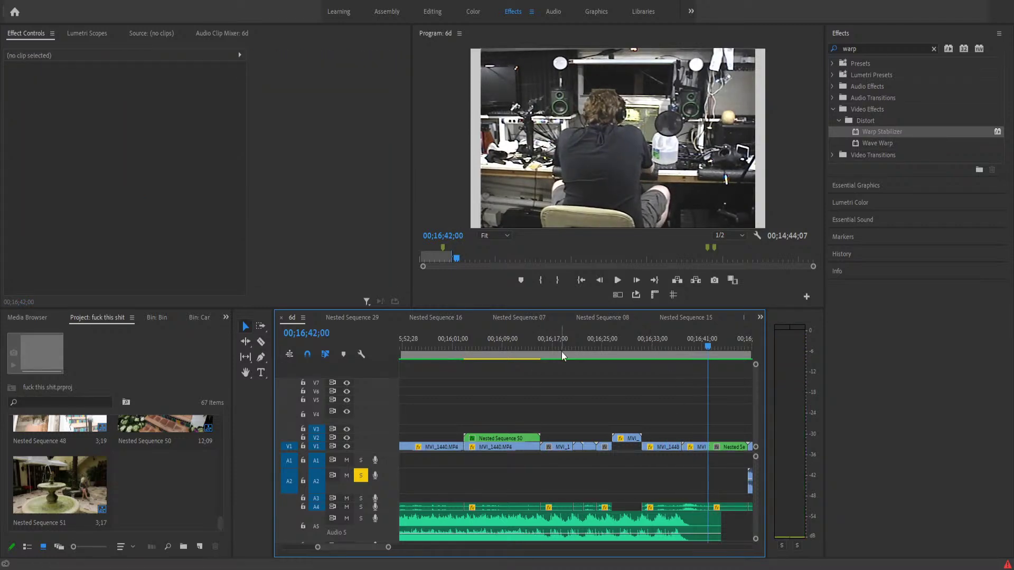
click(623, 340)
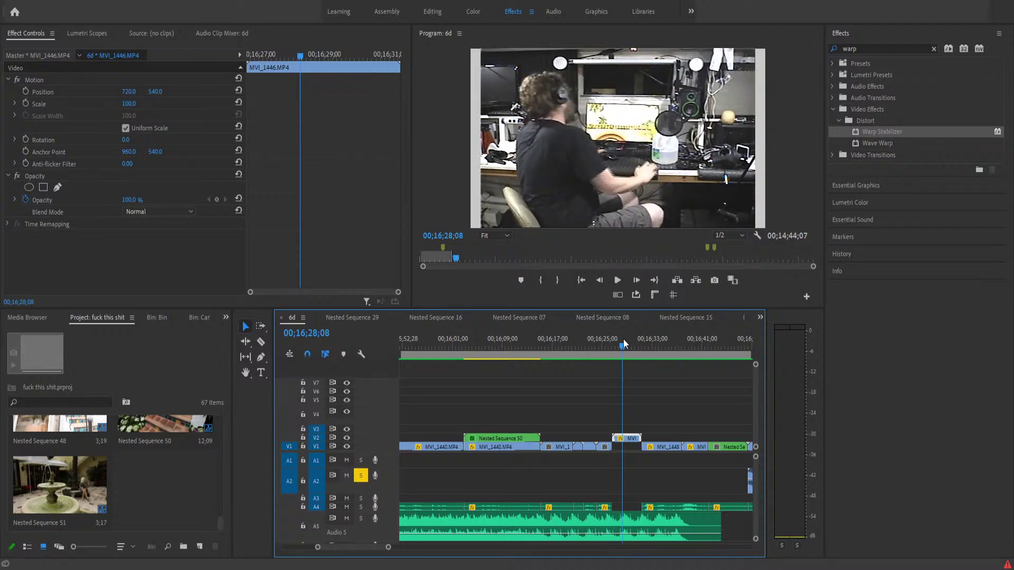
key(space)
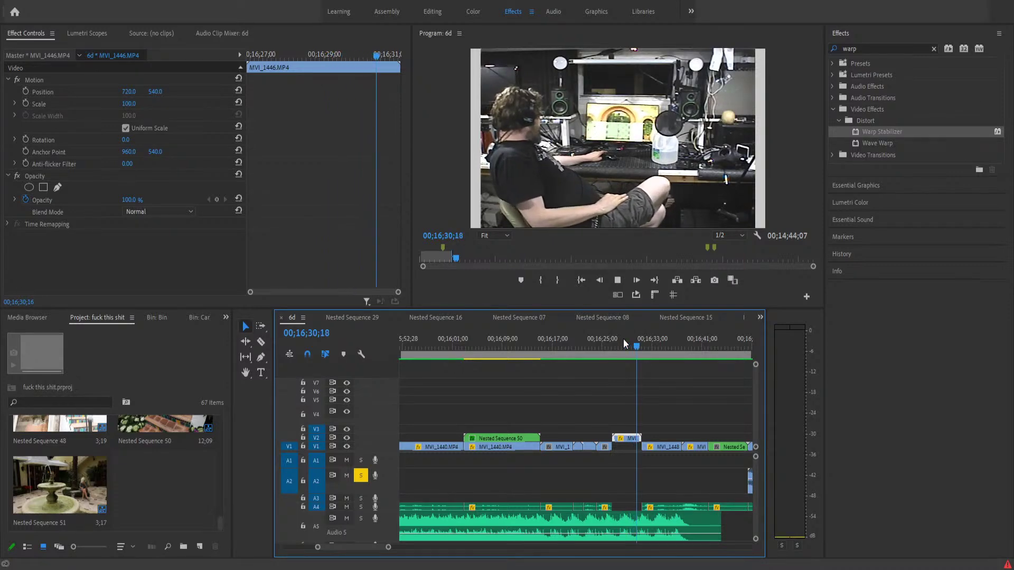
key(space)
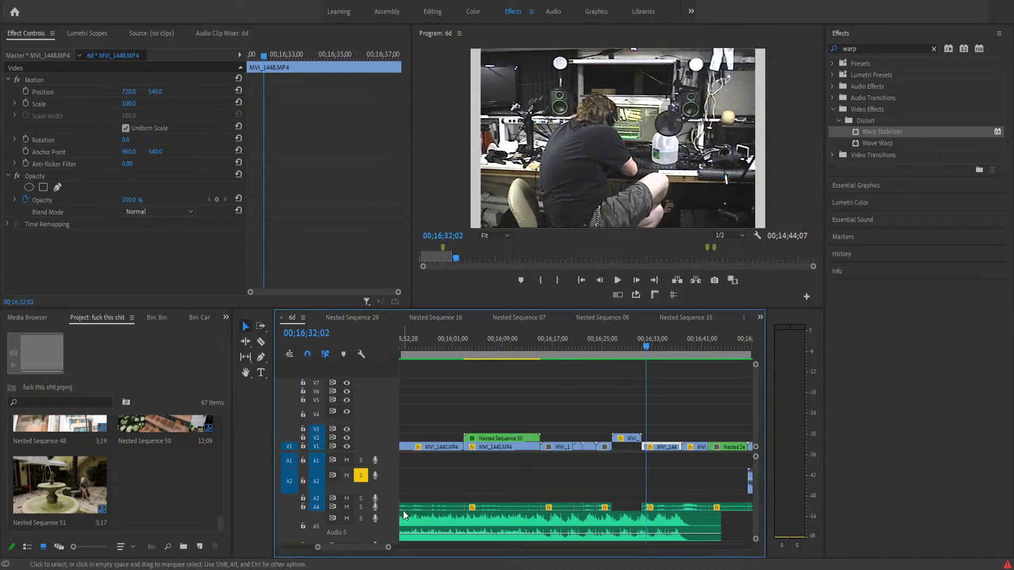
- Play the sequence from 00;16;23;08 to 00;17;07;17 to review the end of the music and MVI_1451.MP4
click(593, 334)
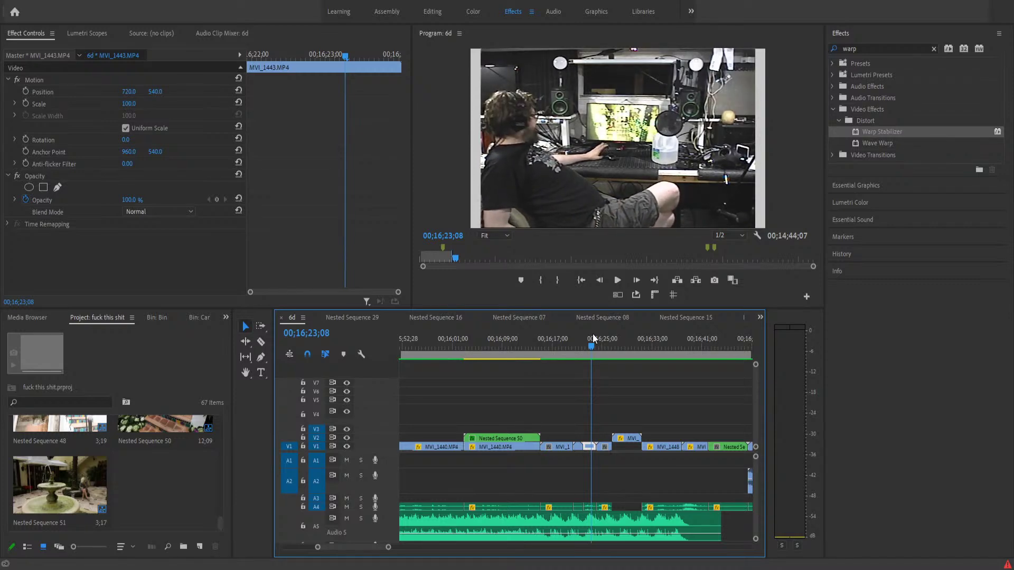
key(space)
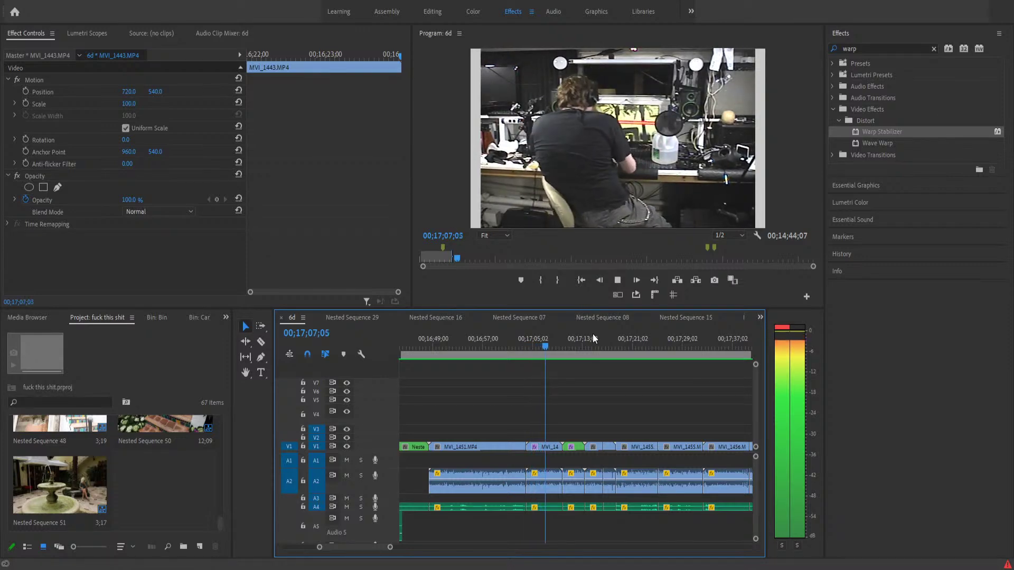
key(space)
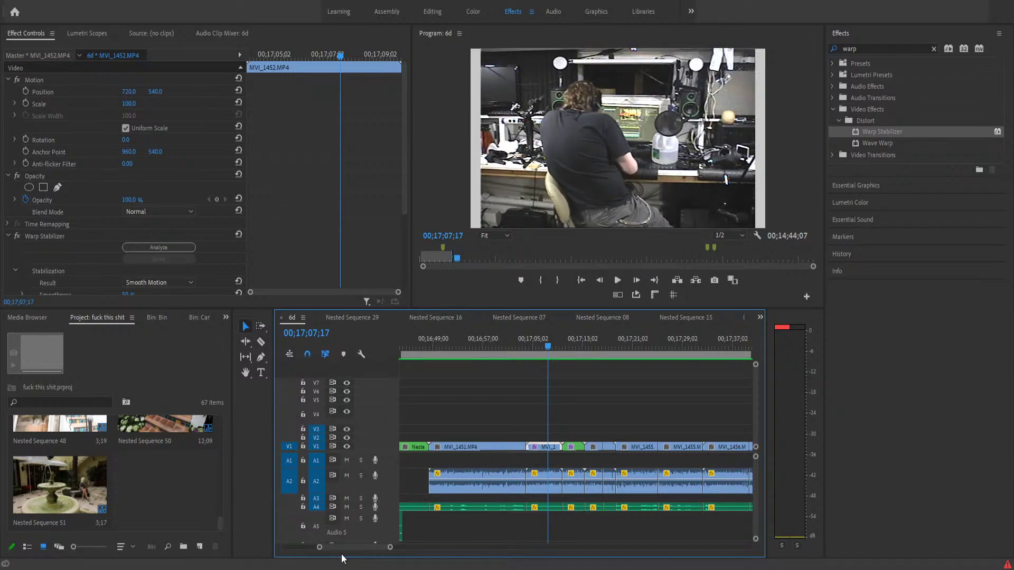
- Try re-analyzing the stabilization on MVI_1452.MP4, then remove its Warp Stabilizer effect
drag(320, 551, 331, 553)
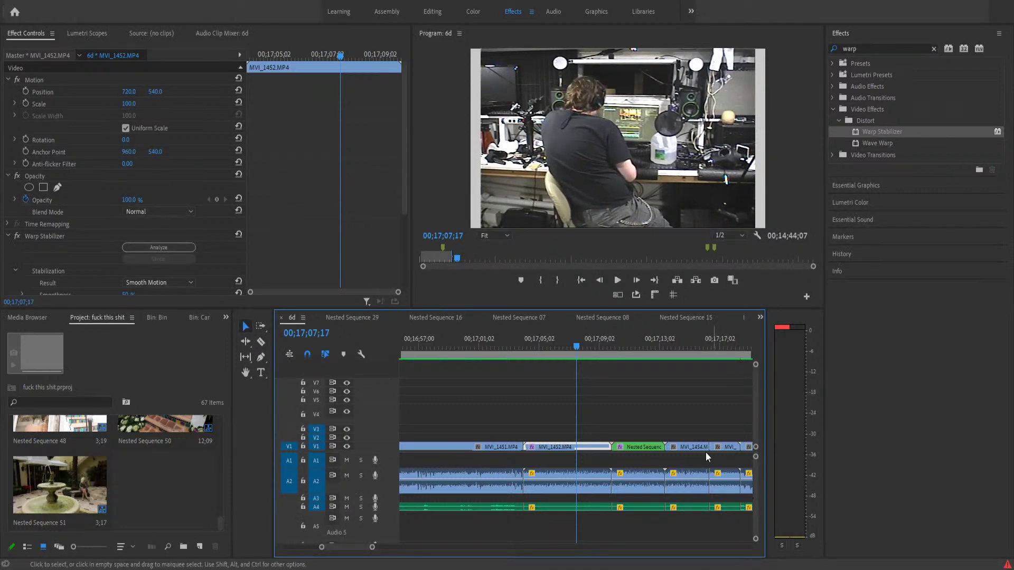
click(563, 420)
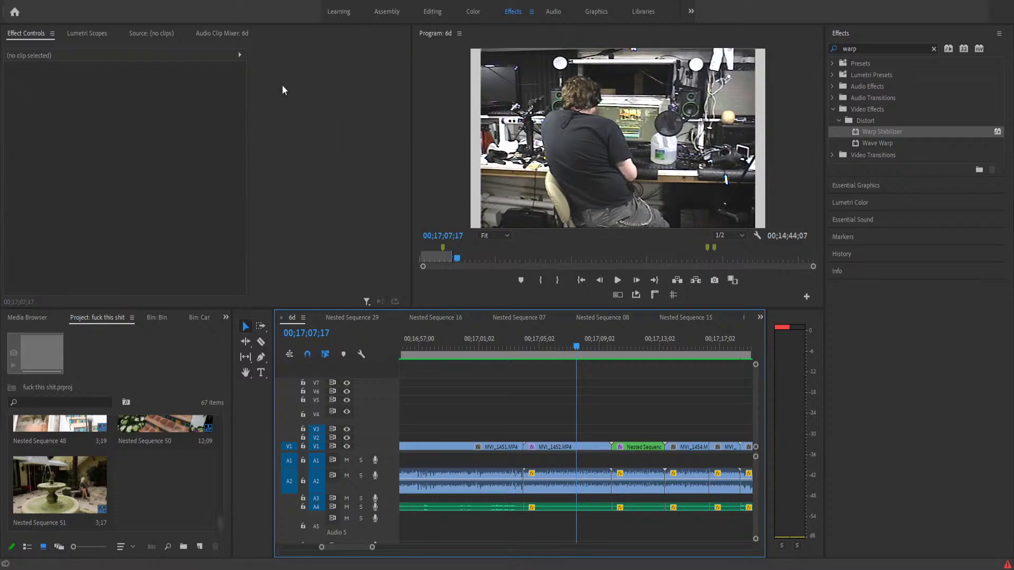
mouse_move(576, 424)
mouse_down()
mouse_move(562, 461)
mouse_move(561, 436)
mouse_up()
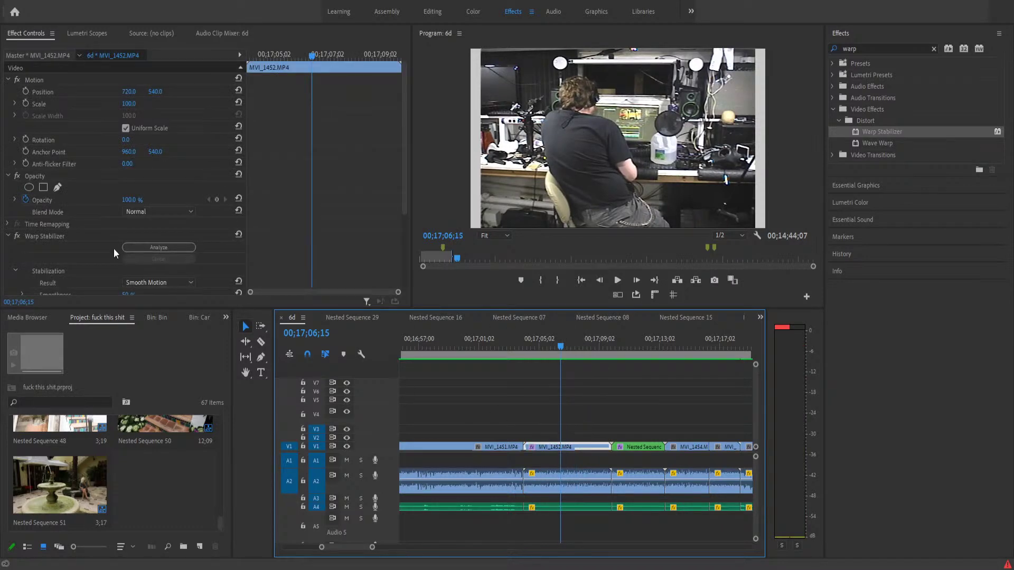
click(129, 246)
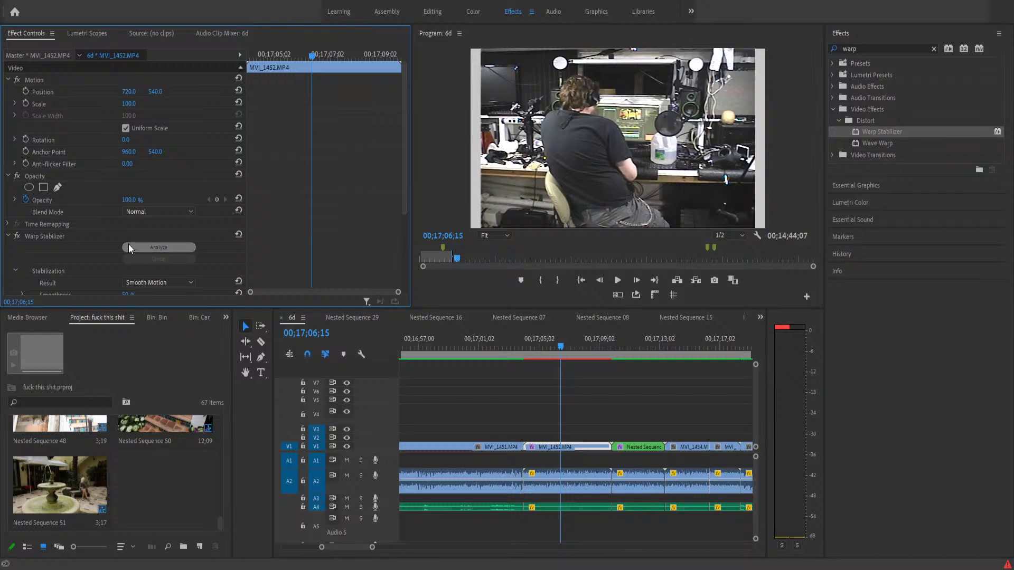
click(54, 234)
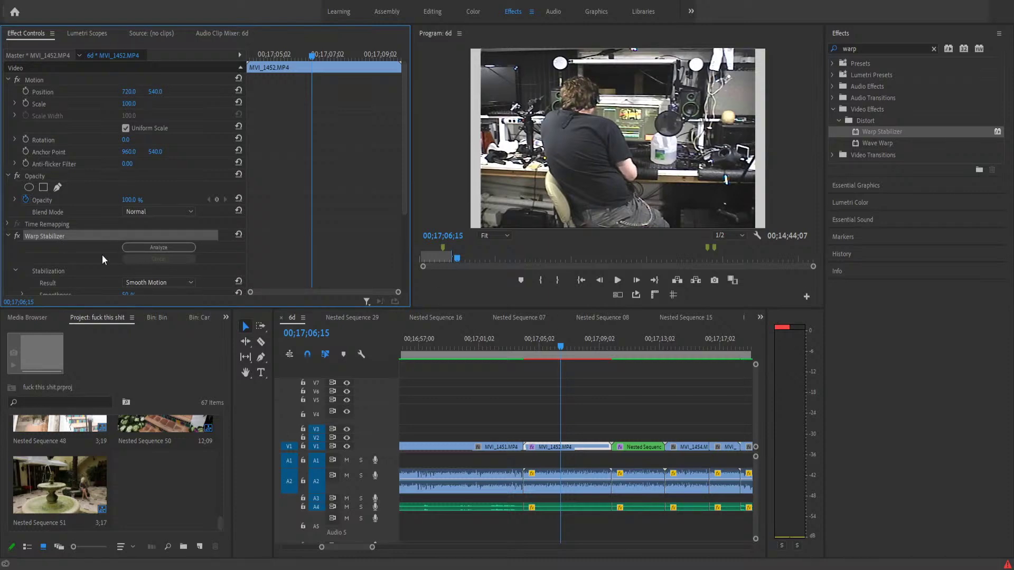
key(Delete)
- Nest MVI_1452.MP4 on V1 under the default name and apply Warp Stabilizer to the nested clip
drag(528, 404, 556, 448)
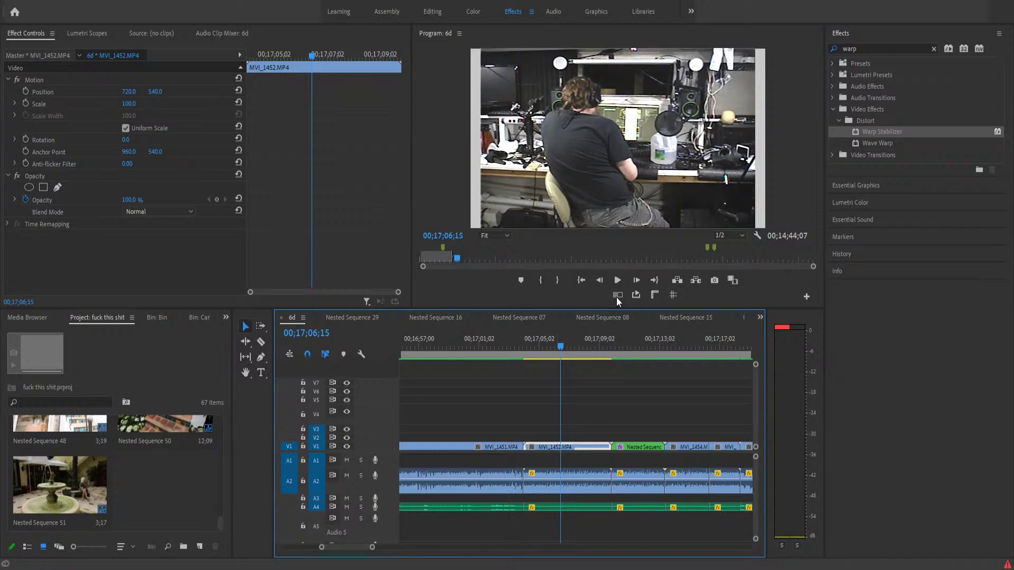
key(Return)
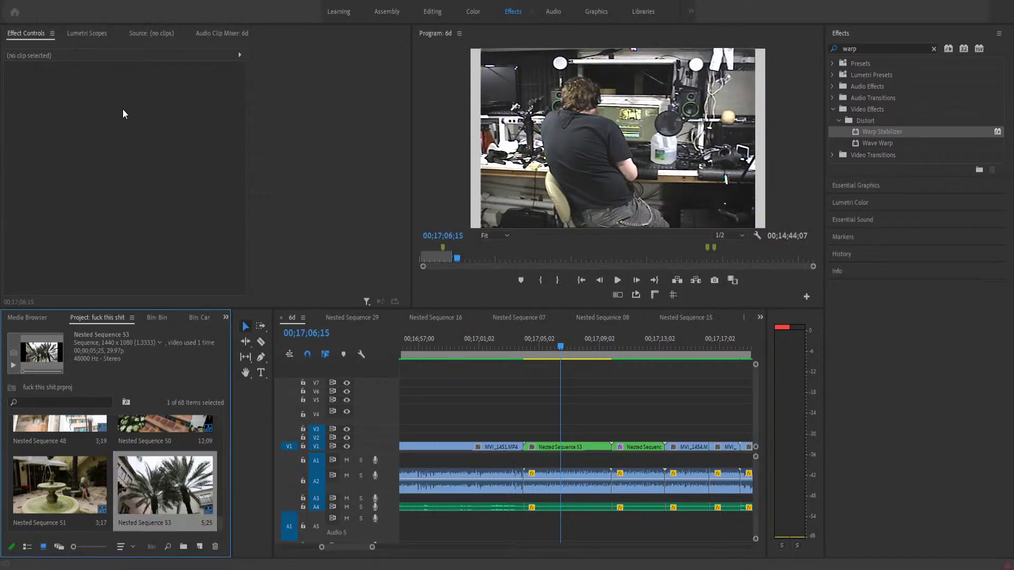
click(580, 447)
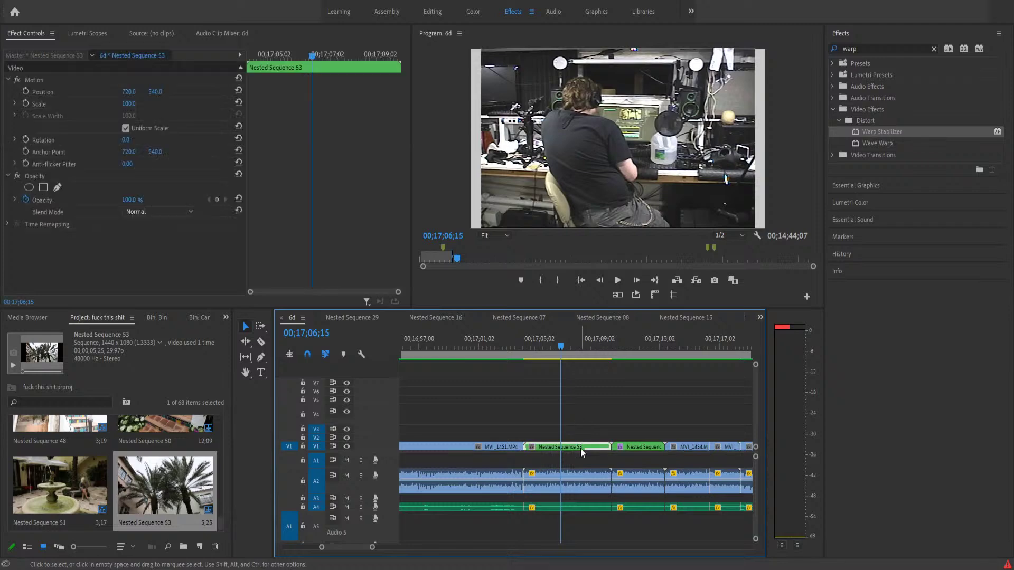
drag(870, 131, 601, 444)
- Play the sequence from 00;17;09;26, the start of Nested Sequence 51, to review the clips that follow
drag(566, 347, 667, 395)
key(Up)
key(Up)
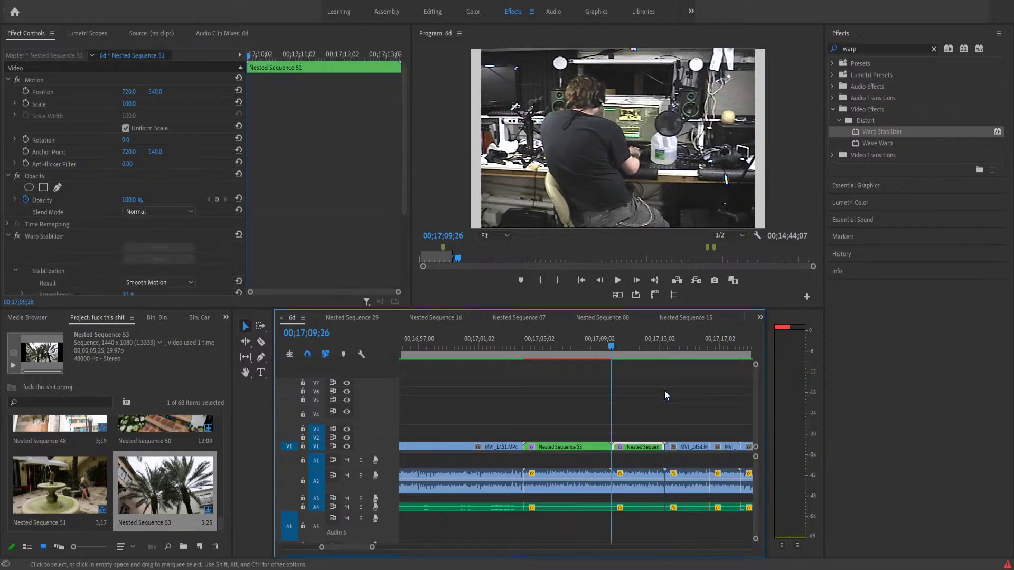
key(space)
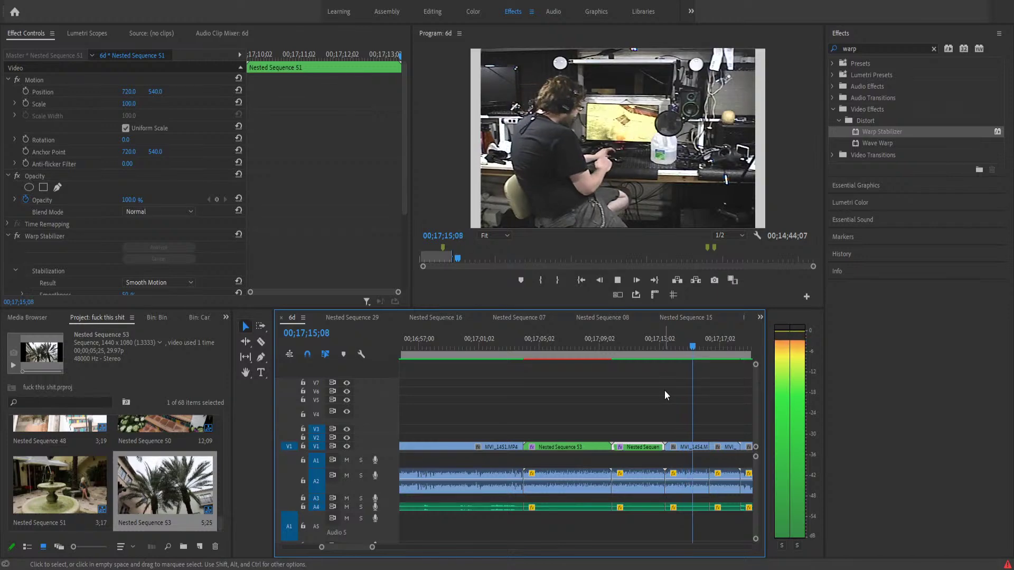
key(space)
key(space)
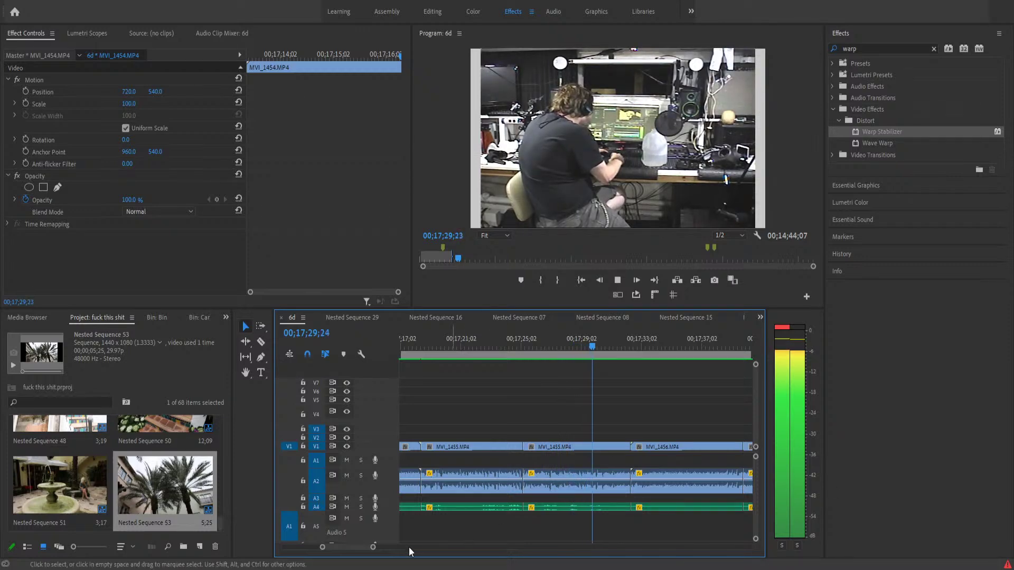
- Stop playback at 00;17;34;15 and select the continuous run of A2 audio clips from about 00;16;48;00 to 00;22;00;00
drag(375, 548, 477, 548)
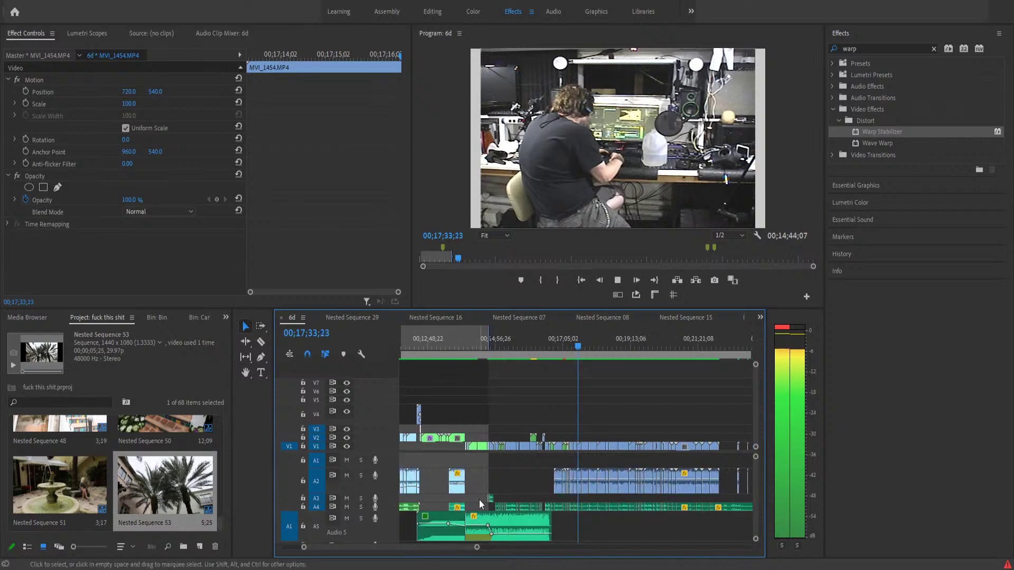
key(space)
drag(564, 473, 703, 493)
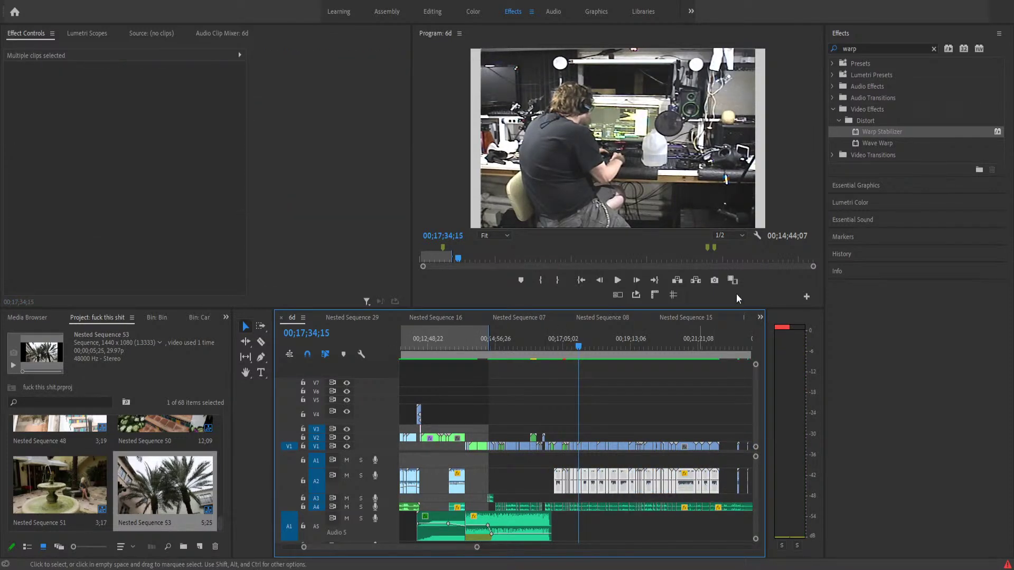
- Nest the selected audio clips on track A2 into one sequence and play back the nested audio
key(g)
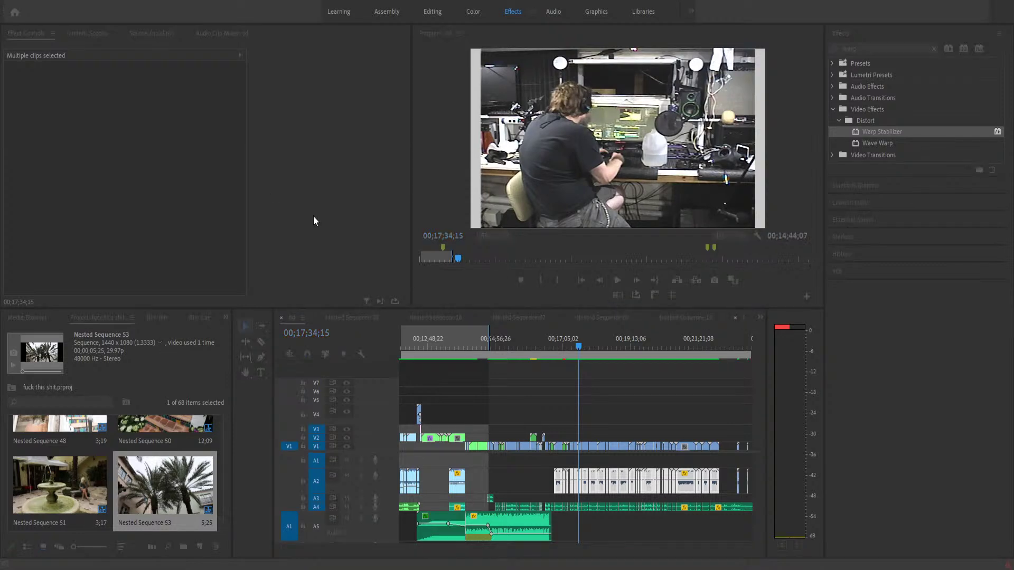
key(Return)
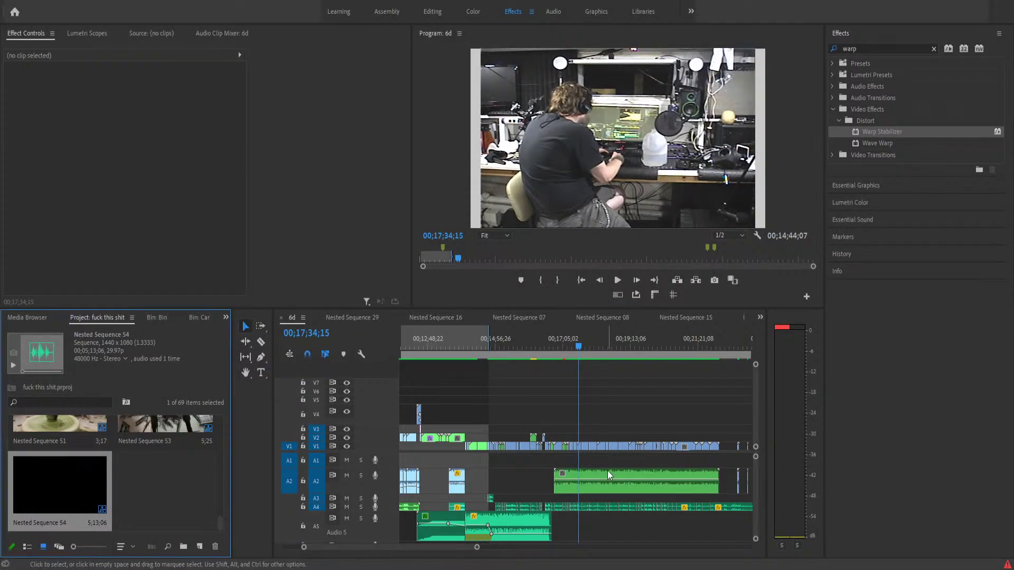
click(607, 482)
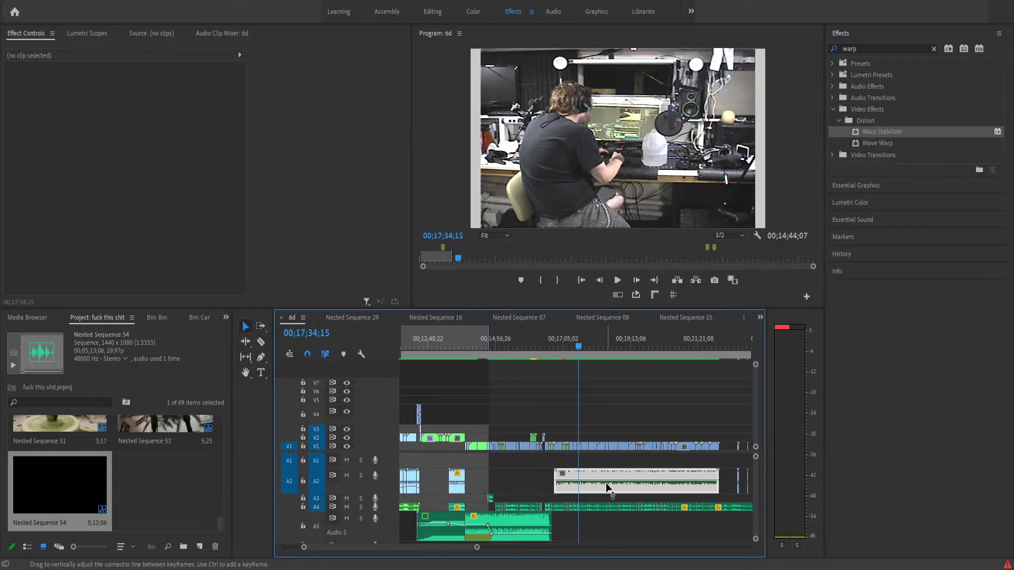
click(609, 488)
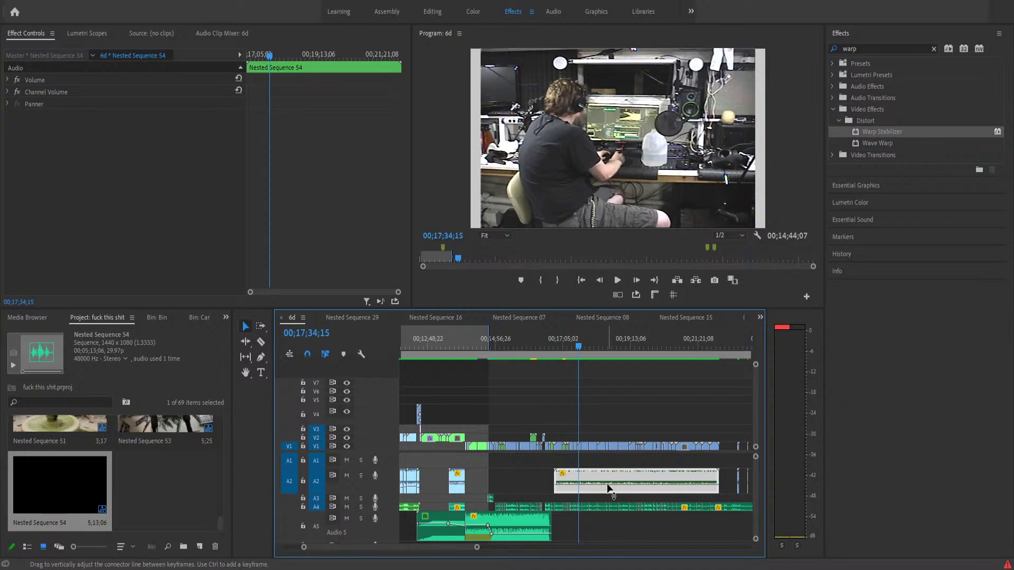
key(space)
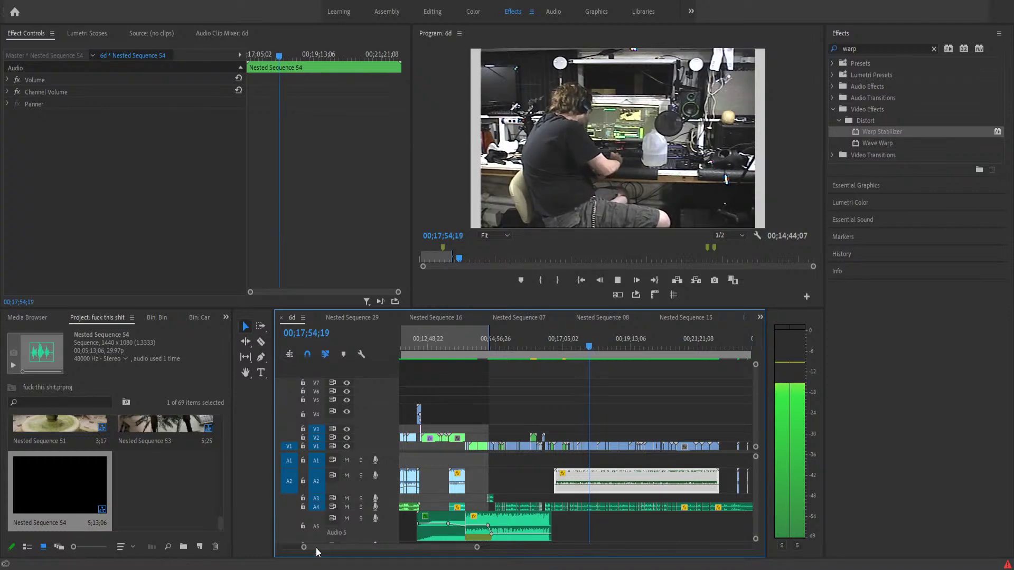
click(618, 280)
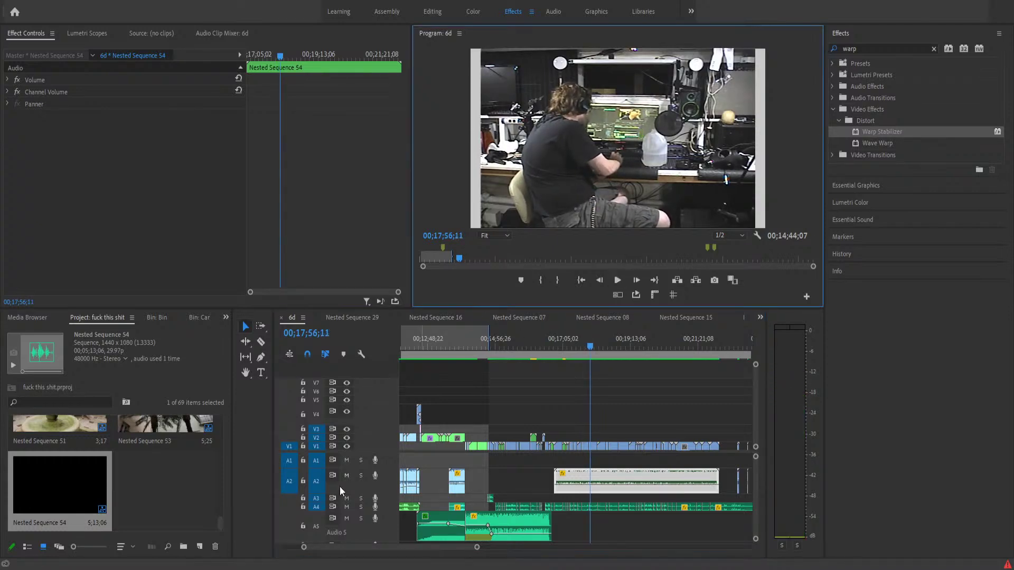
drag(304, 548, 333, 551)
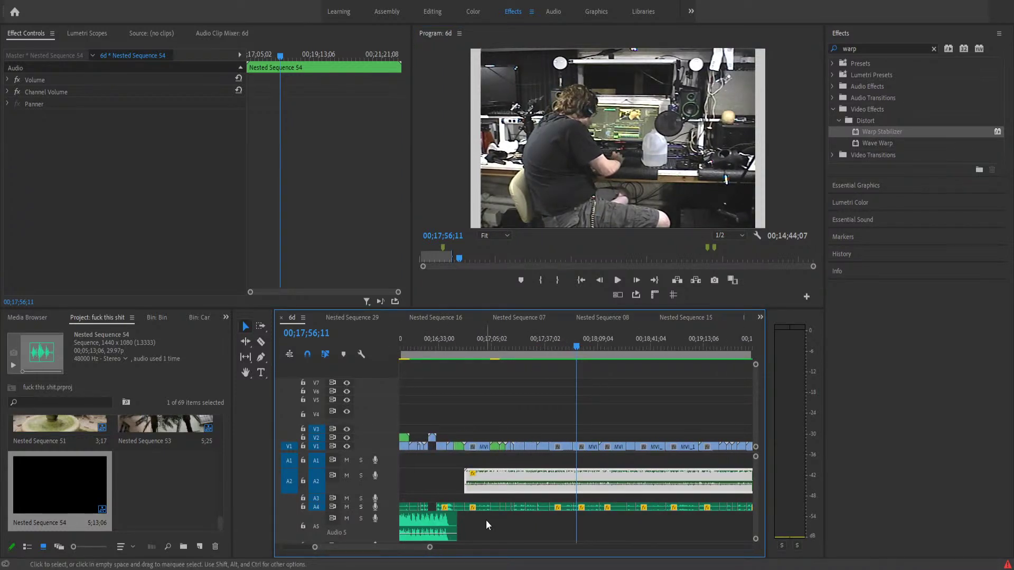
click(474, 507)
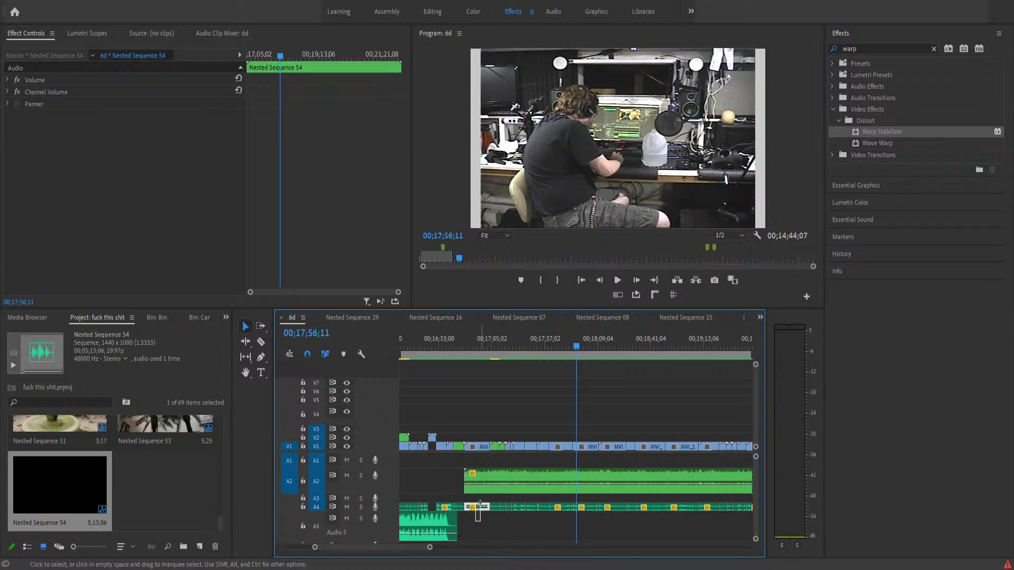
shift+click(480, 478)
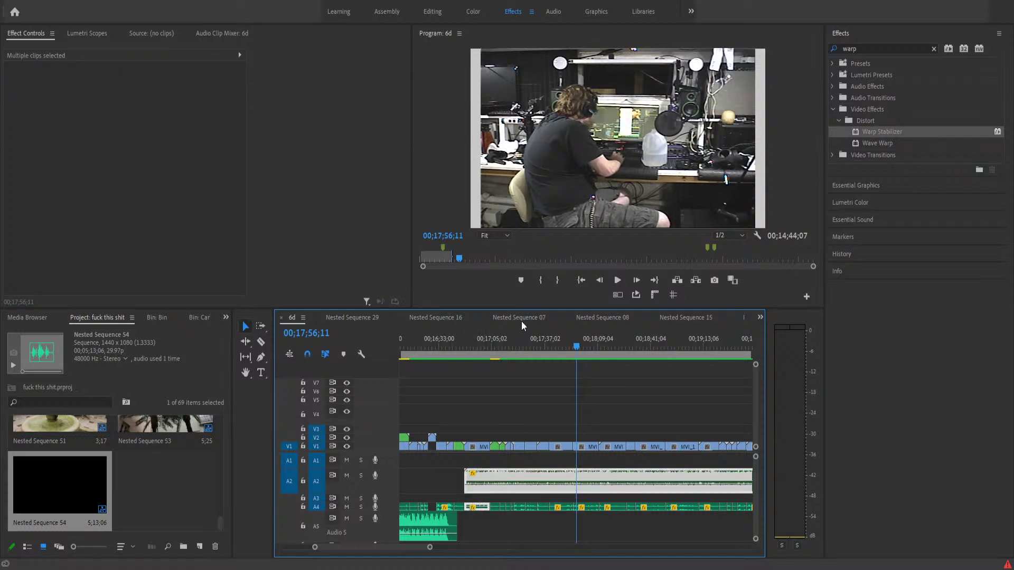
click(529, 283)
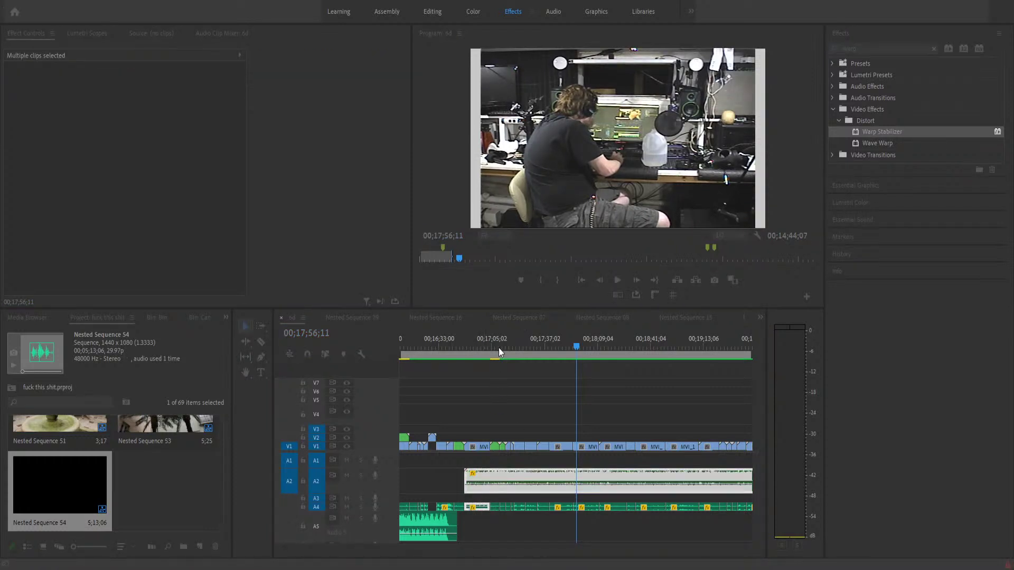
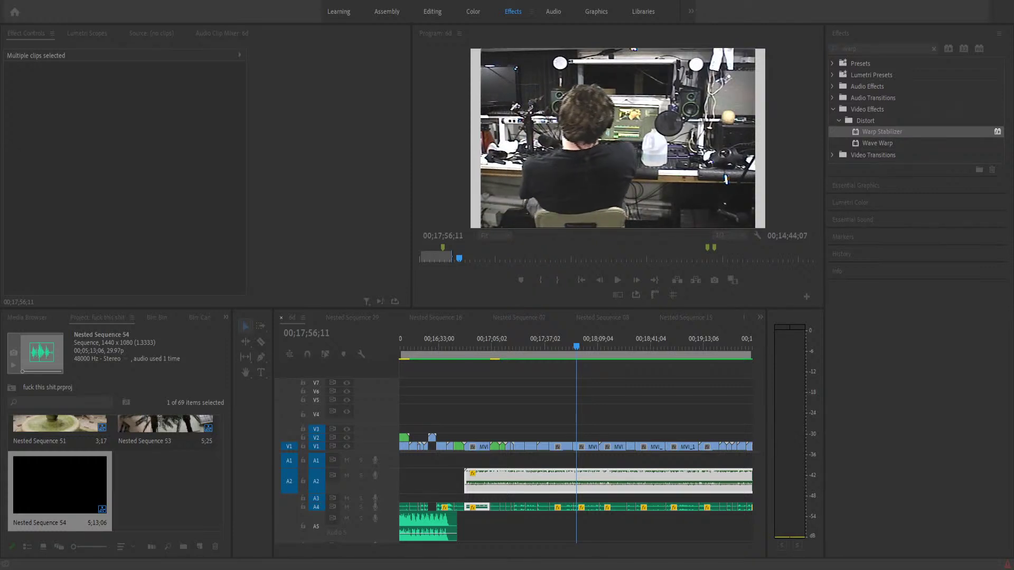
click(242, 321)
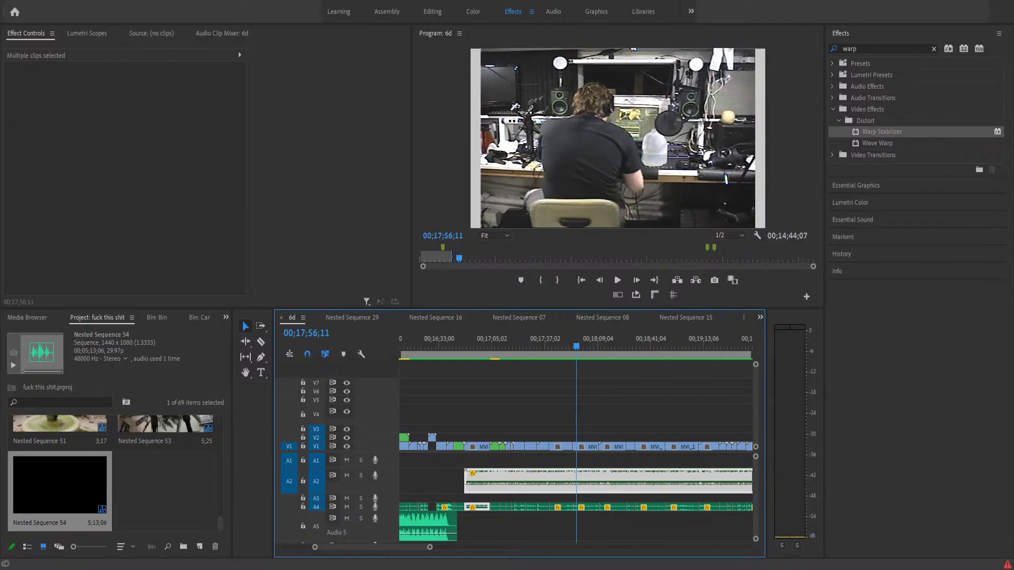
- Play short passages around 00;16;55 to check how the nested A2 audio sounds together with the A4 audio
click(477, 350)
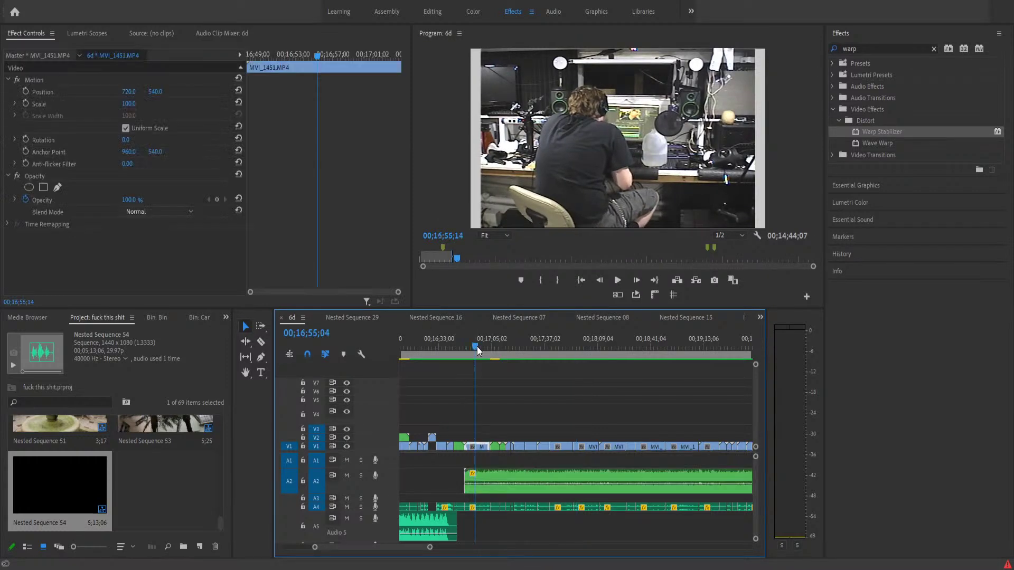
key(space)
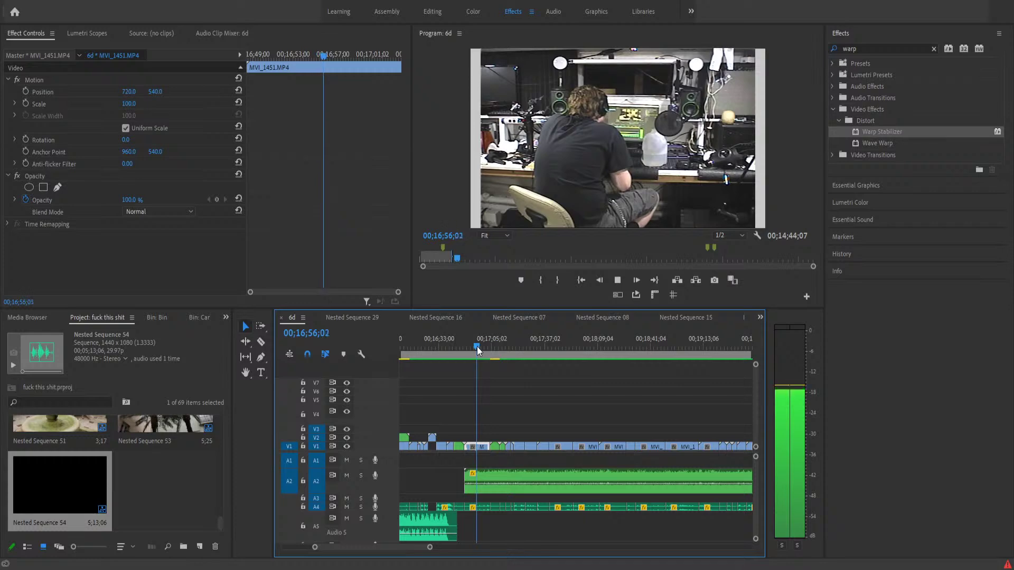
key(space)
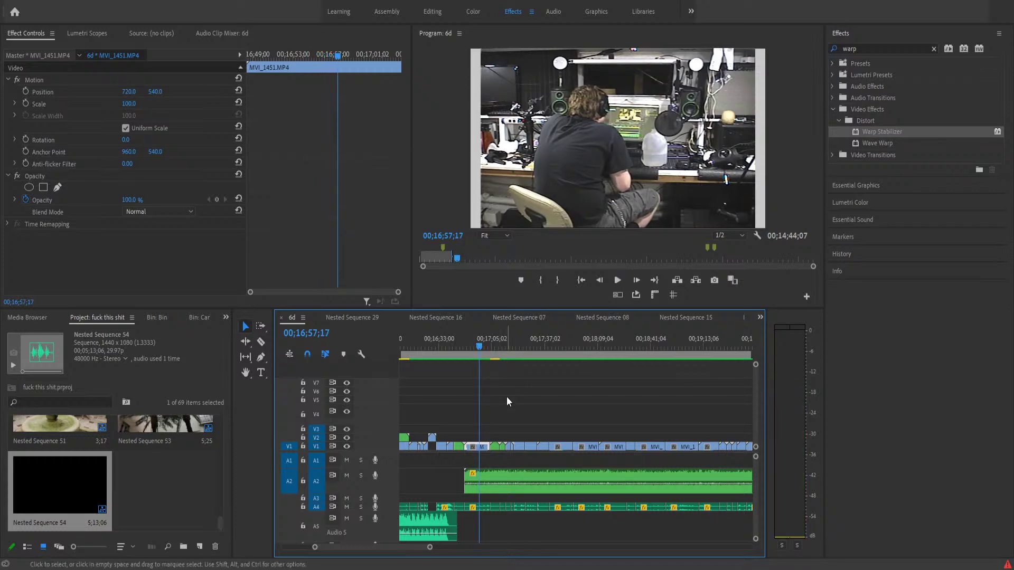
click(469, 347)
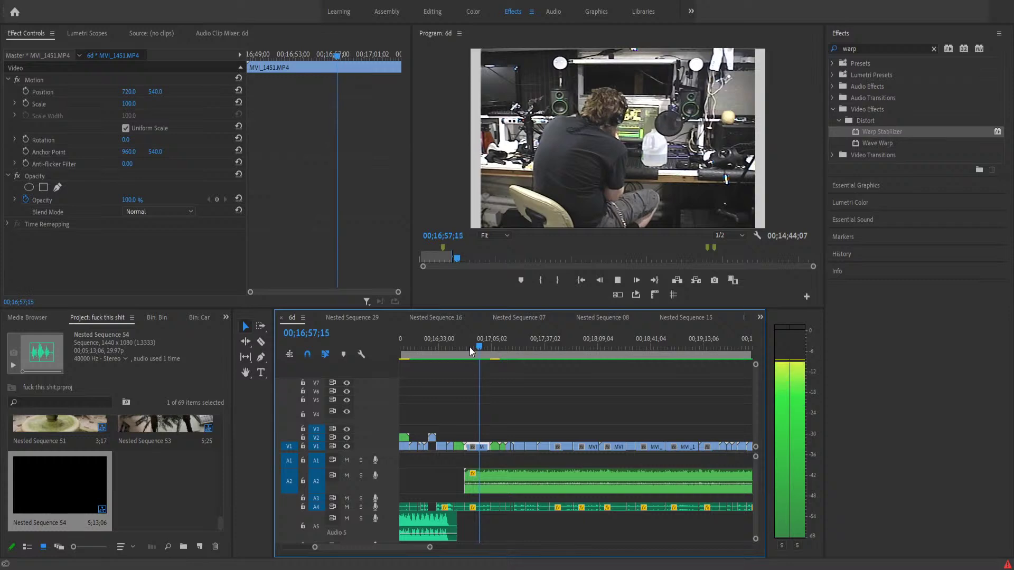
key(space)
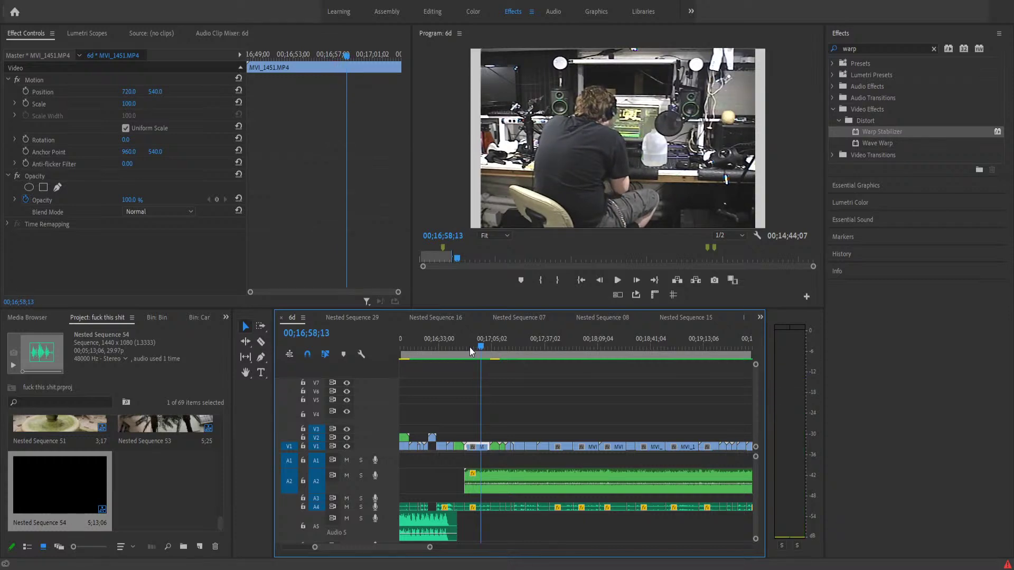
- Undo the nesting of the A2 audio and select the first A2 clip together with the A4 clip below it
key(ctrl+z)
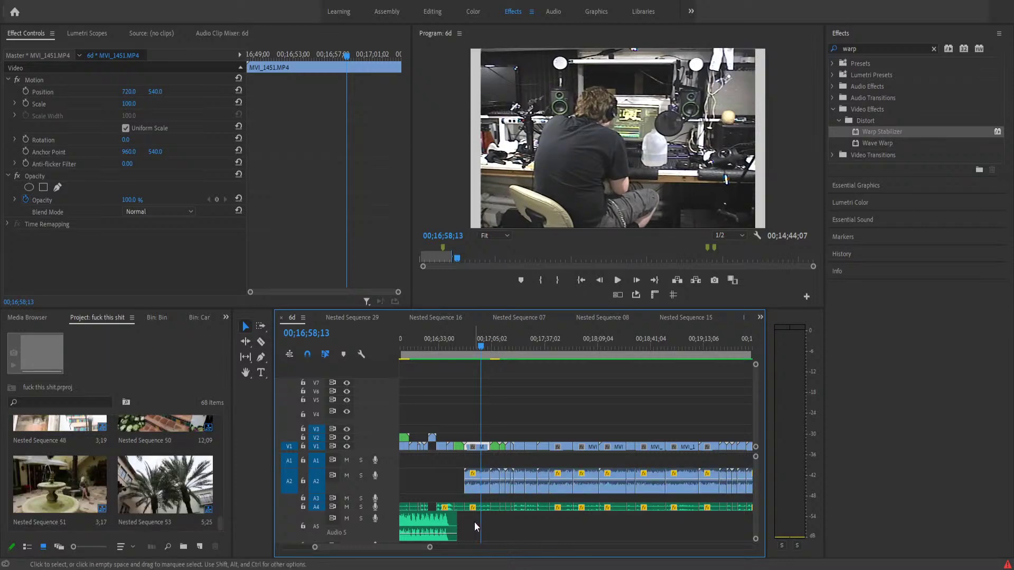
drag(475, 526, 471, 492)
right_click(471, 489)
click(525, 300)
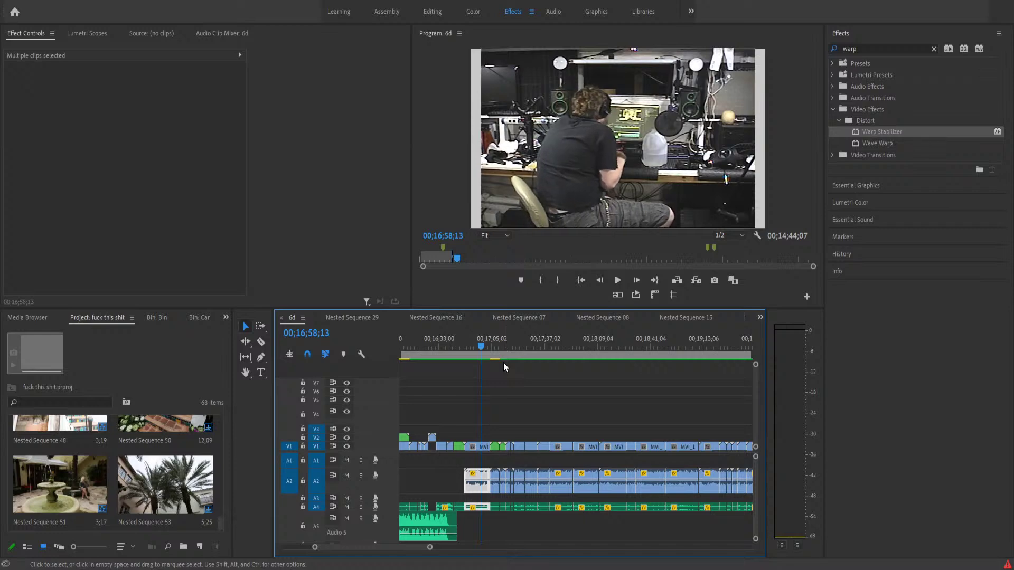
- Play the sequence from 00;16;51;00 and mute track A2 during playback to hear the remaining audio
drag(480, 341, 470, 349)
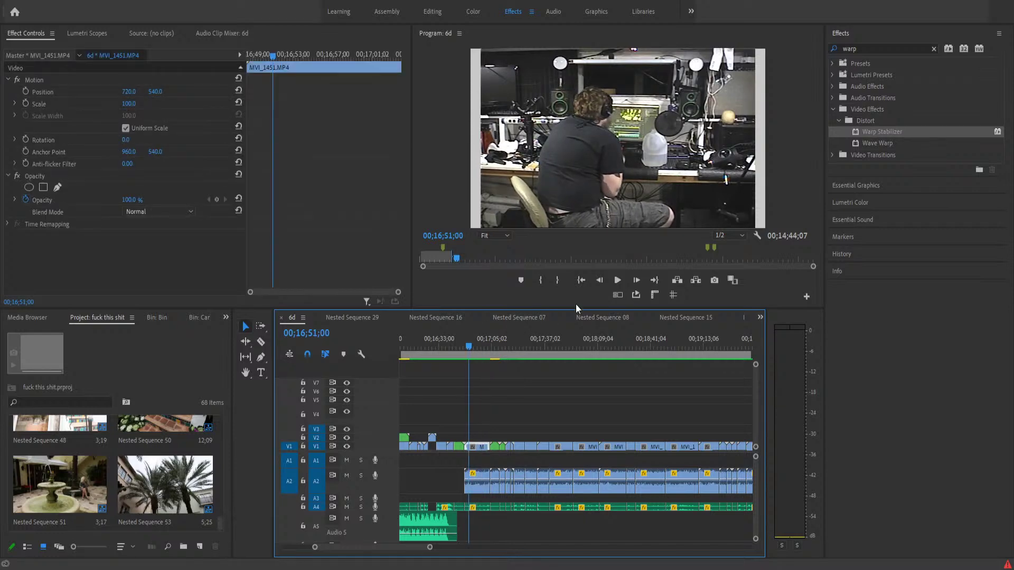
click(617, 279)
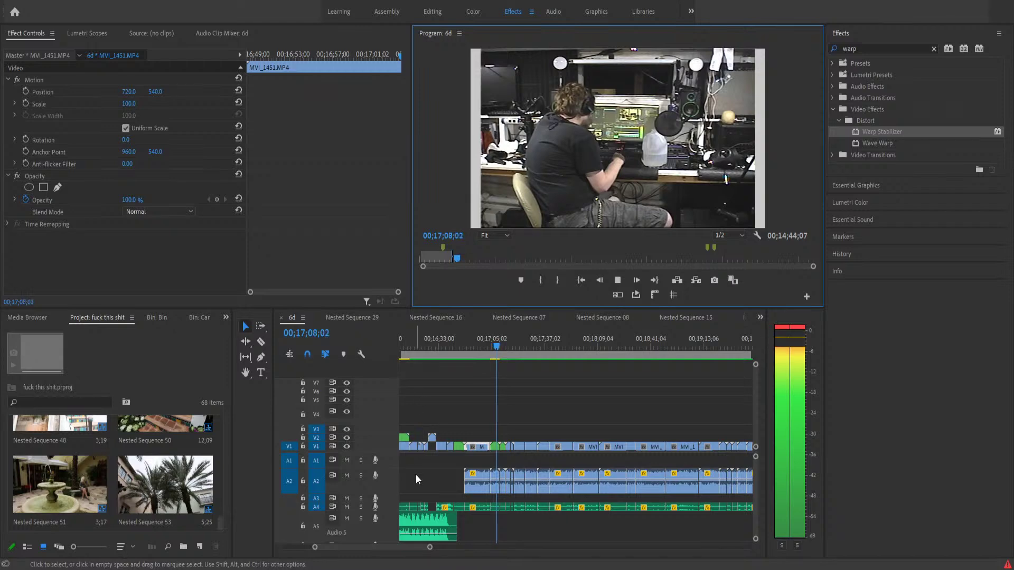
click(346, 475)
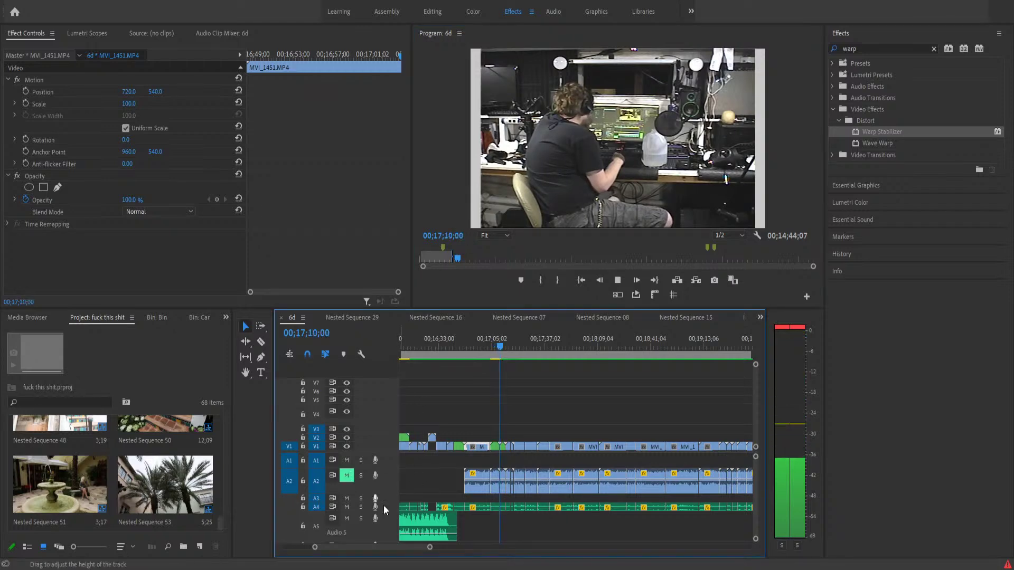
drag(430, 550, 446, 552)
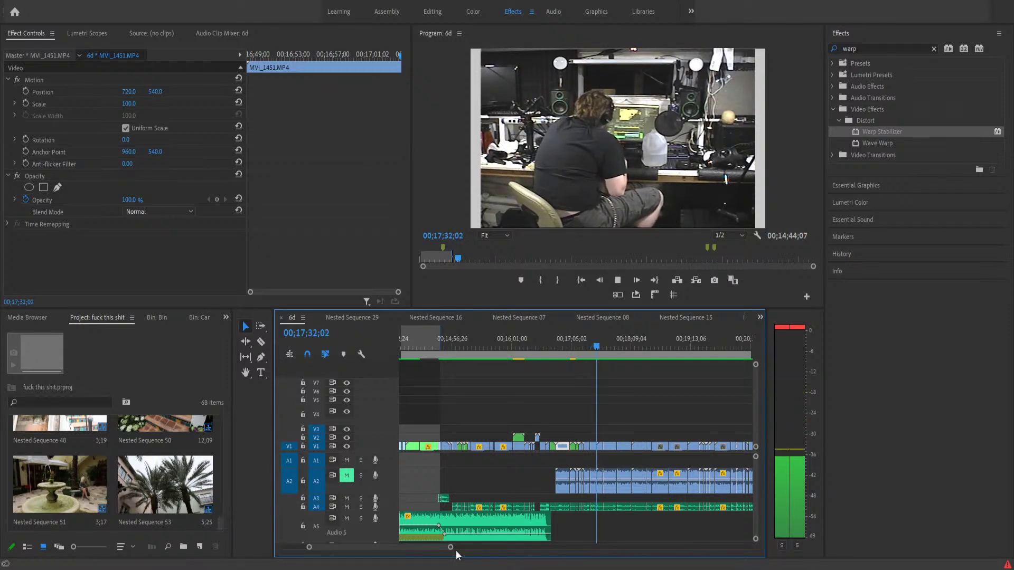
drag(452, 549, 433, 563)
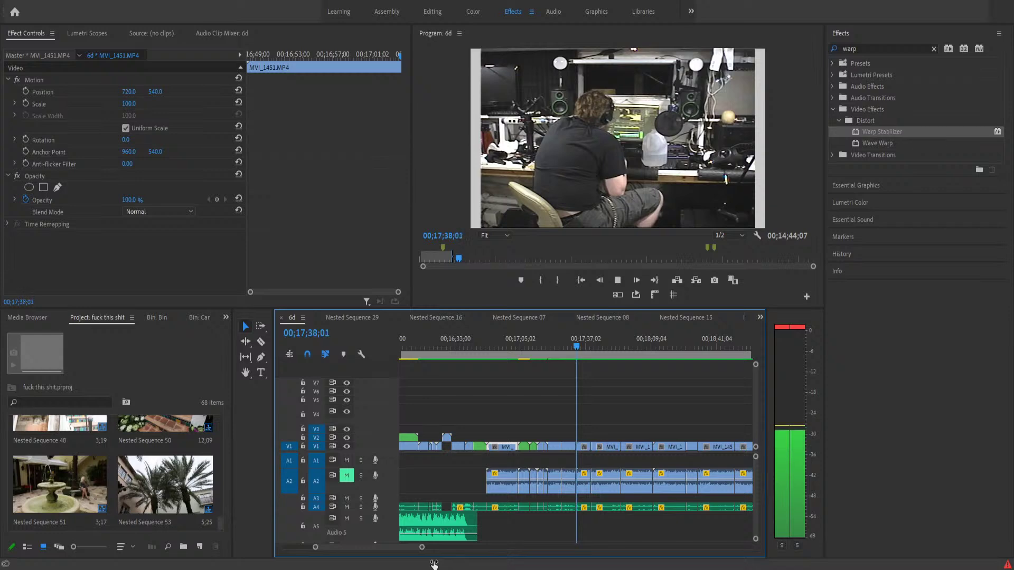
drag(433, 563, 443, 563)
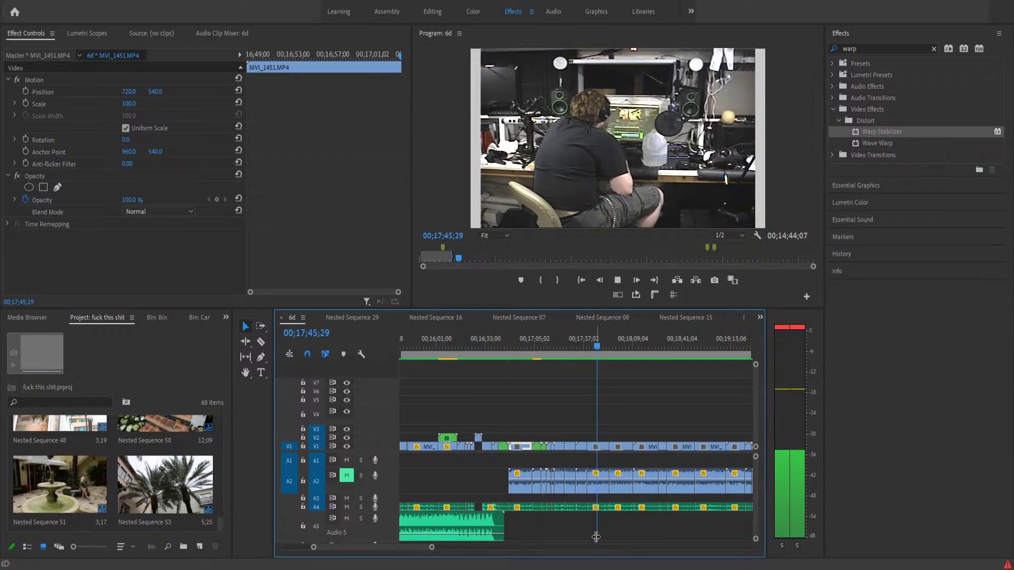
drag(430, 548, 441, 549)
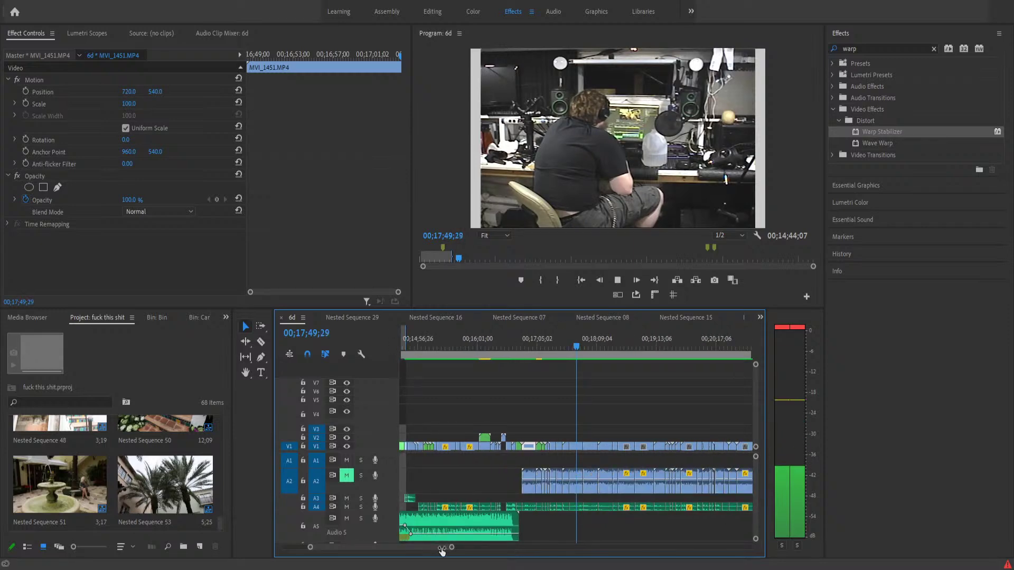
drag(442, 550, 467, 550)
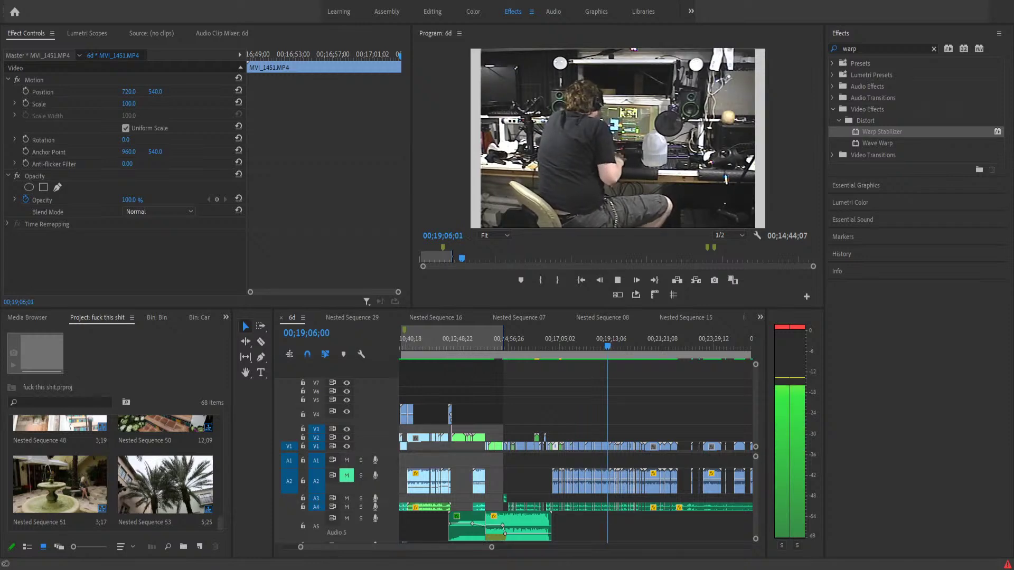
- Switch to the YouTube Audio Library in the browser, preview the free track Regrets and download it
key(alt+Tab)
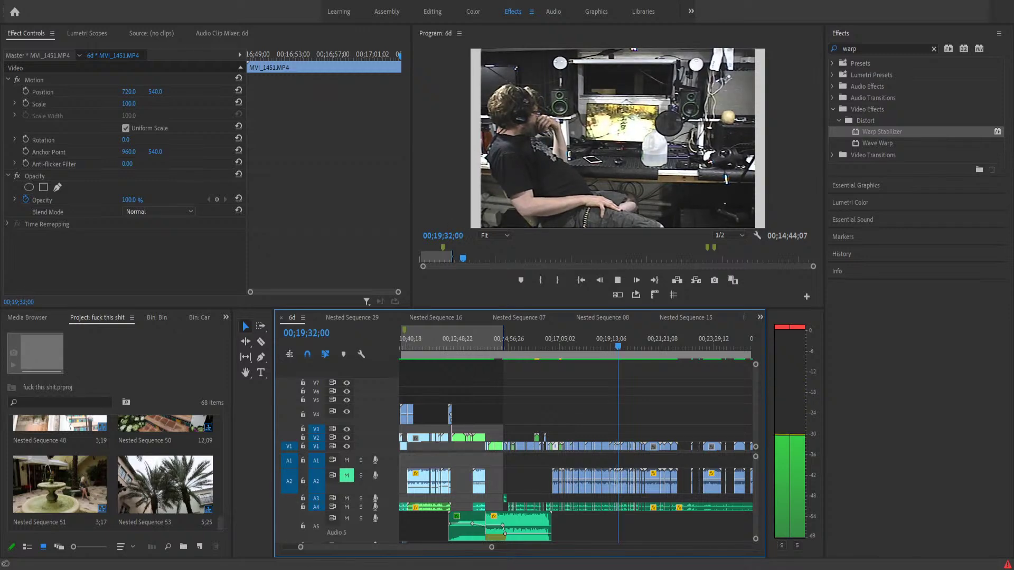
key(space)
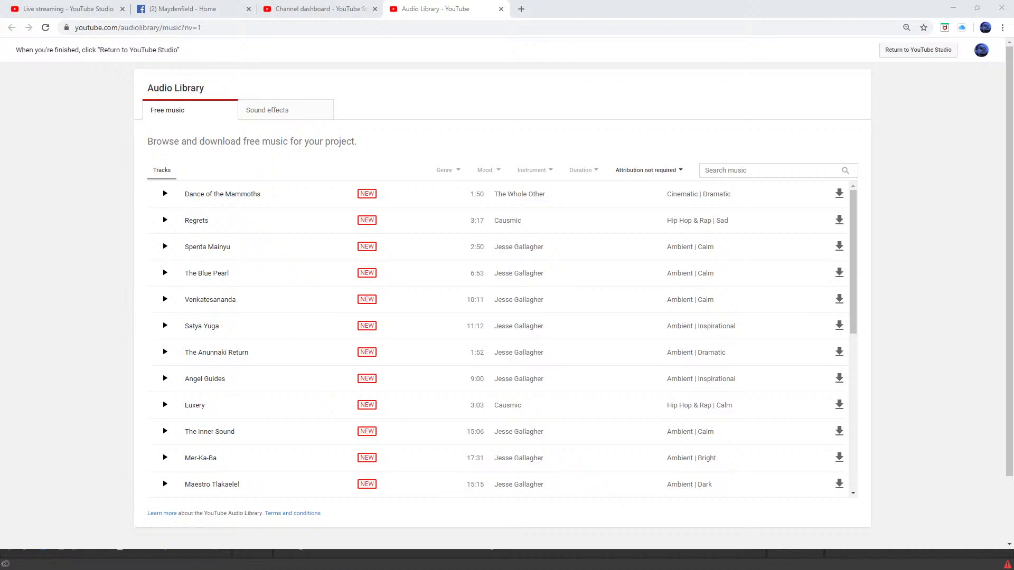
click(164, 222)
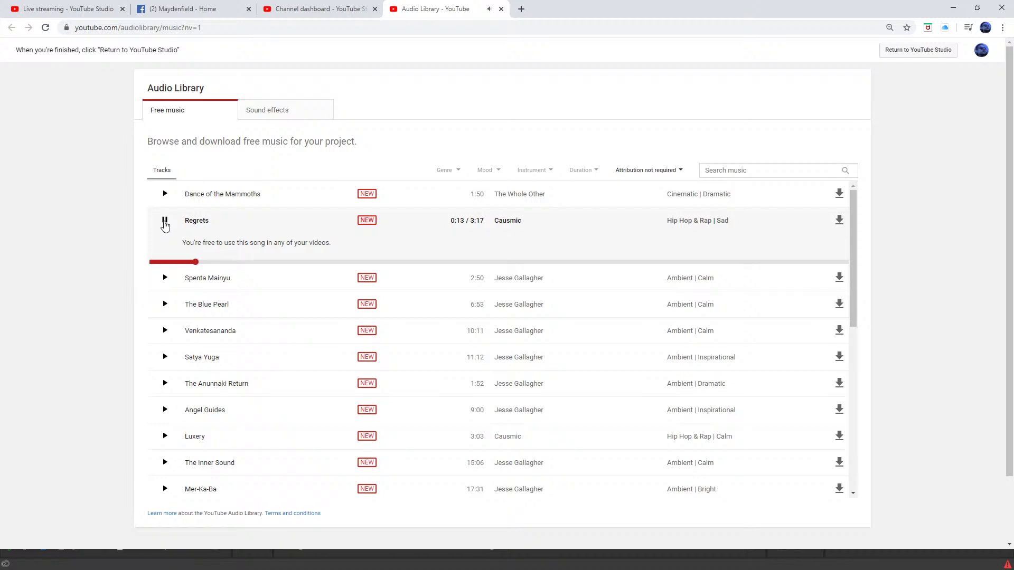
click(164, 221)
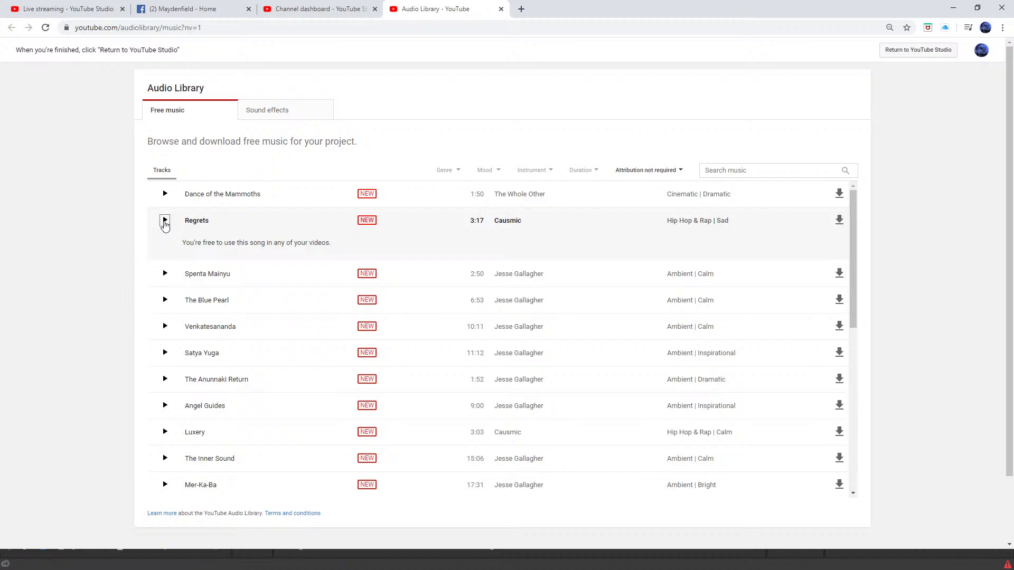
click(165, 222)
click(165, 222)
click(165, 222)
click(164, 222)
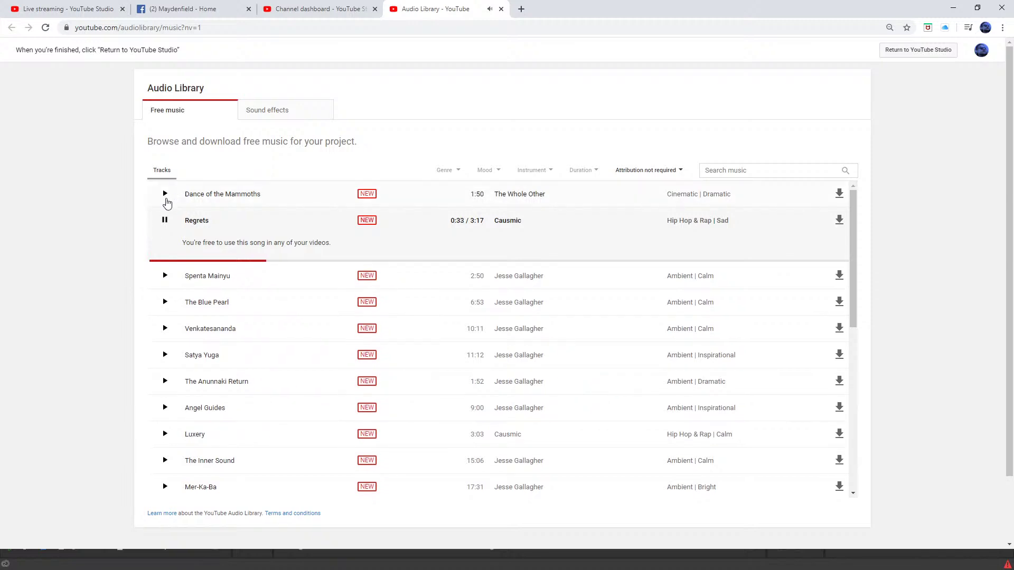
click(840, 221)
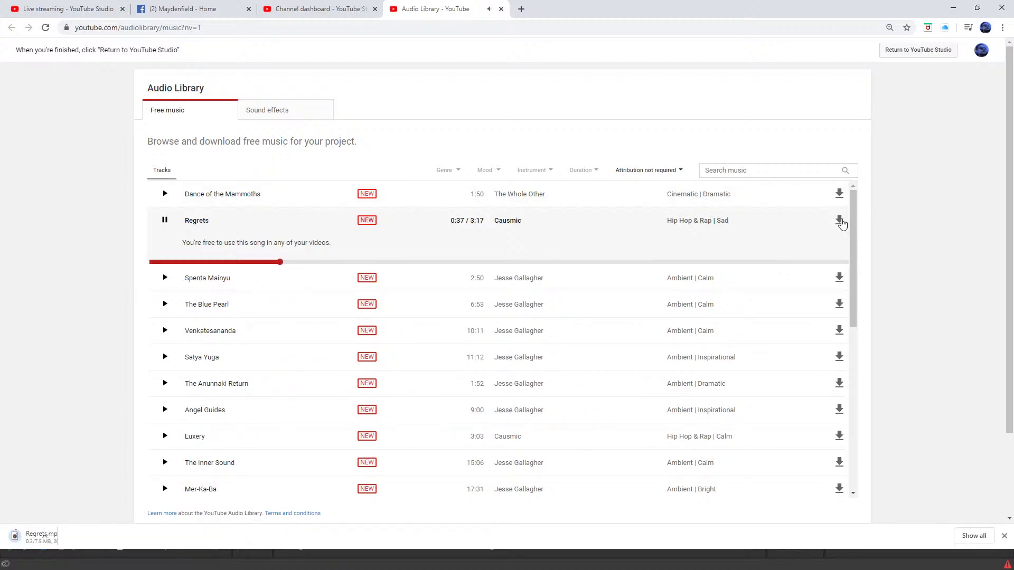
- Preview the track Spenta Mainyu, skipping ahead to about 1:00
click(166, 282)
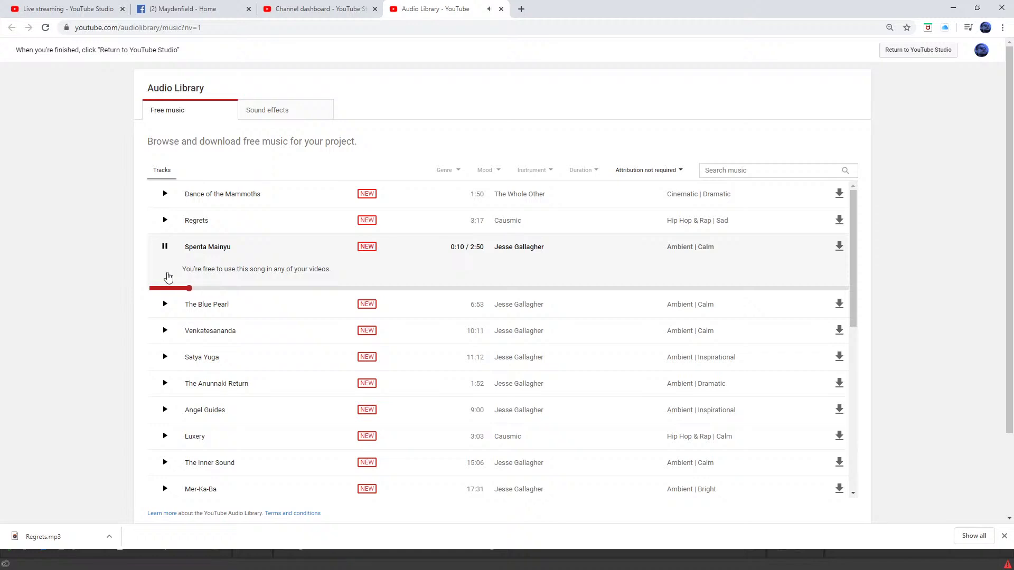
drag(193, 289, 390, 288)
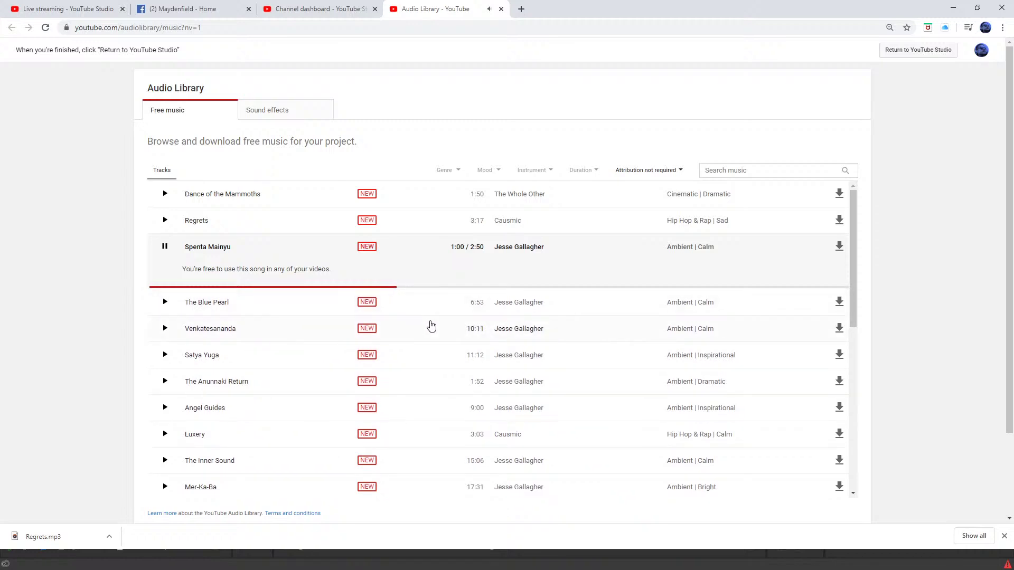
- Preview The Blue Pearl, skipping ahead to about 1:58 and 4:17, and sample the tracks Venkatesananda and Mer-Ka-Ba
click(165, 302)
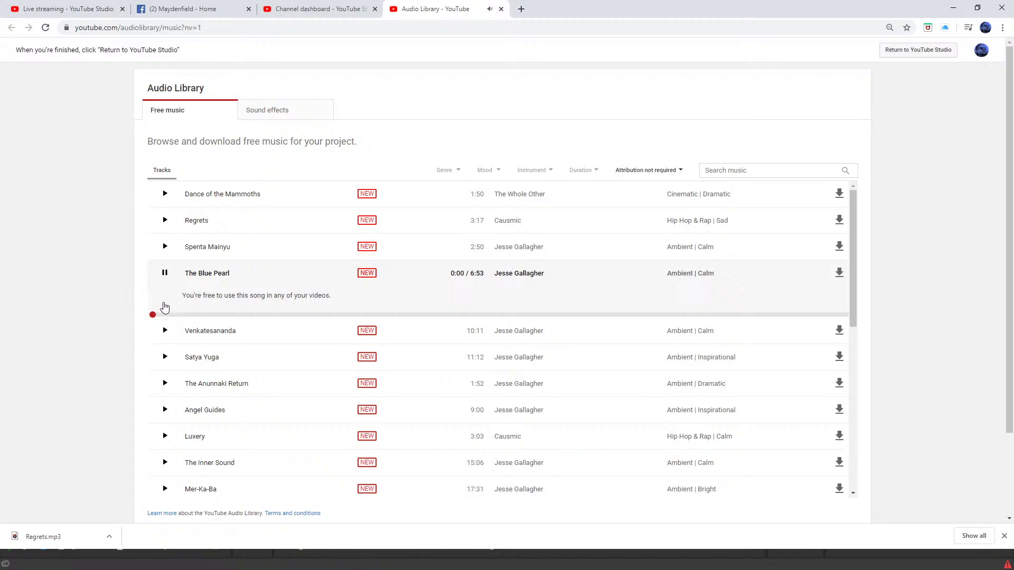
drag(199, 317, 394, 319)
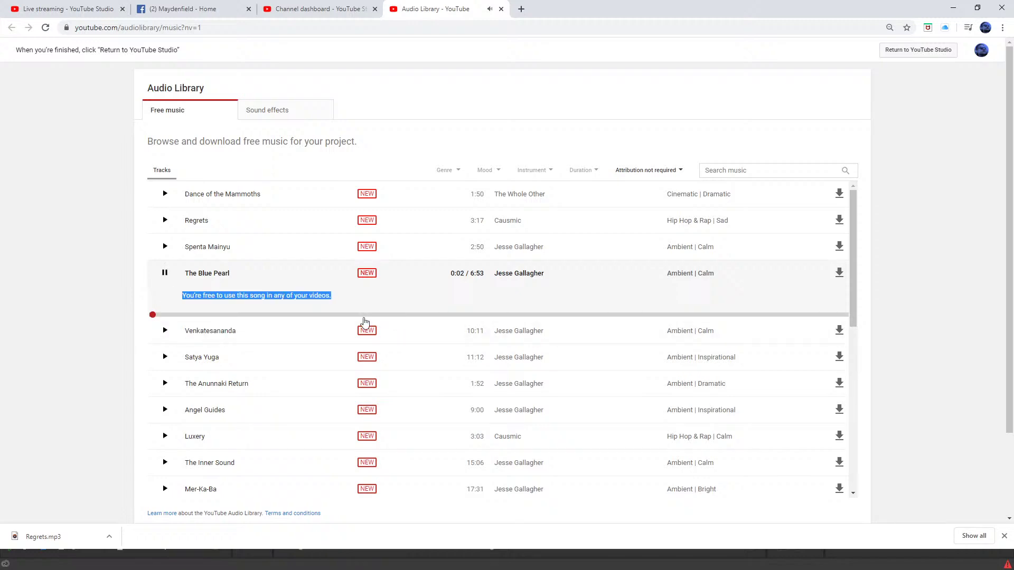
drag(153, 316, 350, 315)
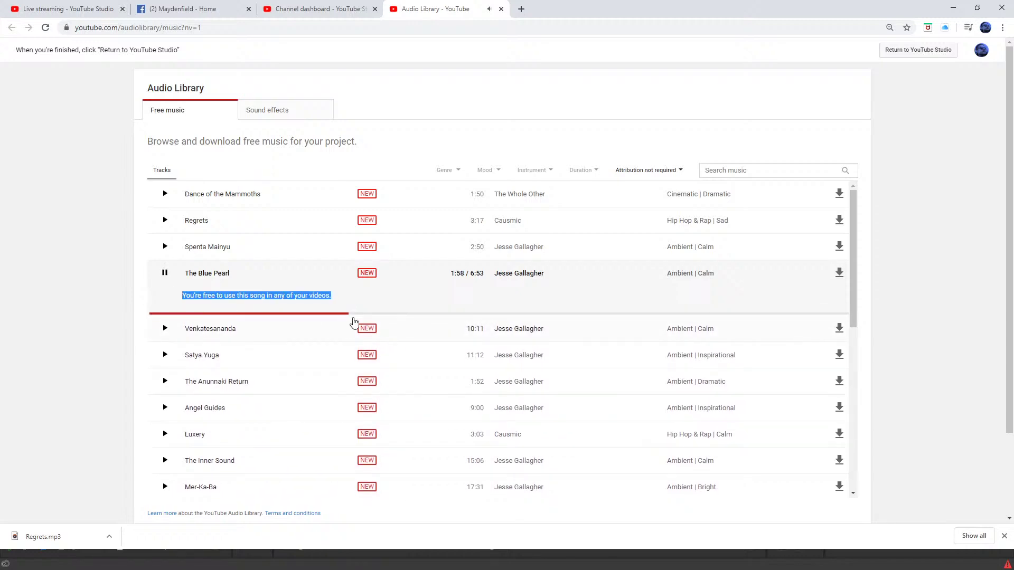
drag(352, 316, 583, 313)
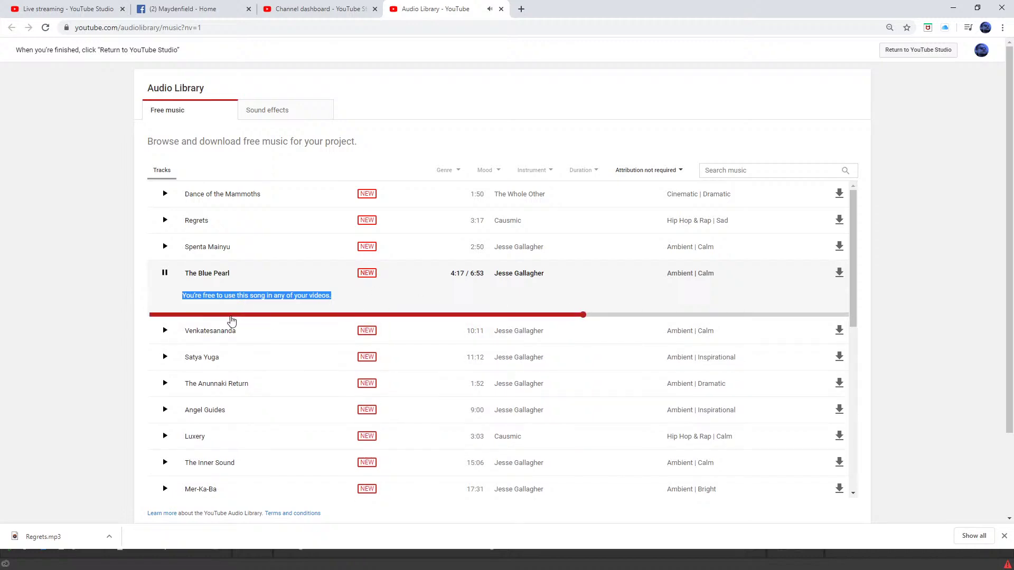
click(163, 332)
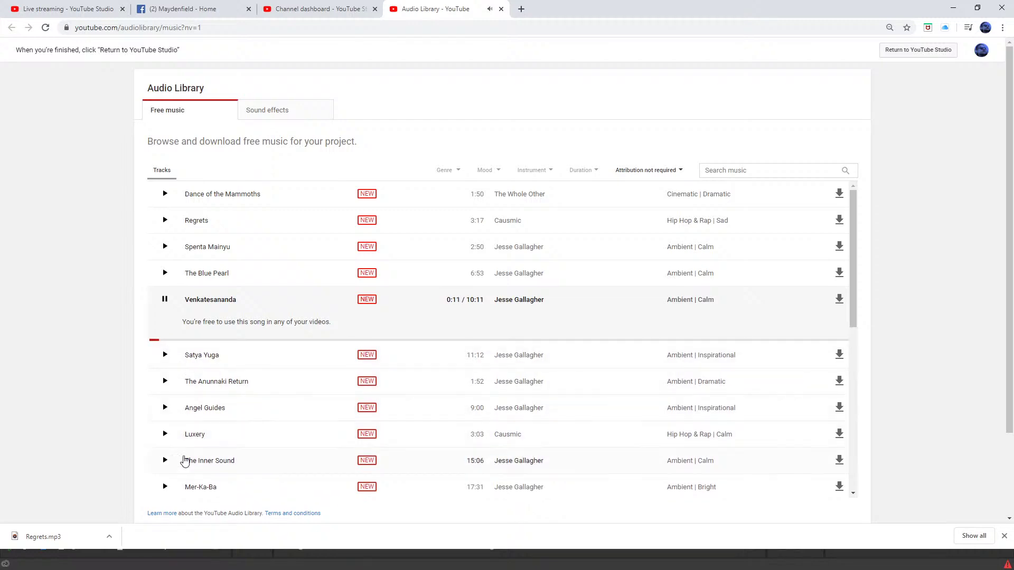
click(166, 487)
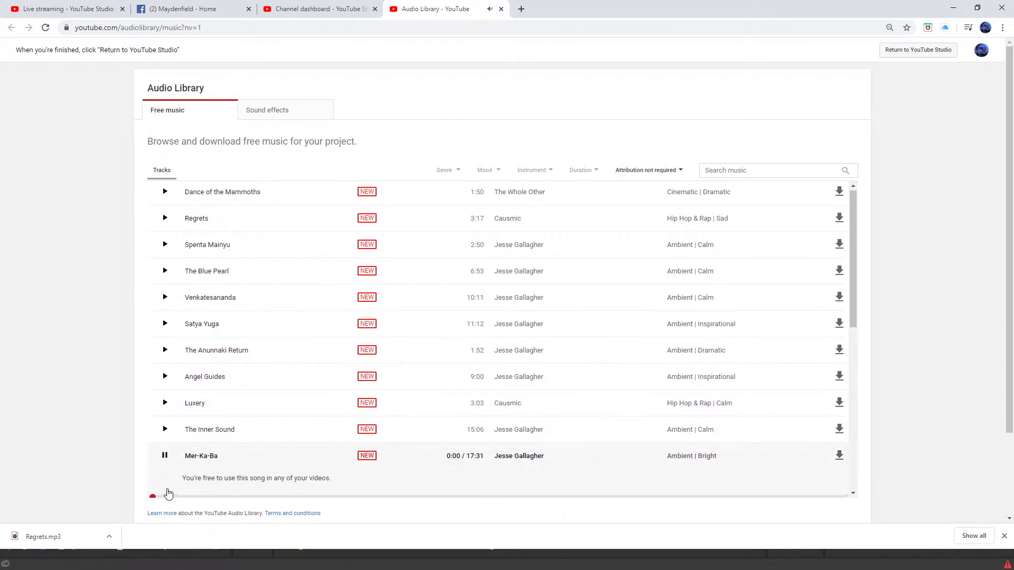
- Preview Angel Guides, skipping ahead to about 2:42 and 4:45, download the track and stop its playback
click(165, 378)
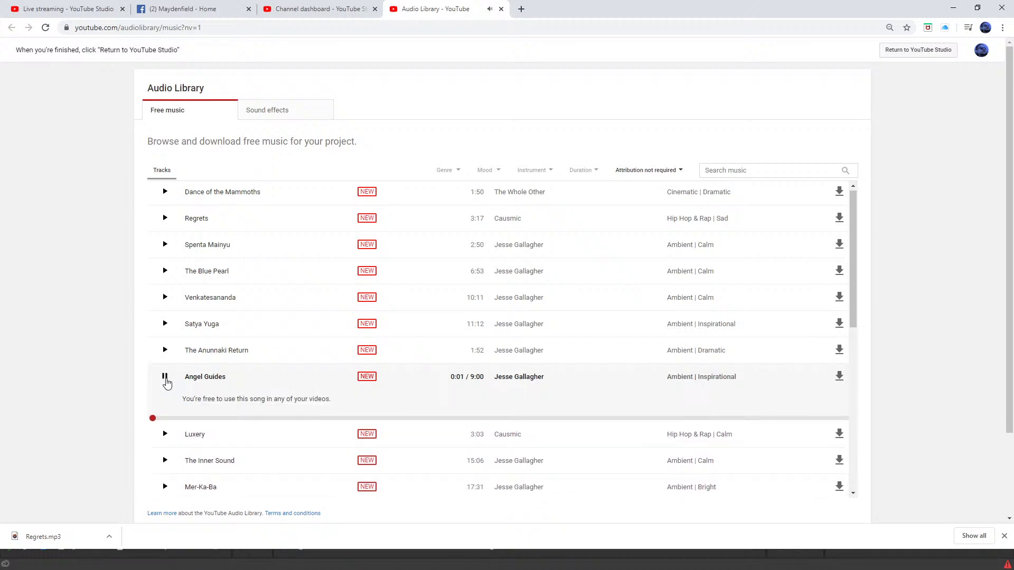
drag(154, 419, 374, 420)
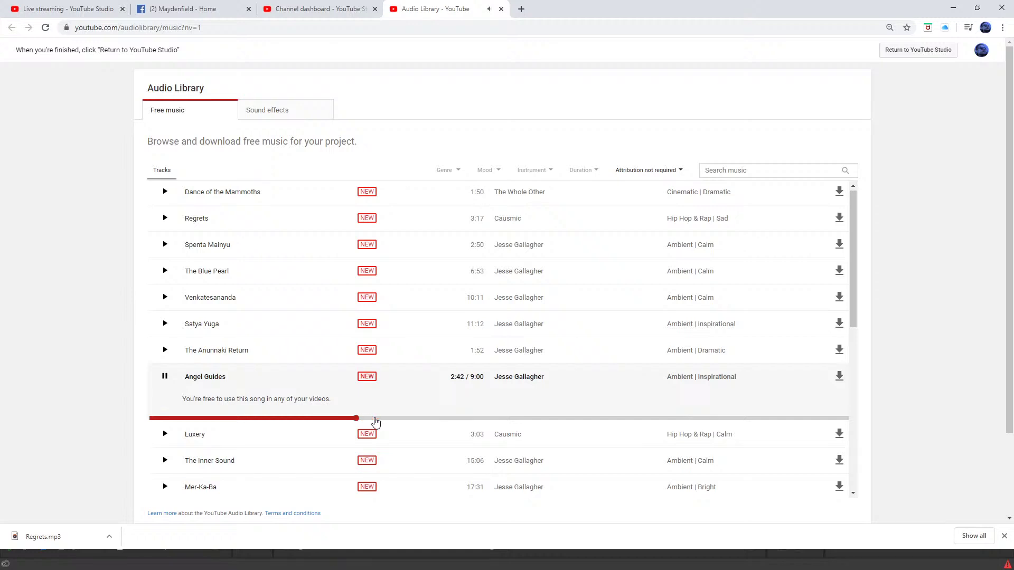
scroll(375, 419, down, 2)
scroll(374, 419, up, 20)
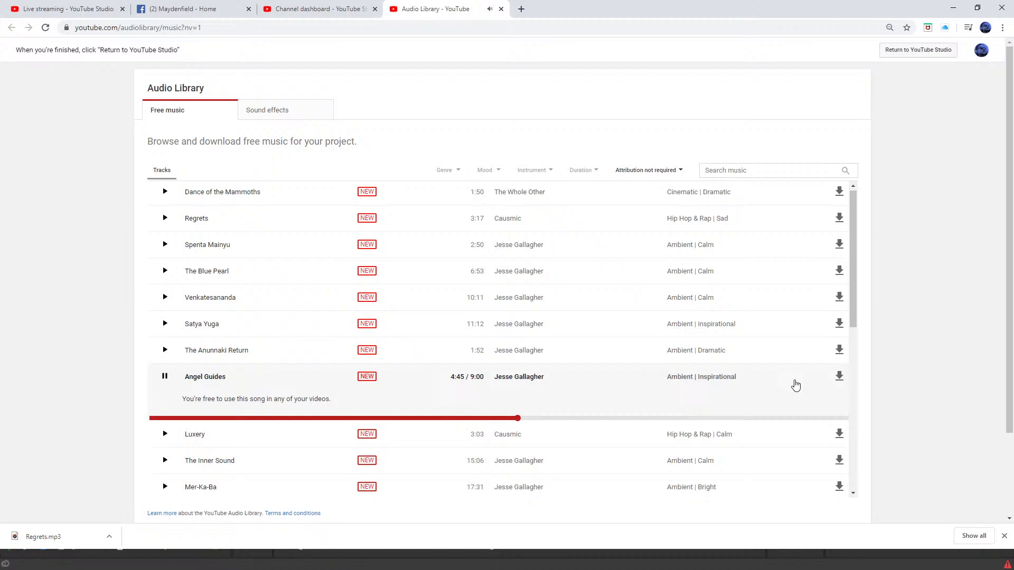
click(840, 380)
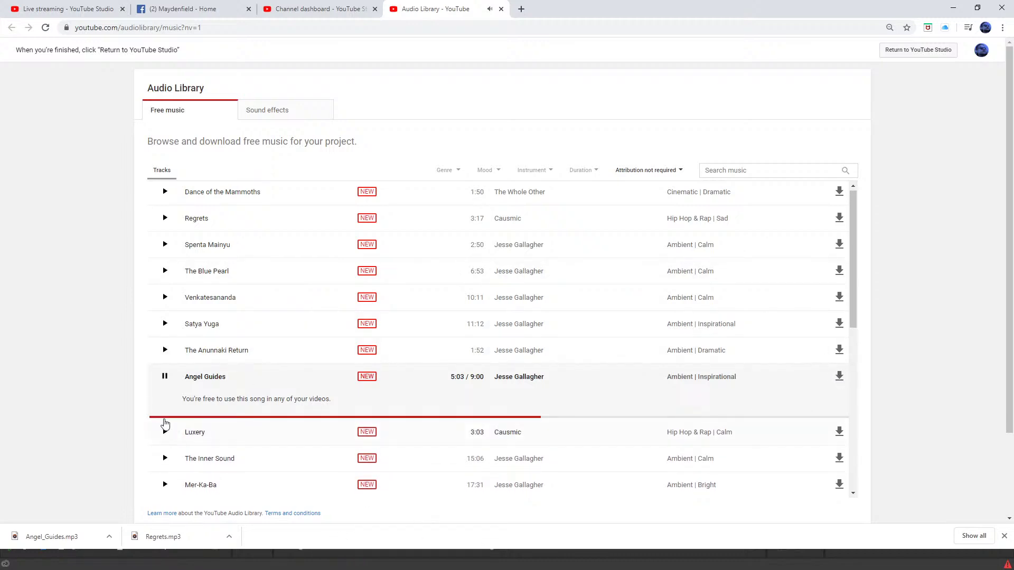
click(163, 377)
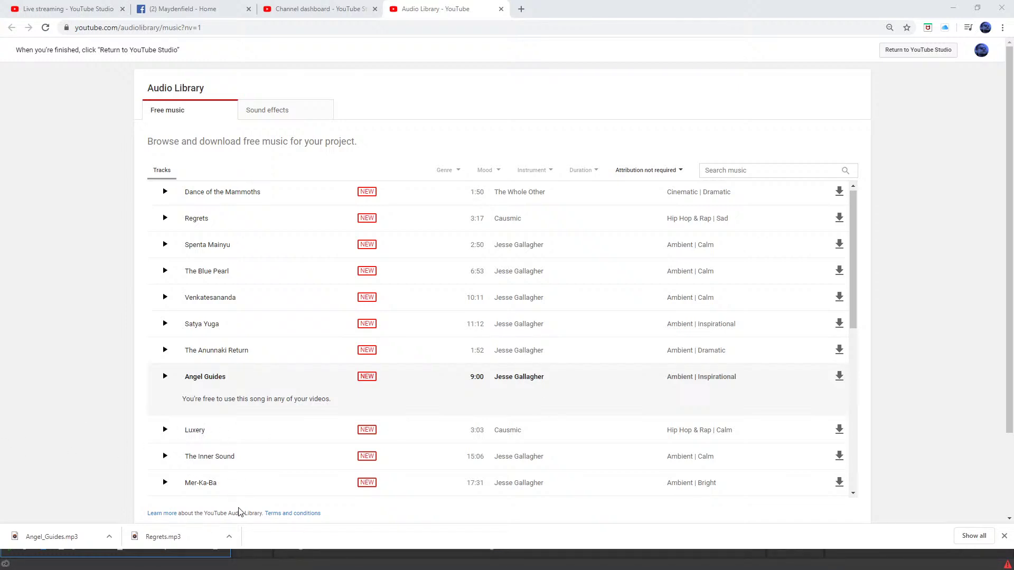
- Switch to Premiere Pro and place Angel_Guides.mp3 from the music bin on track A5, following the existing music clip
drag(90, 484, 550, 519)
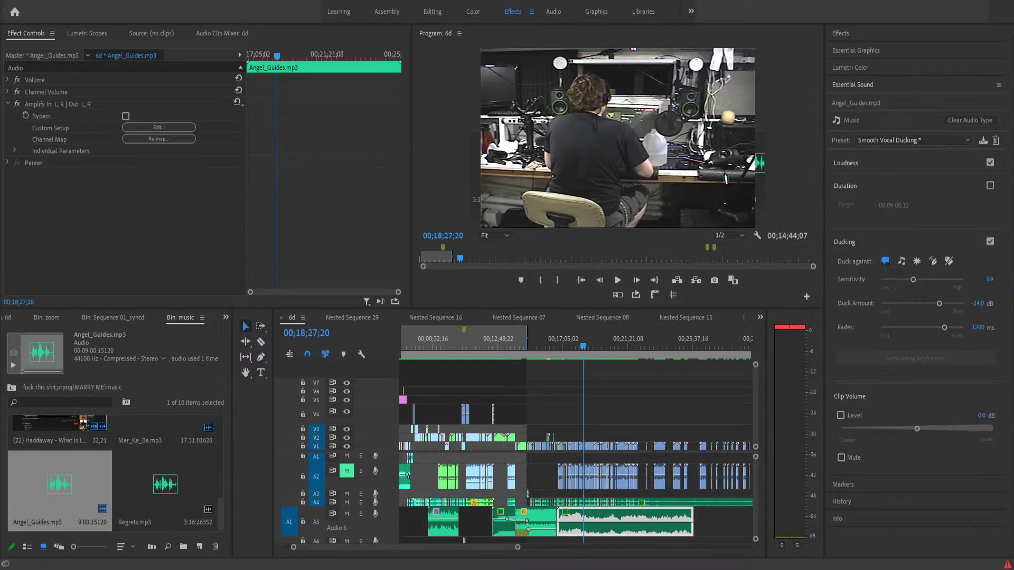
click(447, 511)
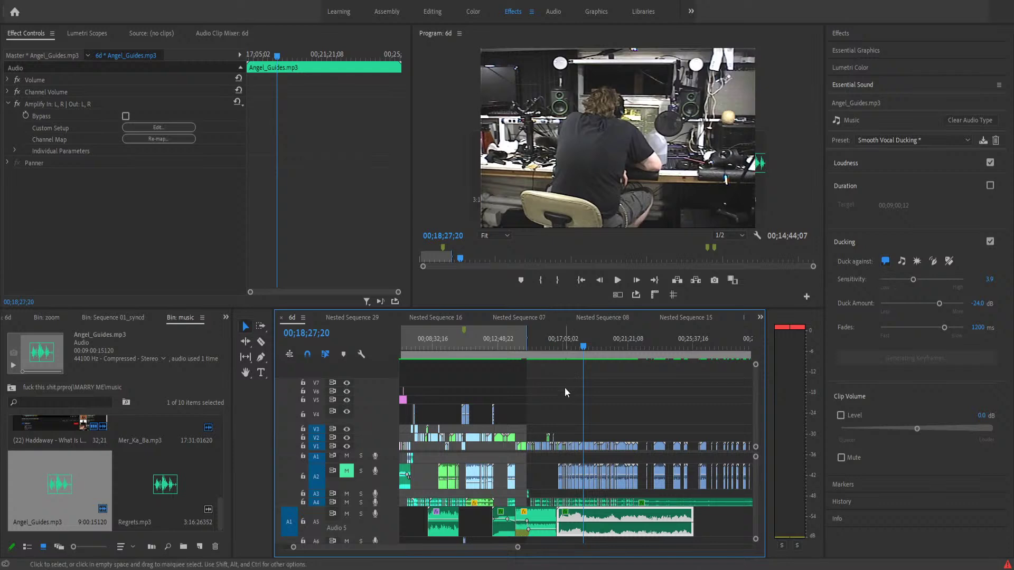
- Play the sequence from 00;16;10;16 to hear the transition into the Angel_Guides music
click(549, 350)
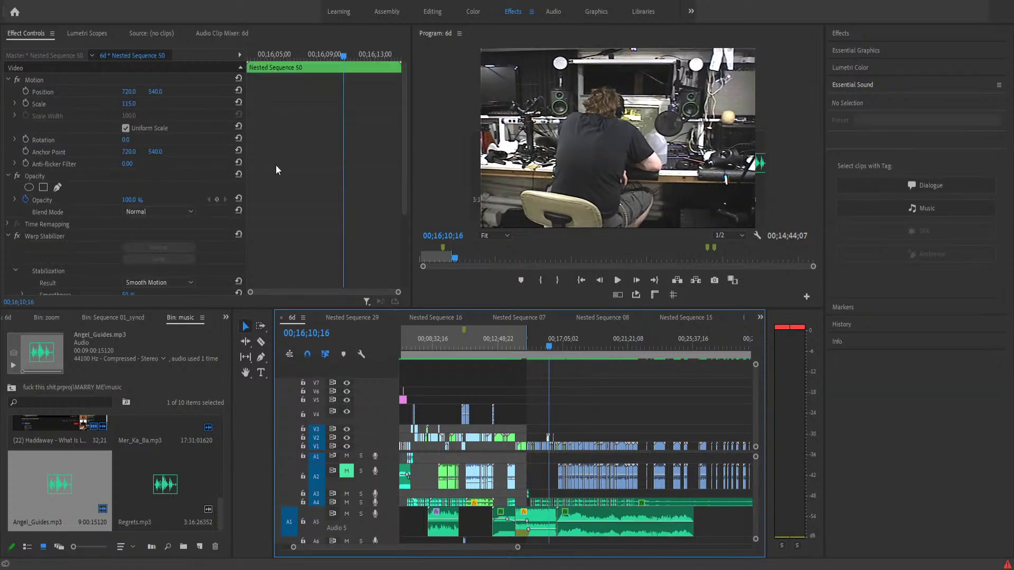
key(equal)
key(equal)
key(equal)
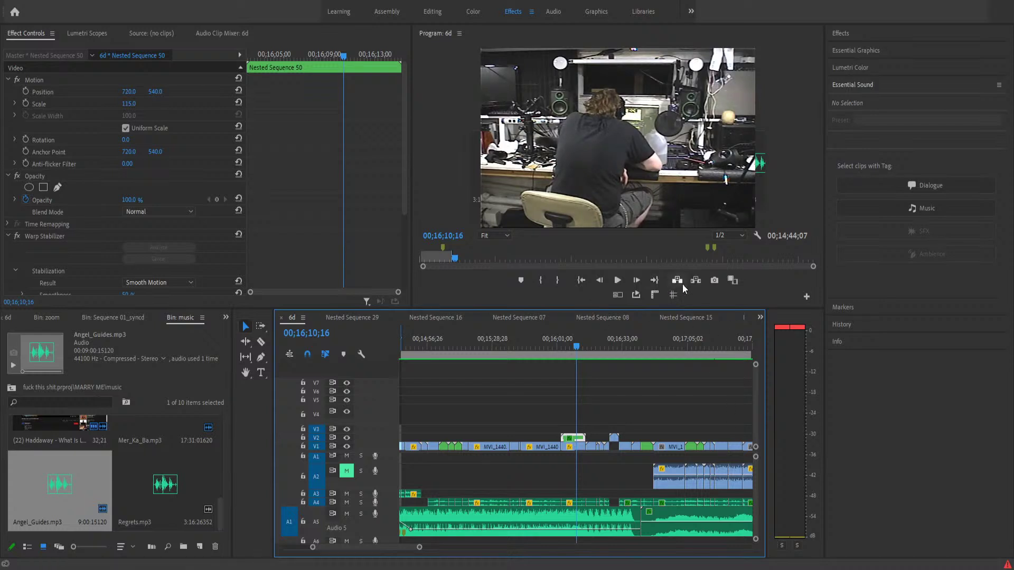
click(618, 281)
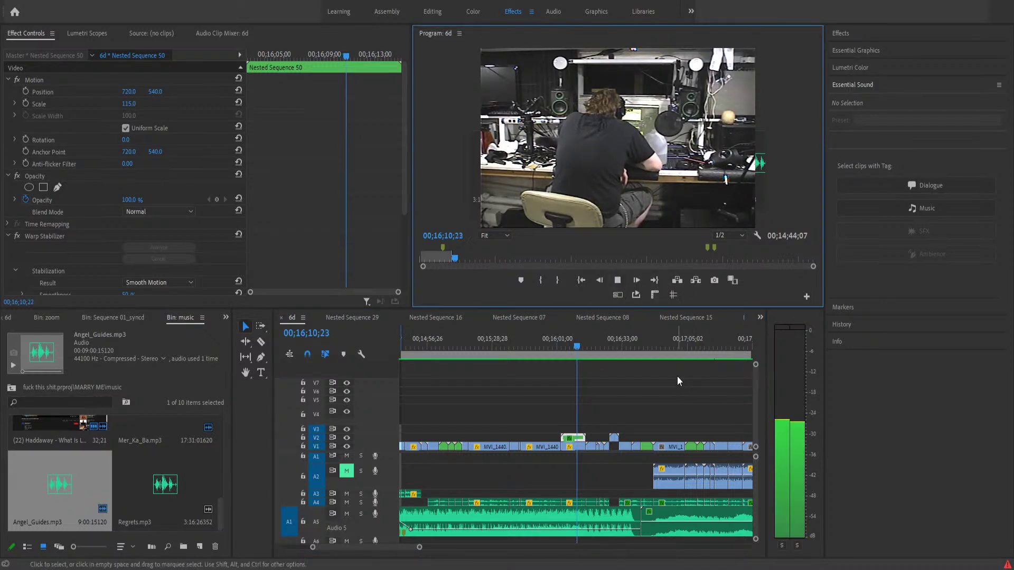
- Clear the audio type of the Angel_Guides.mp3 clip on A5 and tag it as Music again
click(669, 528)
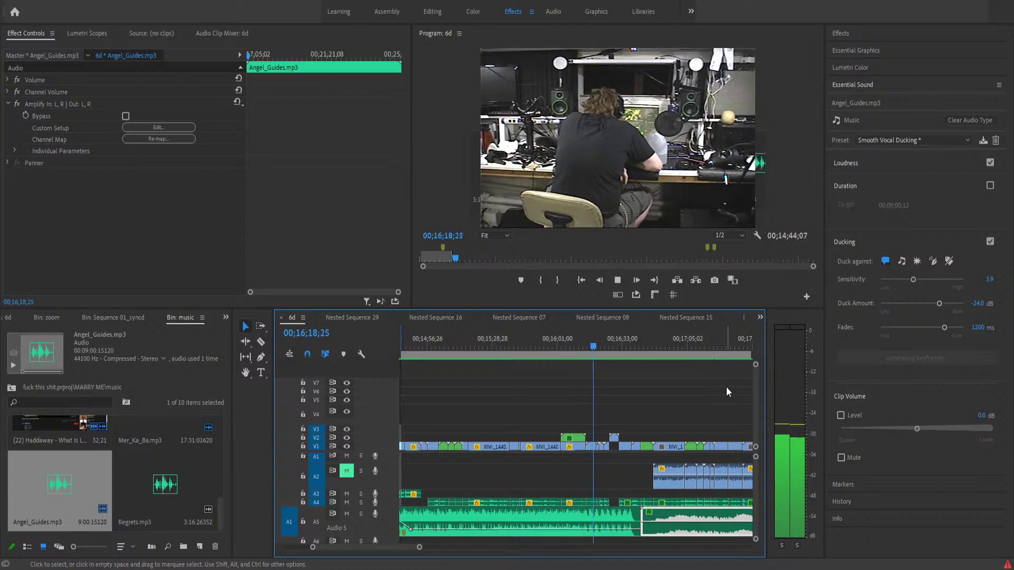
click(959, 119)
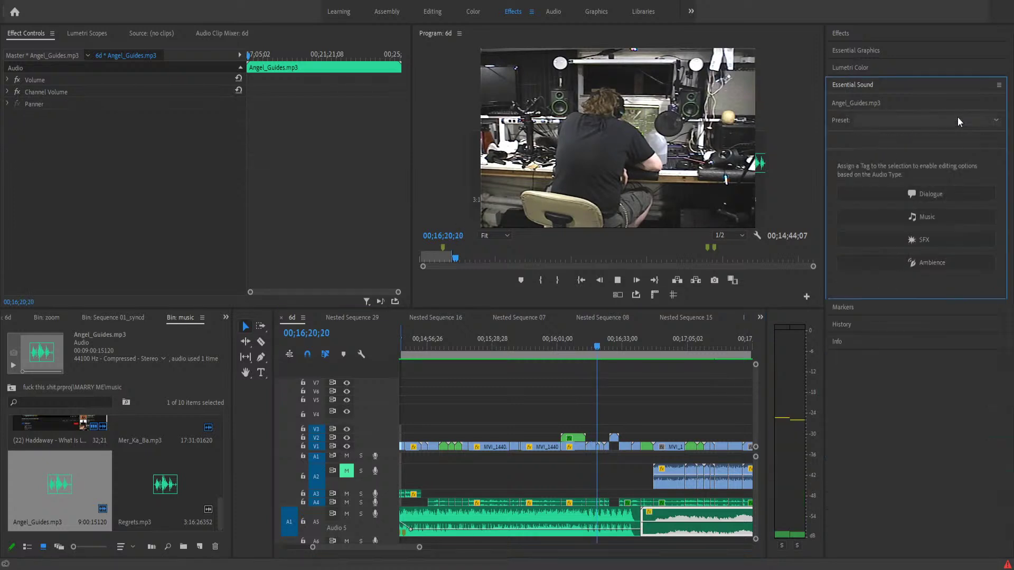
key(space)
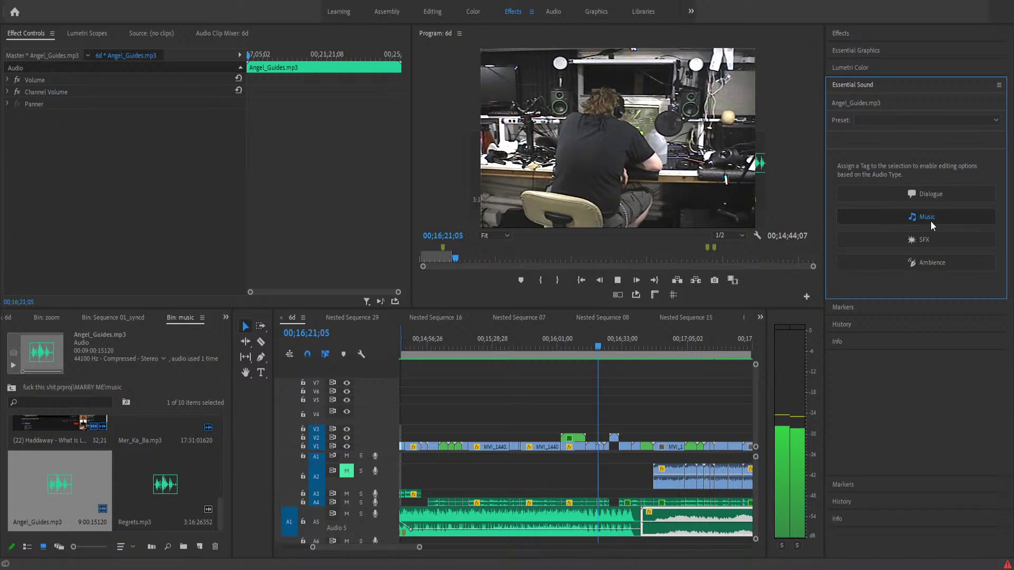
click(931, 221)
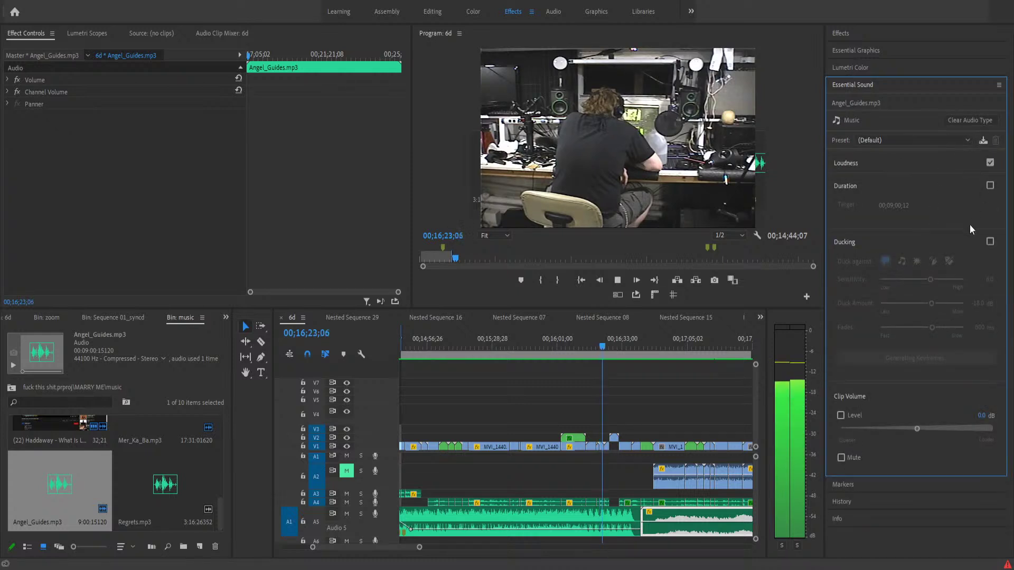
- Enable ducking on the Angel_Guides clip, apply the Smooth Vocal Ducking preset and turn off ducking against dialogue
click(991, 243)
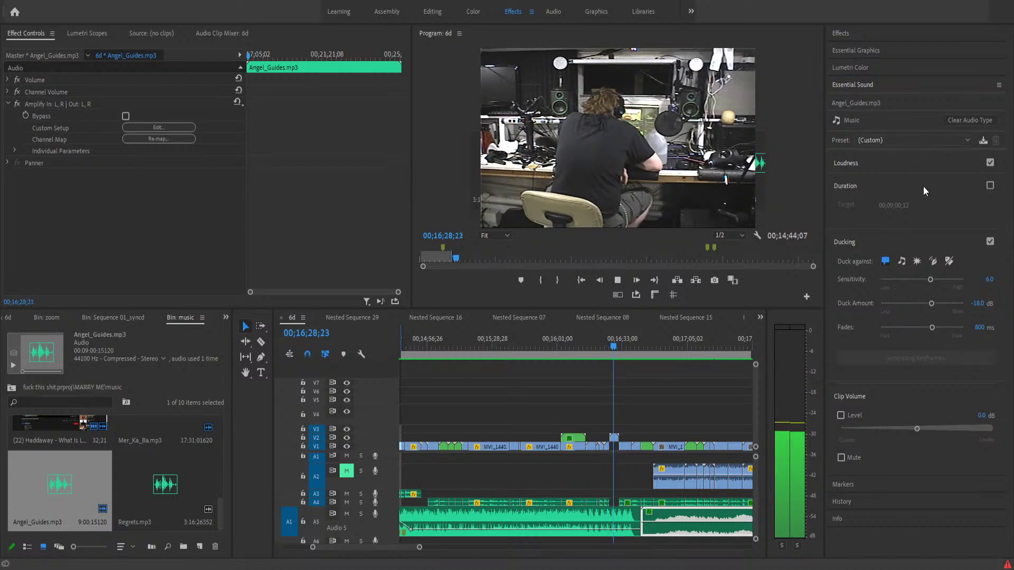
click(921, 204)
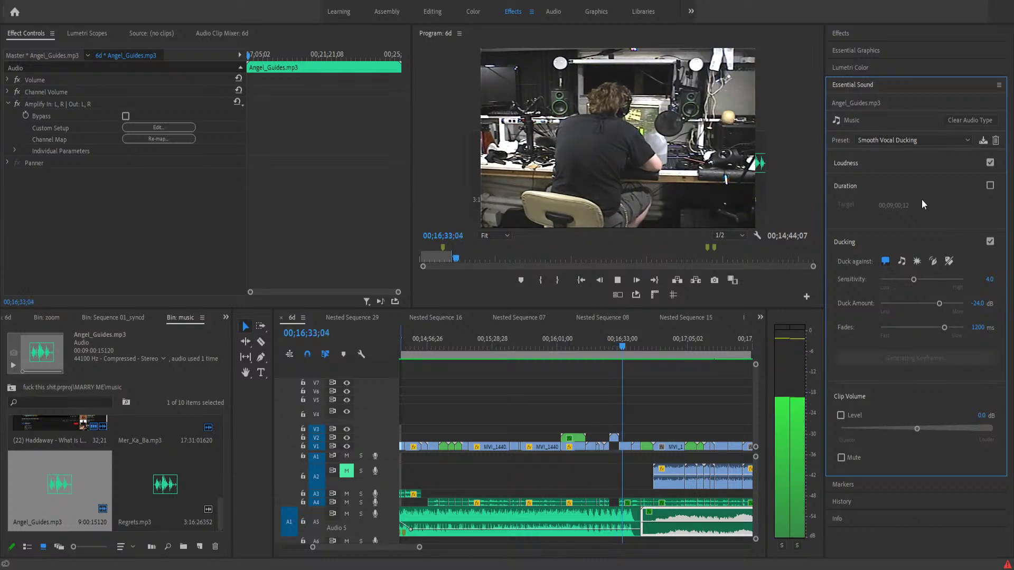
click(884, 261)
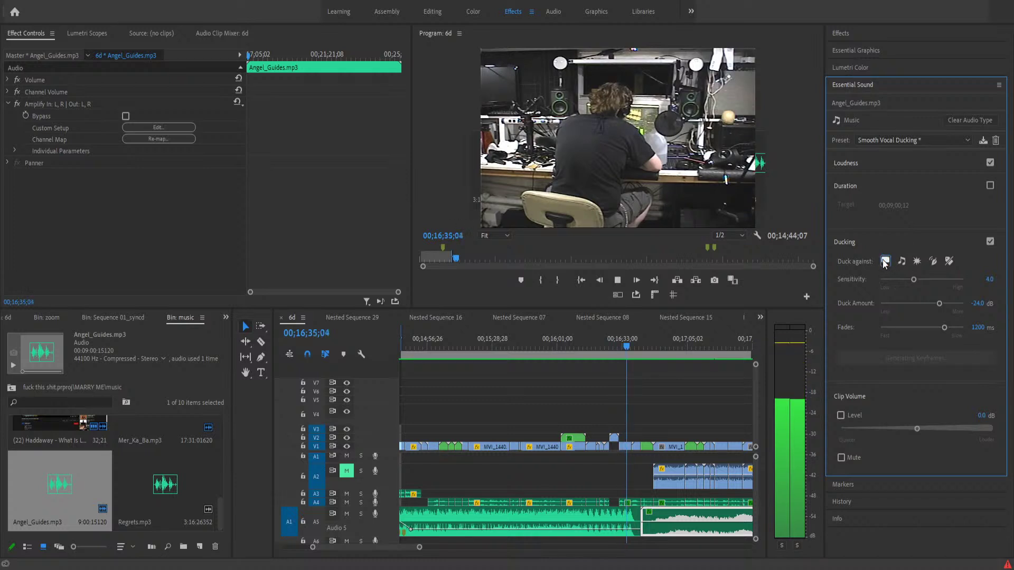
click(885, 262)
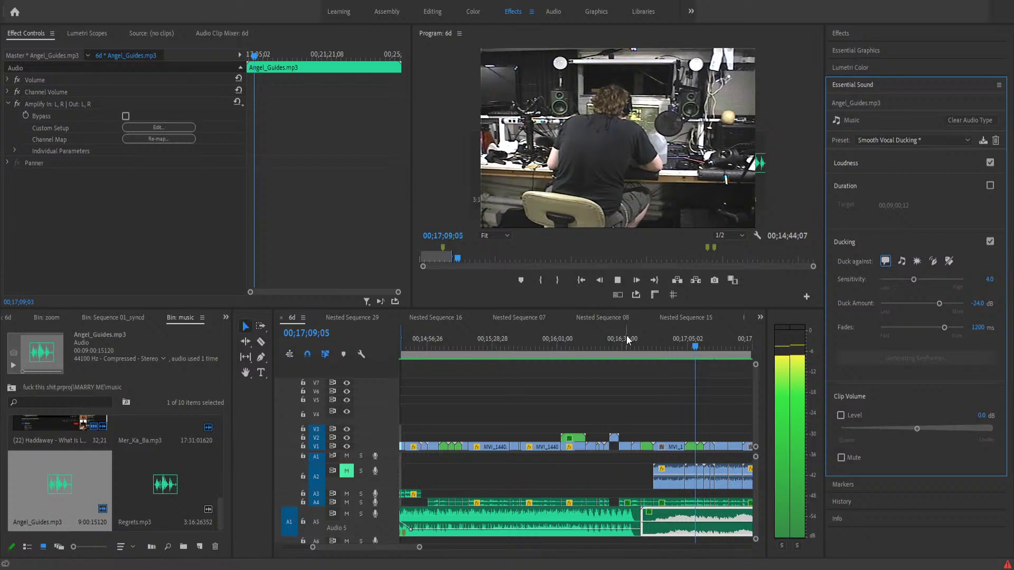
- Stop playback and replay the sequence from around 00;17;09 to check the music against the voice
click(617, 279)
key(=)
click(704, 338)
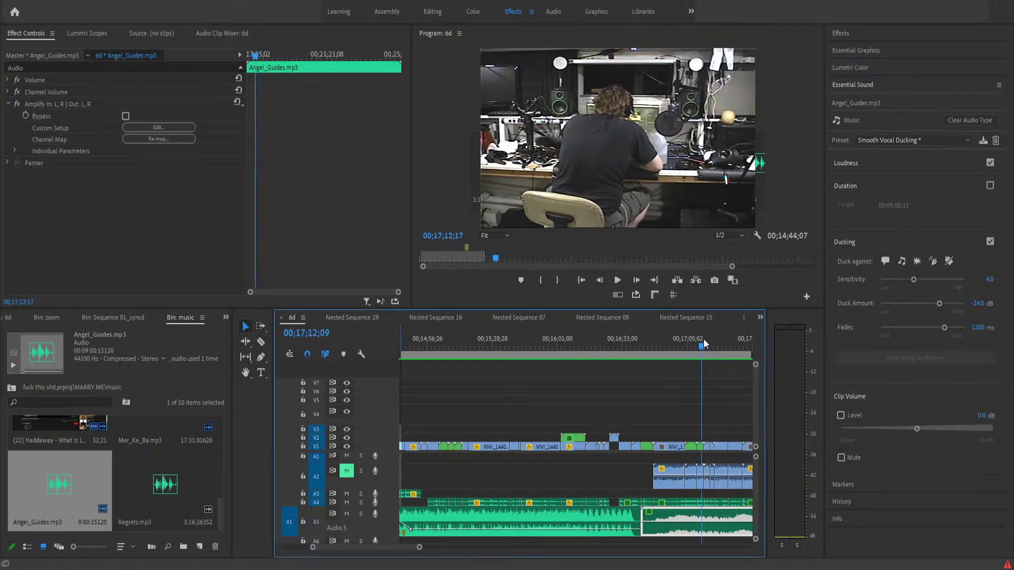
key(=)
click(550, 339)
key(space)
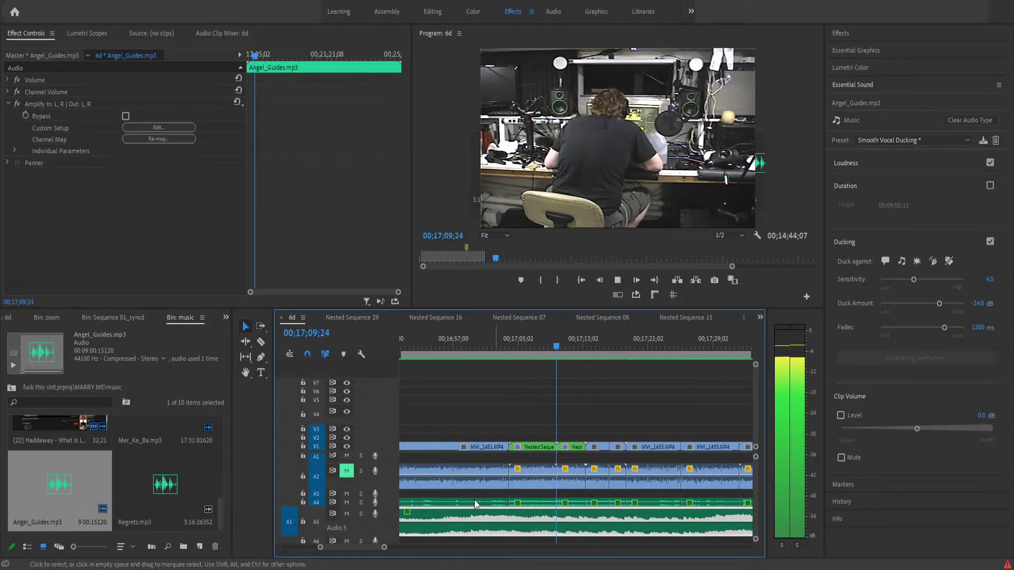
- Increase the height of track A4 and adjust the volume line of its voice clip at 00;17;12;21
drag(390, 520, 390, 534)
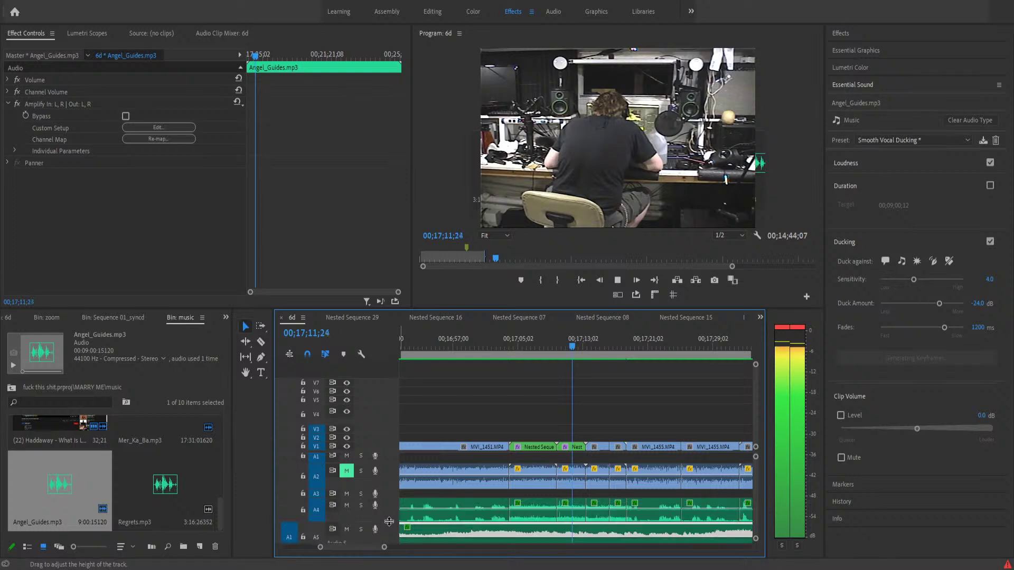
key(space)
click(574, 511)
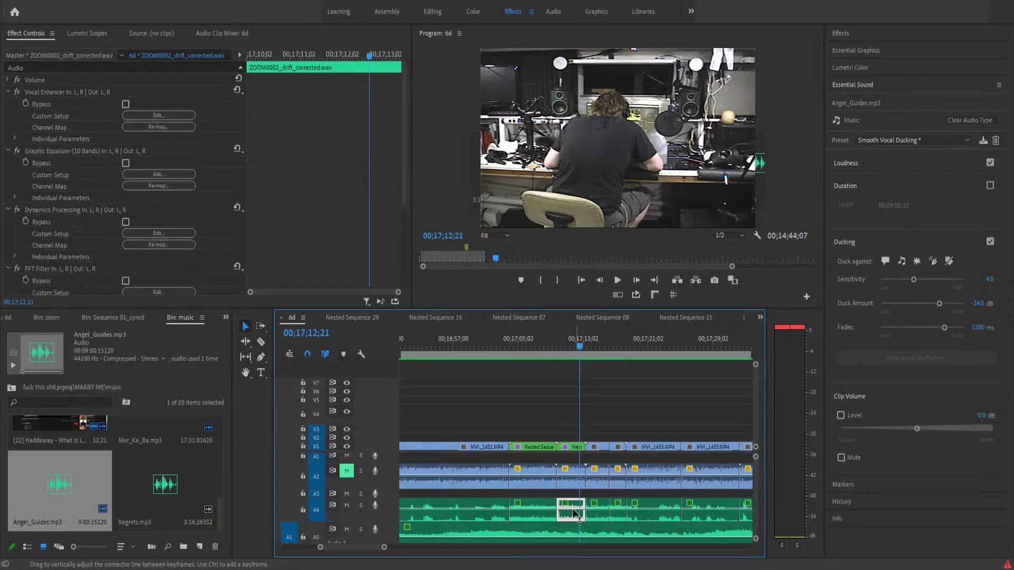
- Replay the sequence from around 00;17;07;27 and adjust the volume lines of the A4 voice clips between there and about 00;17;29
key(space)
click(543, 344)
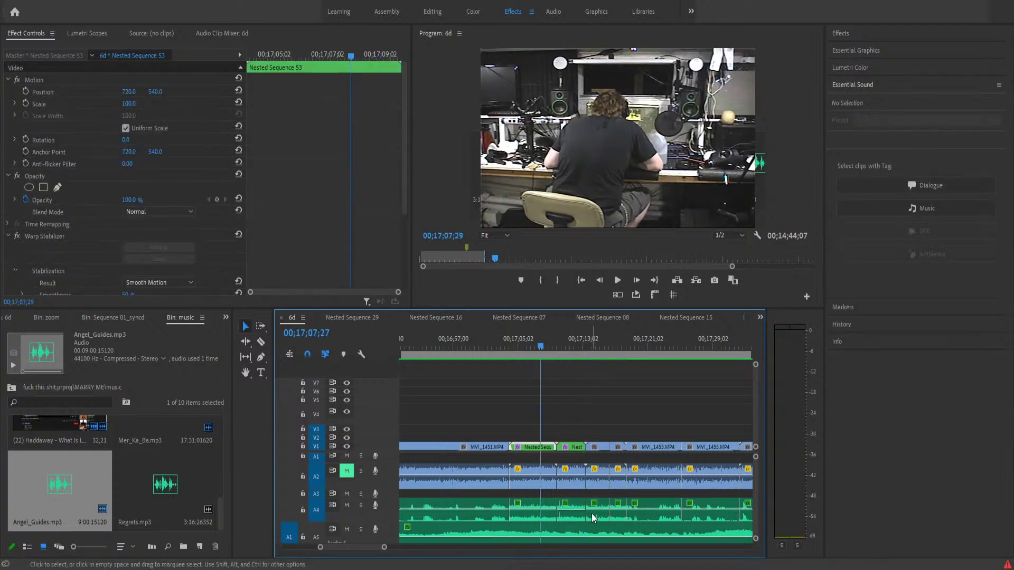
key(space)
click(541, 508)
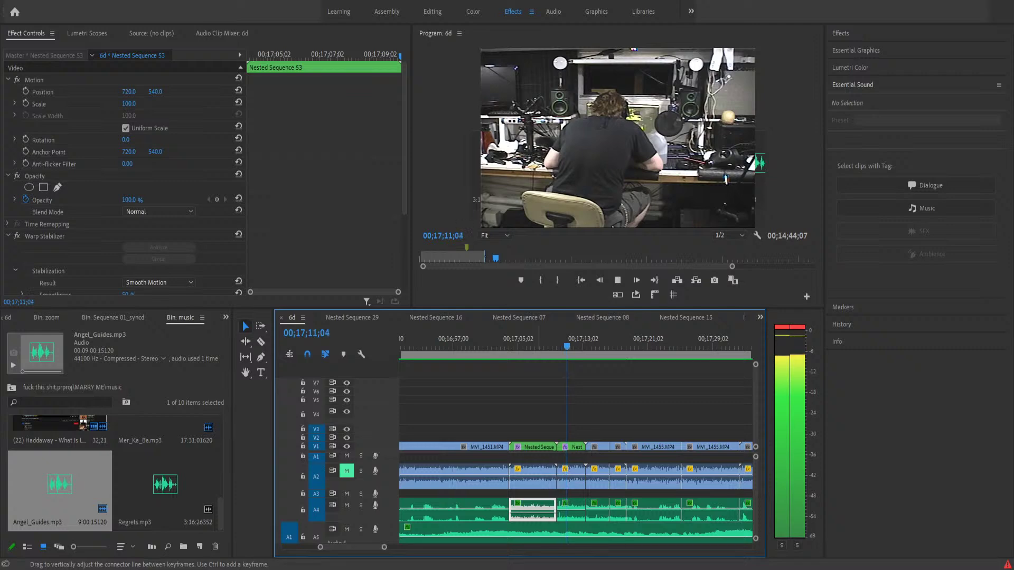
click(570, 508)
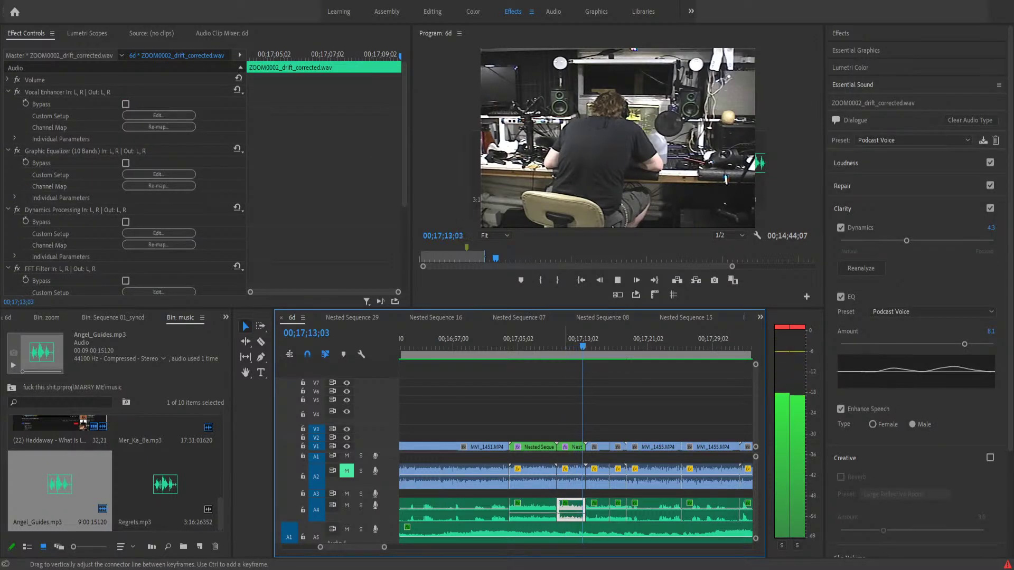
click(592, 512)
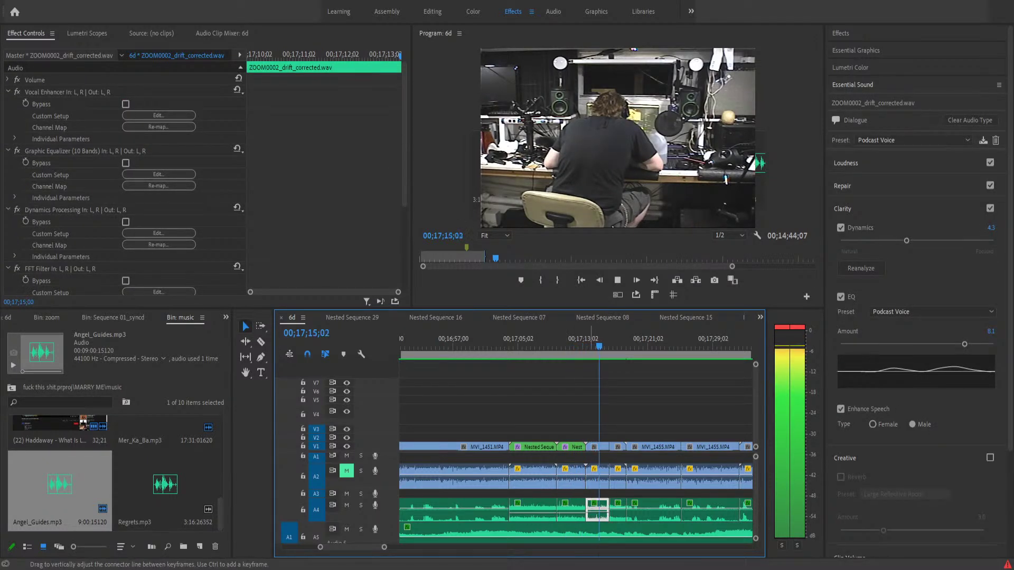
click(617, 512)
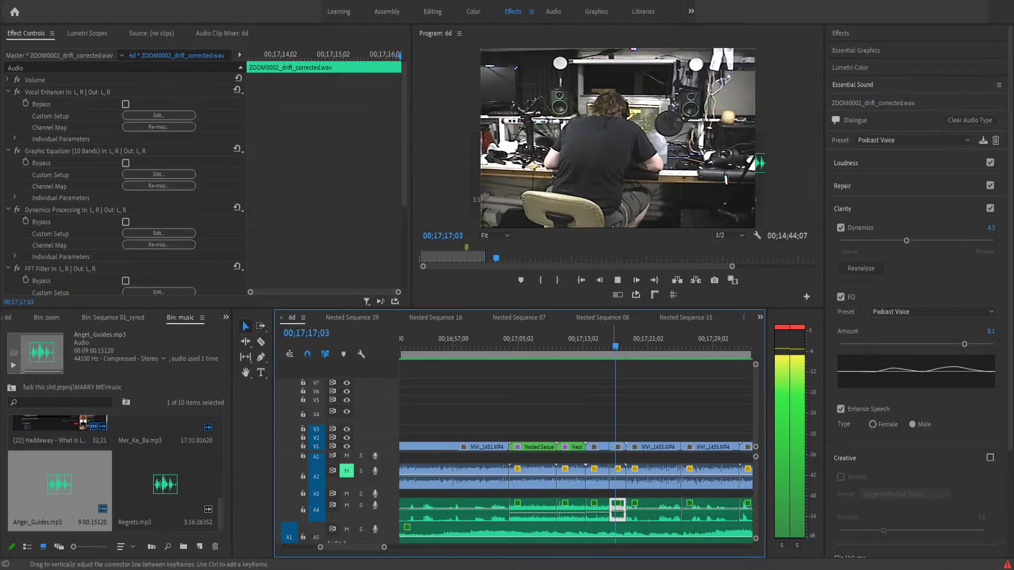
click(633, 514)
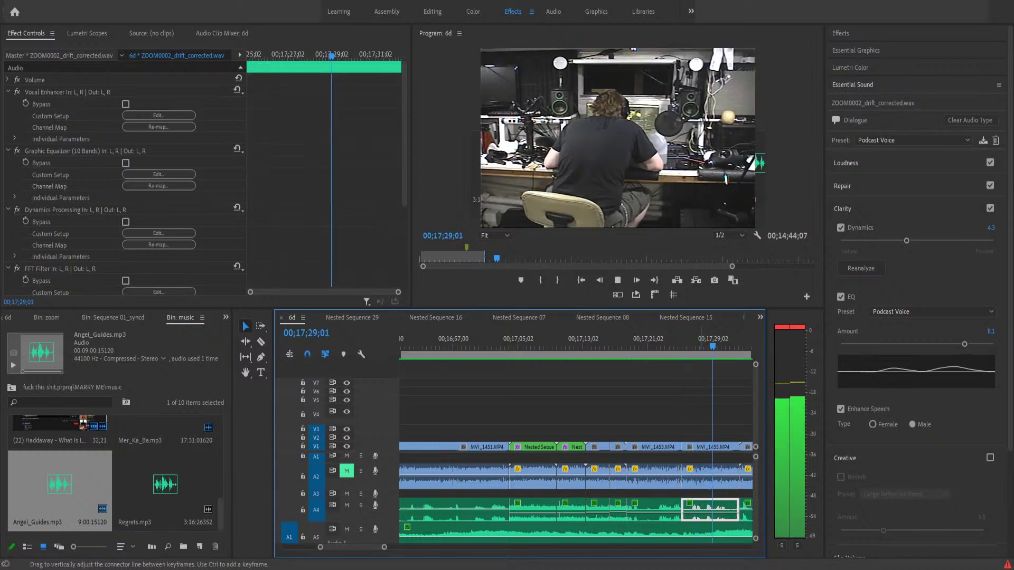
- Continue adjusting the volume lines of the A4 voice clips up to about 00;18;09 and reduce the audio track height
drag(385, 549, 402, 548)
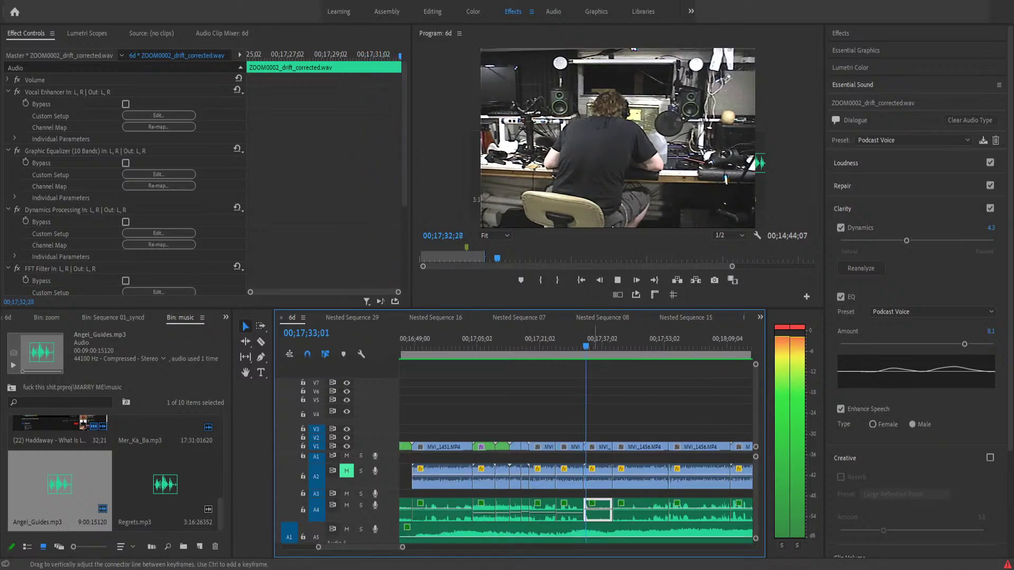
click(634, 512)
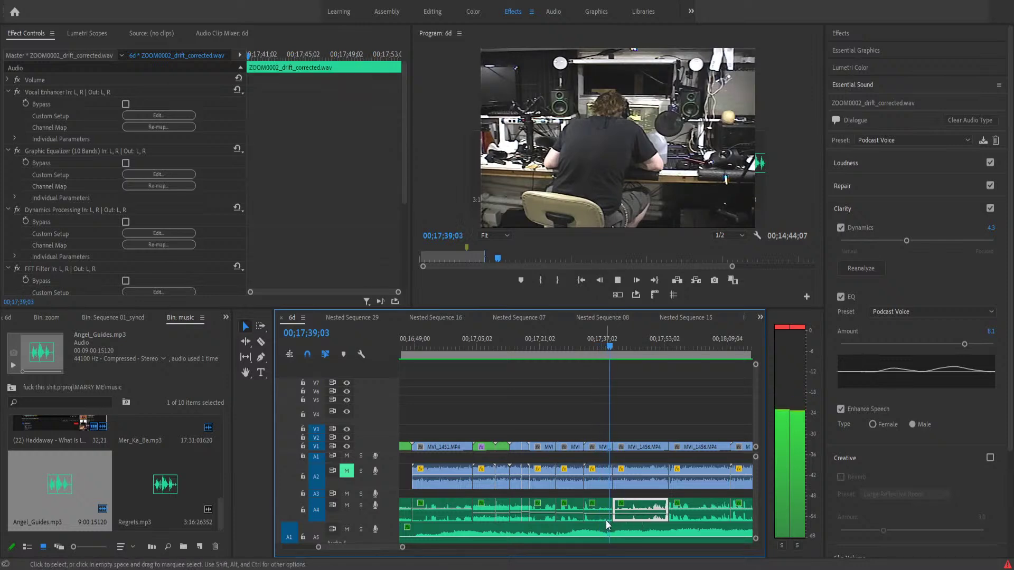
click(700, 505)
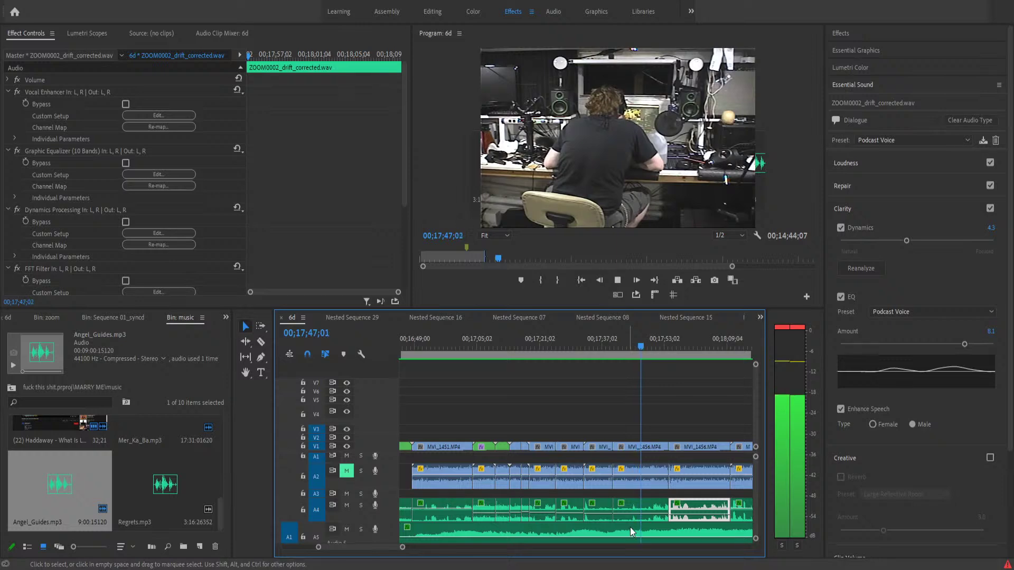
click(746, 515)
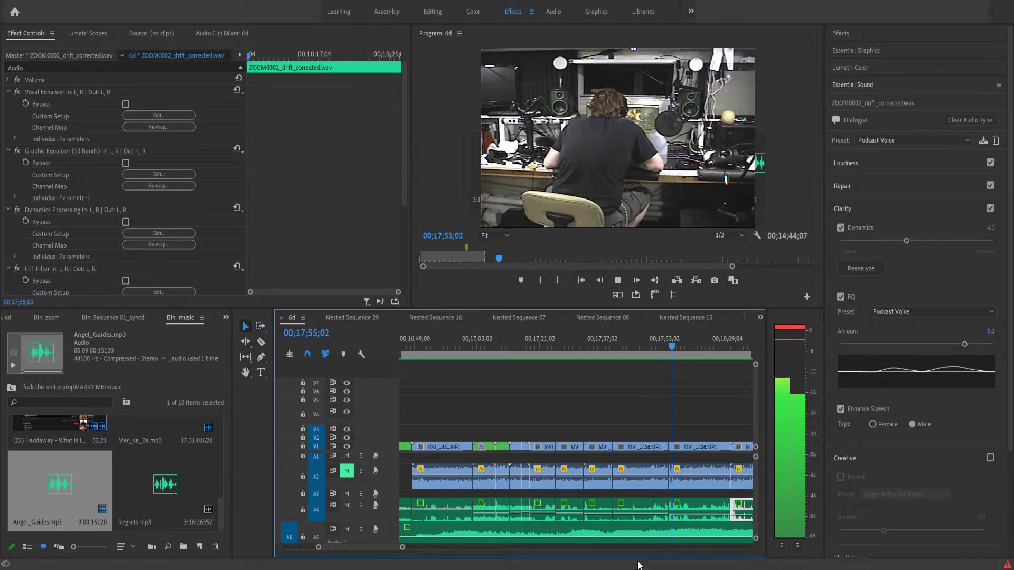
click(688, 515)
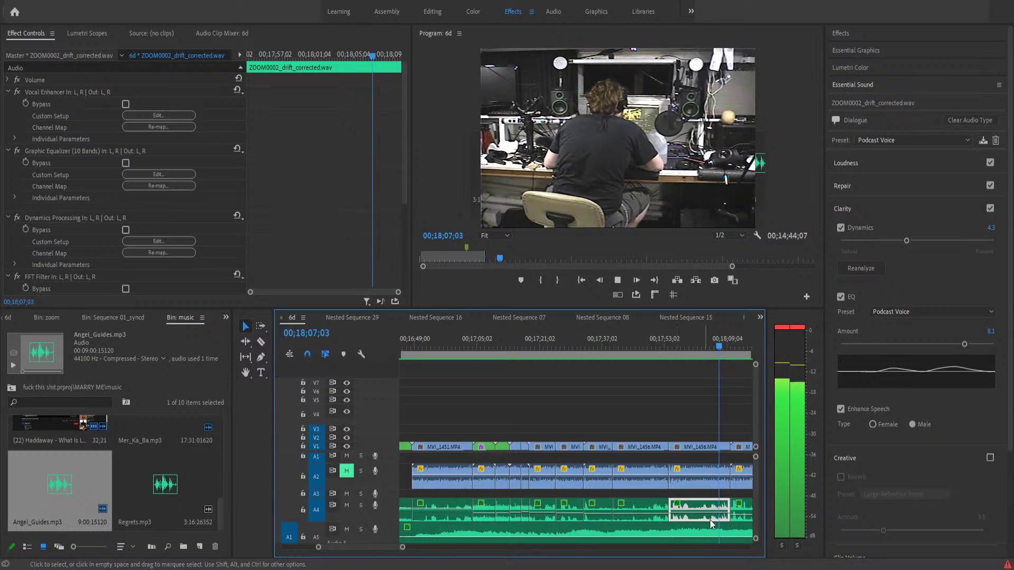
drag(756, 538, 761, 547)
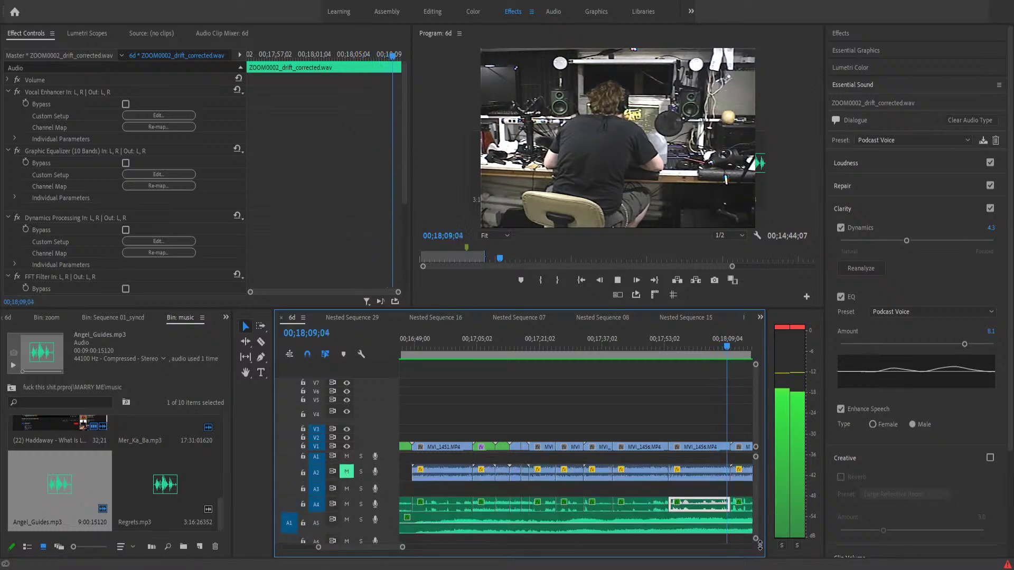
- Set the ducking sensitivity of the Angel_Guides clip on A5 to 6.0 and stop playback
click(740, 530)
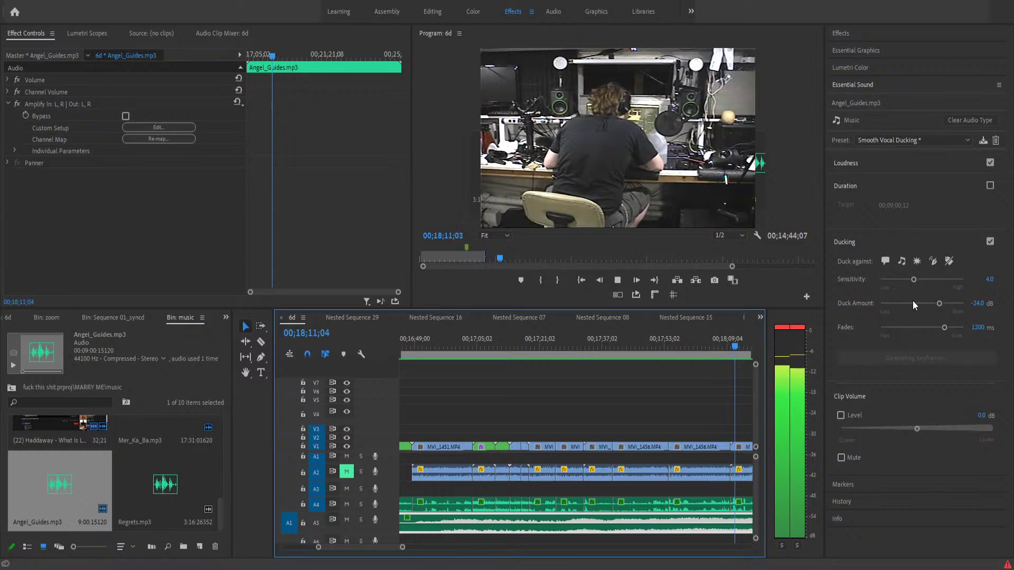
drag(914, 278, 930, 284)
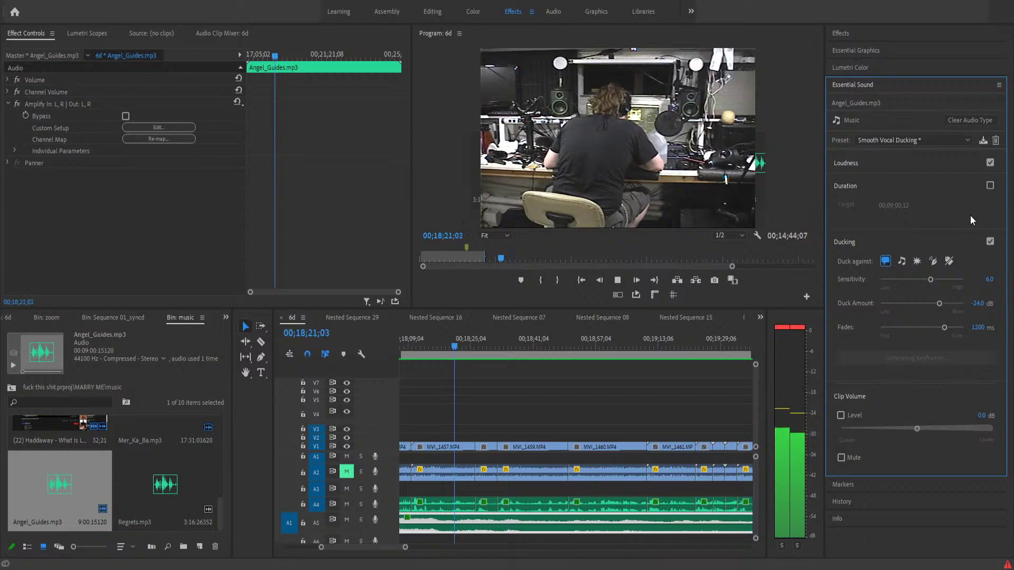
drag(405, 548, 464, 538)
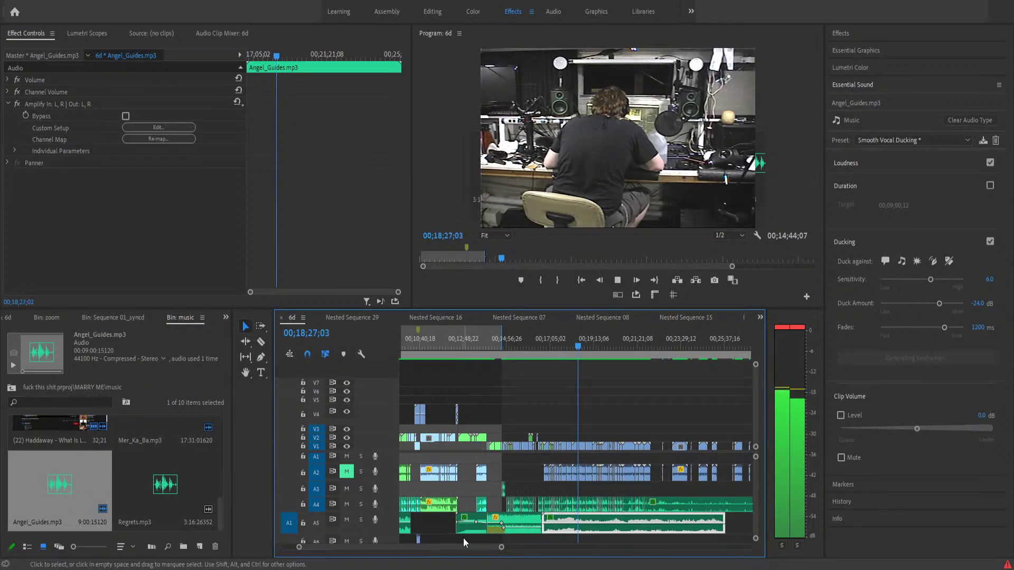
key(space)
- Select the A4 voice clips above the Angel_Guides music and reset their Essential Sound preset to (Default)
click(317, 523)
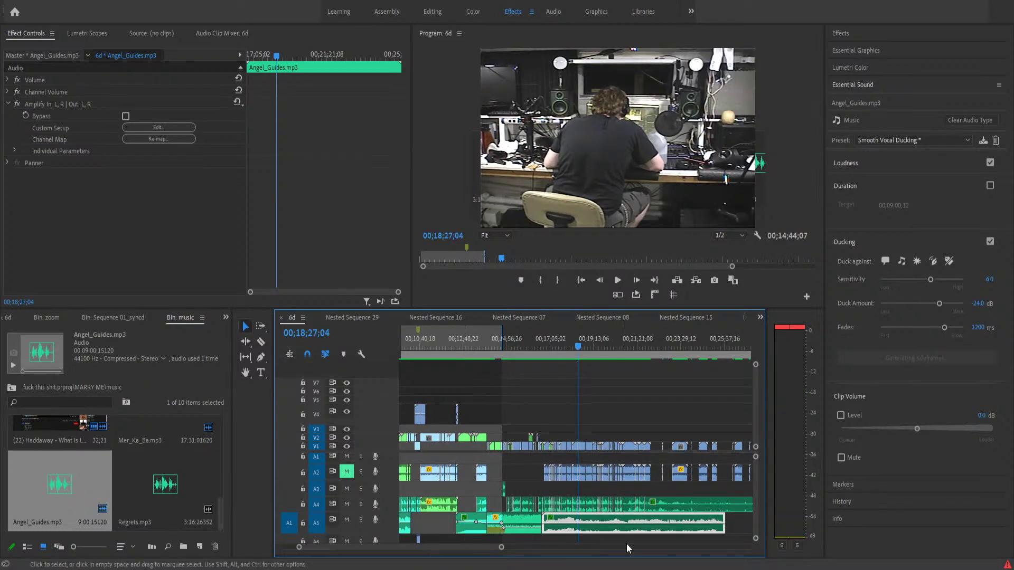
click(646, 494)
click(656, 530)
drag(660, 493, 548, 510)
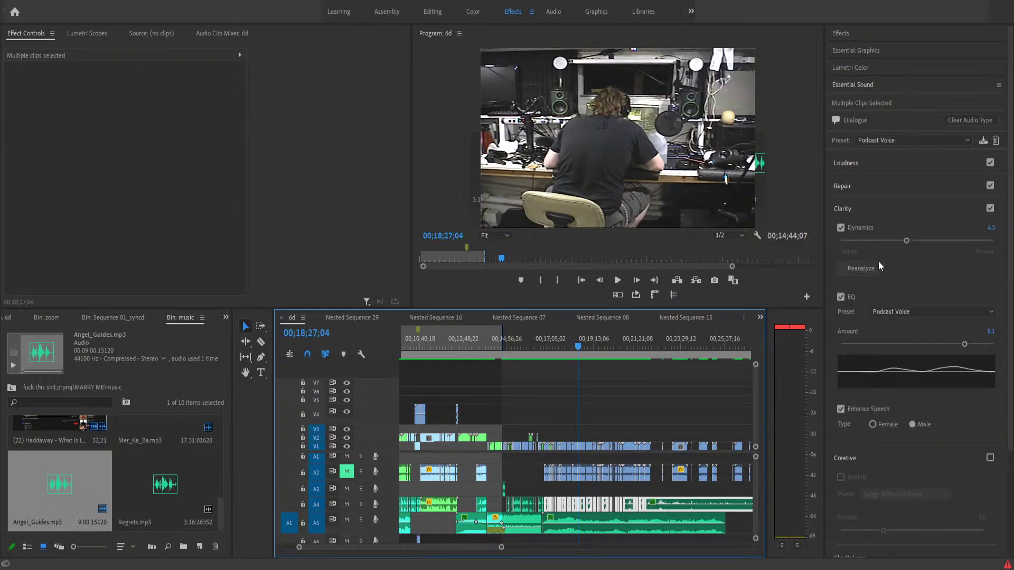
click(920, 157)
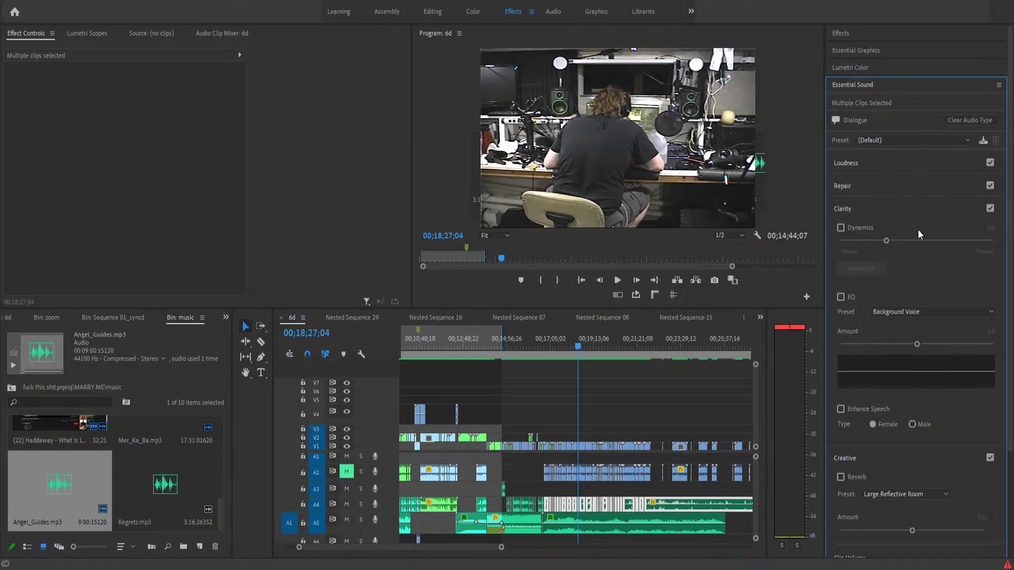
- Clear the Angel_Guides clip's audio type, retag it as Music with Smooth Vocal Ducking against dialogue enabled, and play the sequence to check it
click(699, 517)
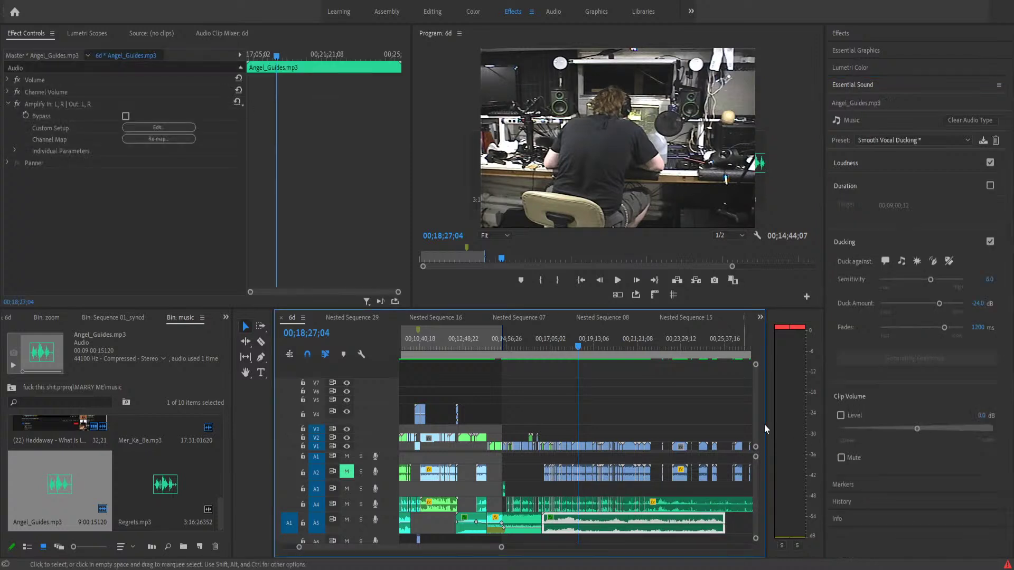
click(955, 121)
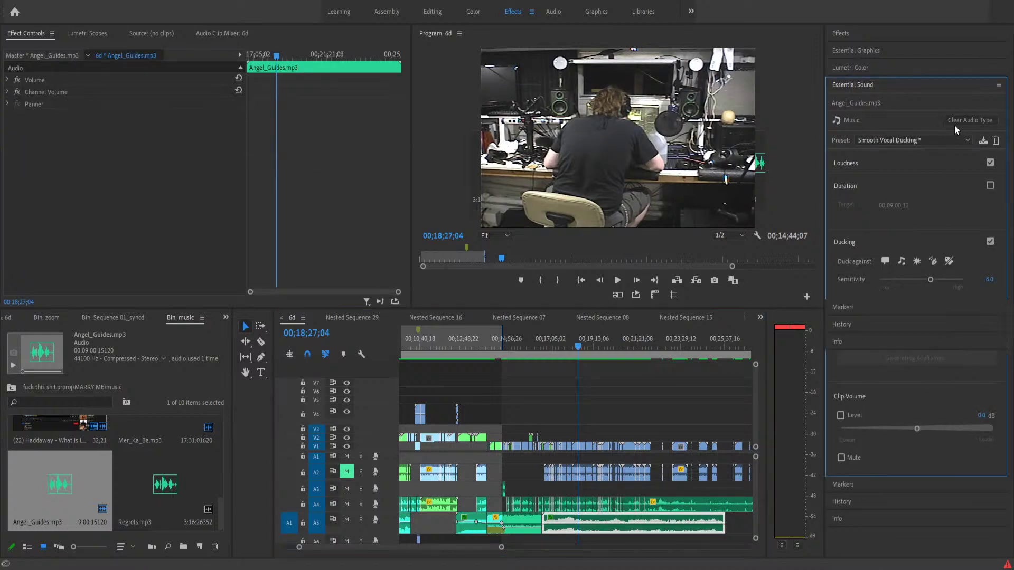
click(930, 218)
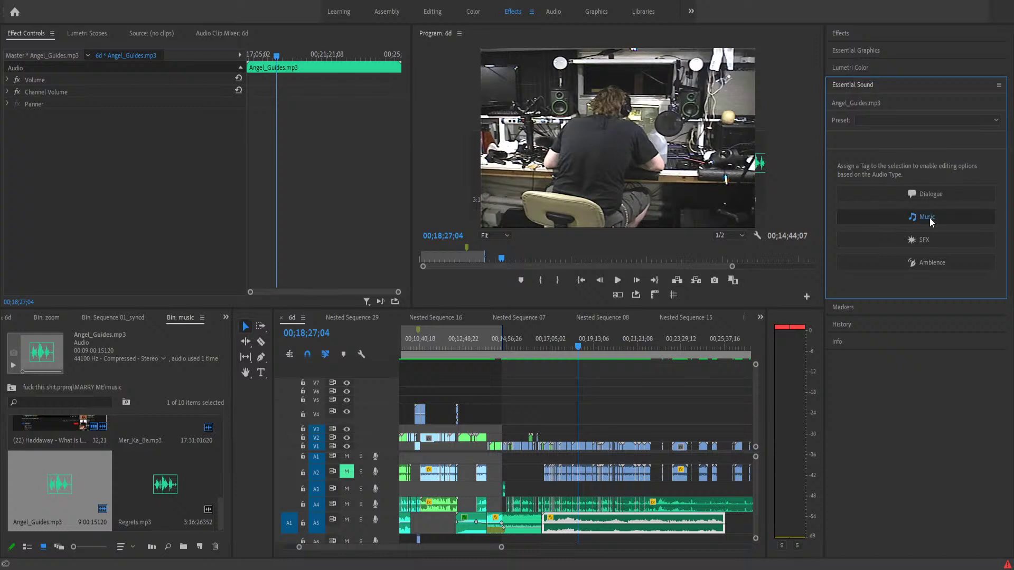
click(989, 242)
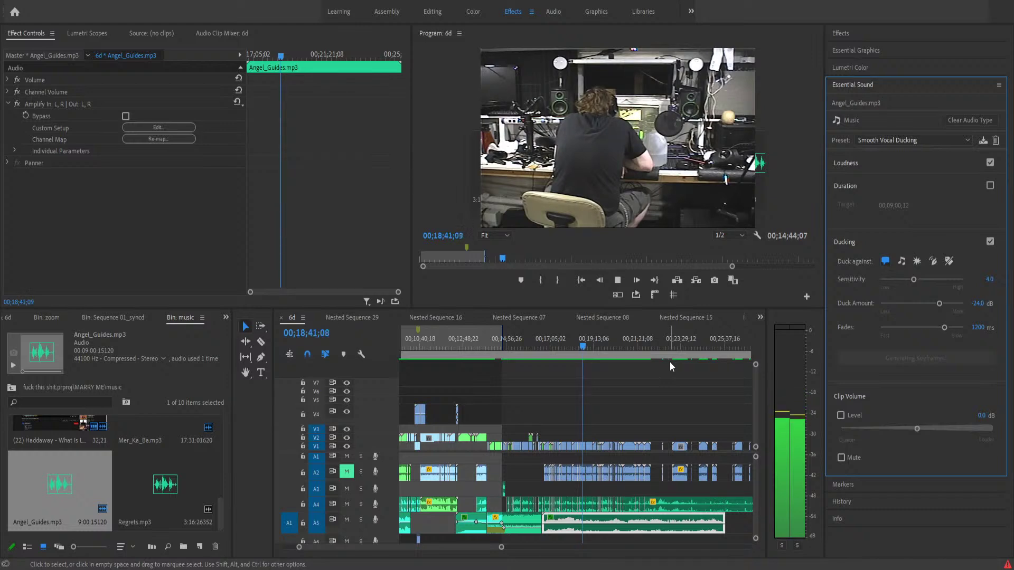
key(shift+4)
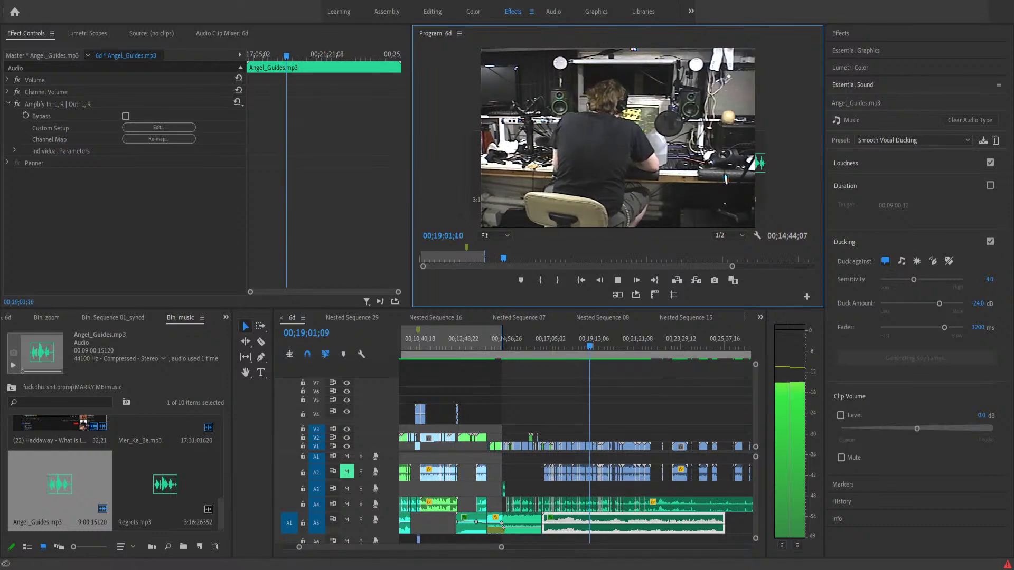
- Delete the run of muted audio clips on A2 above the Angel_Guides music and stop playback at about 00;20;32
drag(532, 467, 657, 486)
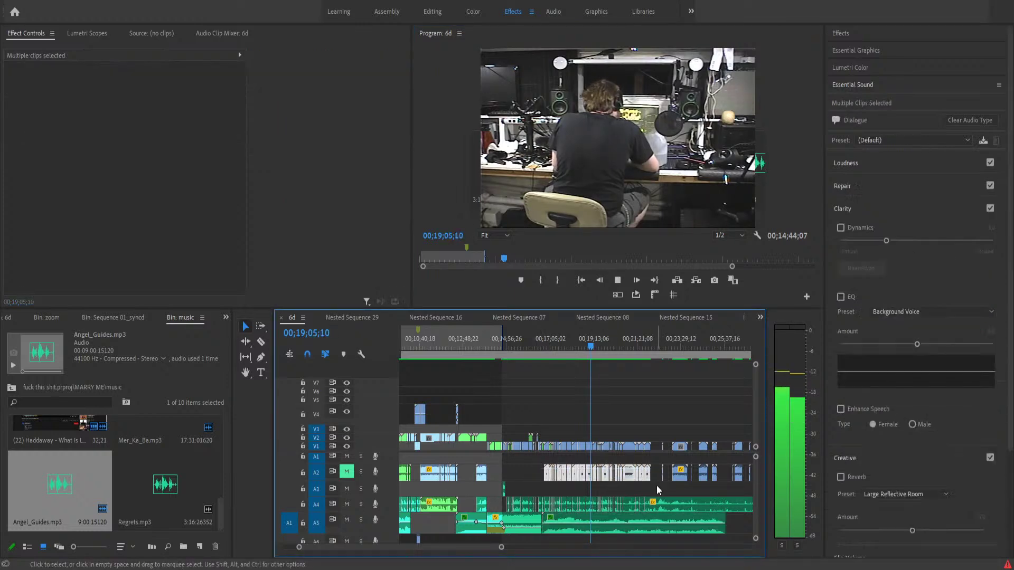
key(Delete)
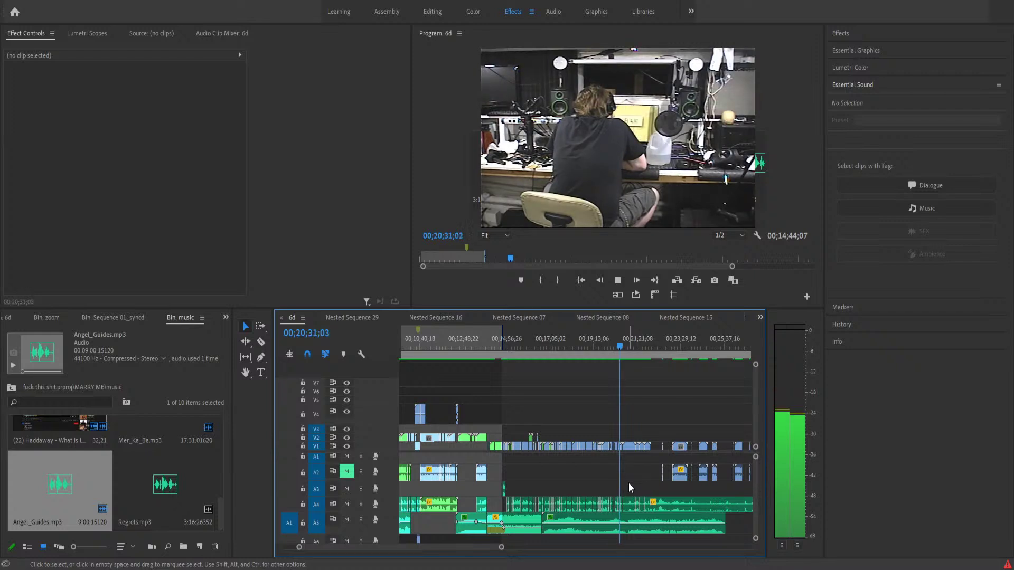
key(space)
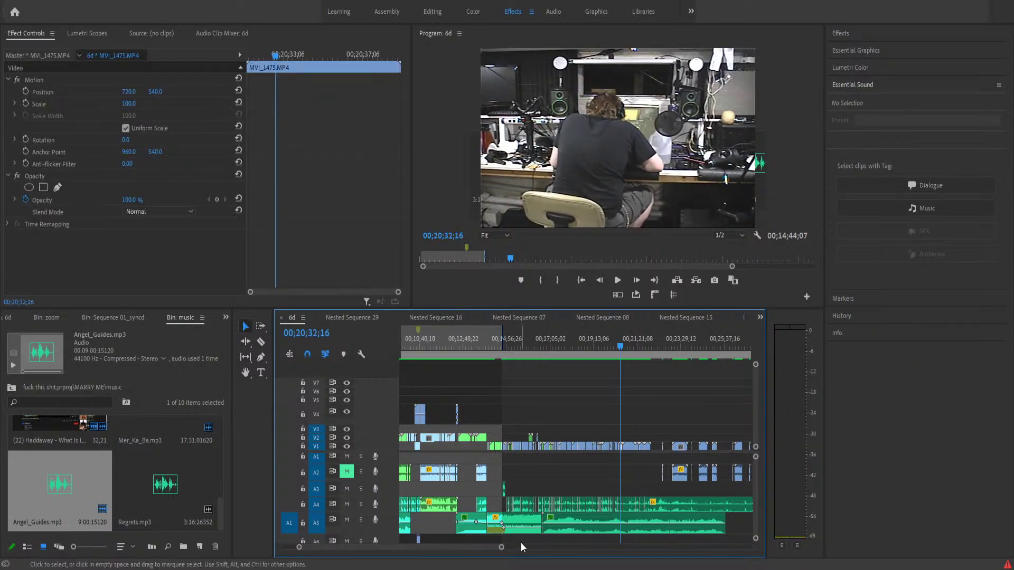
- Move the voice clip at 00;20;32 from A4 up to A3 and cut the two preceding V1 clips with their voice audio
drag(501, 548, 444, 552)
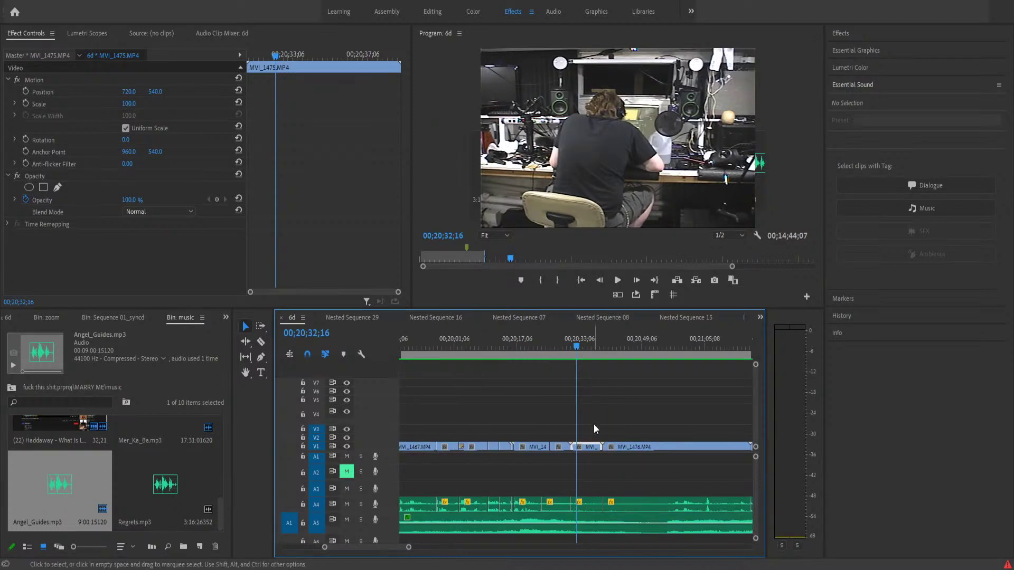
drag(583, 407, 599, 505)
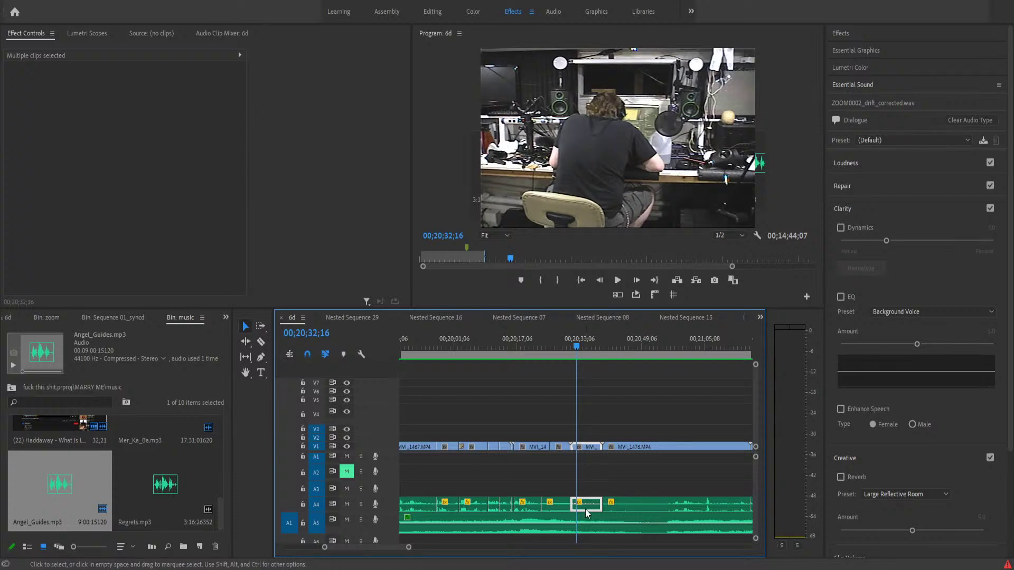
drag(591, 500, 590, 496)
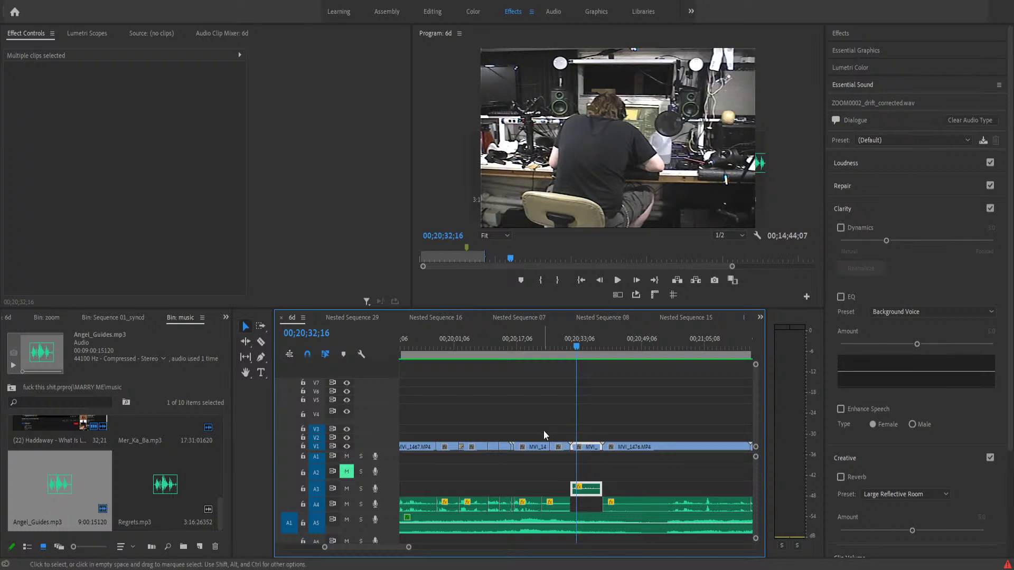
drag(526, 431, 561, 505)
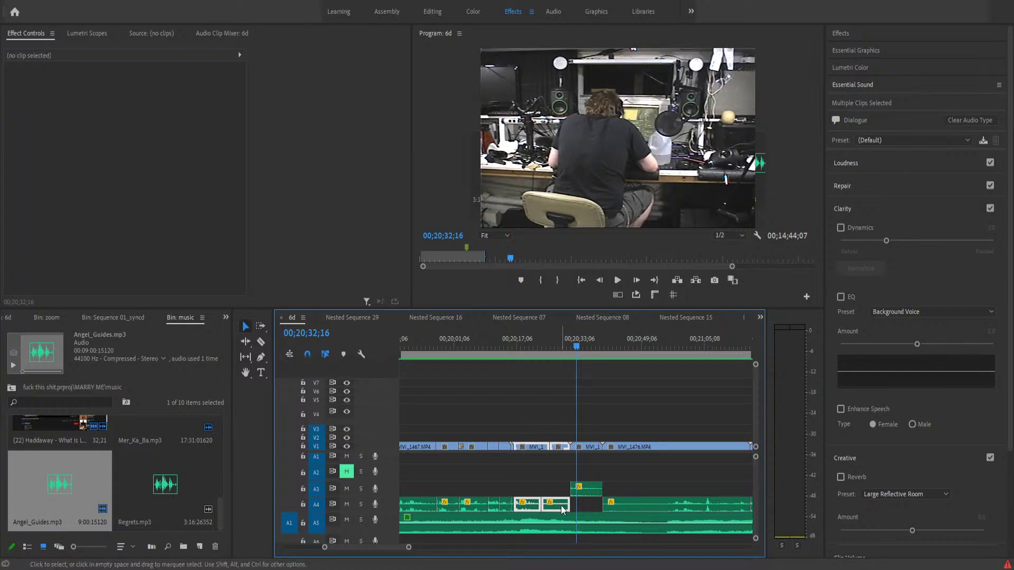
key(Delete)
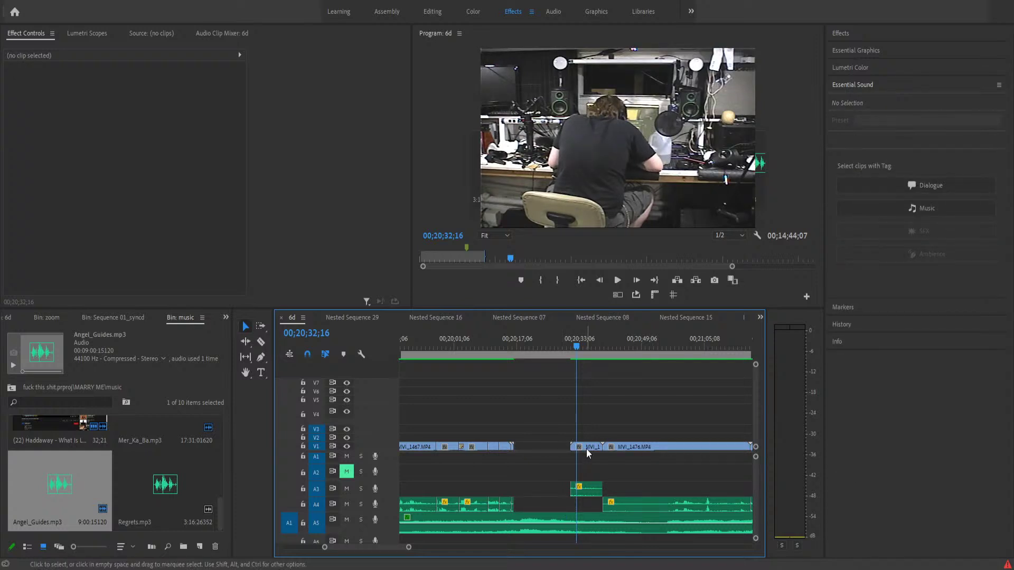
- Move MVI_1475.MP4 and its voice clip to the start of the gap on V1 and A4, and paste the cut clips at 00;20;24;25
drag(586, 449, 538, 457)
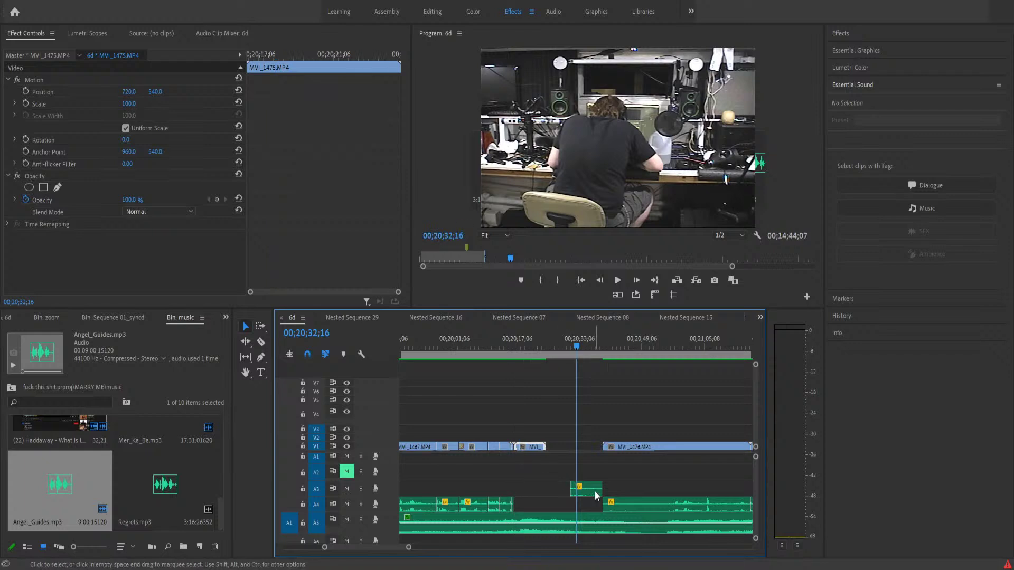
click(555, 520)
drag(585, 489, 530, 505)
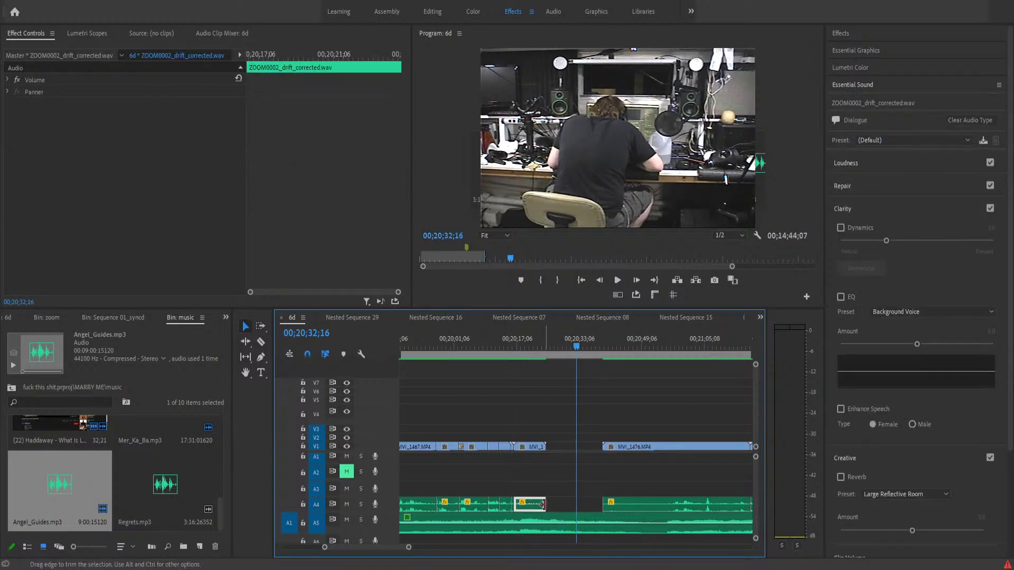
click(555, 461)
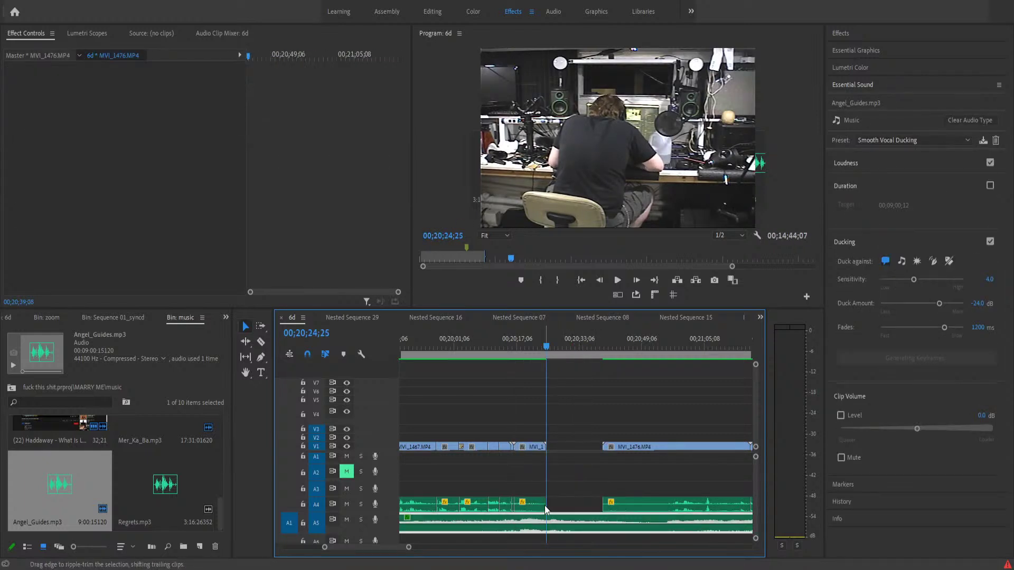
key(ctrl+v)
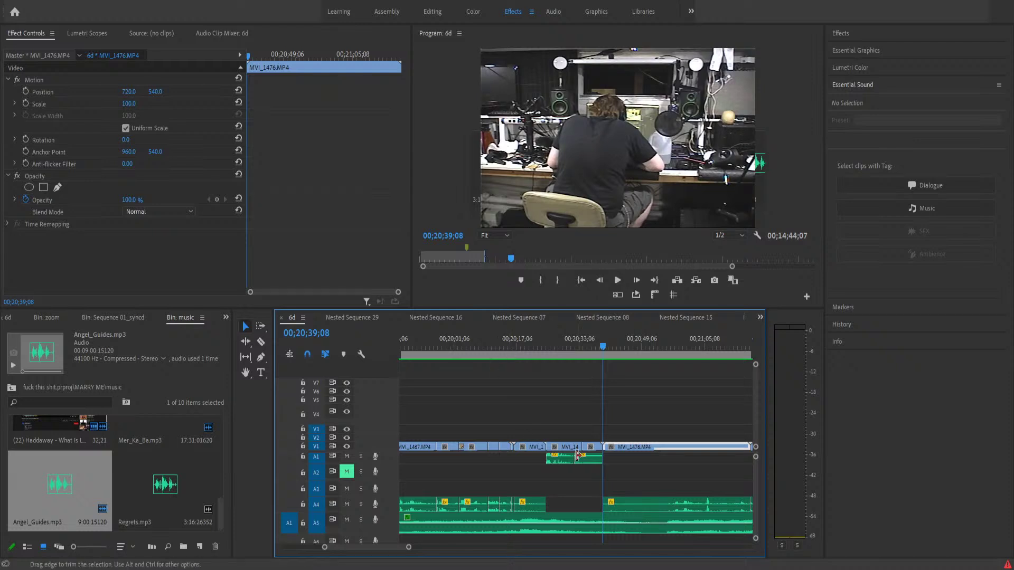
- Move the two pasted voice clips from A1 into the gap on A4 and play the sequence to check them
drag(554, 483, 592, 505)
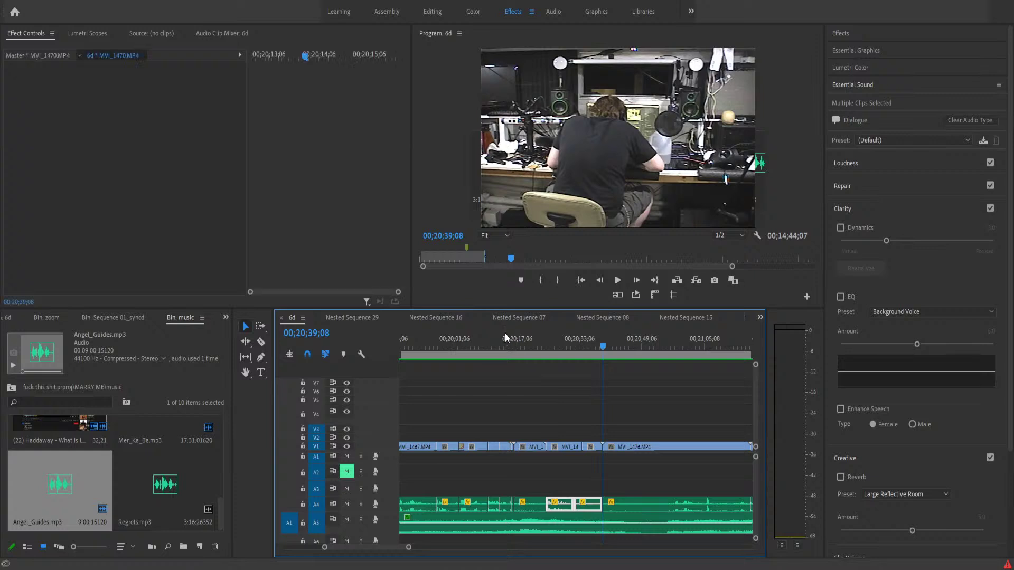
click(505, 336)
key(space)
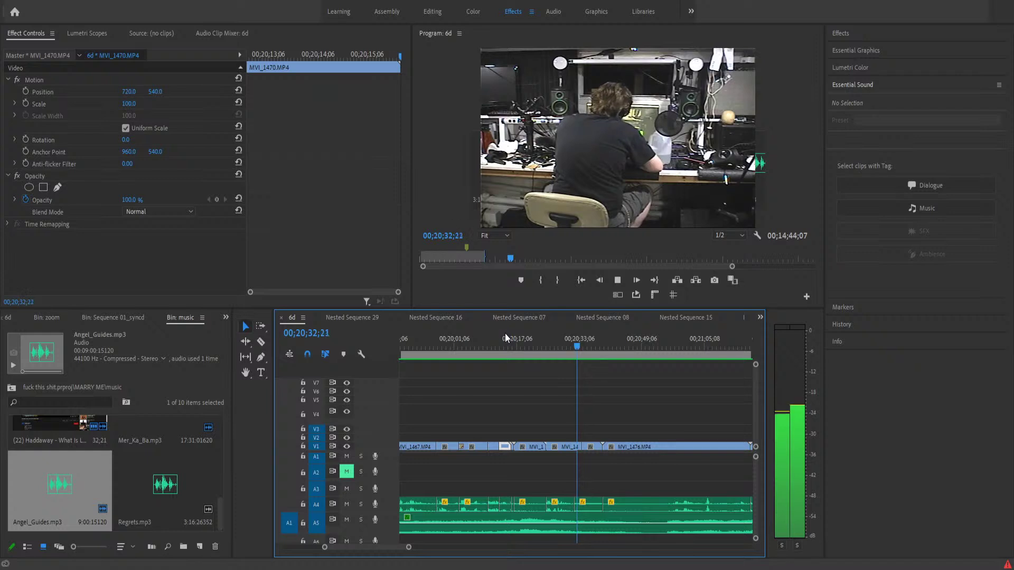
key(space)
key(Up)
key(Up)
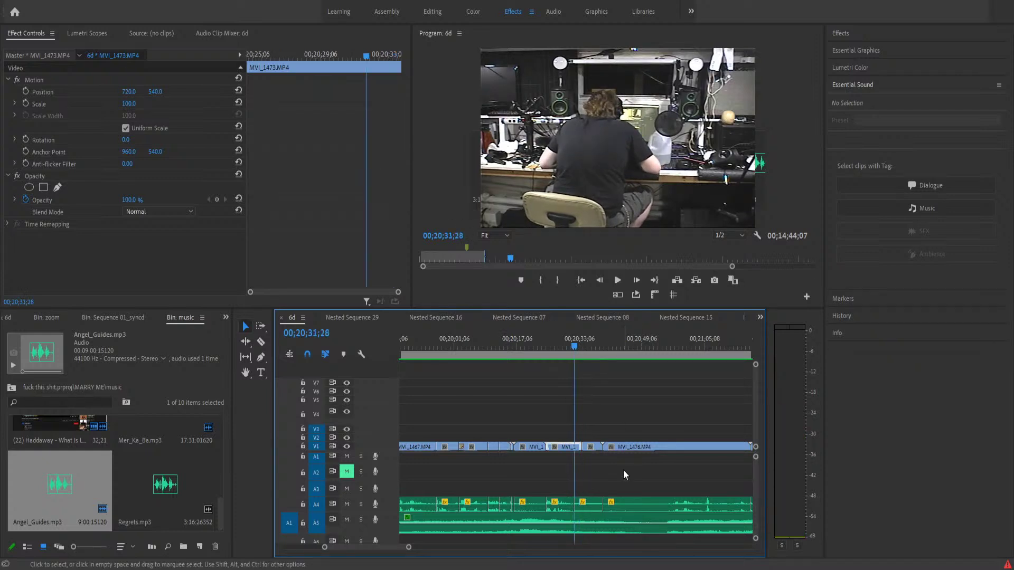
- Split the A4 voice clip under MVI_1473.MP4 at 00;20;26;12 and delete the part after the cut
key(space)
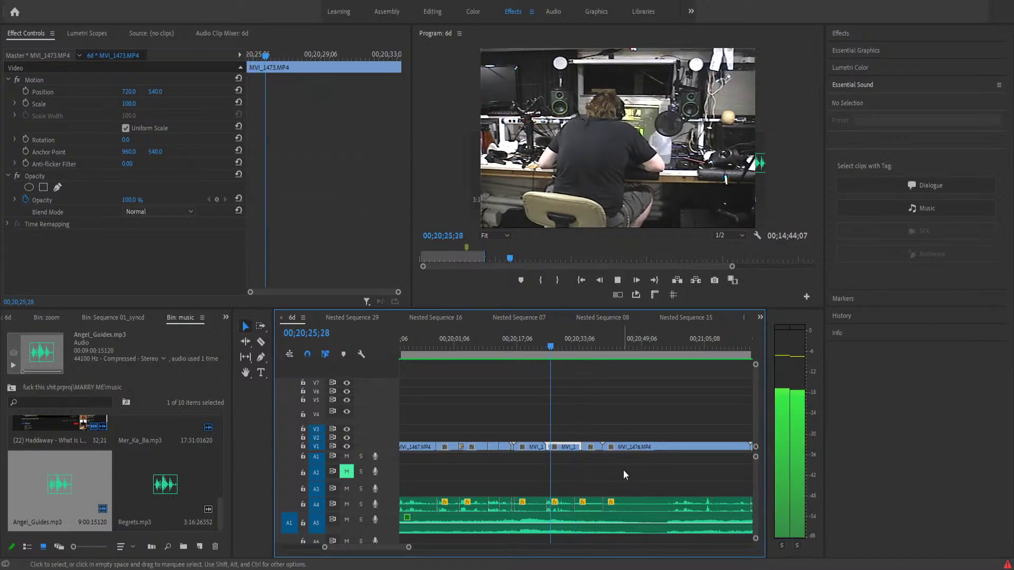
key(space)
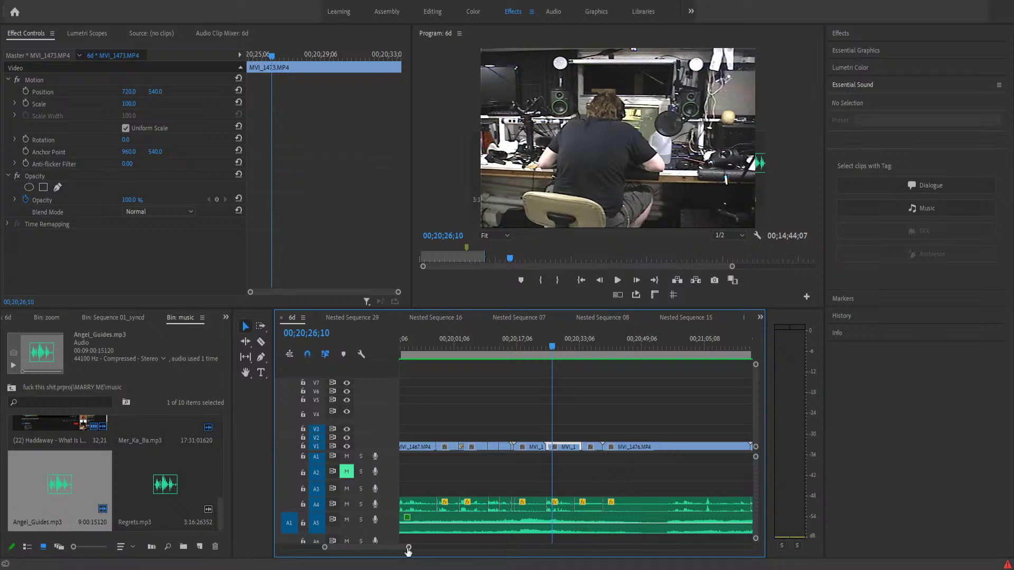
drag(409, 552, 374, 549)
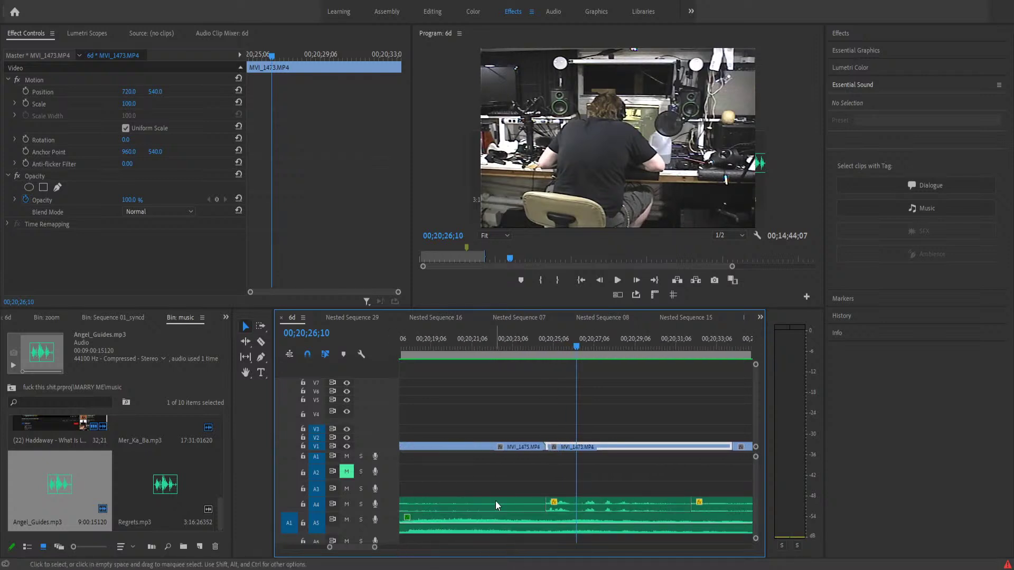
key(space)
key(space)
drag(594, 354, 578, 352)
click(608, 508)
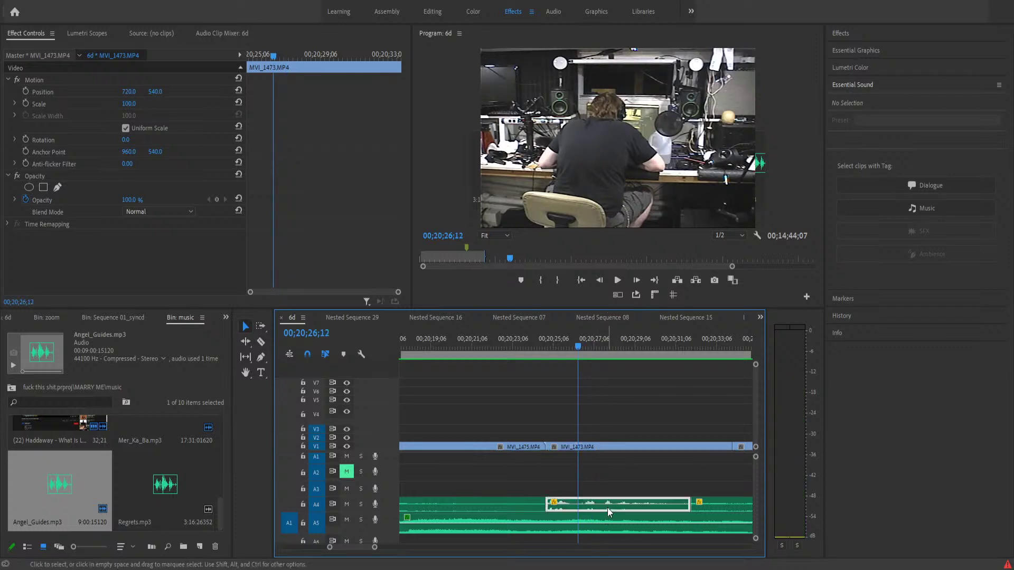
key(ctrl+k)
drag(603, 481, 612, 499)
key(Delete)
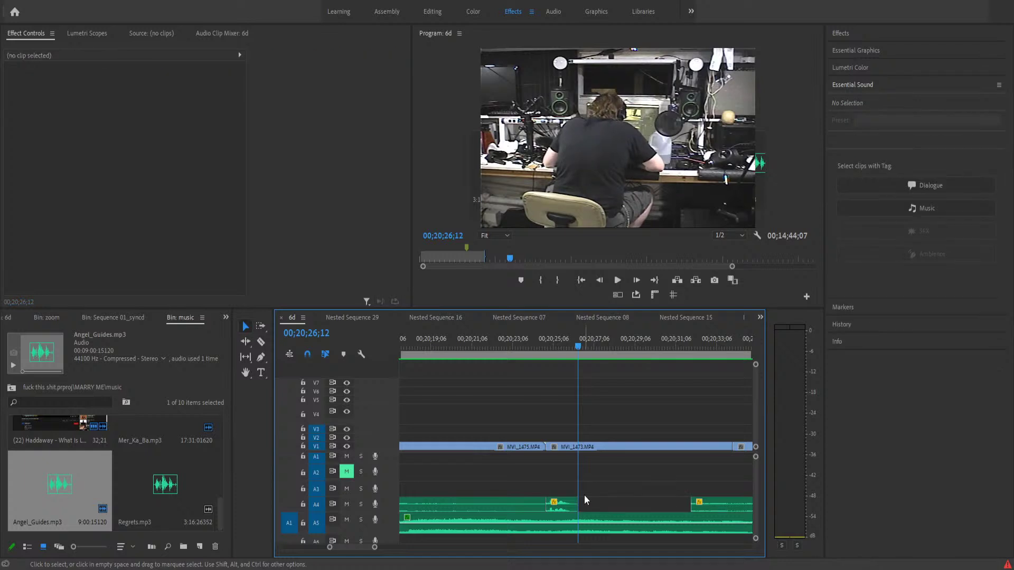
- Move the remaining short voice piece on A4 to start at 00;20;26;12 and play the section to check it
click(558, 508)
drag(558, 508, 590, 509)
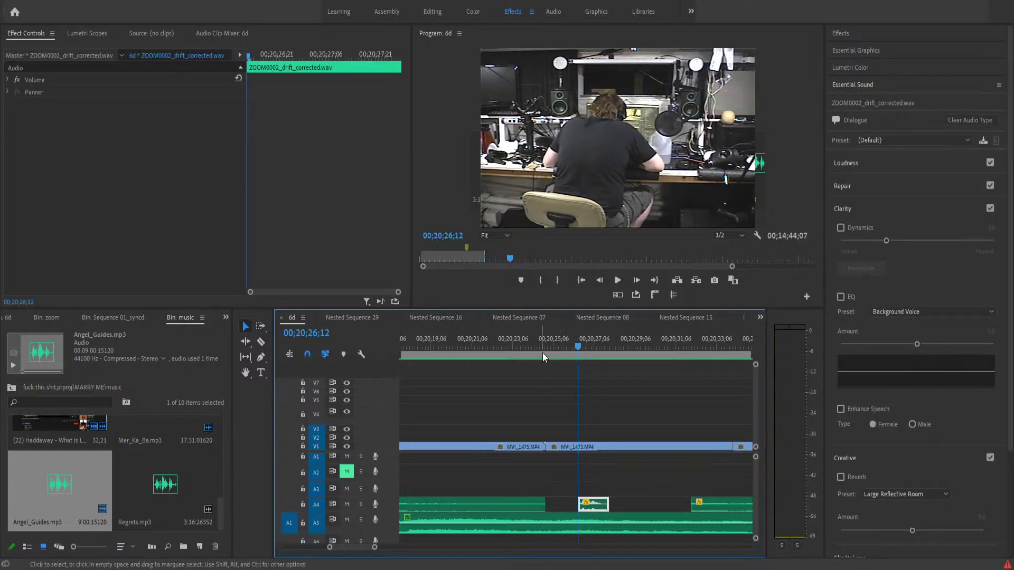
click(543, 353)
key(space)
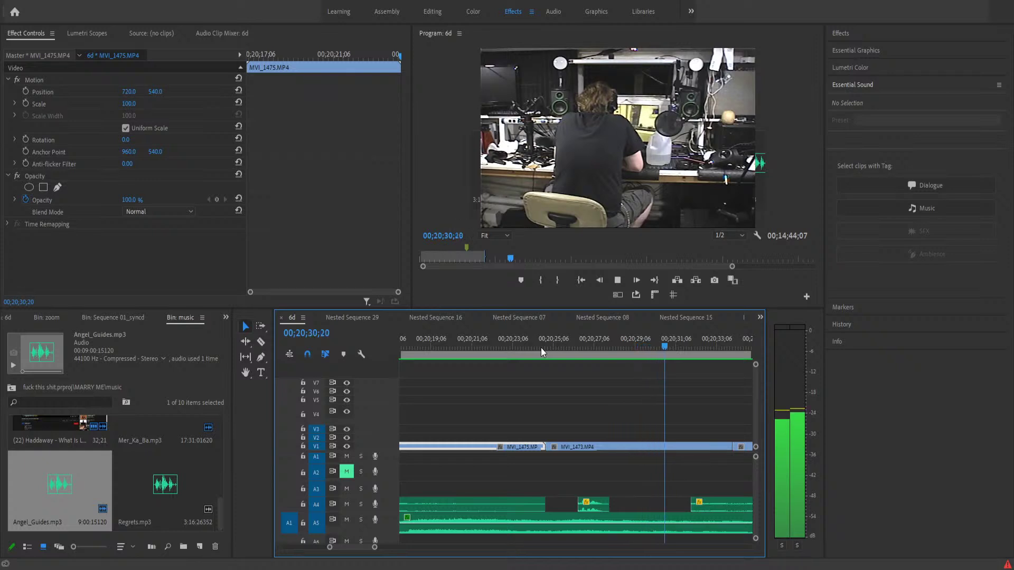
key(space)
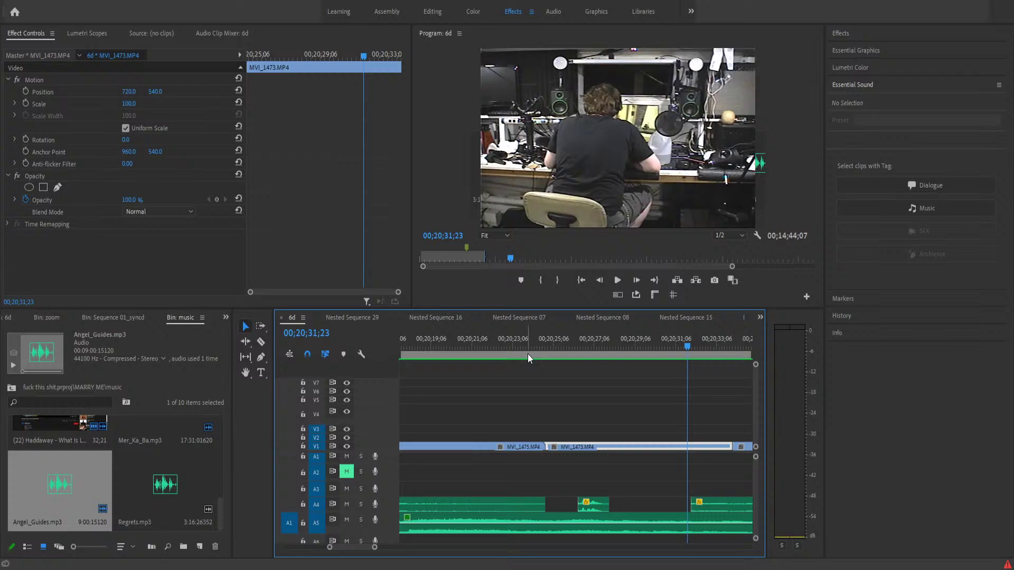
click(588, 320)
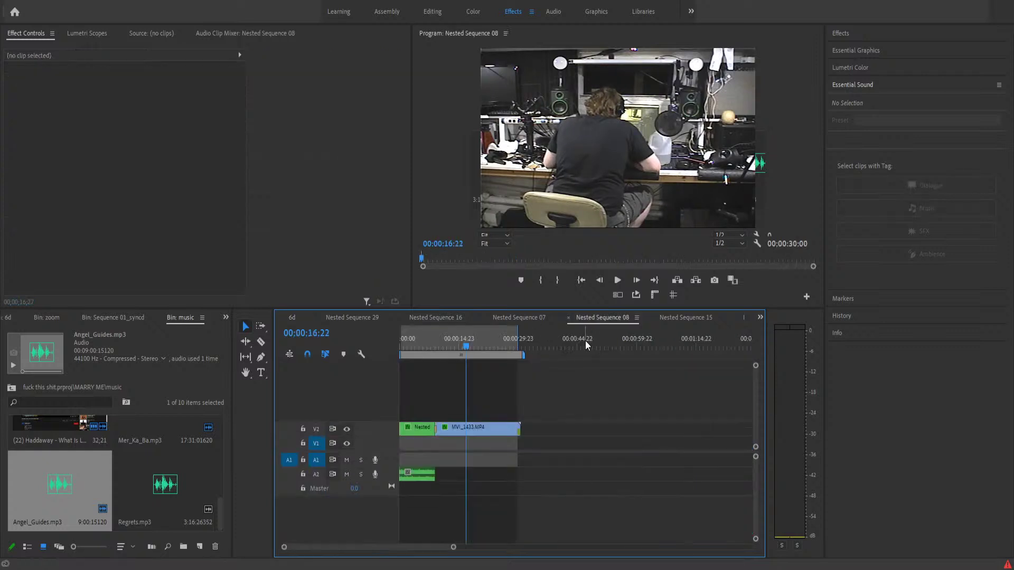
click(761, 318)
click(739, 333)
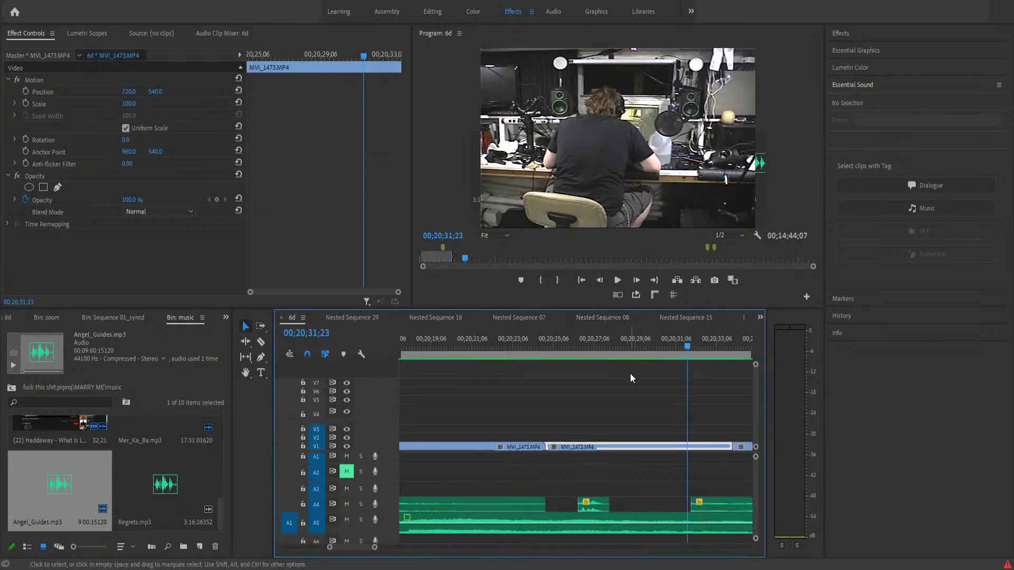
- Move the short voice piece on A4 to 00;20;28;14 and play the sequence from about 00;20;24;07
click(681, 343)
drag(681, 344, 621, 357)
drag(598, 502, 644, 506)
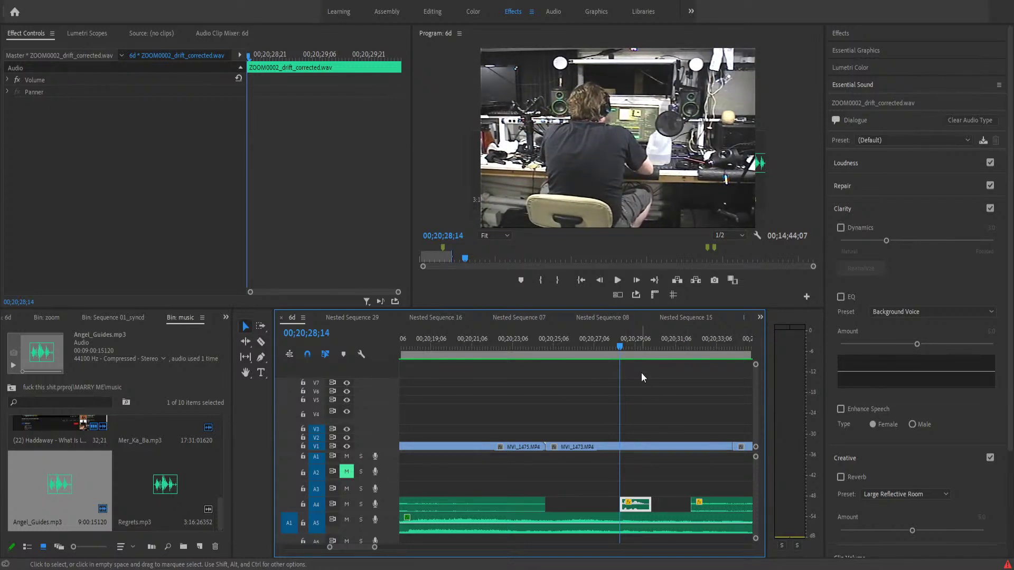
click(586, 344)
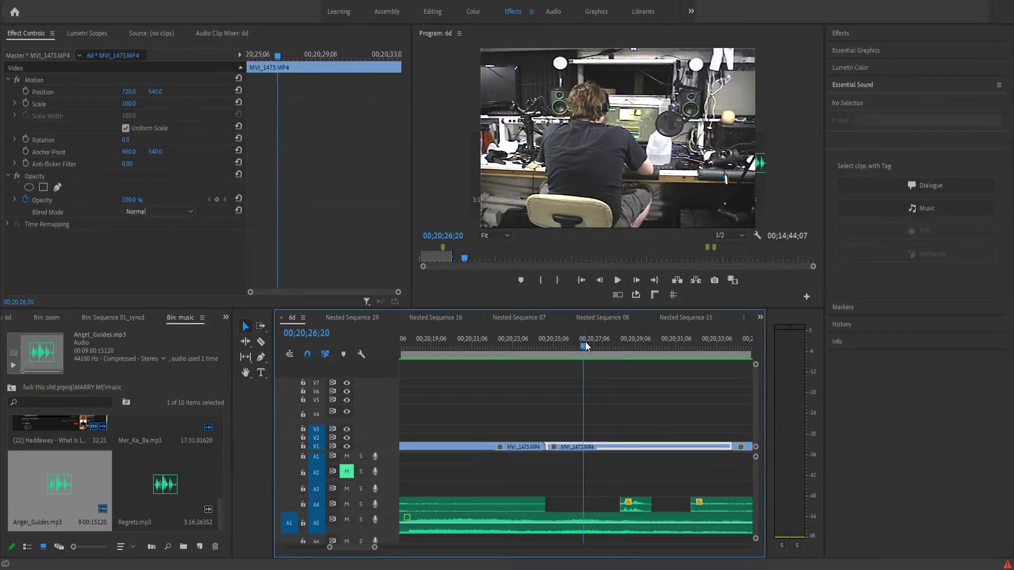
click(535, 326)
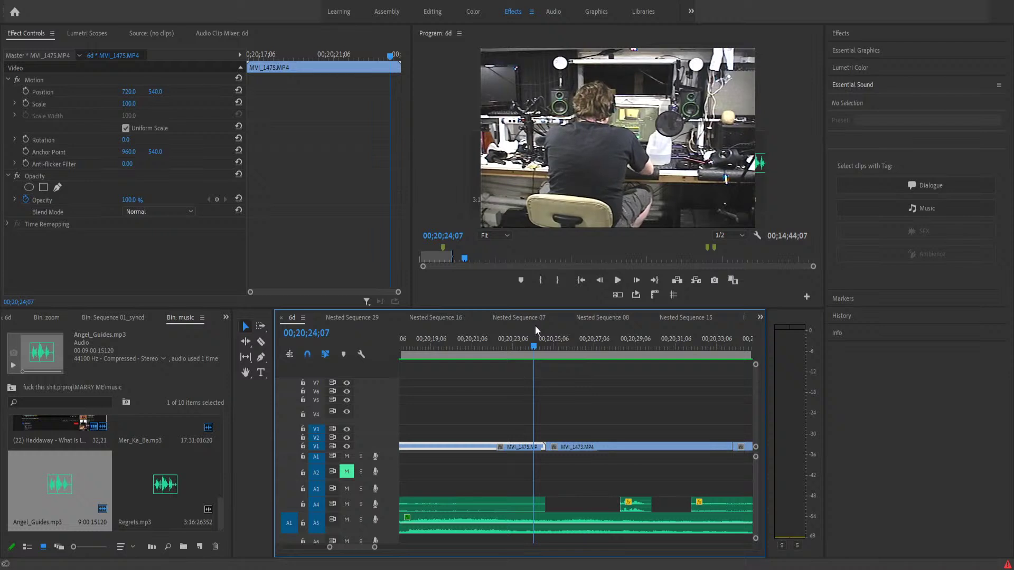
key(space)
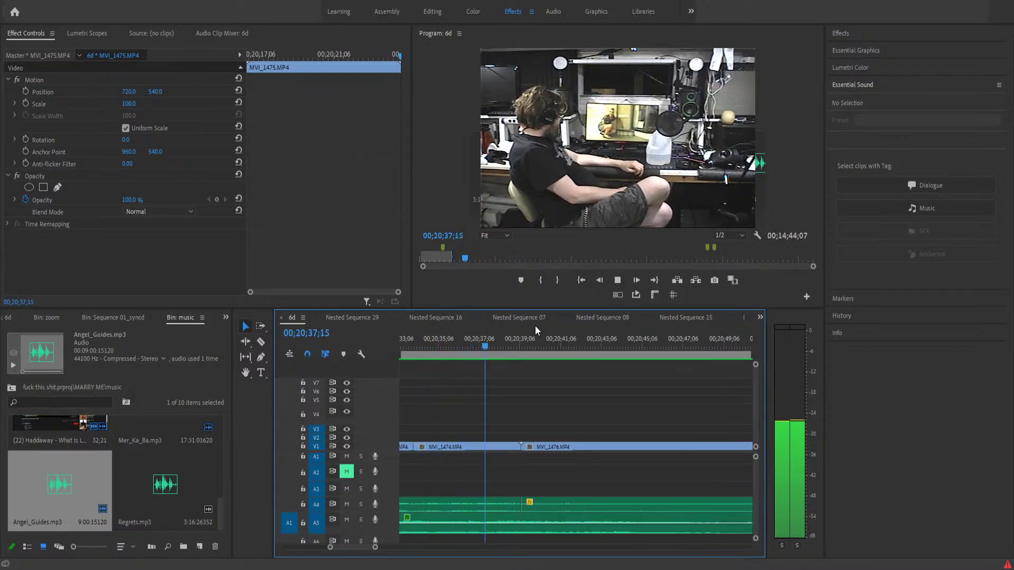
key(space)
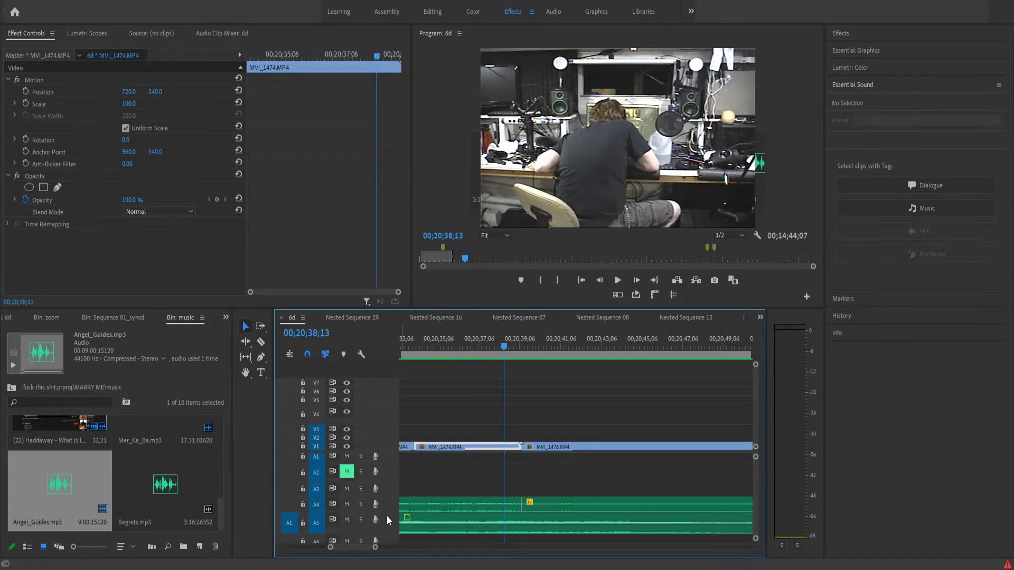
- Increase the height of audio track A4 and select the voice clip under MVI_1474.MP4
drag(387, 512, 387, 522)
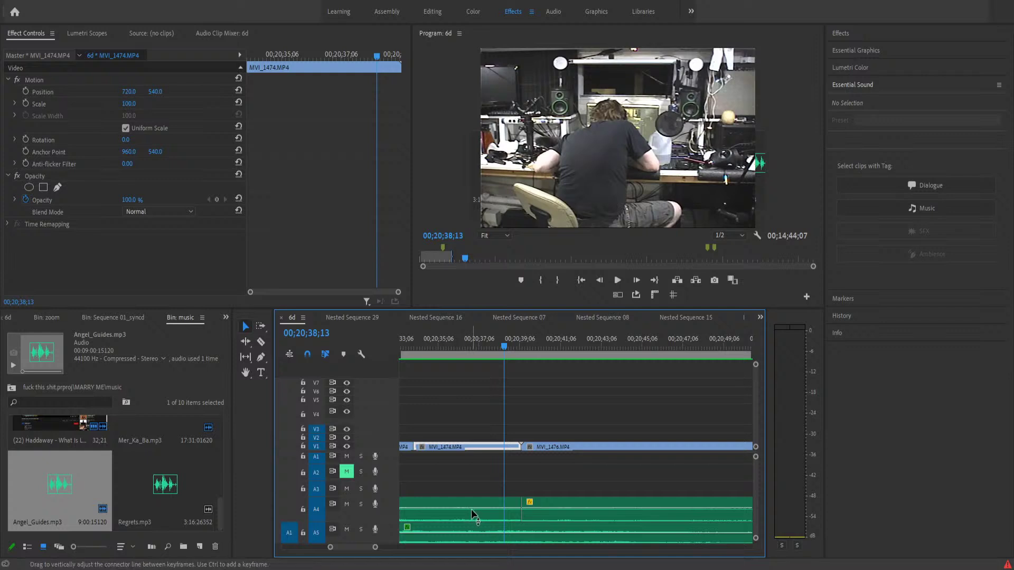
click(471, 509)
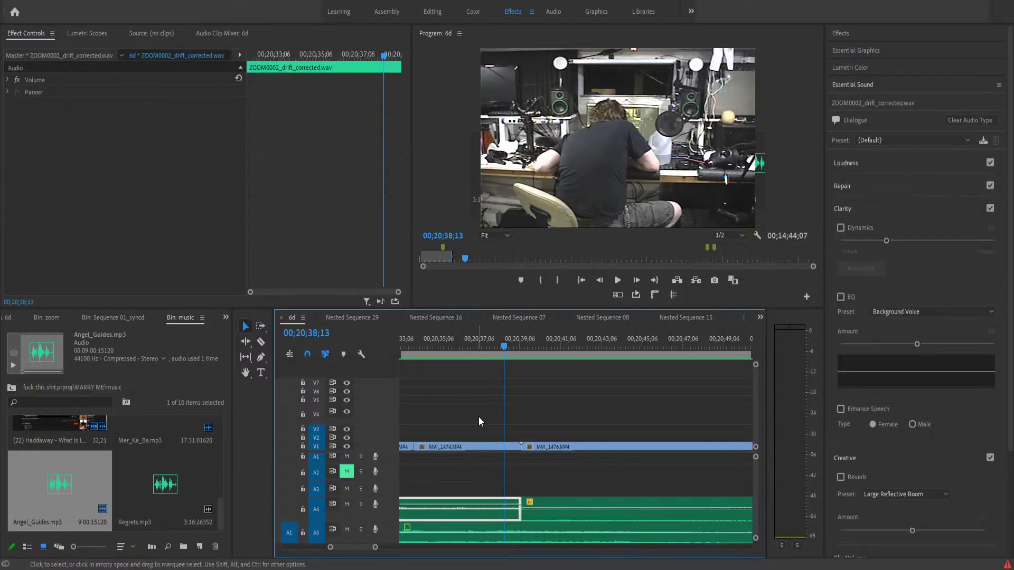
click(437, 318)
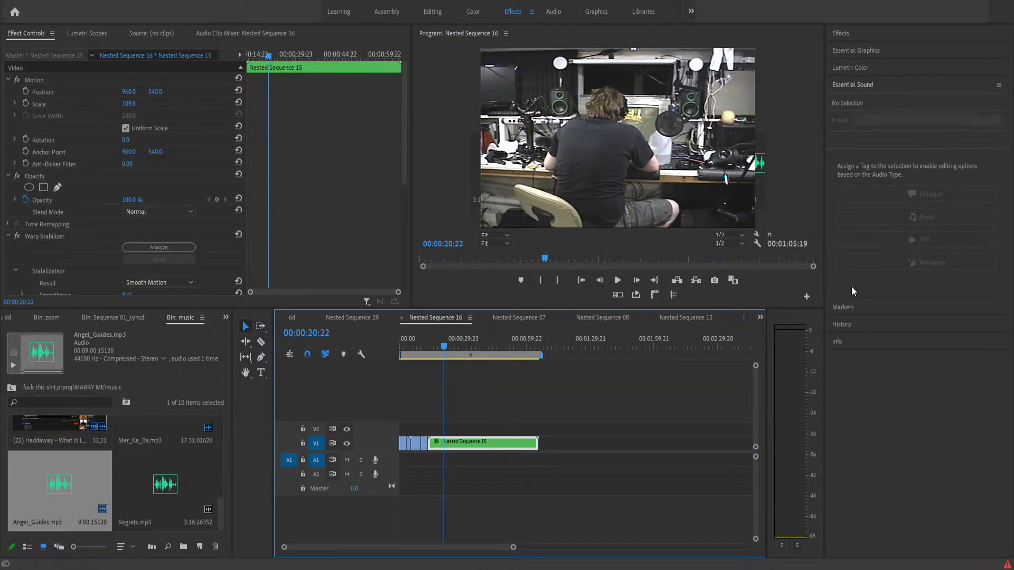
click(769, 327)
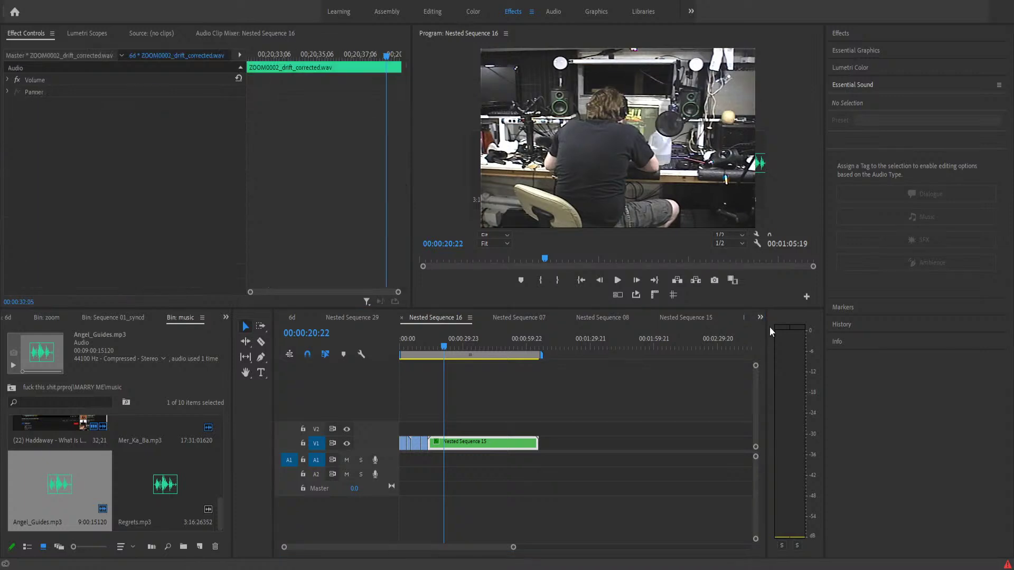
- Fade in the A4 voice clip with a volume keyframe at 00;20;34;00 and a lowered one at its start, and play it
drag(375, 547, 394, 548)
click(528, 346)
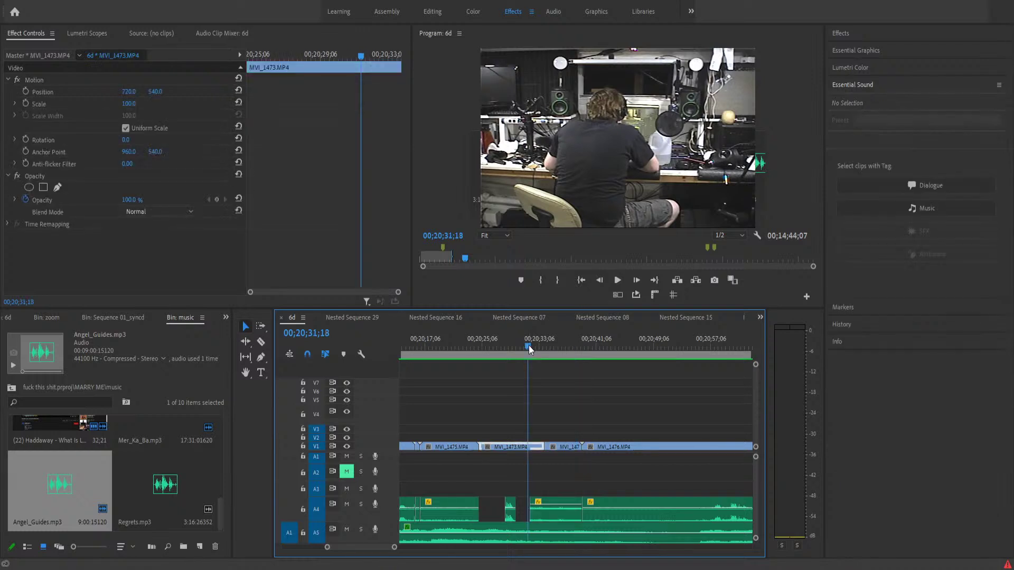
key(space)
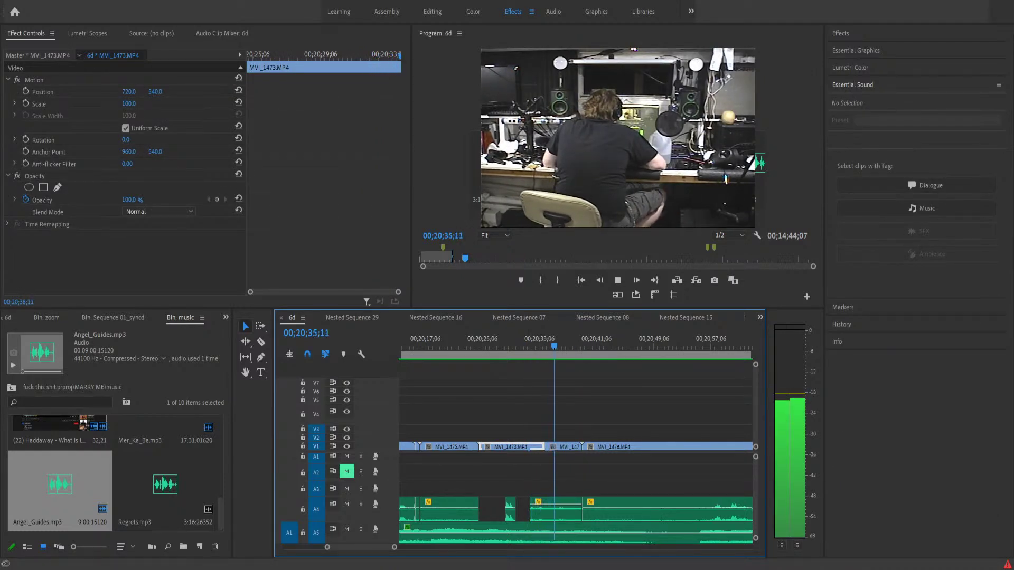
key(space)
key(Up)
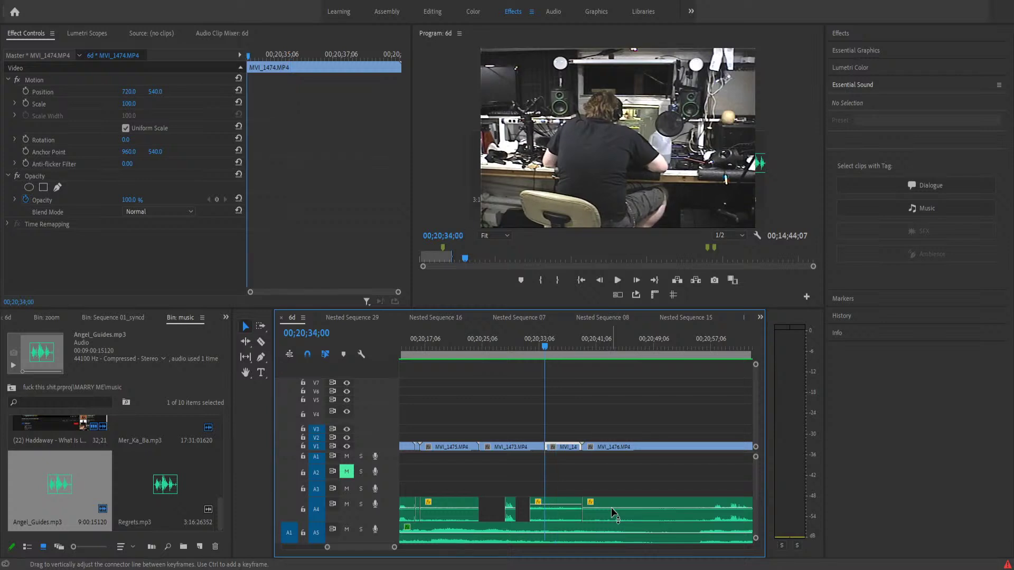
key(p)
click(544, 507)
drag(542, 507, 524, 544)
key(ctrl+z)
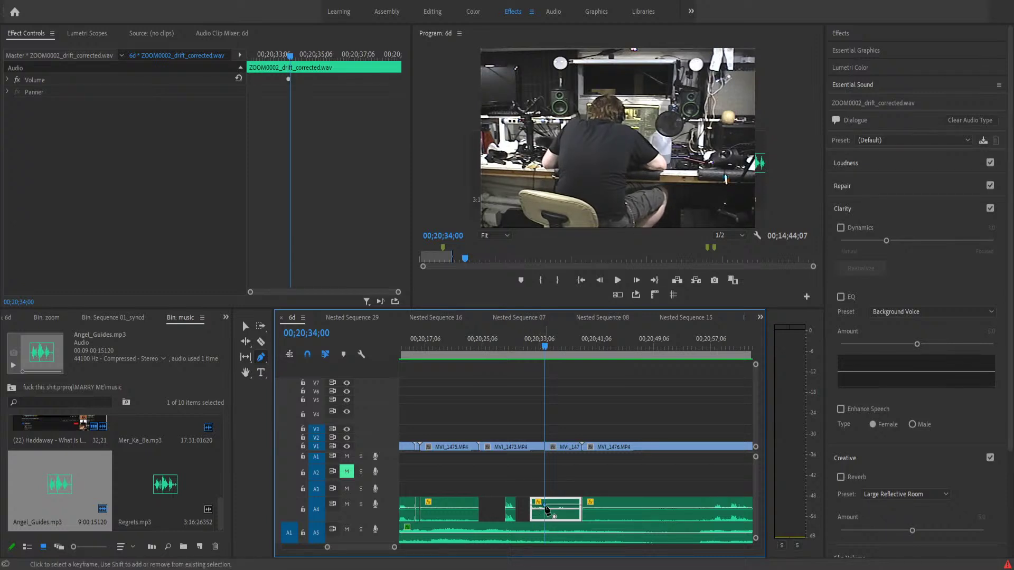
click(525, 344)
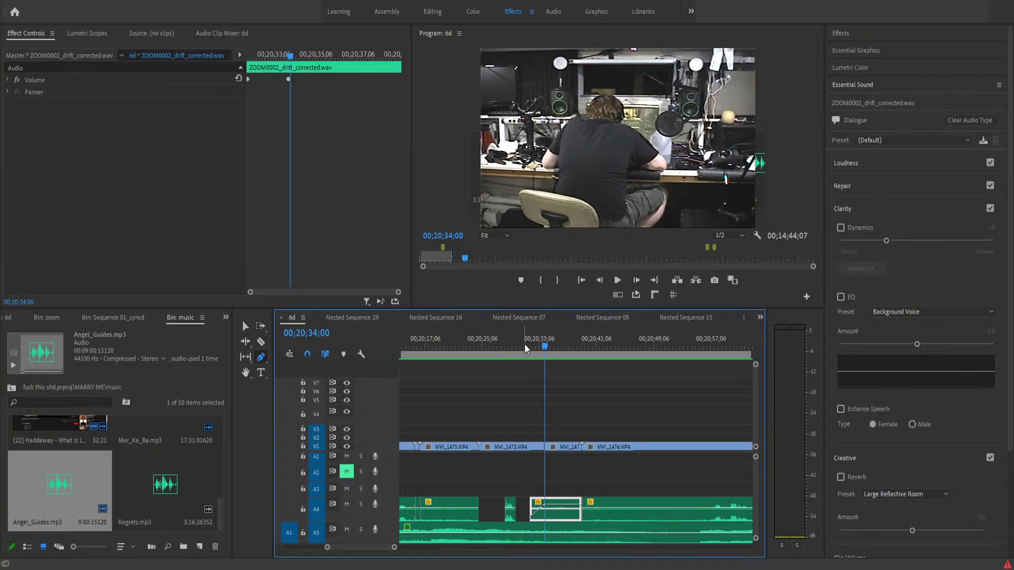
key(space)
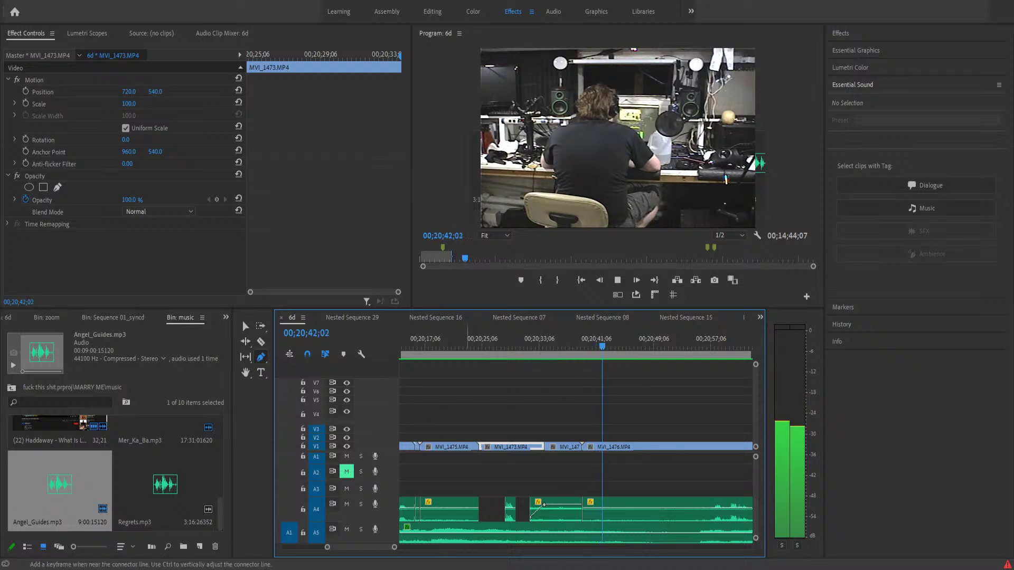
- Remove the beginning of MVI_1476.MP4 up to 00;20;45;24 on V1 and rate-stretch the remainder back to 00;20;39;08
drag(394, 551, 415, 559)
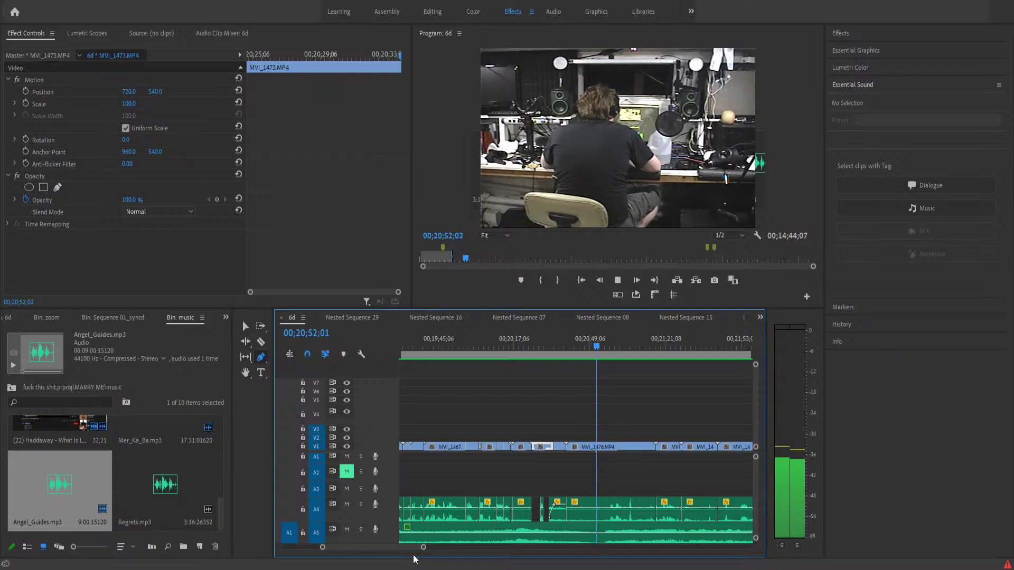
key(space)
key(j)
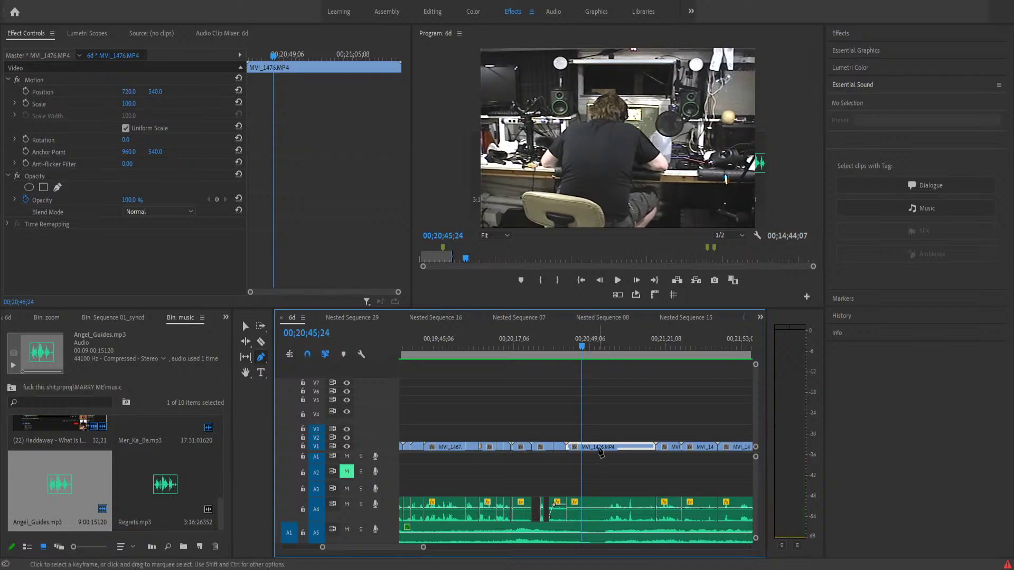
key(v)
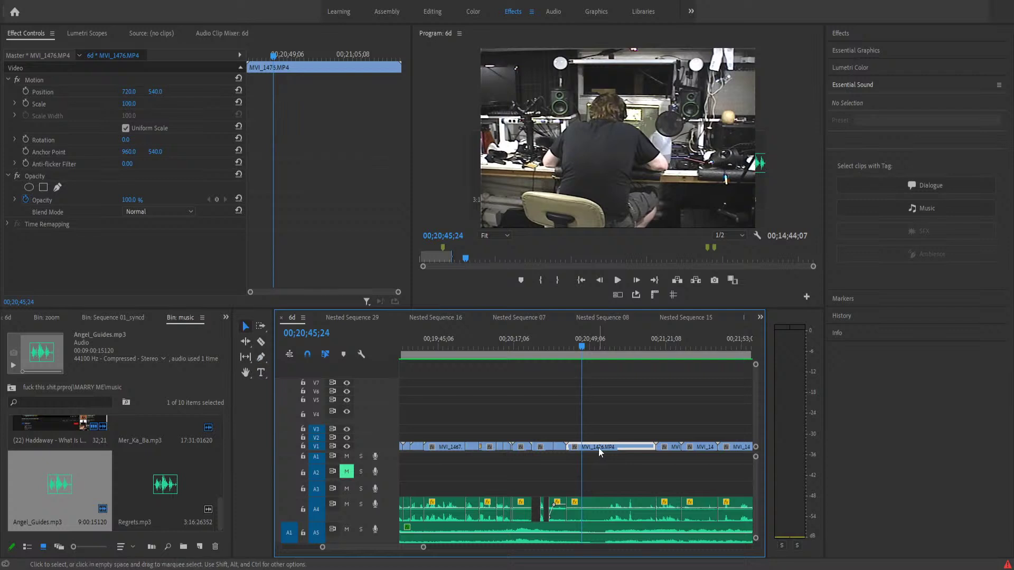
key(ctrl+k)
drag(575, 426, 573, 450)
key(r)
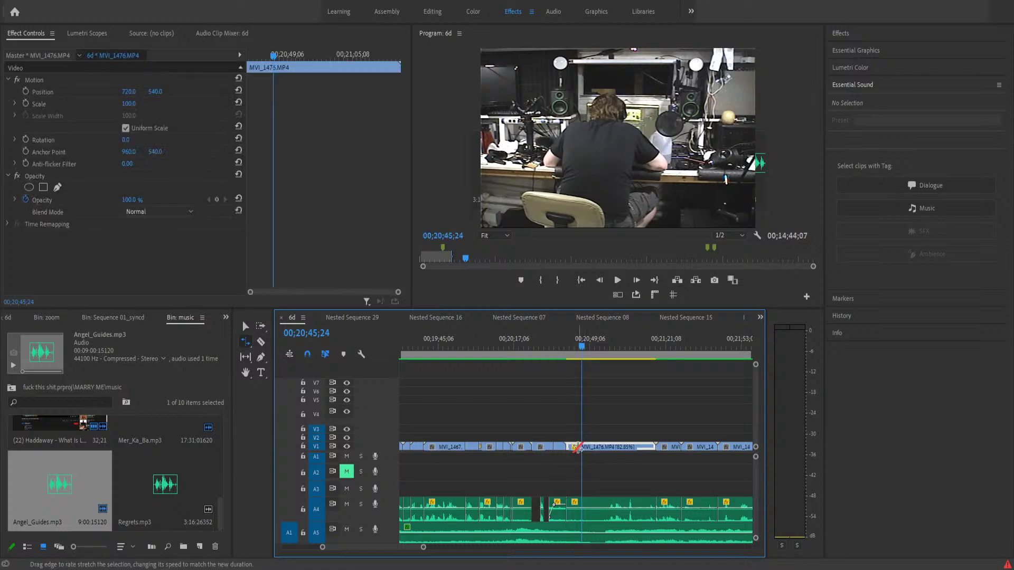
- Play the rate-stretched MVI_1476.MP4 to check its timing and return the playhead to the clip's start
click(568, 340)
key(space)
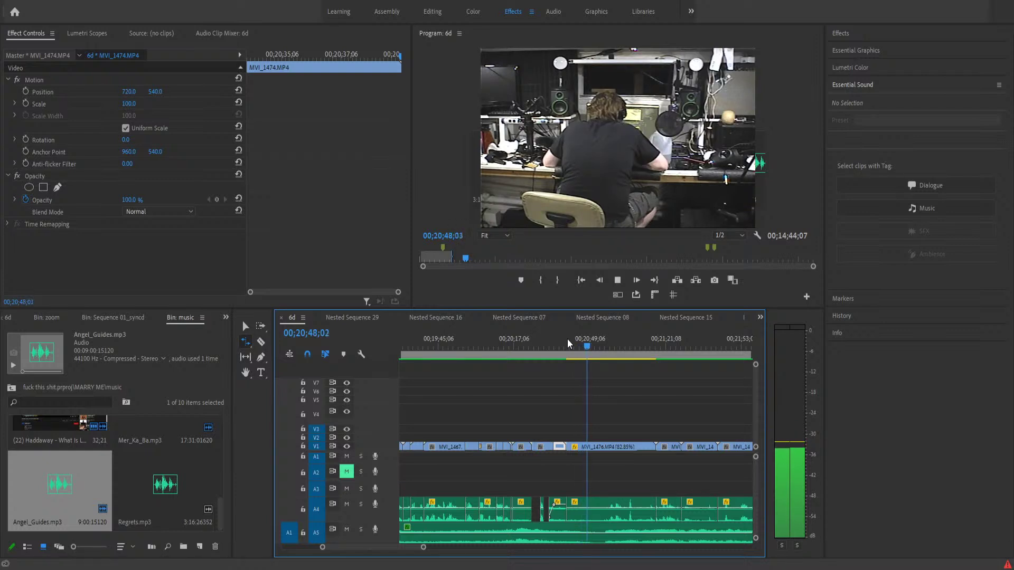
key(space)
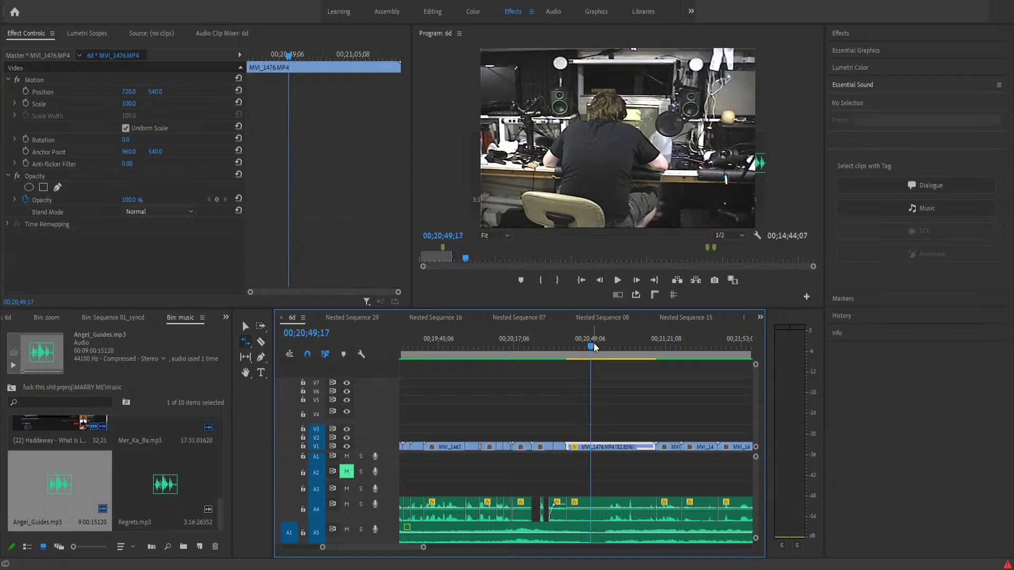
drag(591, 344, 582, 349)
key(Up)
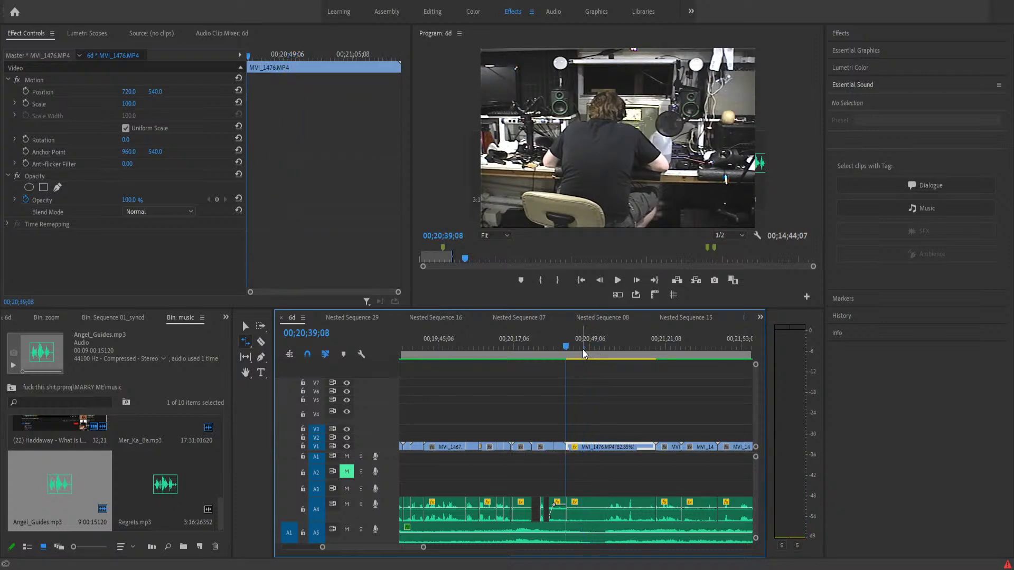
- Play the rate-stretched MVI_1476.MP4 on V1 and split it at 00;20;46;20 and 00;20;57;10
key(space)
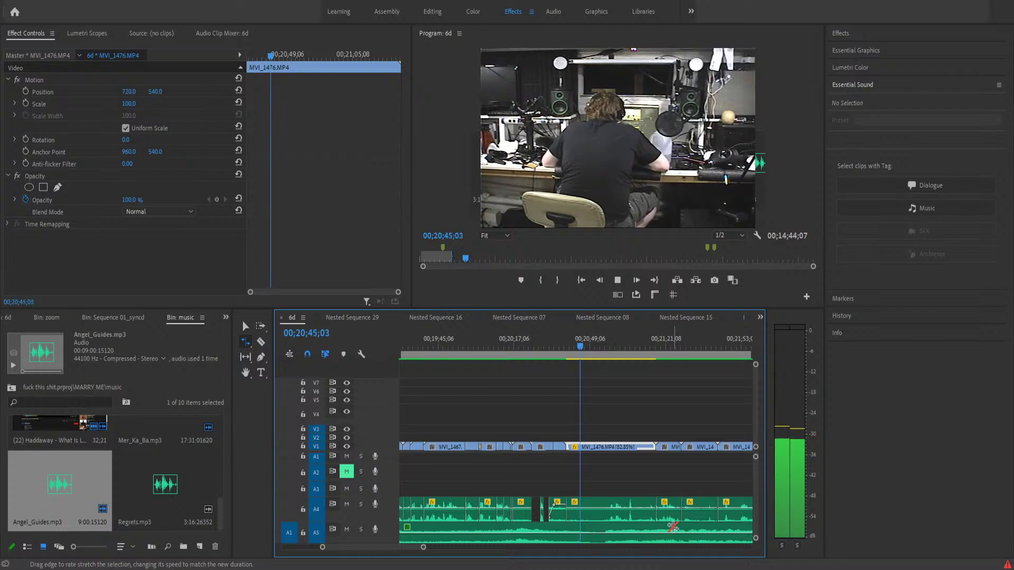
key(space)
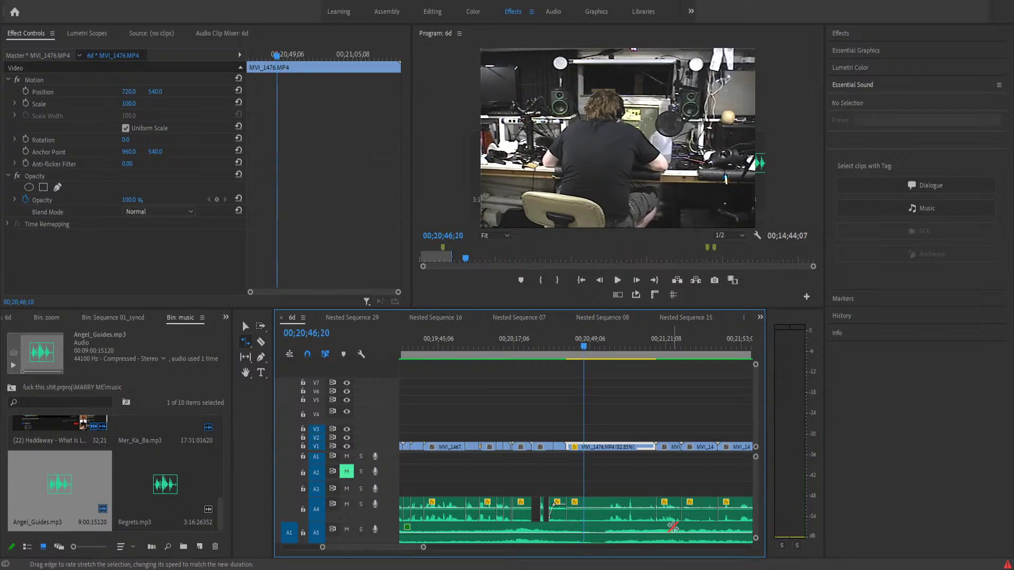
key(v)
key(ctrl+k)
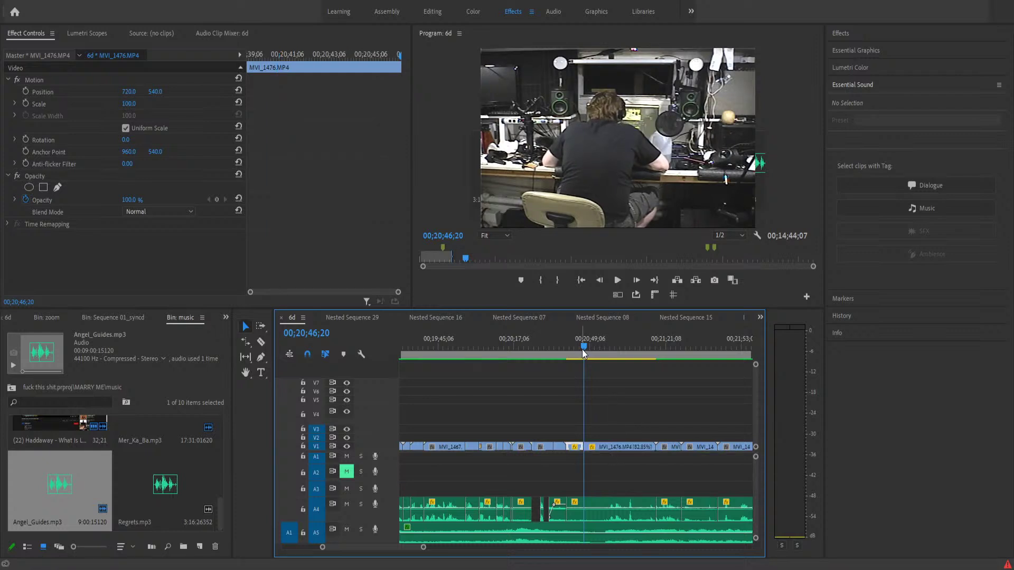
drag(583, 346, 609, 351)
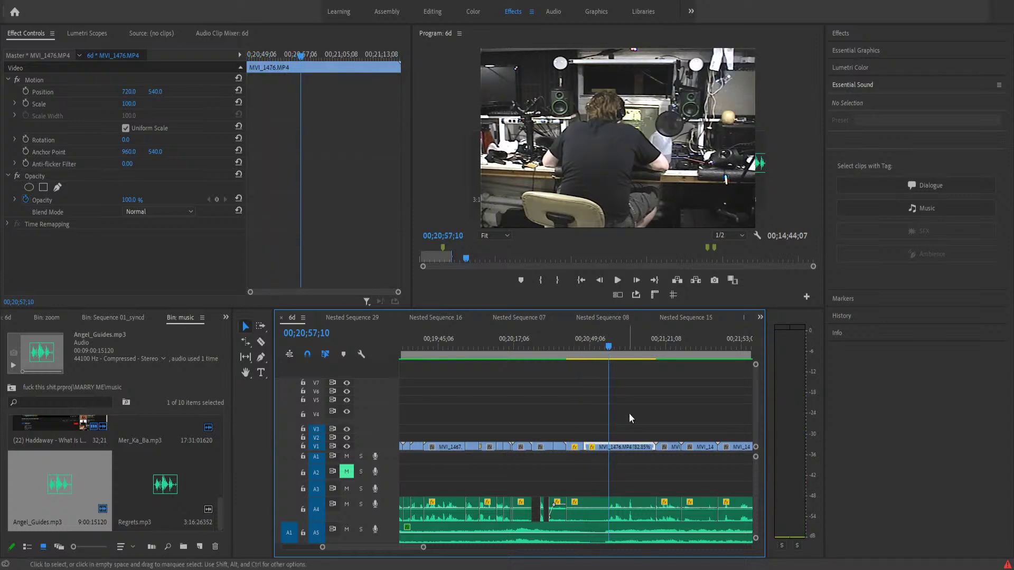
key(ctrl+k)
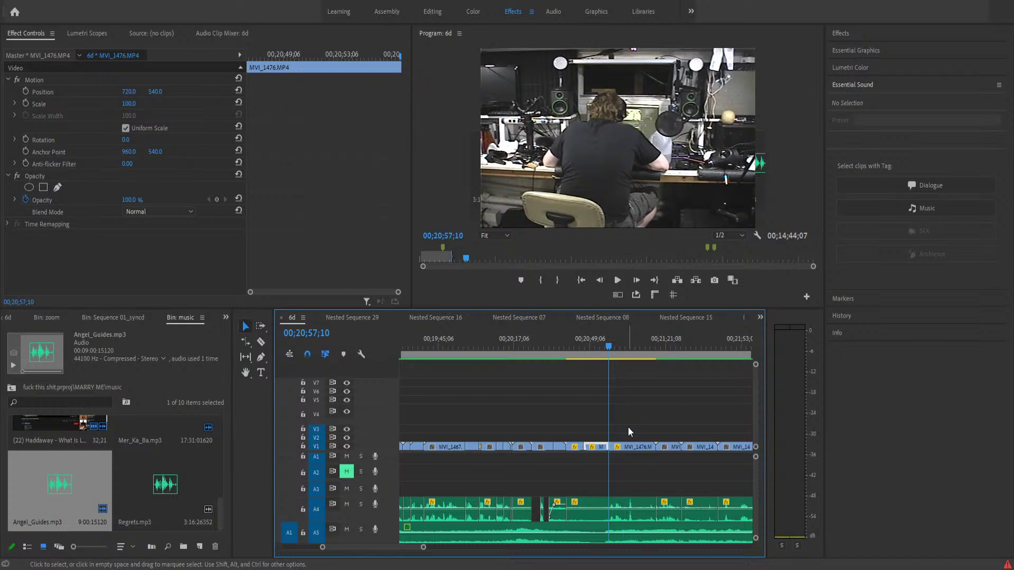
- Delete the MVI_1476.MP4 footage between 00;20;46;20 and 00;21;06;03 and move the remaining end piece against the first one
drag(611, 346, 632, 355)
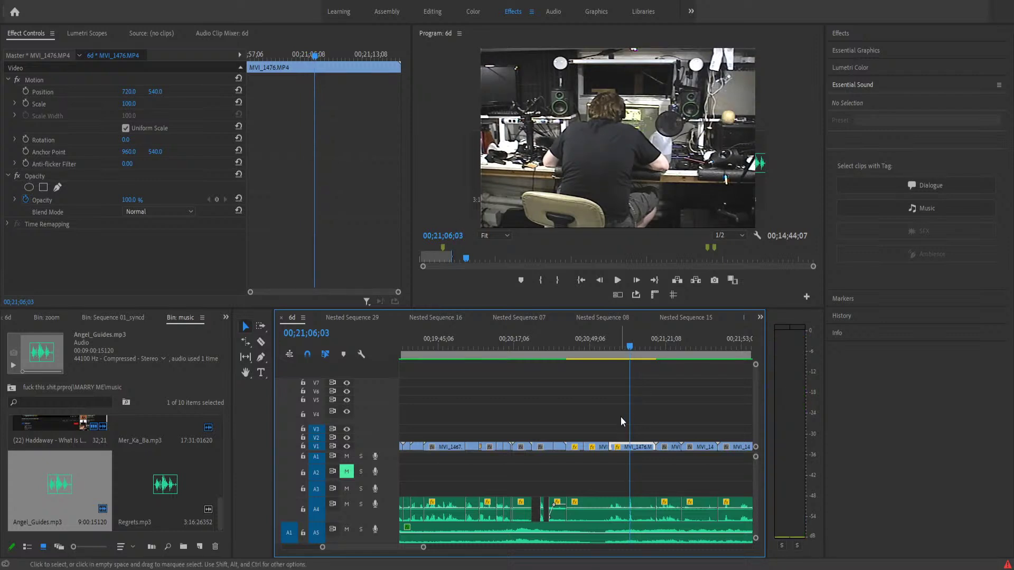
drag(619, 417, 598, 455)
key(Delete)
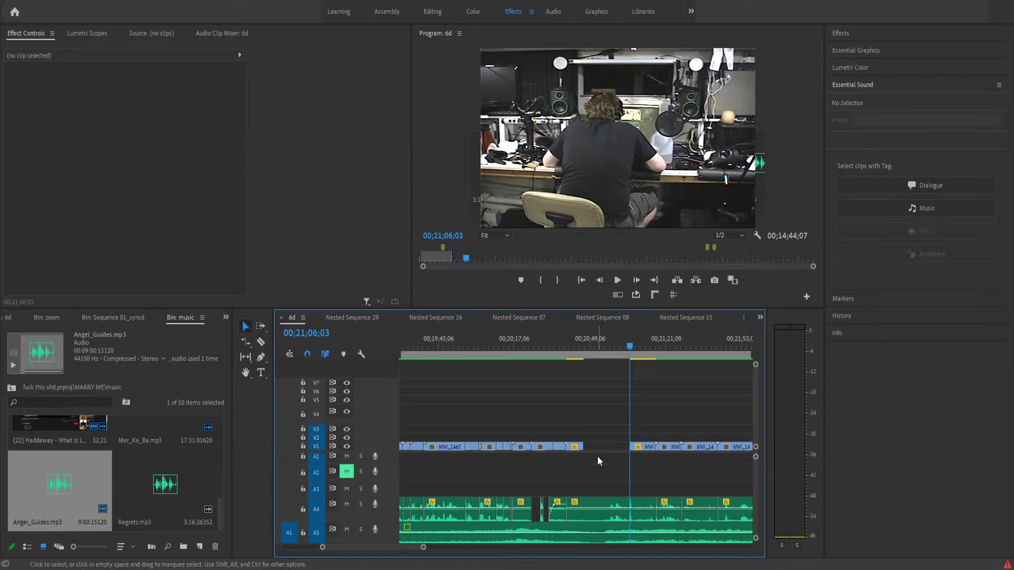
drag(653, 448, 607, 450)
- Play the shortened section from 00;20;29;08 and remove the A4 voice audio beyond the end of MVI_1476.MP4 at 00;20;57;24
click(544, 345)
key(space)
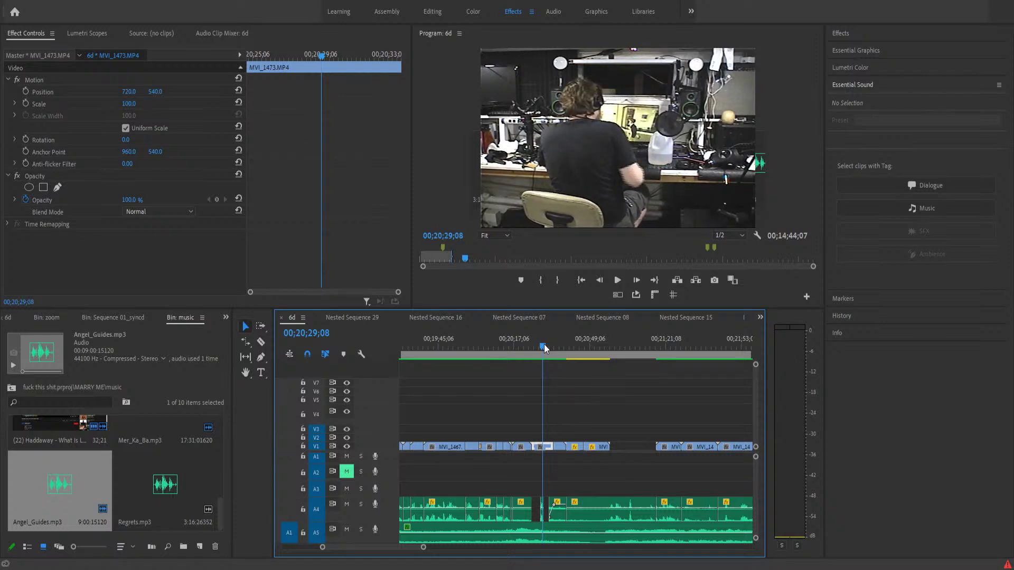
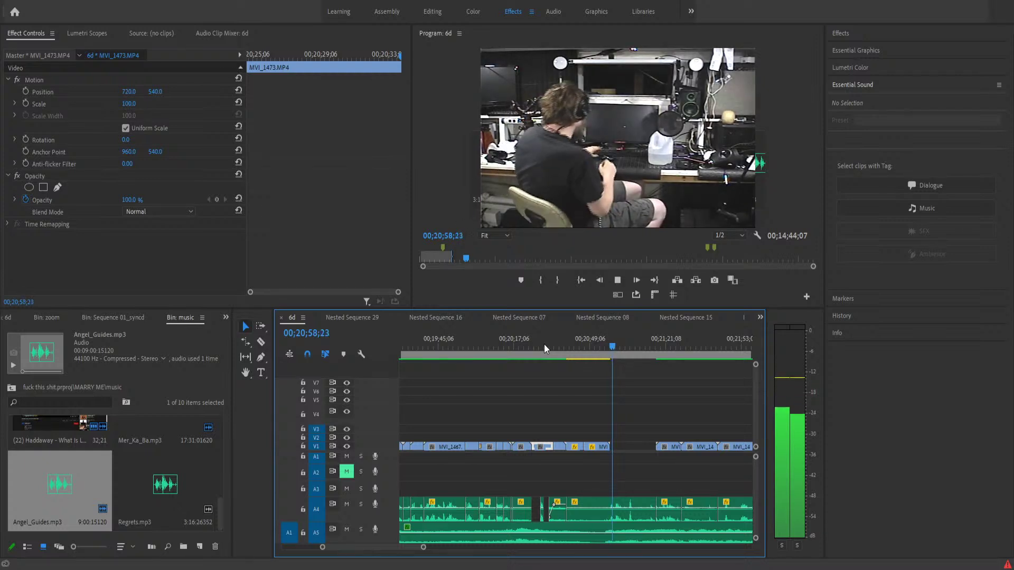
key(space)
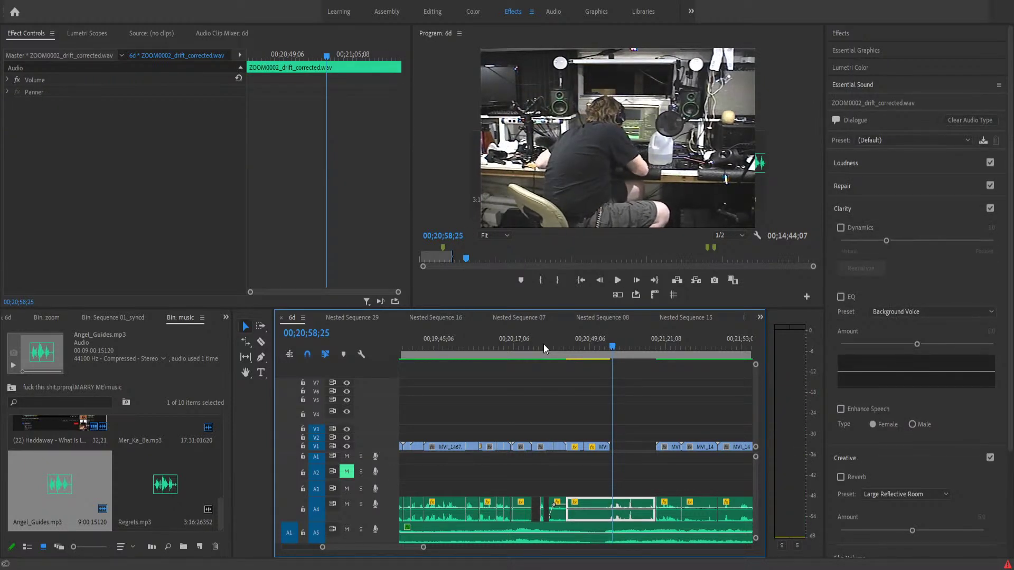
key(Up)
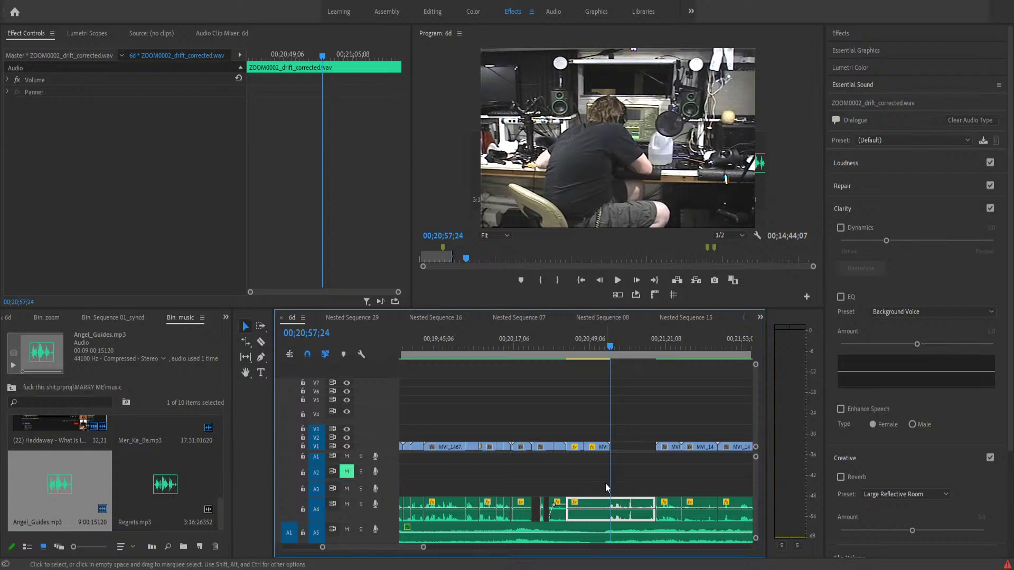
key(ctrl+k)
click(625, 508)
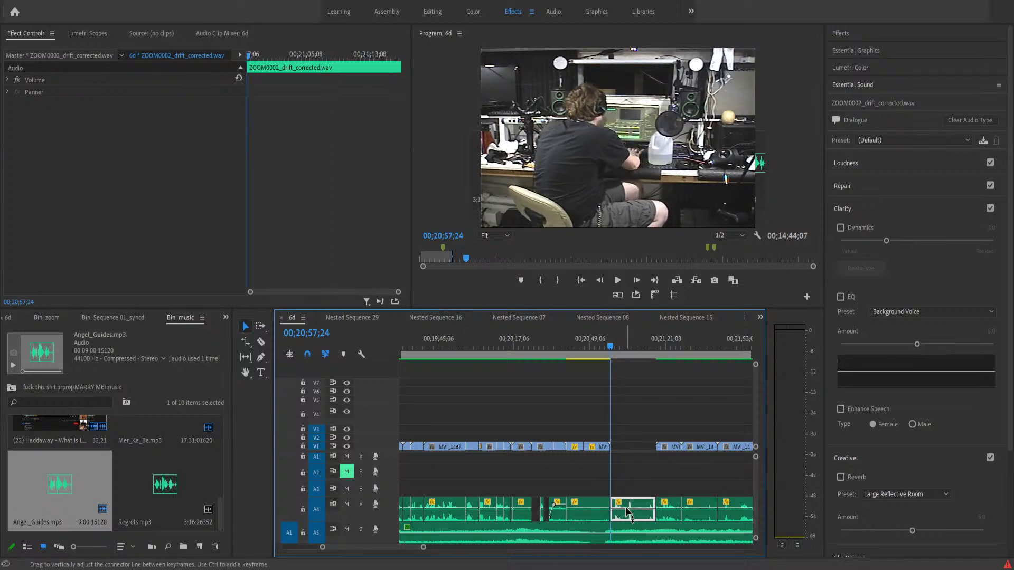
key(Delete)
- Move MVI_1477.MP4 and its A4 voice clip against the end of MVI_1476.MP4 and play across the join
drag(633, 440, 628, 504)
click(603, 346)
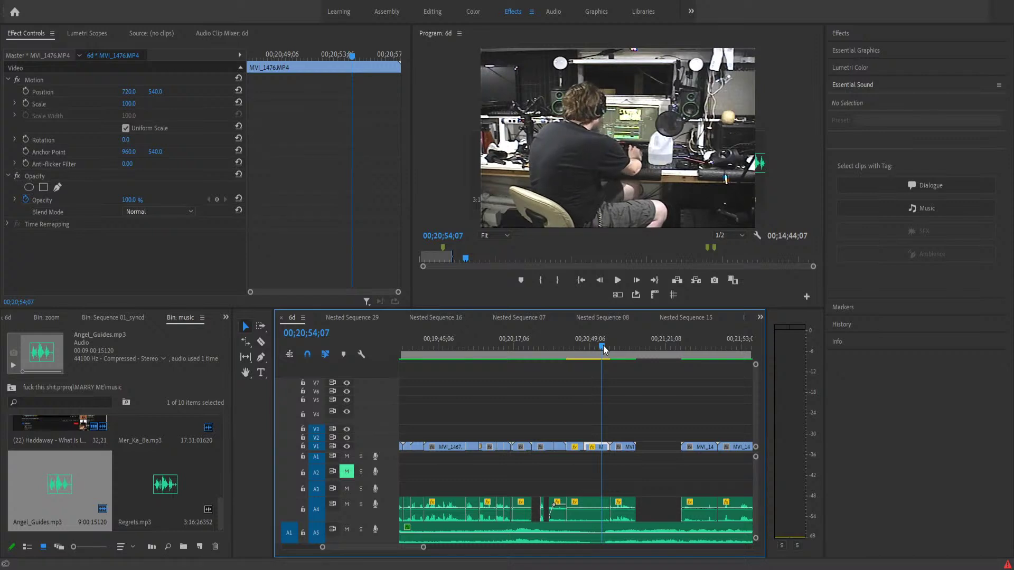
key(space)
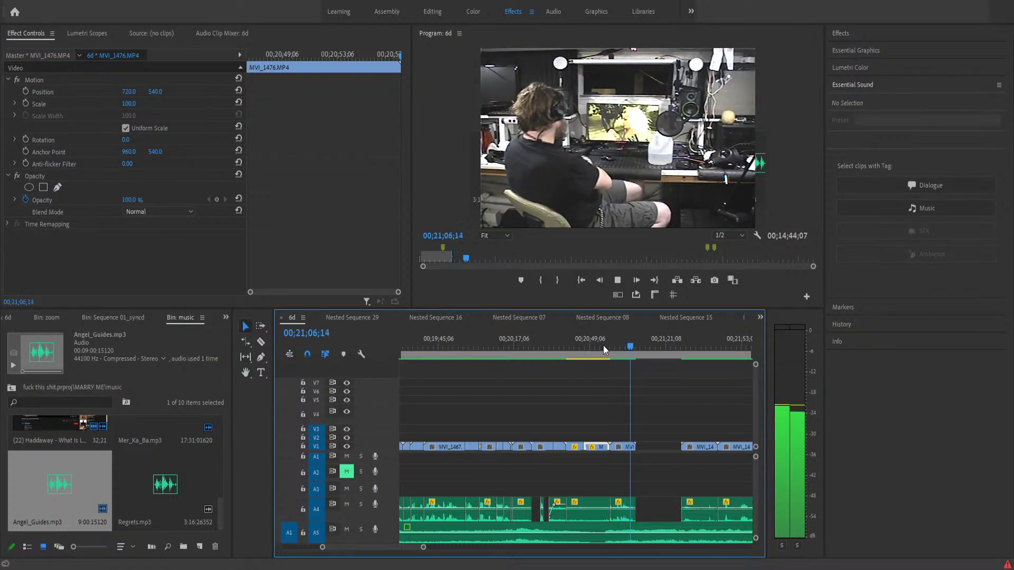
key(space)
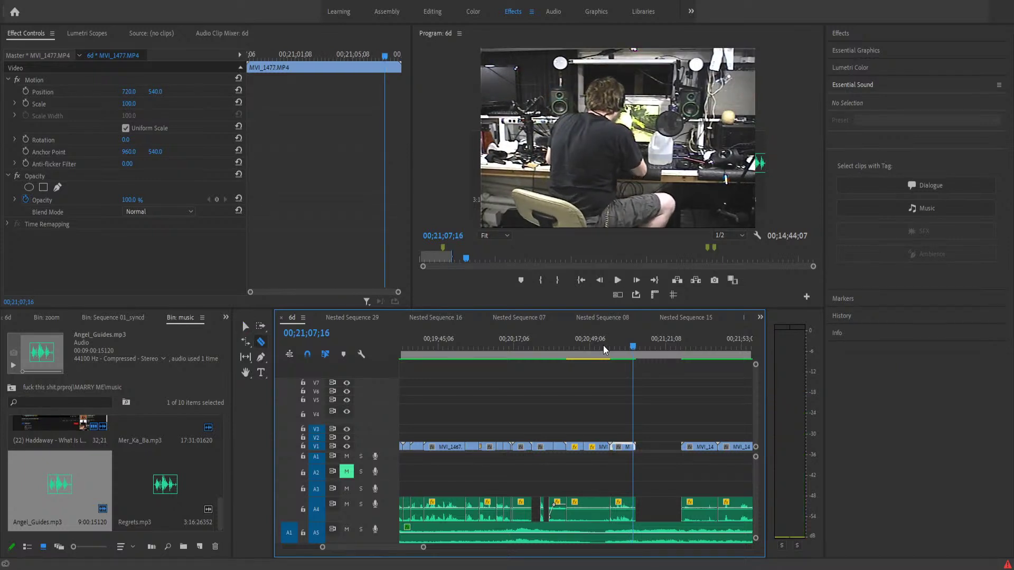
- Split MVI_1477.MP4 and its voice clip at 00;21;00;14 and move the front piece into the empty space behind the remainder
key(c)
key(=)
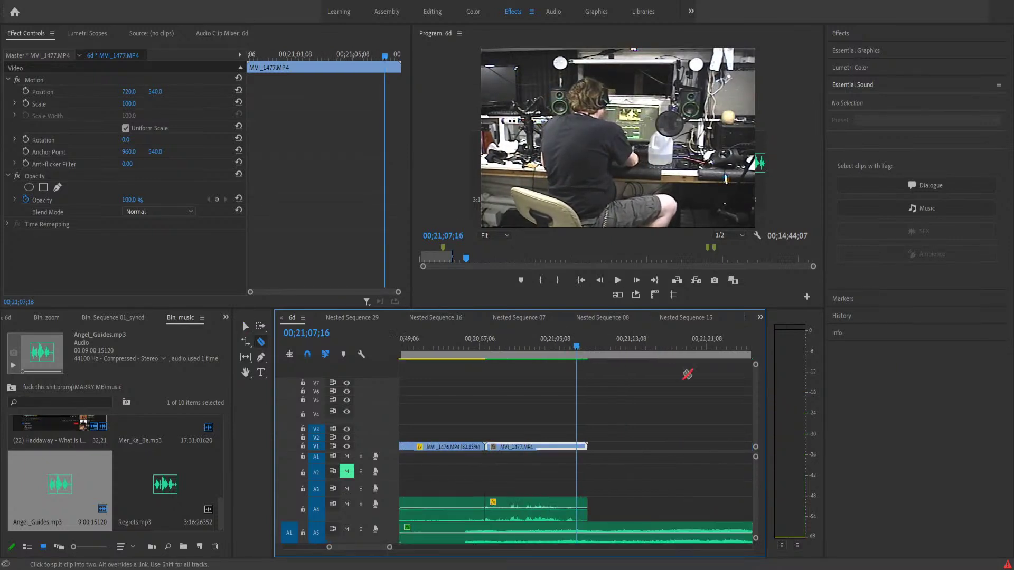
key(Up)
key(space)
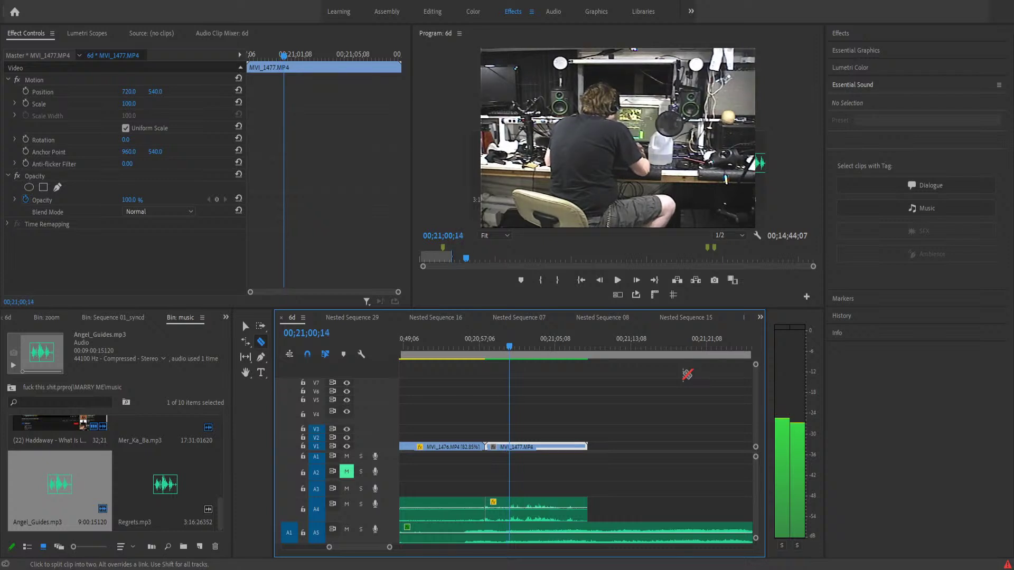
key(space)
key(v)
drag(641, 409, 547, 509)
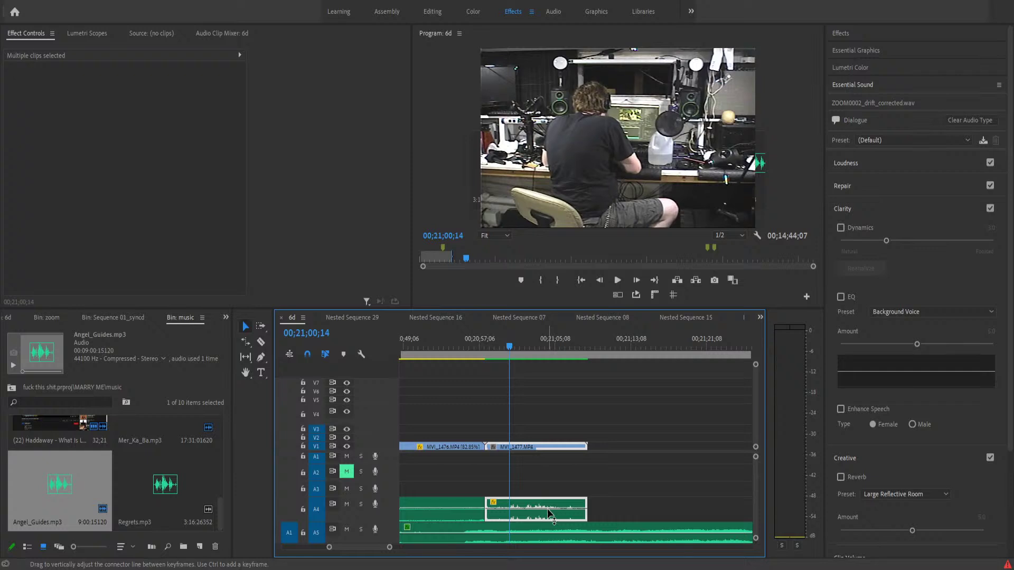
key(ctrl+k)
drag(496, 421, 628, 511)
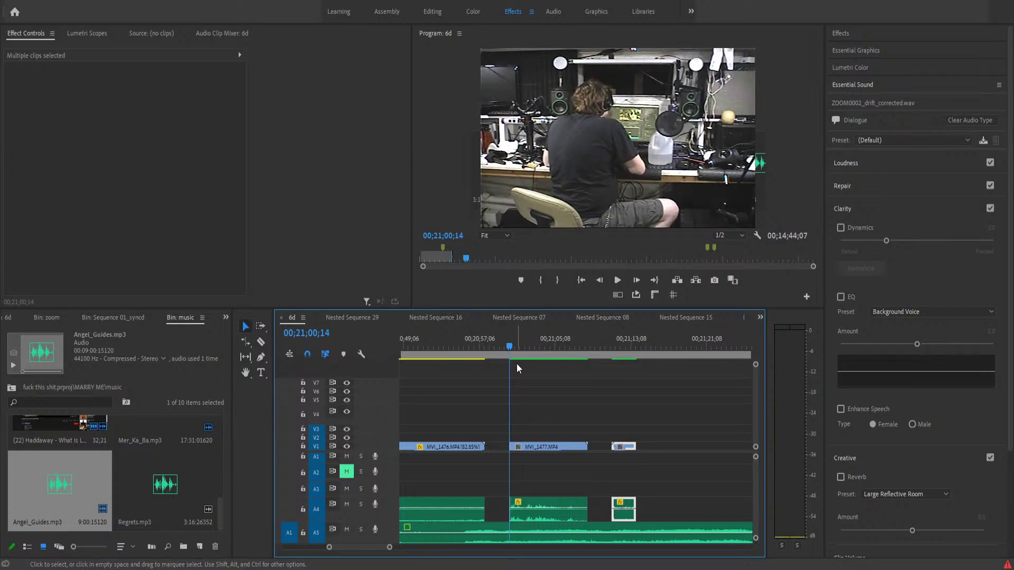
- Save the project, split the MVI_1477.MP4 remainder and its voice clip at 00;21;02;11, and delete the part before the cut
drag(509, 345, 515, 349)
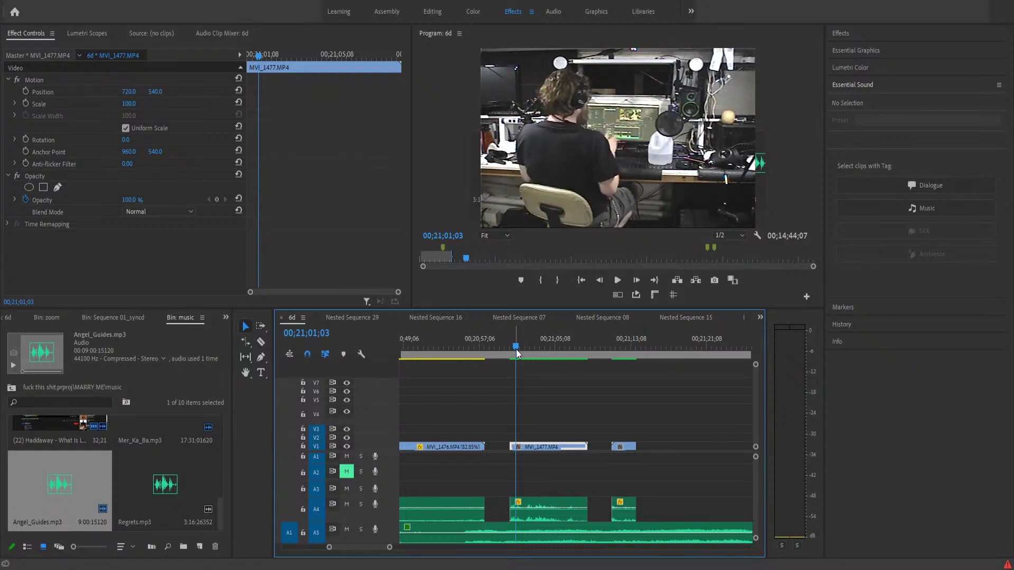
key(ctrl+s)
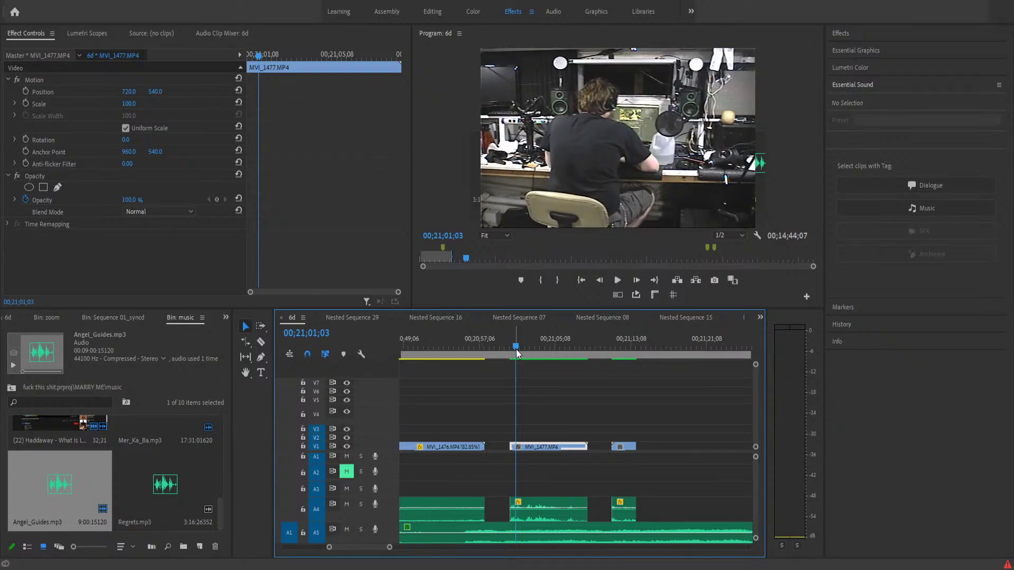
mouse_move(519, 353)
mouse_down()
mouse_move(539, 362)
mouse_move(526, 361)
mouse_up()
drag(547, 394, 553, 513)
key(ctrl+k)
drag(498, 427, 523, 520)
key(Delete)
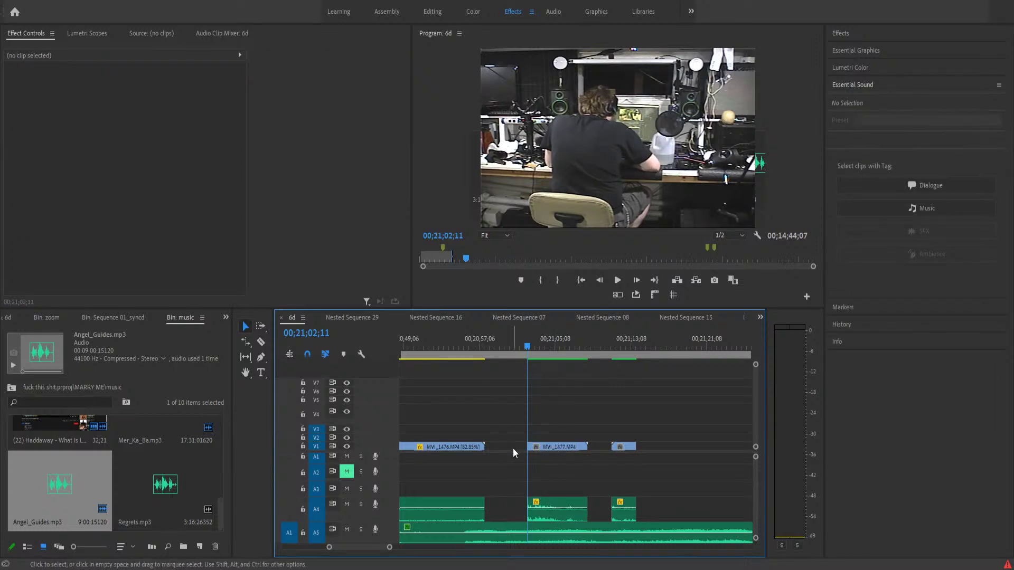
- Play the remaining MVI_1477.MP4 and split it together with its voice clip at 00;21;04;14
key(space)
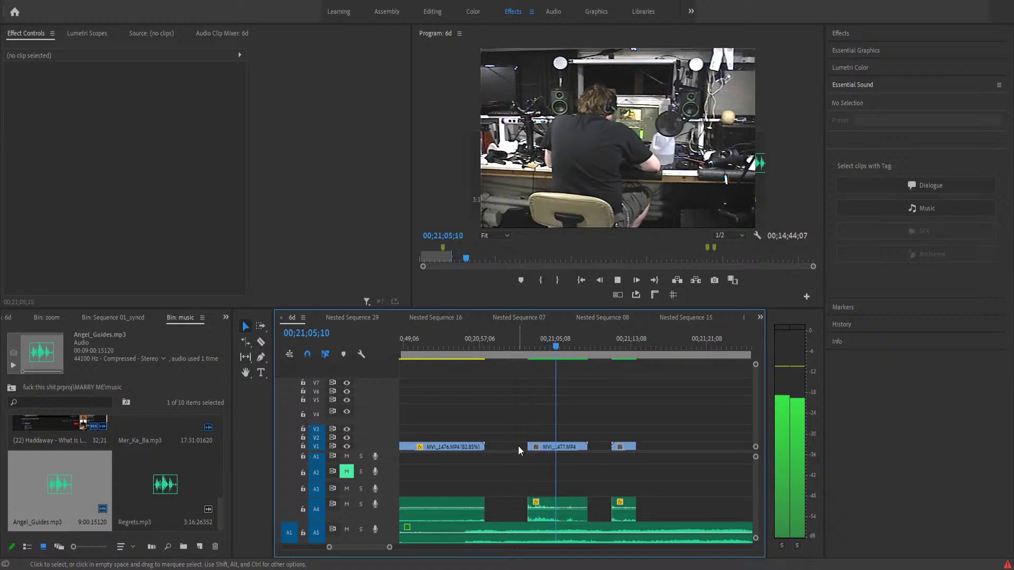
key(d)
key(j)
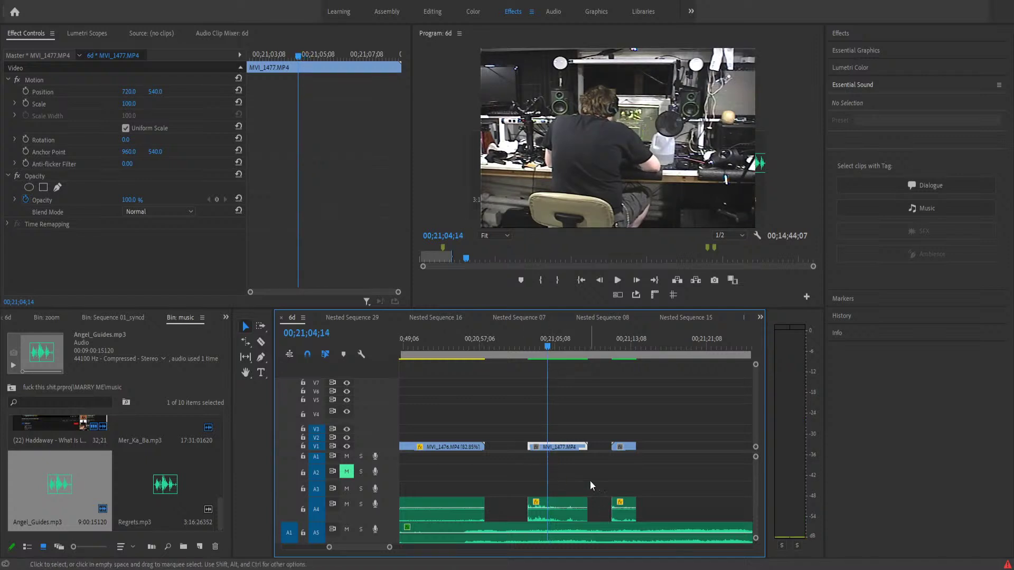
drag(583, 469, 582, 515)
key(ctrl+k)
- Move the MVI_1477.MP4 piece before 00;21;04;14 against MVI_1476.MP4 and place the set-aside piece directly behind it, both with their voice audio
click(543, 509)
click(536, 523)
drag(505, 428, 541, 515)
drag(508, 426, 550, 523)
drag(507, 427, 543, 515)
click(543, 521)
drag(540, 522, 497, 520)
drag(598, 431, 522, 516)
- Play the reordered MVI_1477.MP4 pieces and the separate piece starting at 00;21;04;14
click(480, 347)
key(space)
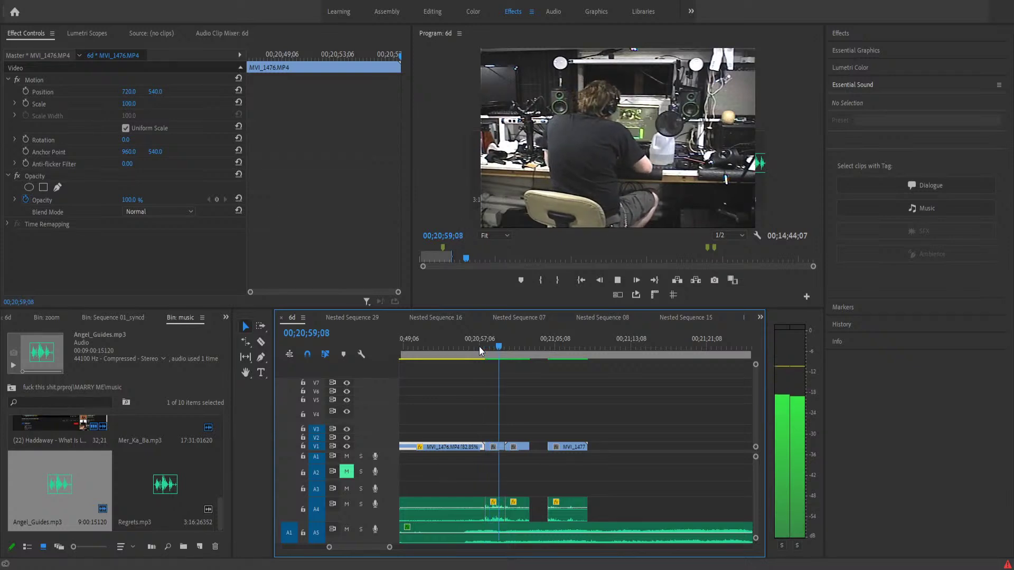
key(space)
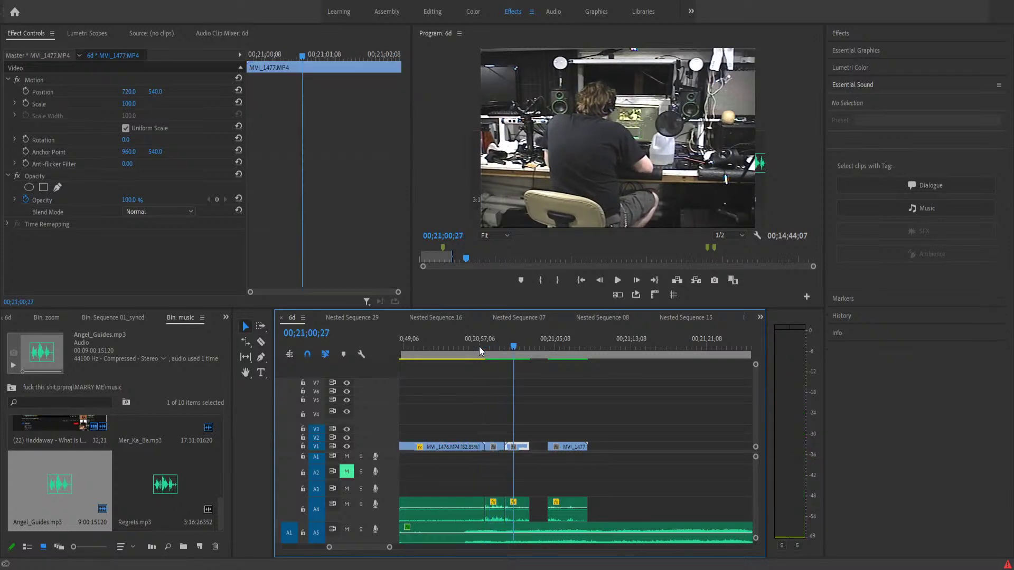
key(space)
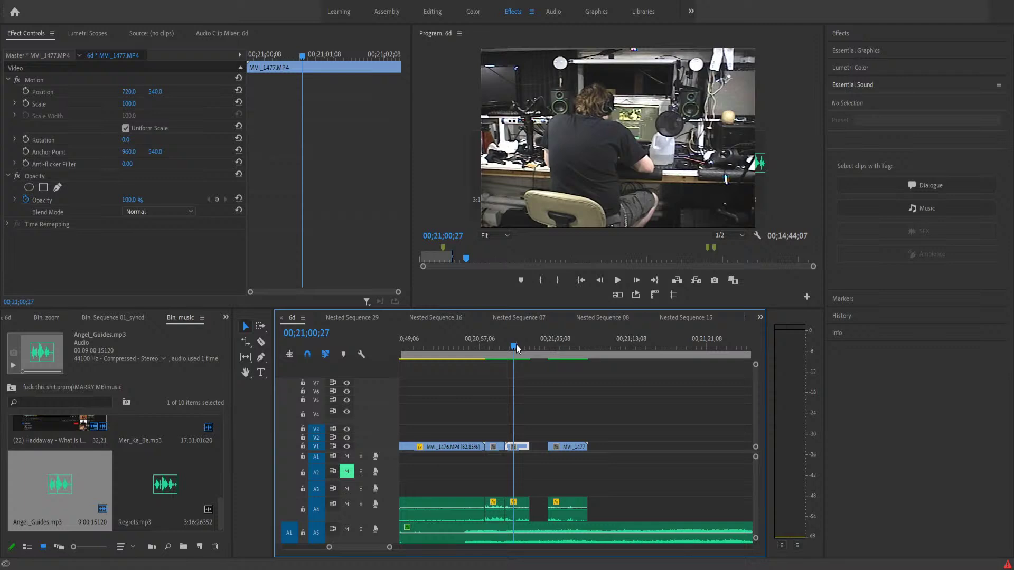
key(Down)
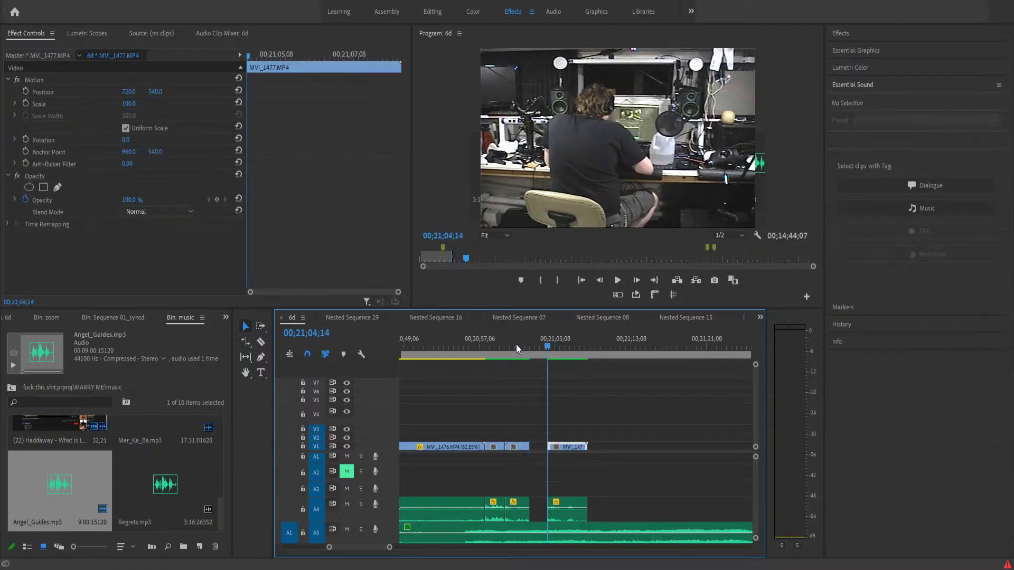
key(space)
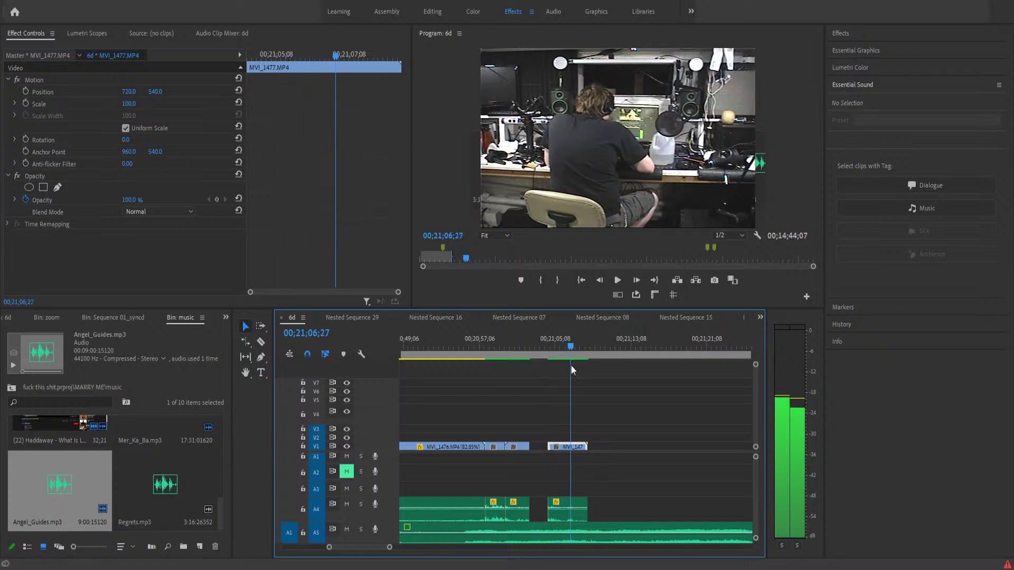
- Split the last MVI_1477.MP4 piece and its voice audio at 00;21;06;20 and delete the part before the cut
drag(583, 376, 576, 512)
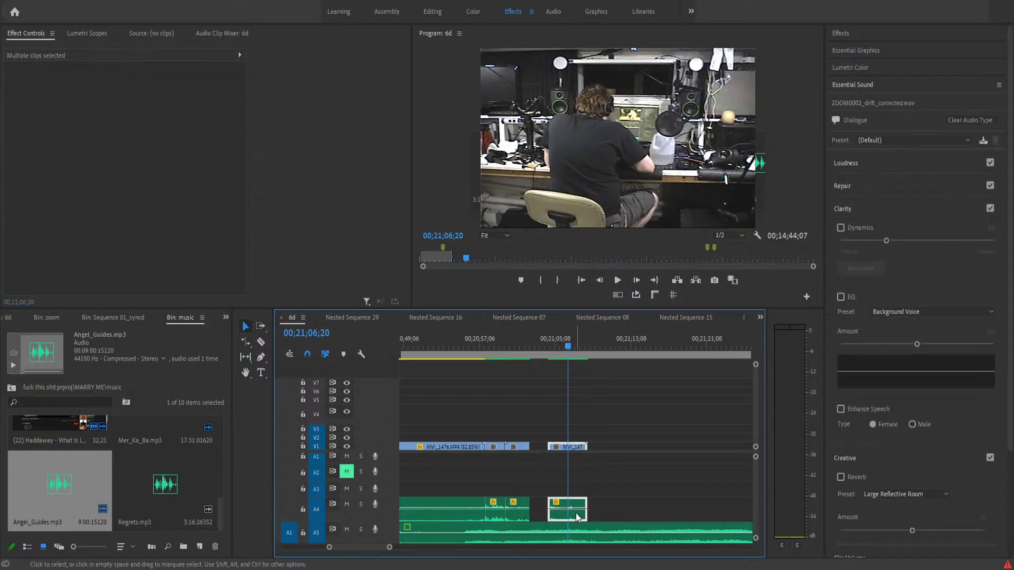
key(ctrl+k)
drag(529, 427, 554, 505)
click(552, 509)
key(Delete)
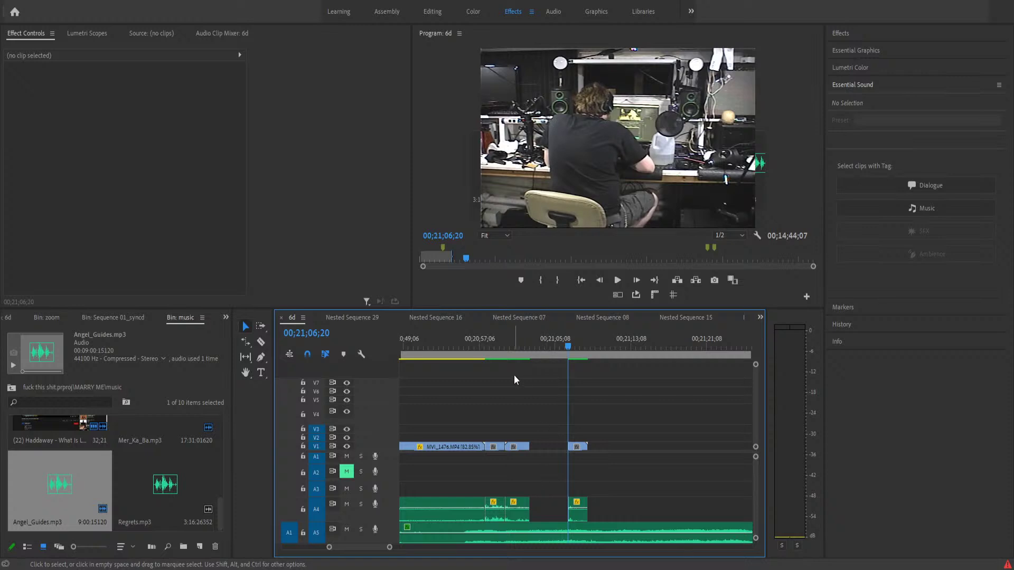
- Move the first MVI_1477.MP4 piece and its voice audio directly behind the second piece
click(503, 348)
drag(504, 353, 492, 352)
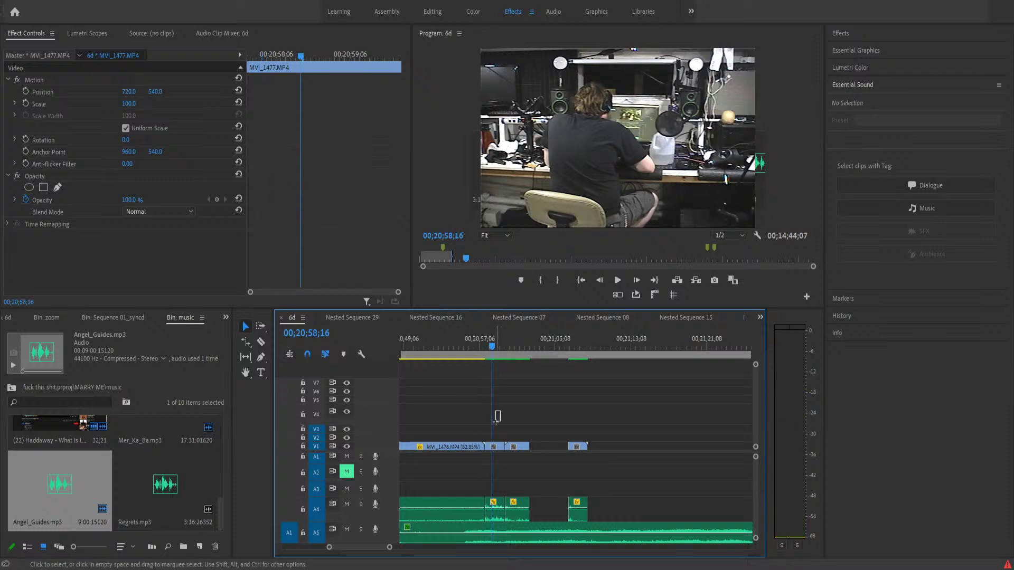
drag(494, 512, 539, 519)
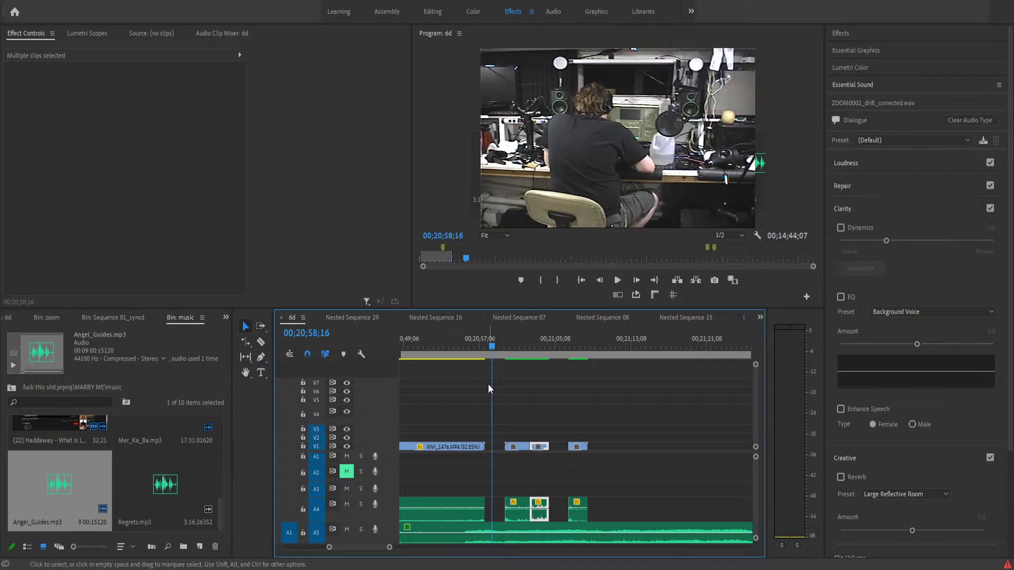
- Play MVI_1478.MP4 from 00;21;29;21 to its end with the voice track A4 soloed partway through
drag(493, 345, 591, 480)
key(Down)
key(Down)
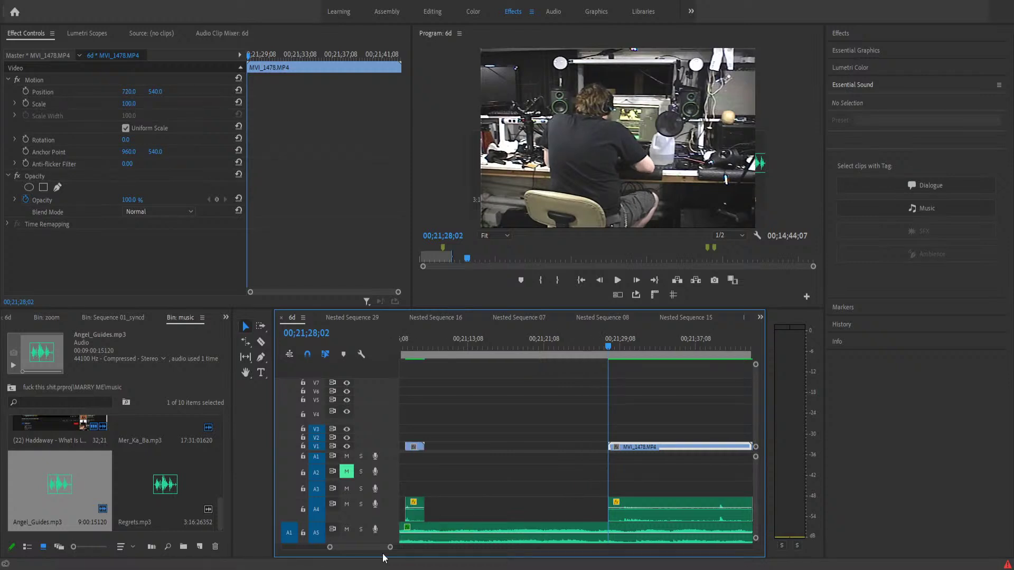
drag(390, 547, 417, 548)
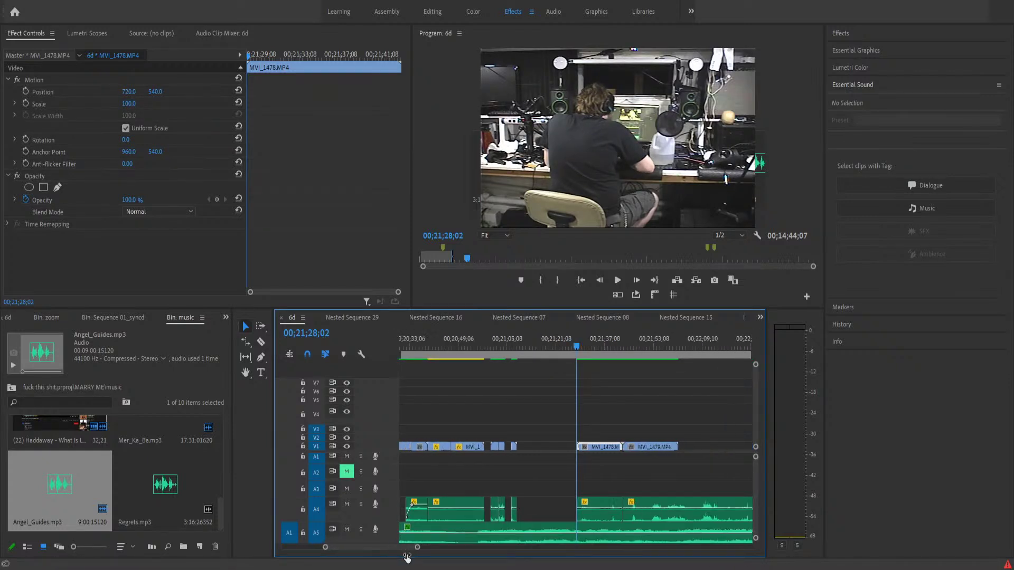
mouse_move(577, 350)
mouse_down()
mouse_move(617, 372)
mouse_move(582, 366)
mouse_up()
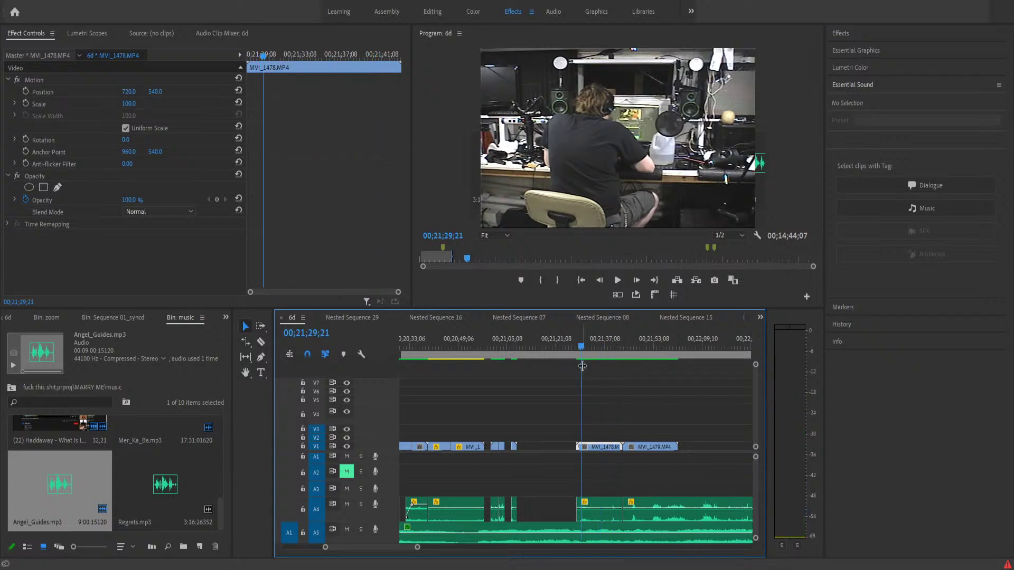
key(space)
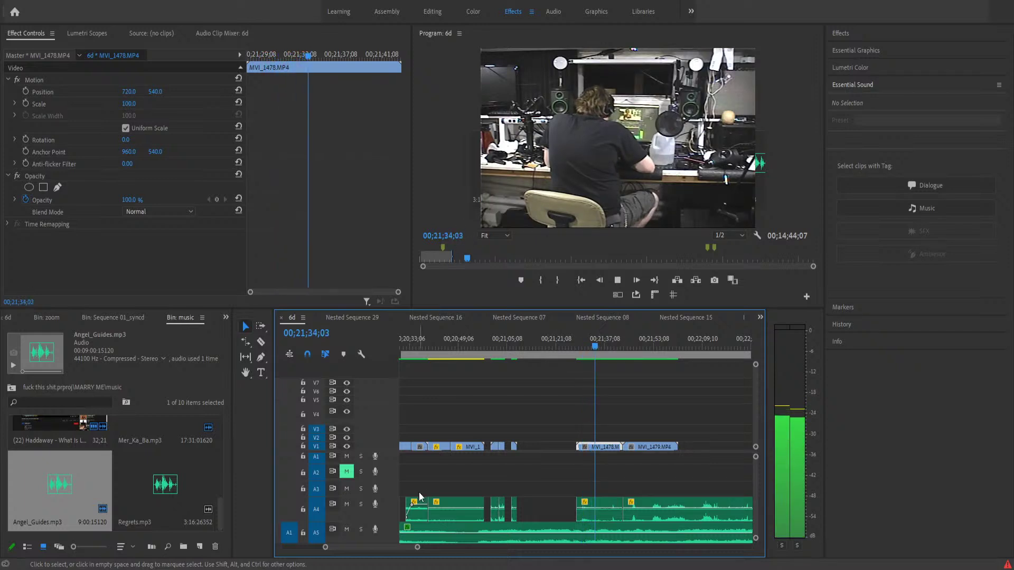
click(361, 504)
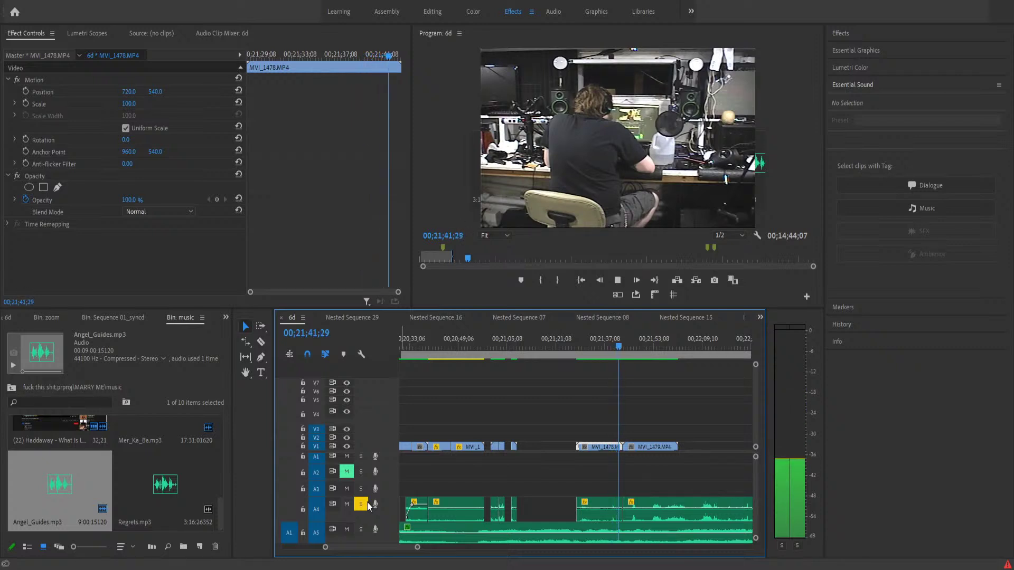
key(space)
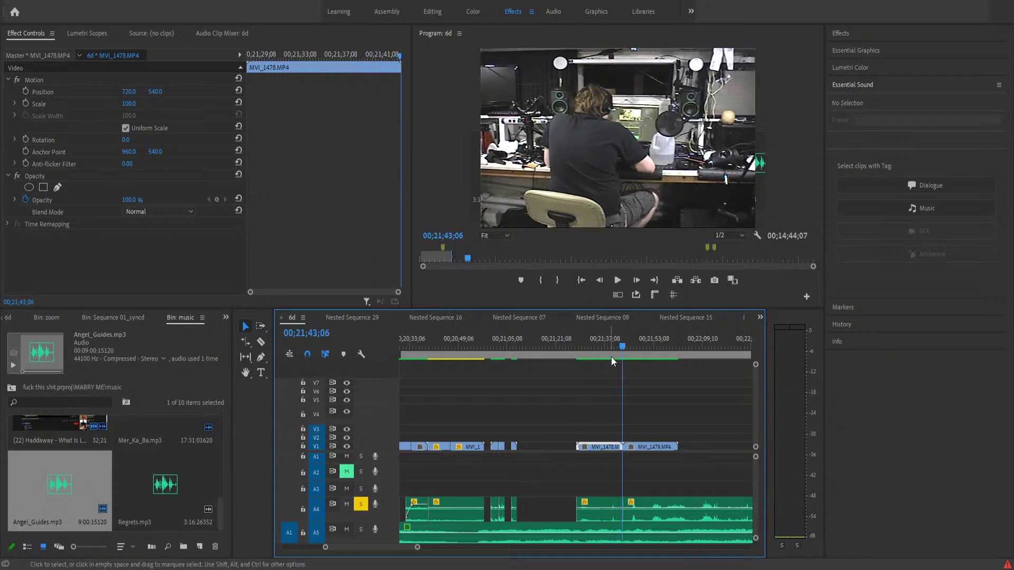
- Split MVI_1478.MP4 and its voice audio at 00;21;29;21 and delete the part before the cut
drag(621, 346, 603, 506)
key(ctrl+k)
drag(555, 420, 565, 452)
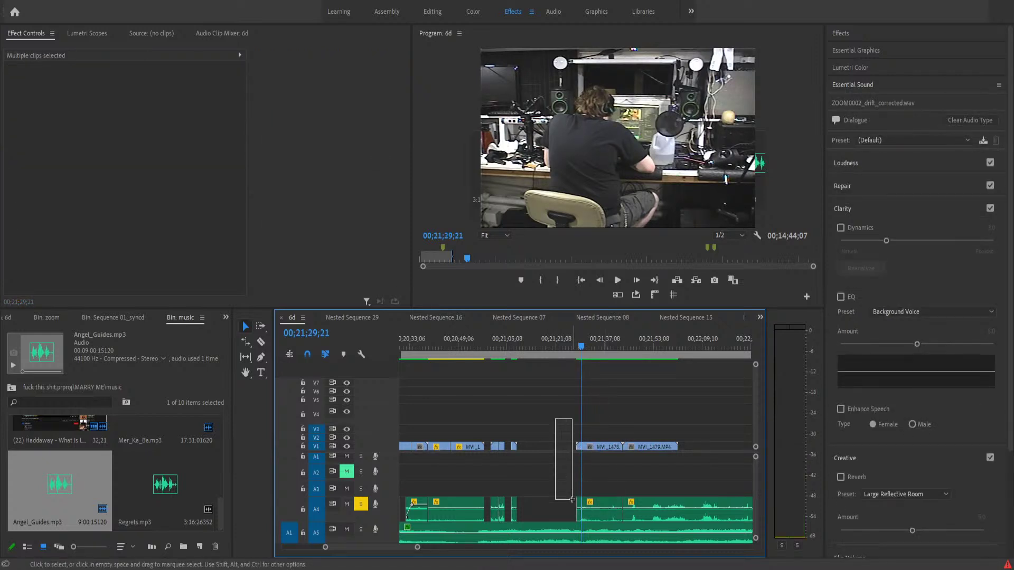
drag(577, 509, 576, 508)
- Close the gaps between MVI_1476.MP4, the MVI_1477.MP4 pieces and MVI_1478.MP4, and play them through, ending the solo on A4
mouse_move(537, 413)
mouse_down()
mouse_move(582, 495)
mouse_move(568, 515)
mouse_move(536, 512)
mouse_move(532, 500)
mouse_move(517, 520)
mouse_move(490, 520)
mouse_move(523, 521)
mouse_move(515, 520)
mouse_up()
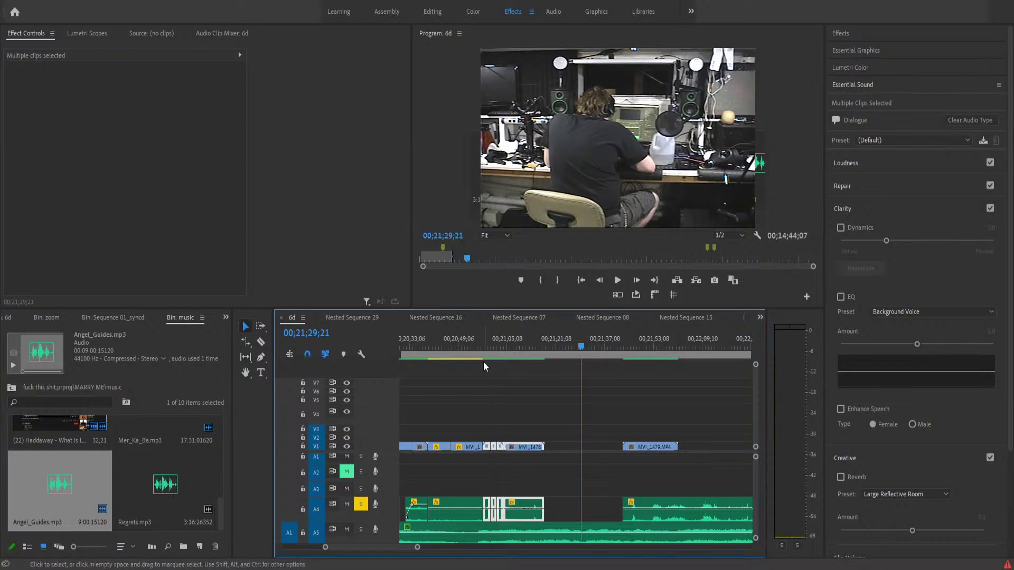
click(480, 347)
key(space)
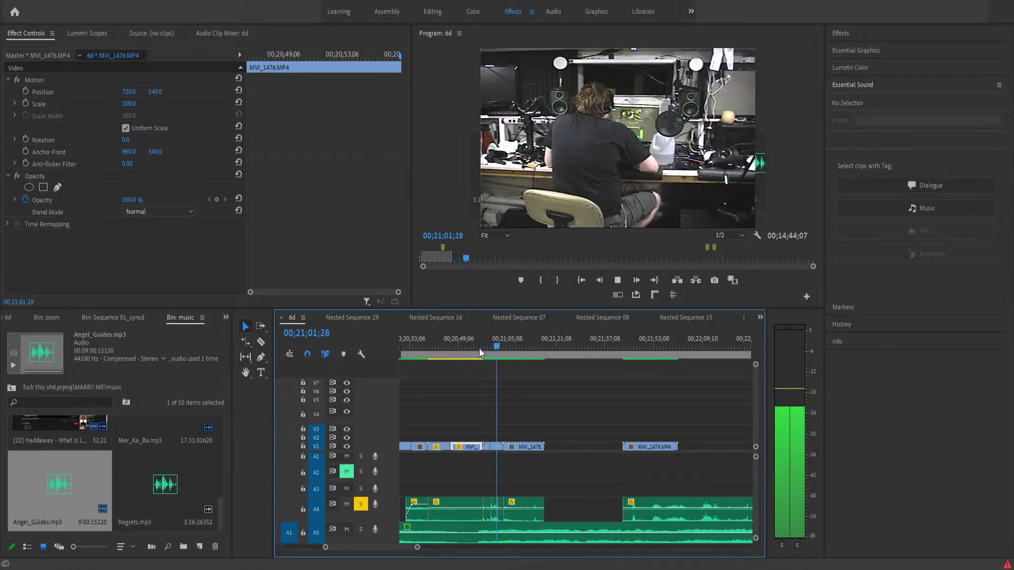
click(366, 502)
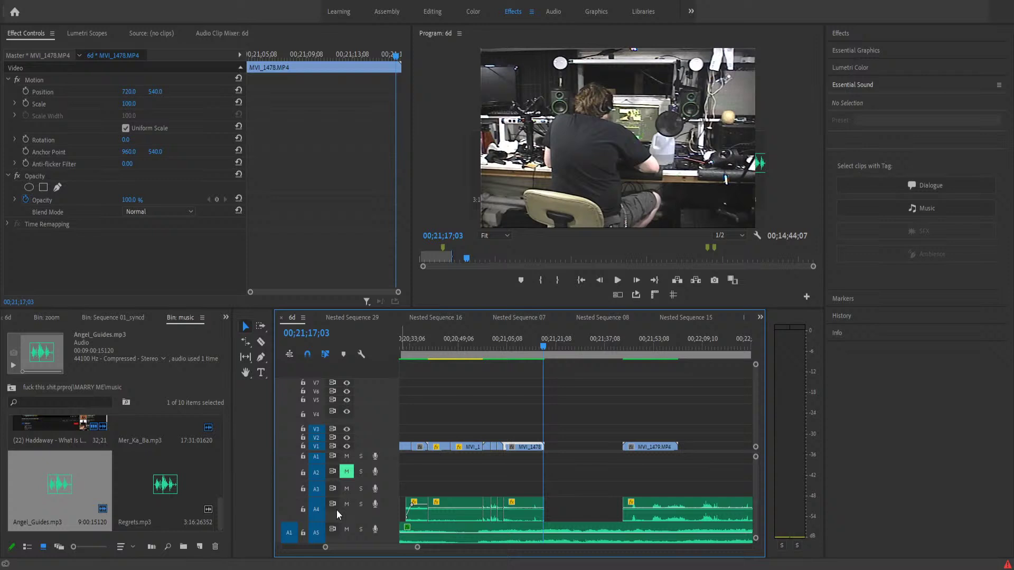
- Delete the voice audio under the MVI_1477.MP4 pieces and MVI_1478.MP4, keeping their video
drag(587, 505, 484, 512)
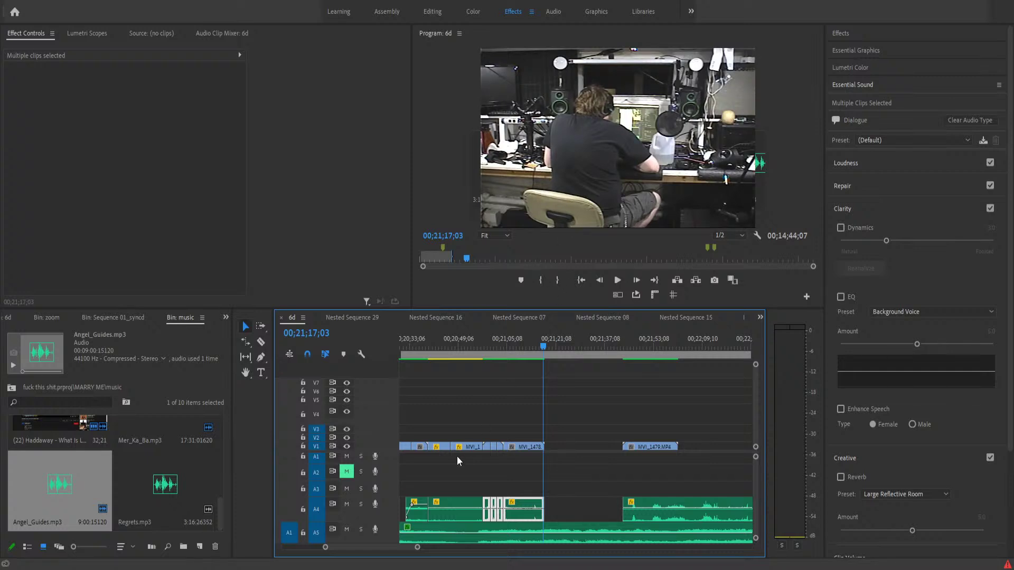
drag(569, 495, 486, 519)
key(Delete)
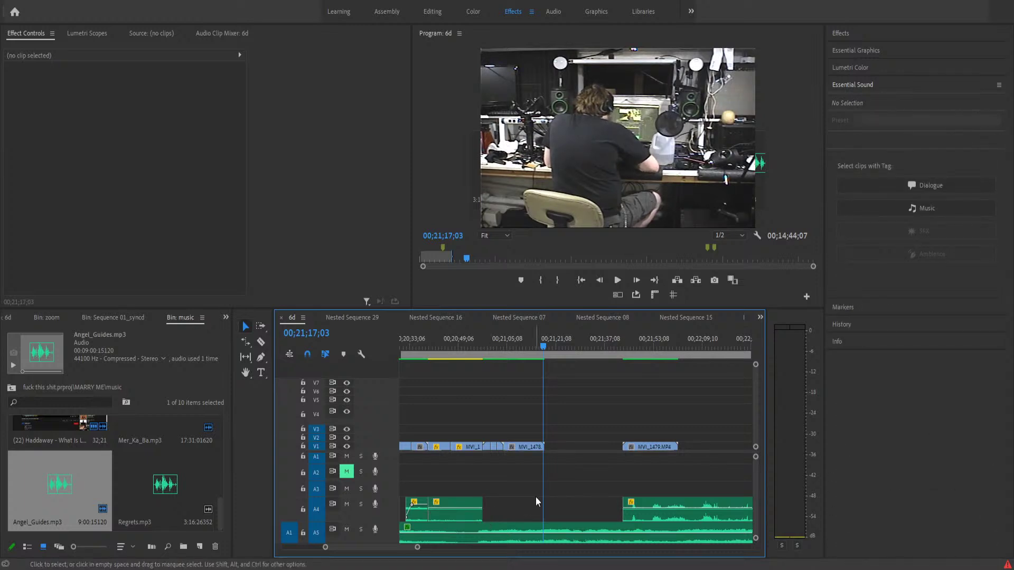
- Move MVI_1479.MP4 and its voice audio directly behind MVI_1478.MP4 and unmute audio track A2
drag(605, 425, 660, 511)
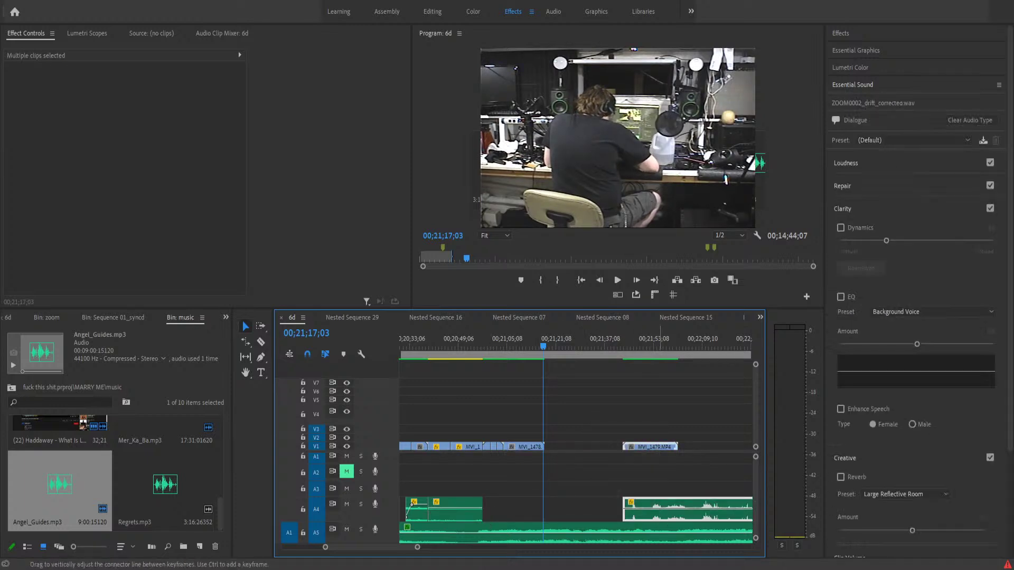
drag(587, 416, 560, 508)
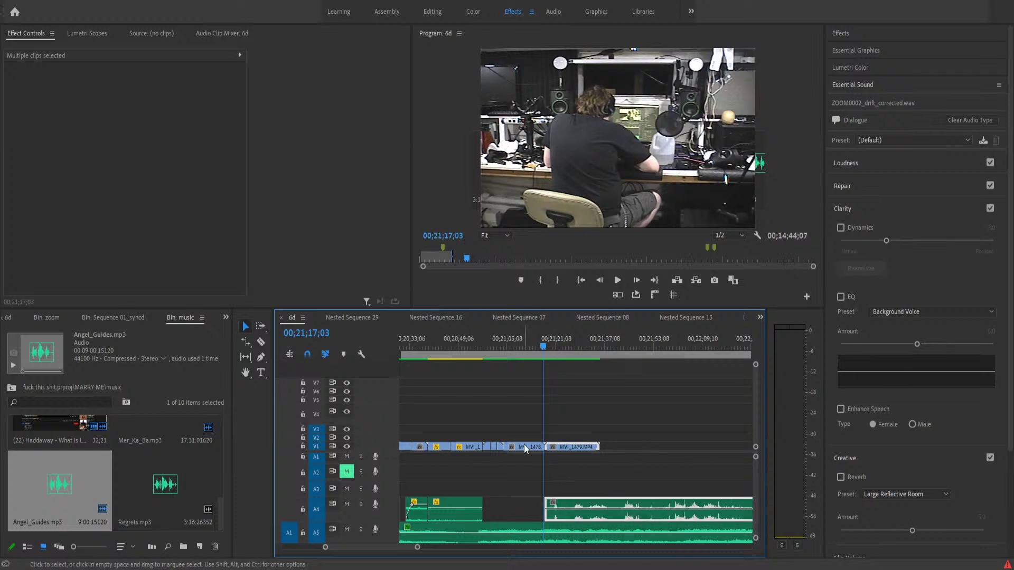
click(349, 473)
- Play the sequence from 00;16;16;25 to 00;18;12;18 to check the voice and music mix
drag(416, 547, 465, 557)
click(455, 340)
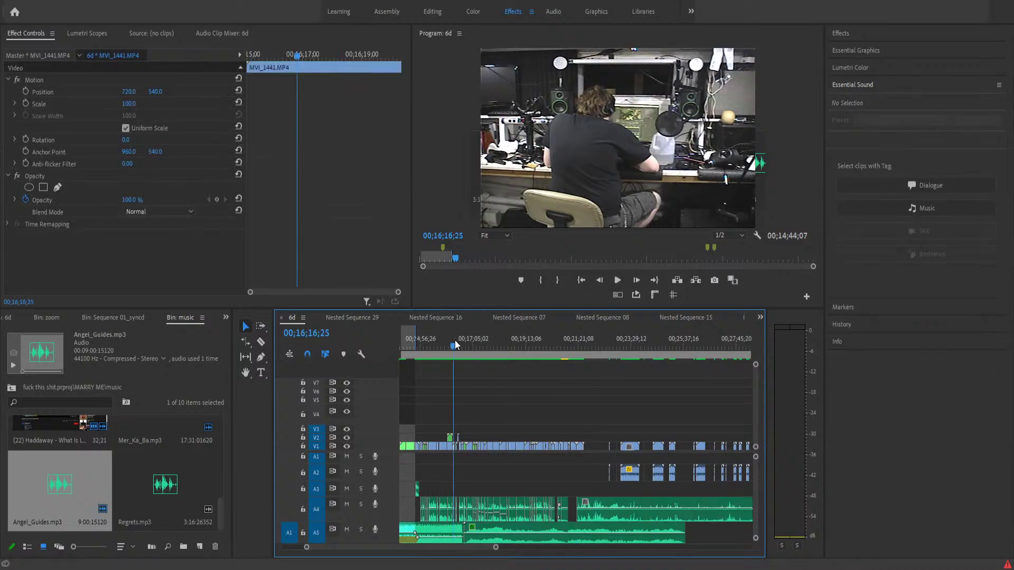
key(space)
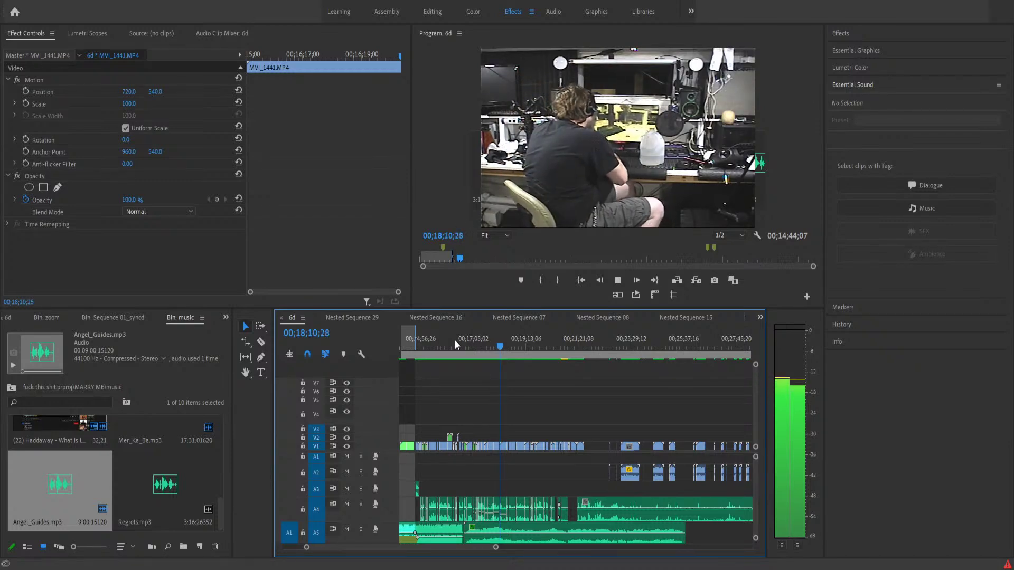
key(space)
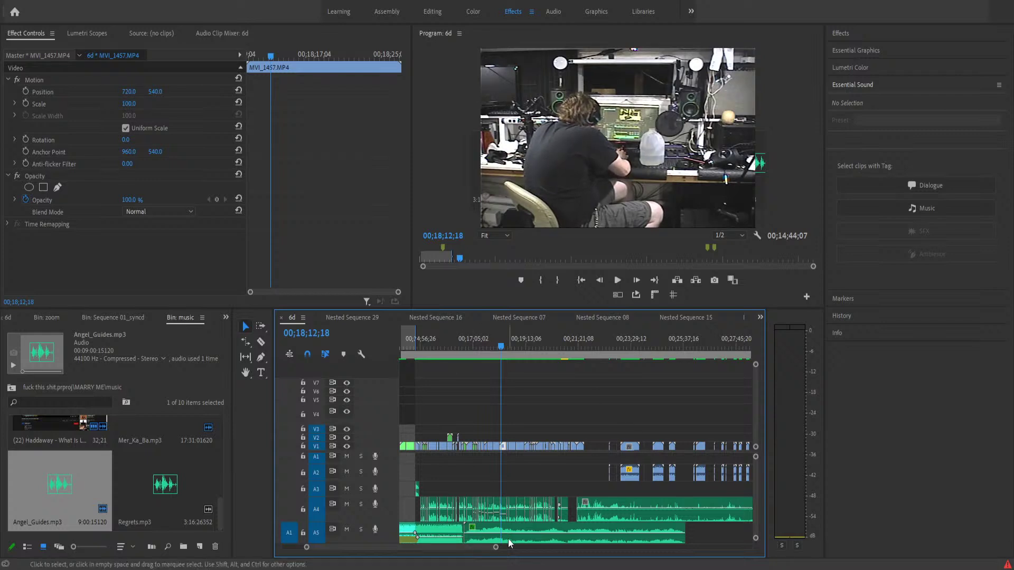
- Lower the volume of the Angel_Guides.mp3 music clip slightly and play the mix from 00;18;12;18 to the end of MVI_1457.MP4
click(521, 531)
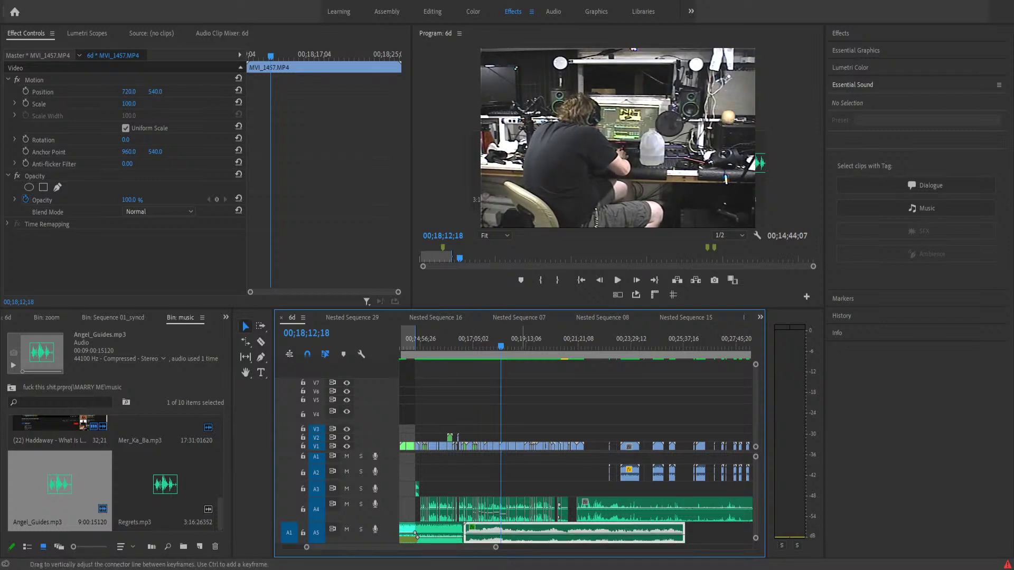
drag(521, 535, 520, 537)
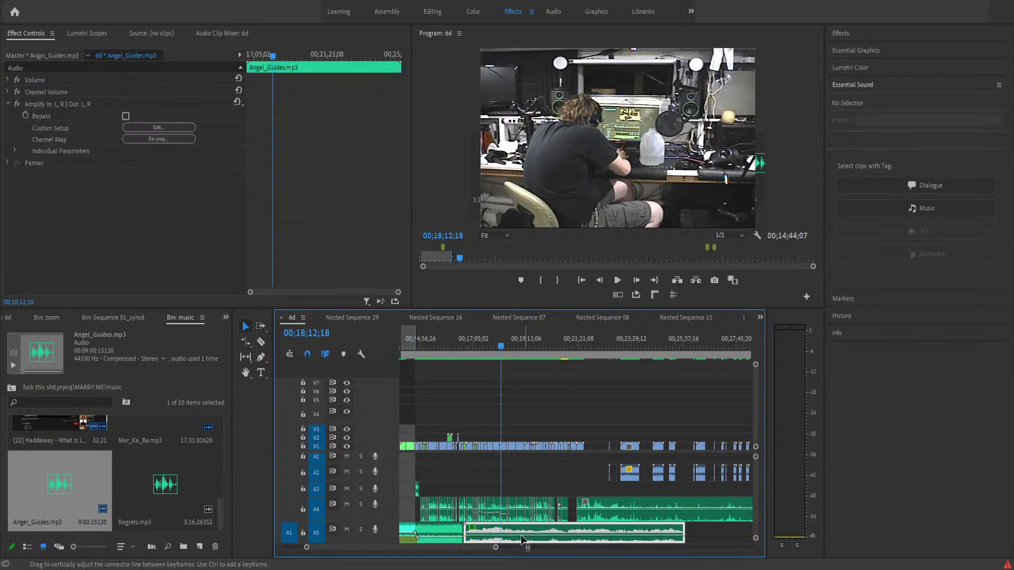
key(space)
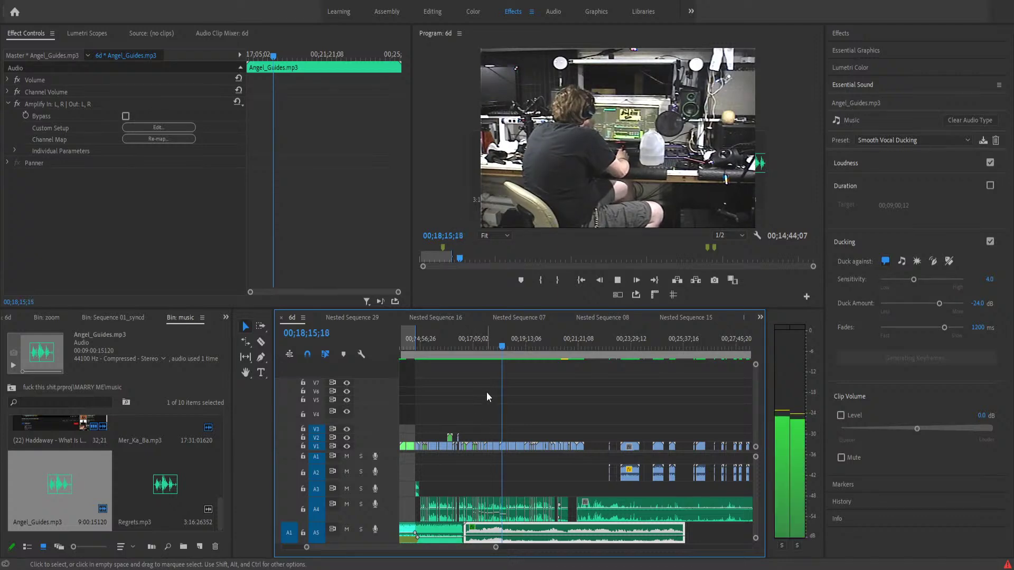
drag(307, 549, 284, 550)
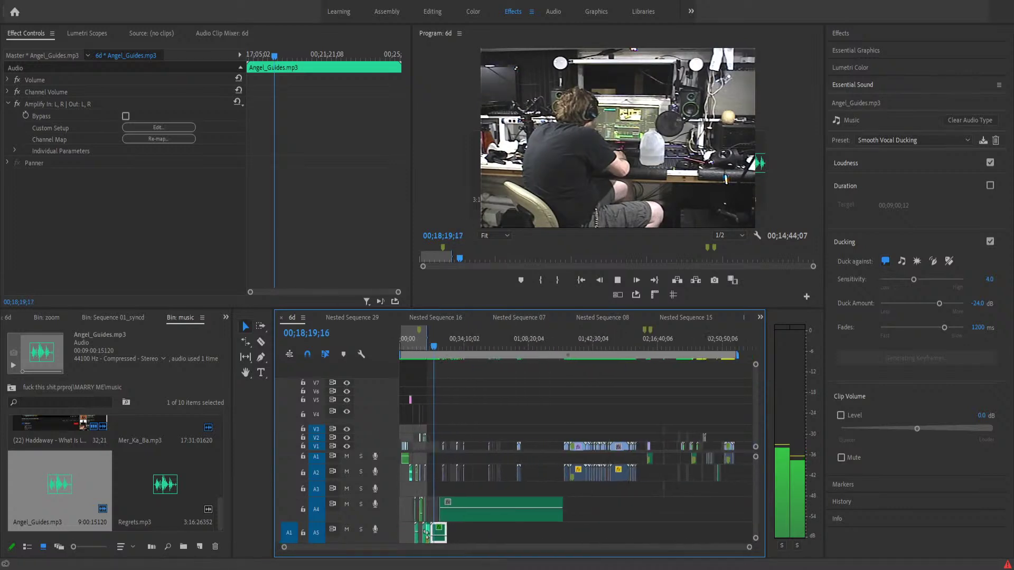
key(equal)
key(equal)
key(equal)
key(equal)
drag(304, 548, 306, 548)
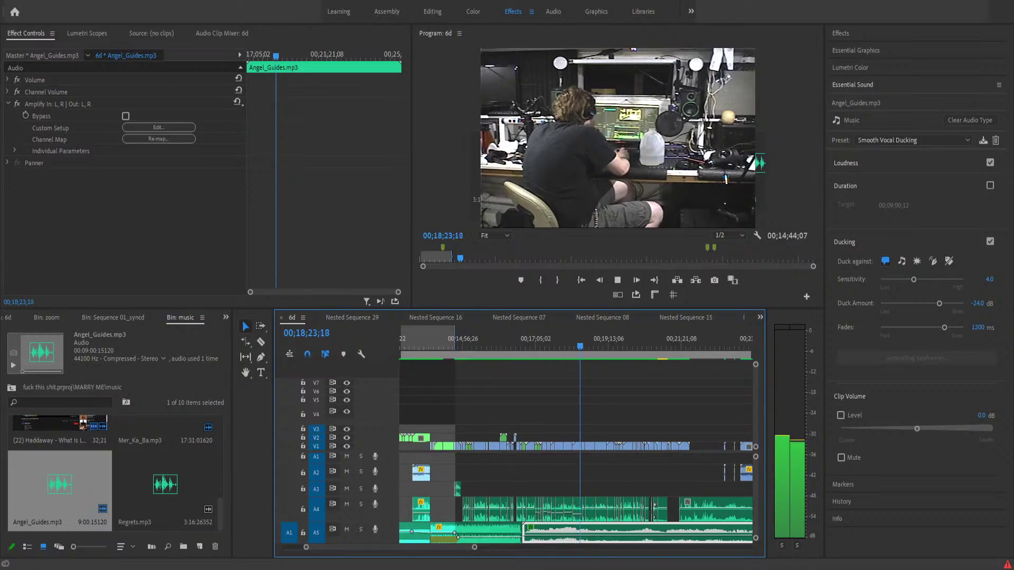
key(equal)
key(equal)
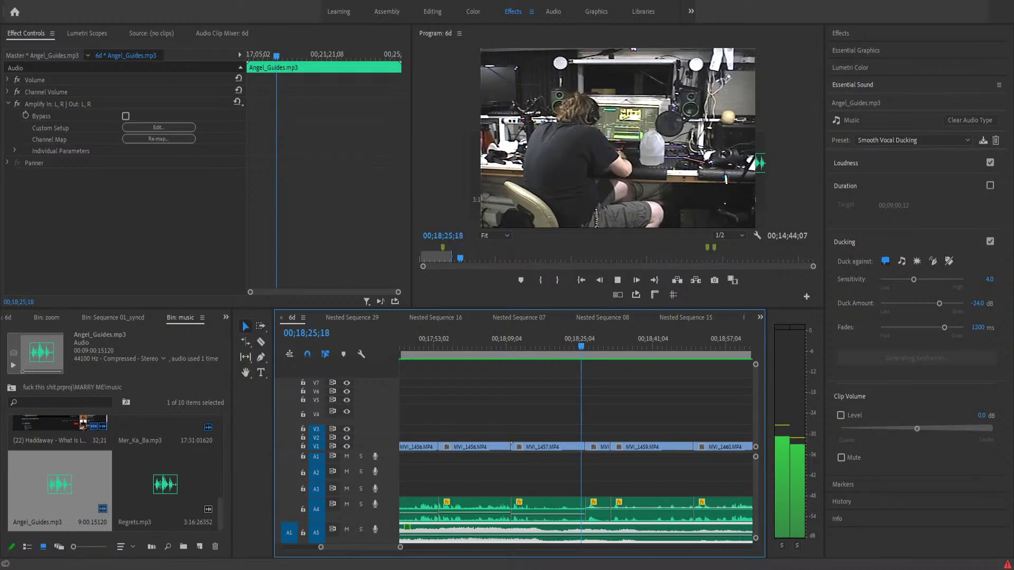
key(space)
- Raise the volume of the voice clips under MVI_1457.MP4 and the two MVI_1456.MP4 pieces, replaying from about 00;18;13;00
click(538, 515)
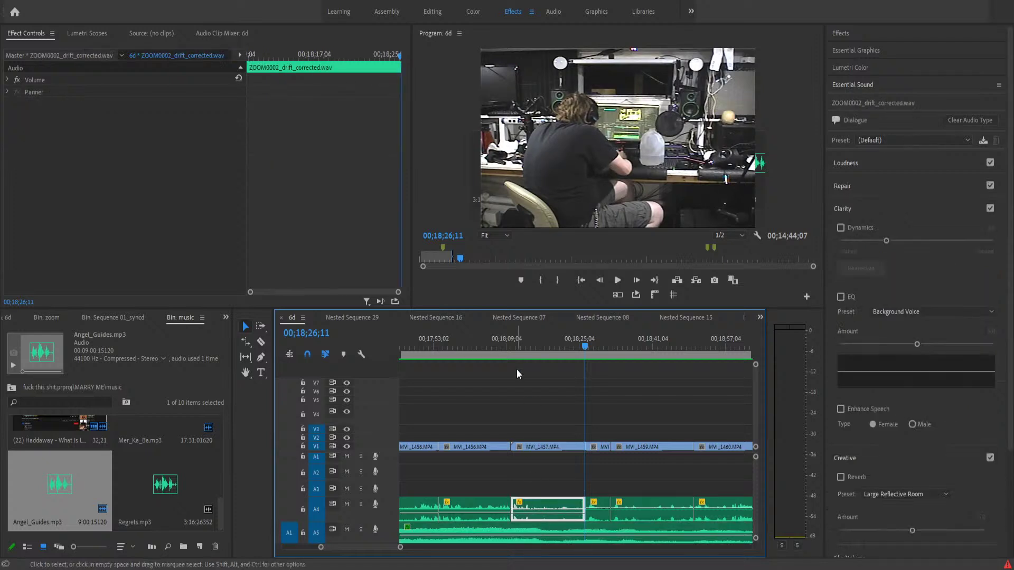
click(522, 337)
key(space)
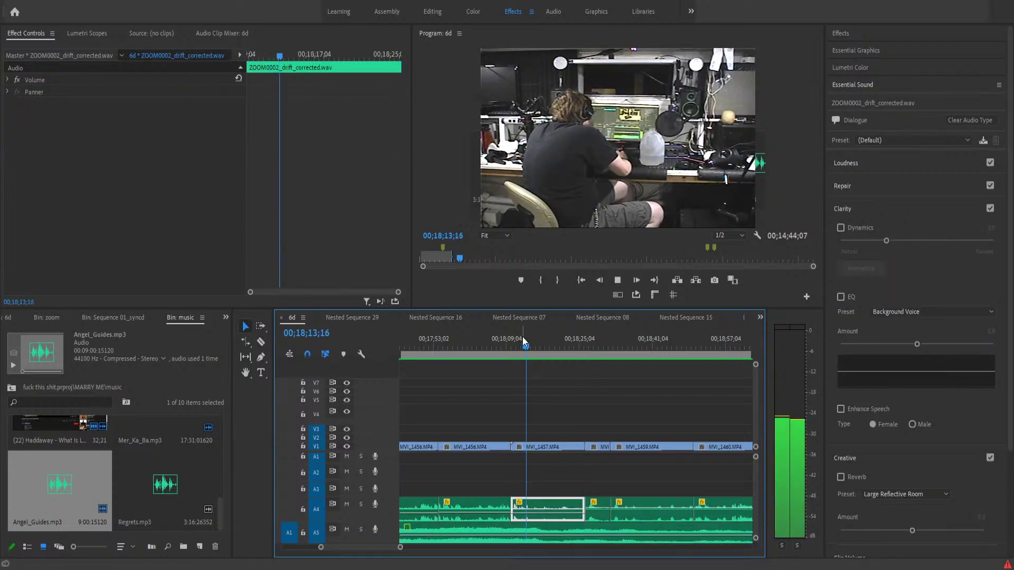
key(space)
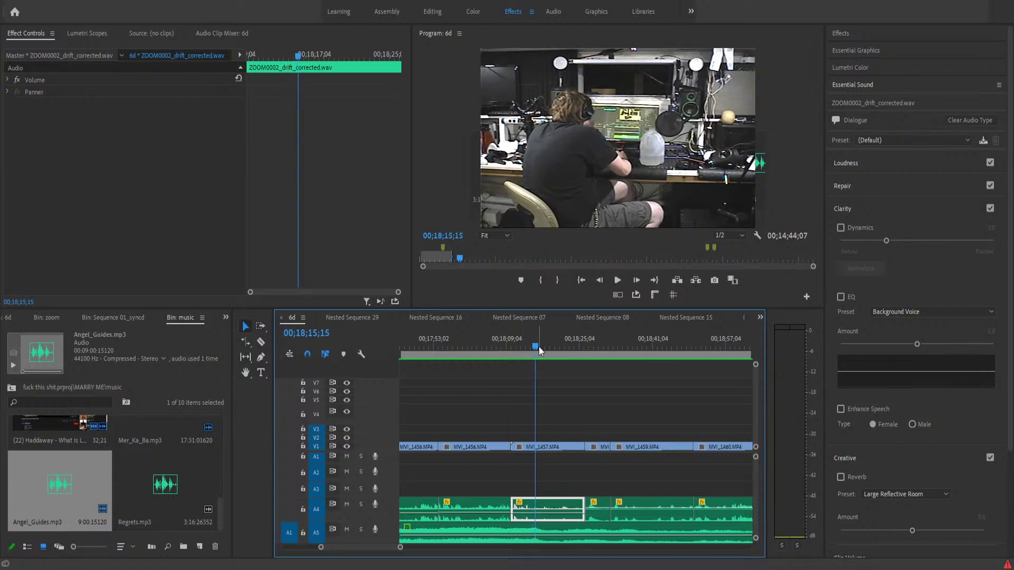
key(Up)
key(space)
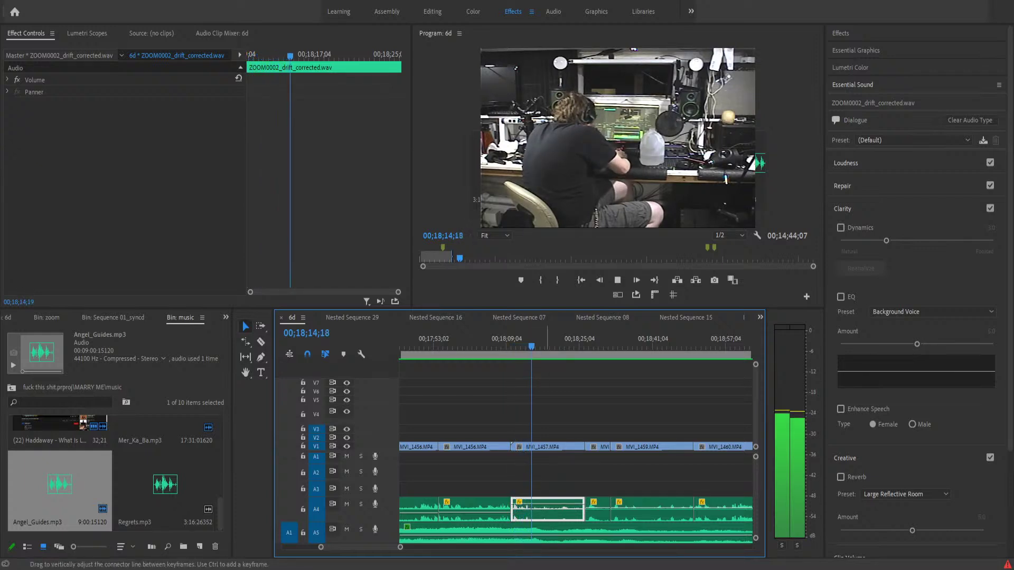
click(495, 519)
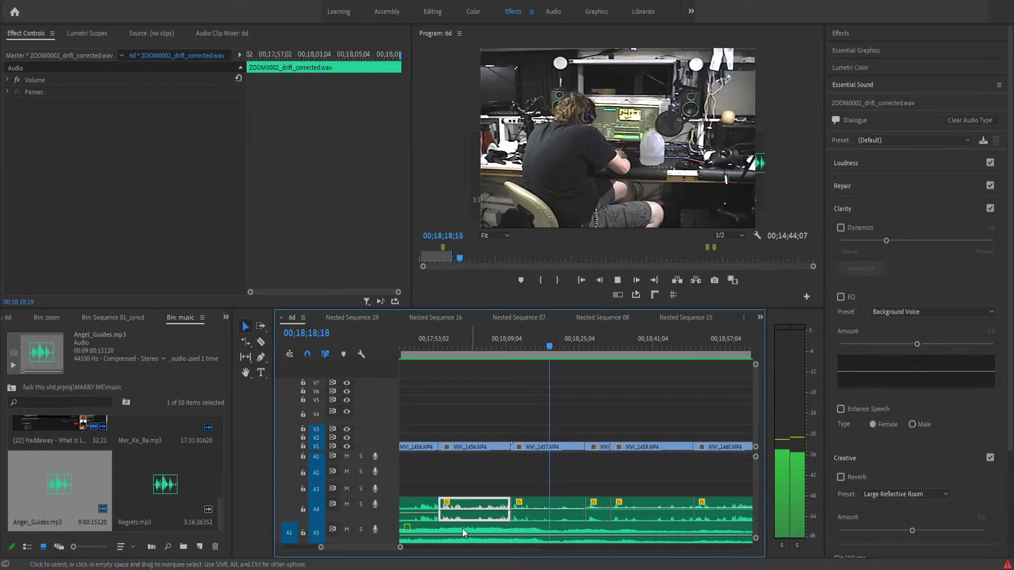
click(418, 511)
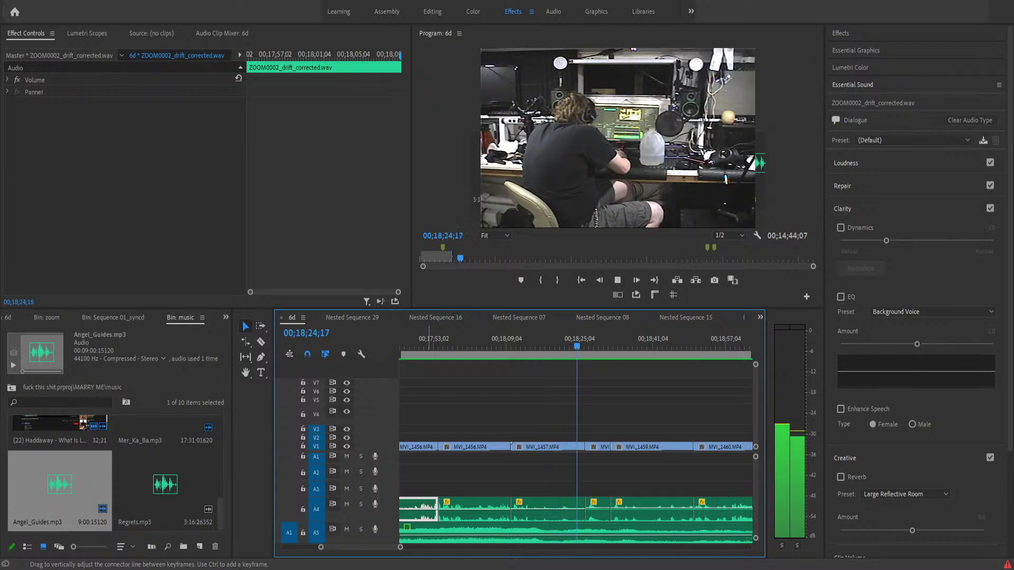
- Raise the volume of the earlier voice clips on A4 between about 00;17;05;00 and 00;17;37;00 while playback continues
scroll(403, 544, down, 3)
mouse_move(403, 547)
mouse_down()
mouse_move(427, 548)
mouse_move(409, 550)
mouse_move(421, 555)
mouse_up()
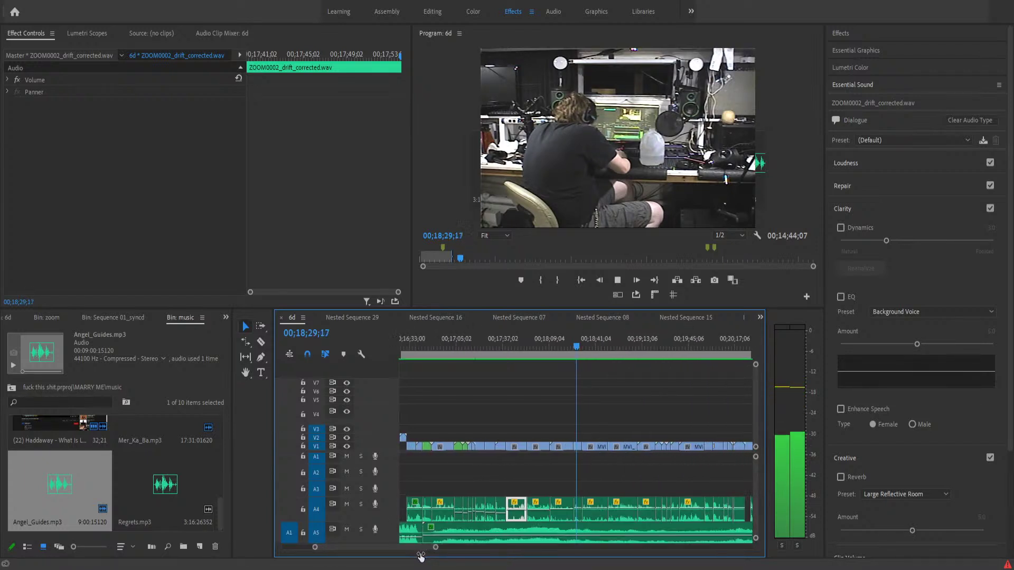
click(501, 513)
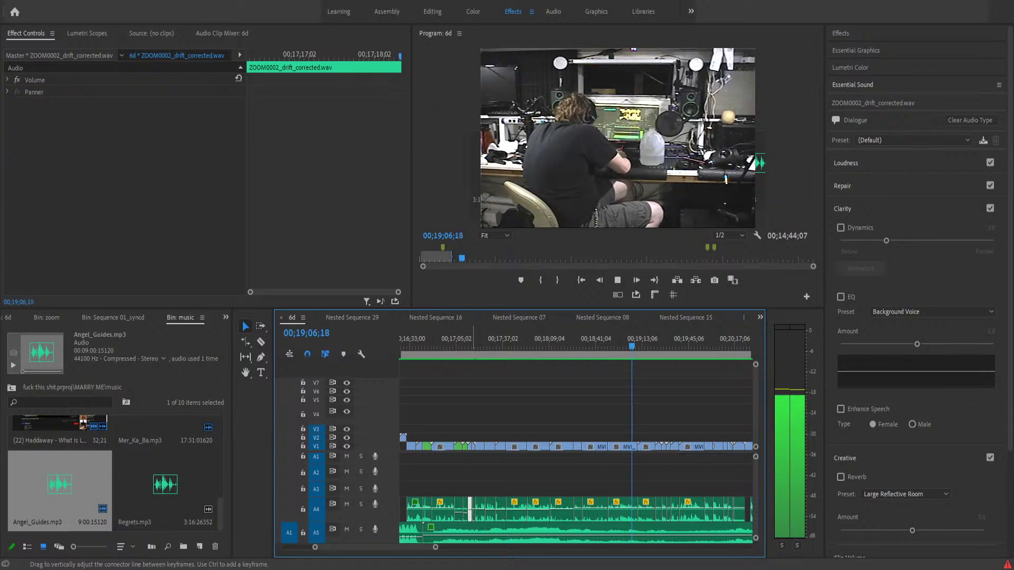
drag(468, 513, 467, 513)
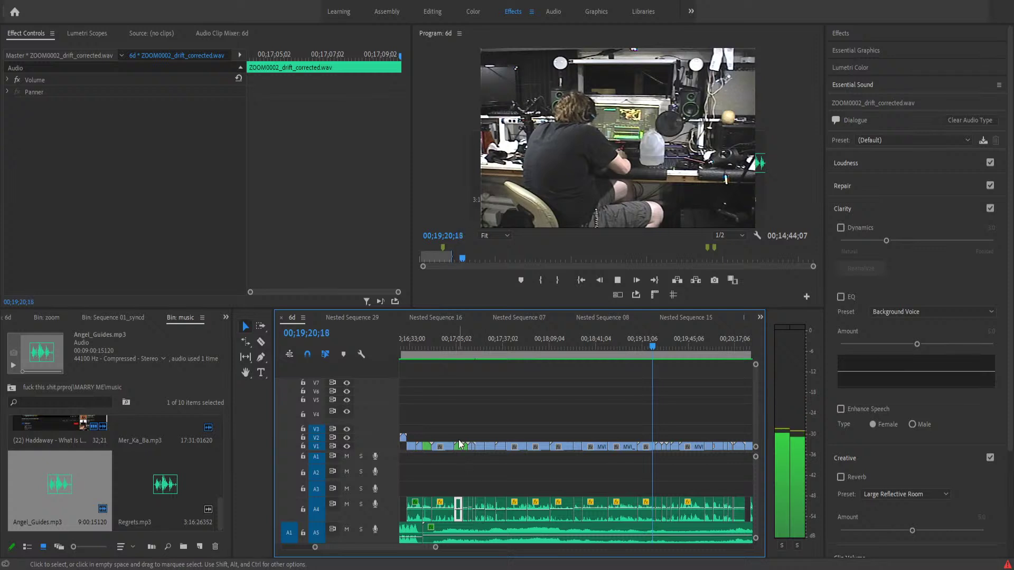
- With the music track soloed, set the Angel_Guides.mp3 ducking sensitivity to 3.2 and generate its keyframes
drag(435, 547, 448, 547)
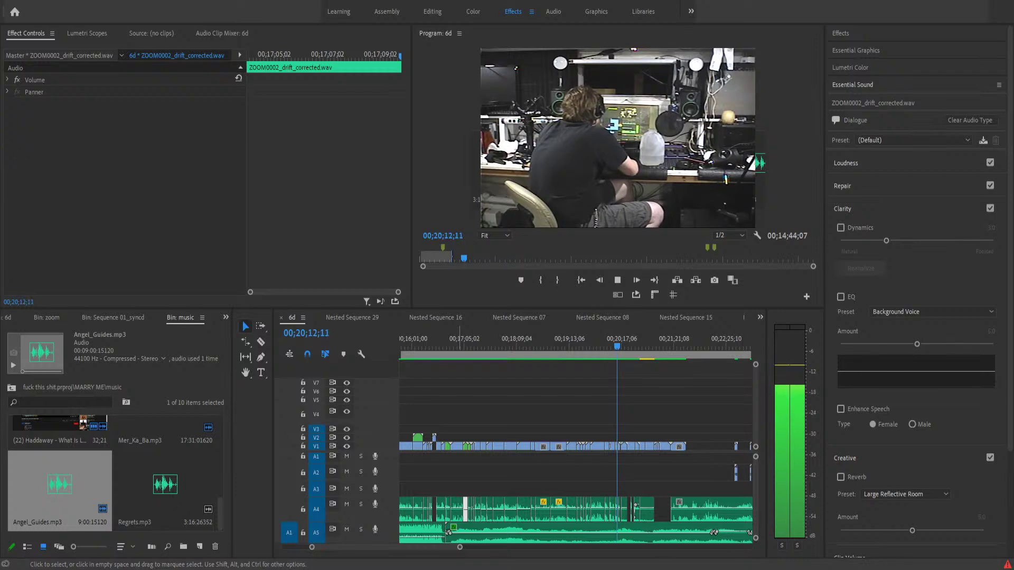
key(shift+3)
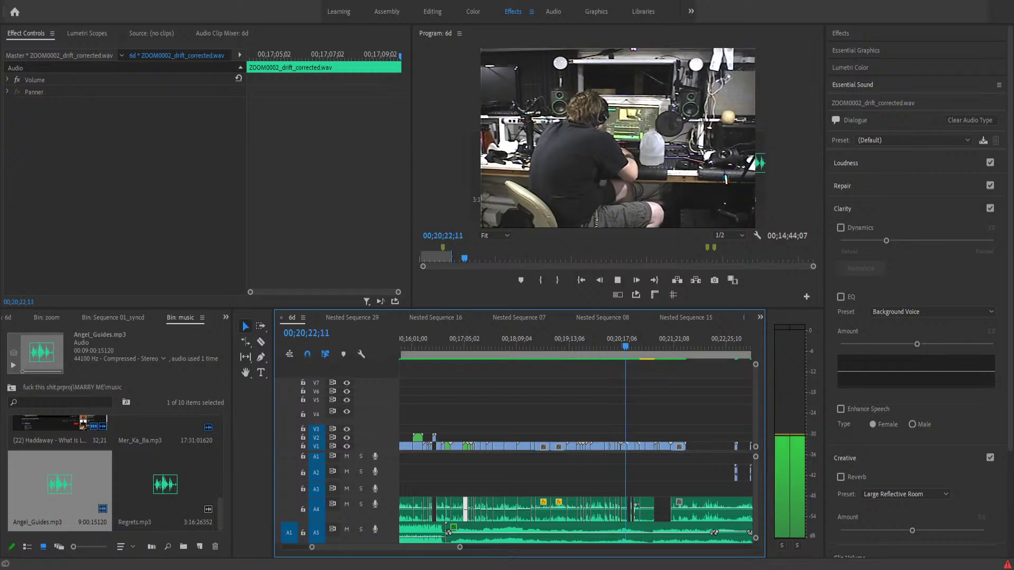
click(361, 529)
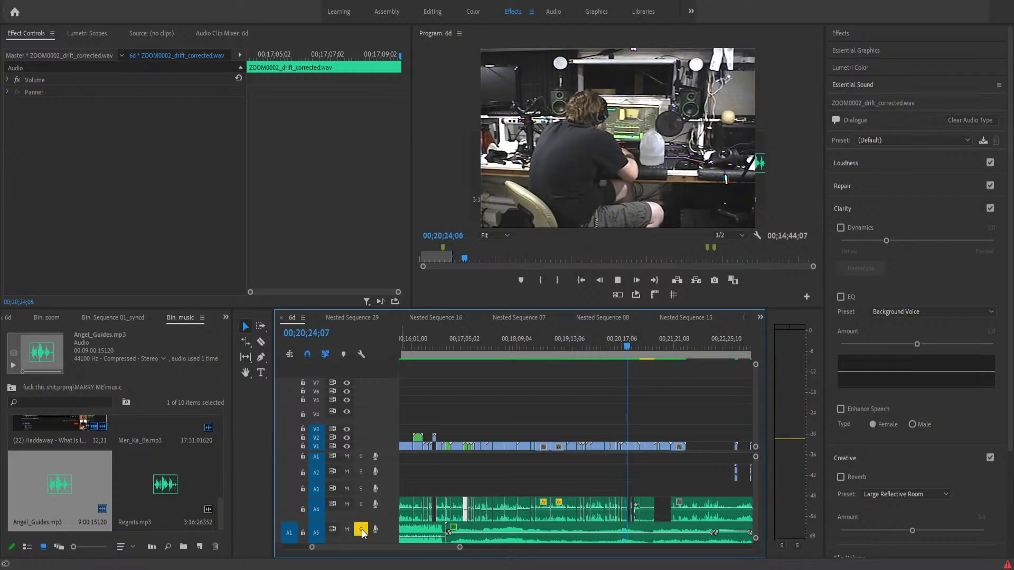
click(634, 540)
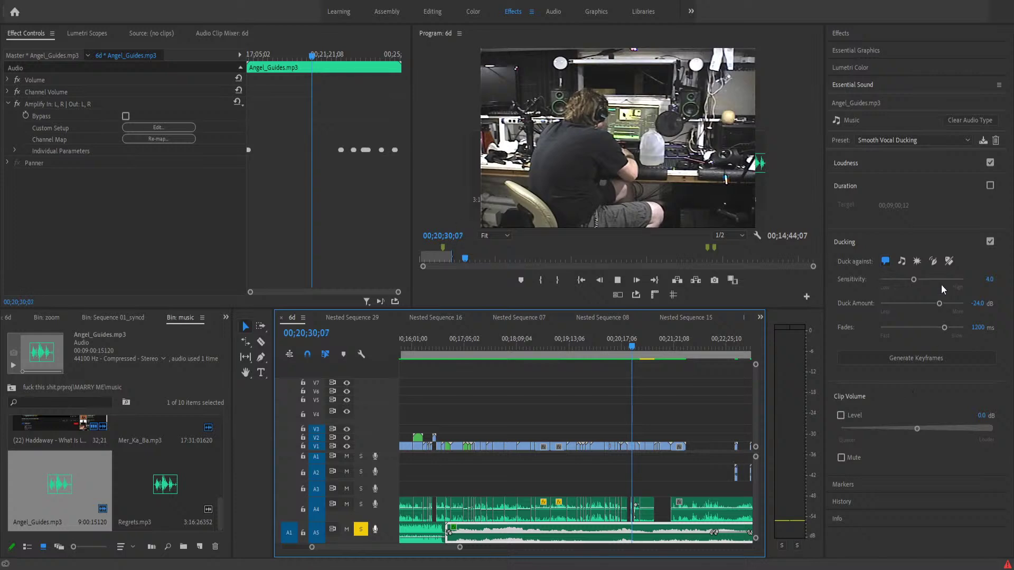
click(914, 280)
drag(908, 283, 908, 306)
click(915, 356)
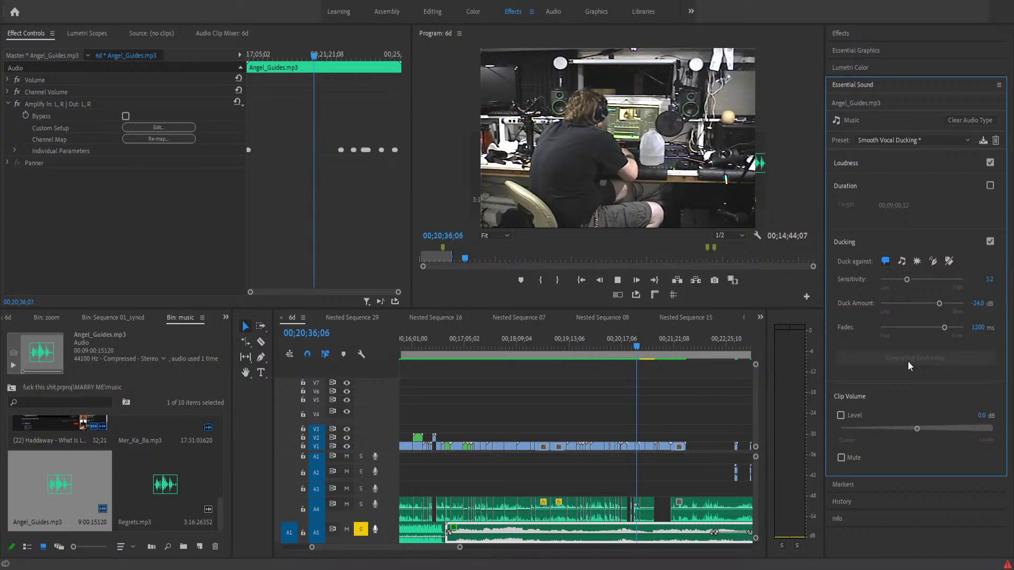